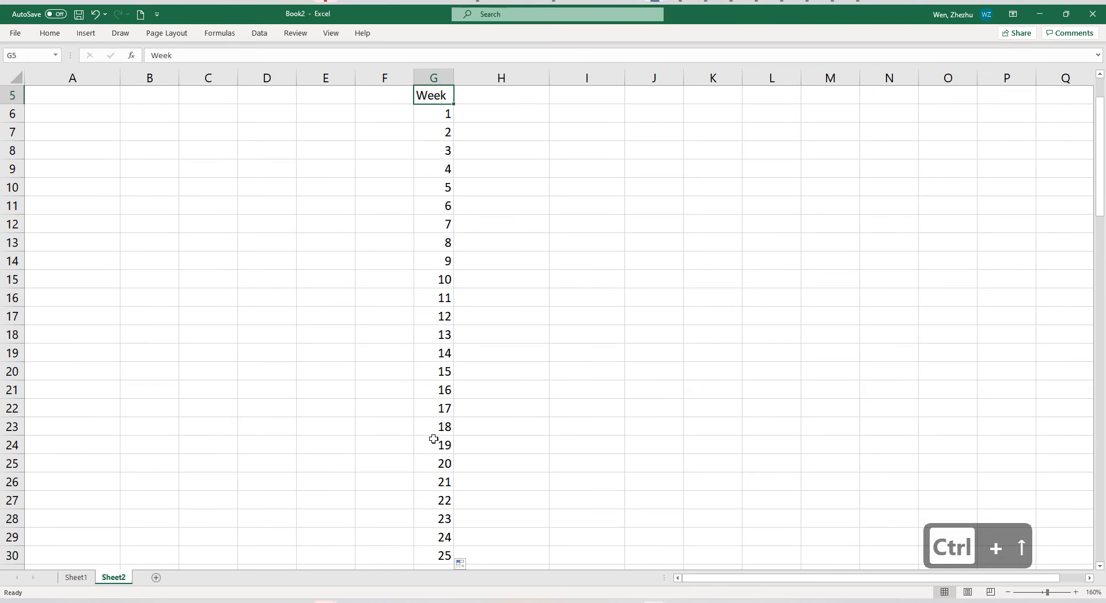
# Add the column header "Inventory Level" in H5, next to the Week header.
pyautogui.hscroll(2, 434, 439)
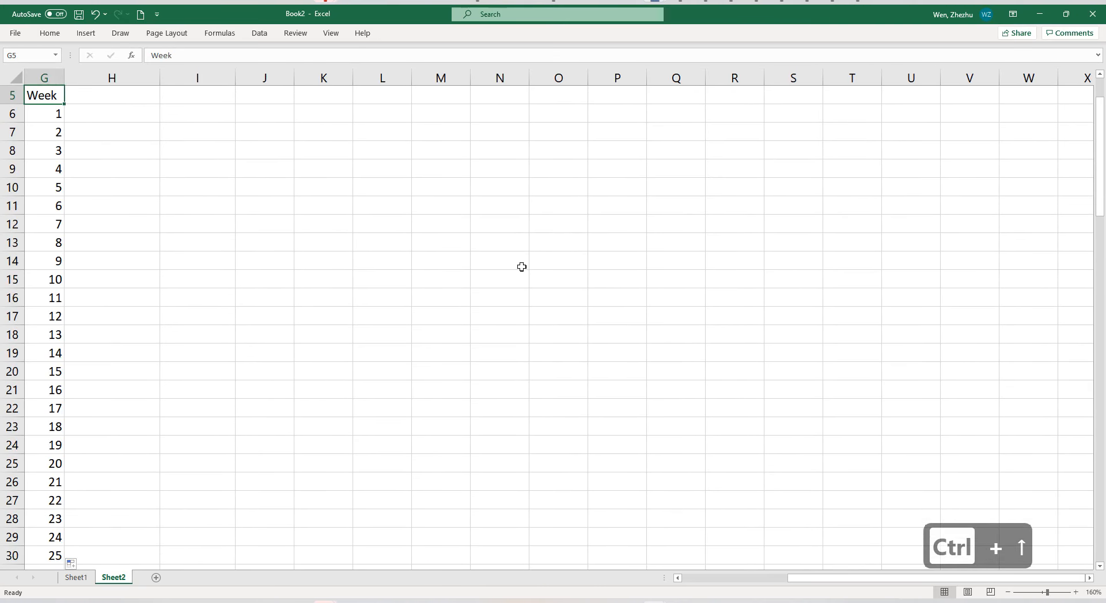
pyautogui.moveTo(824, 585); pyautogui.dragTo(698, 585)
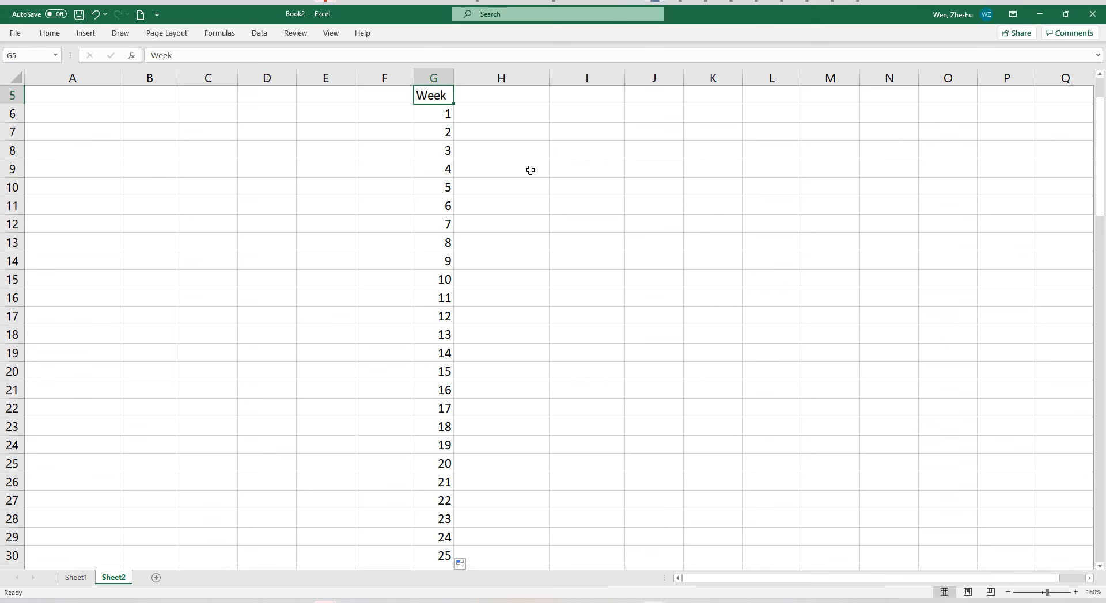
pyautogui.click(514, 98)
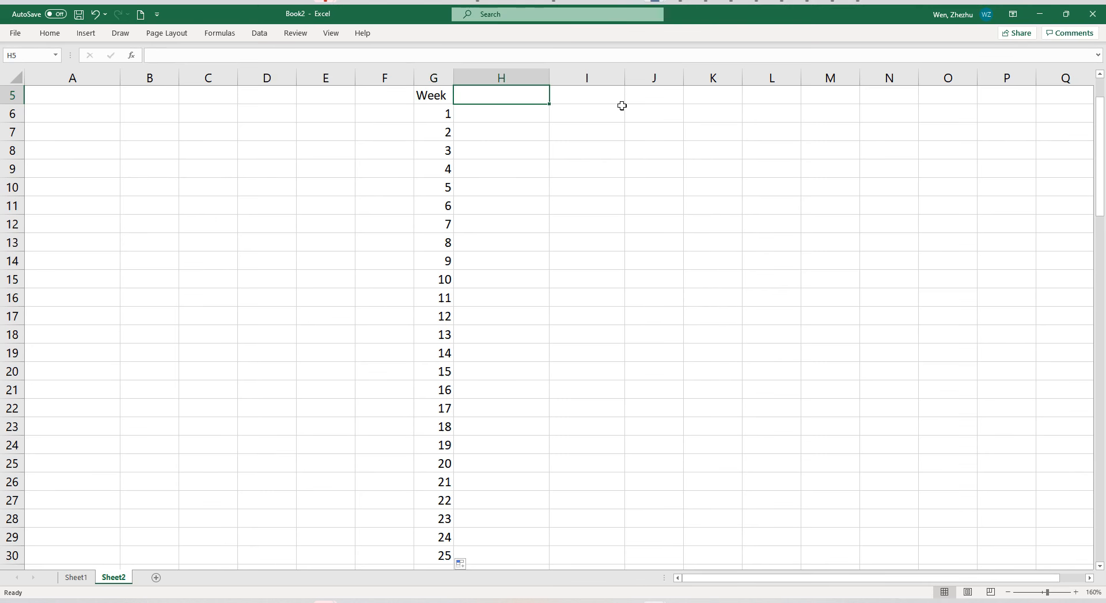
pyautogui.write('Inventory Lev')
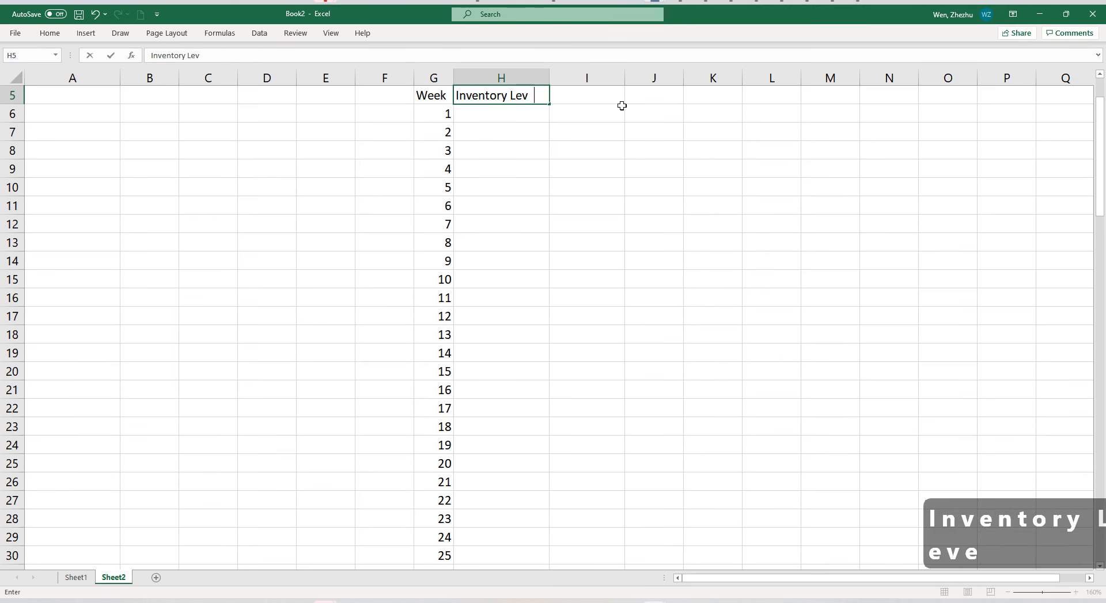
pyautogui.write('el')
pyautogui.press('Return')
# Create an input parameter labelled "Inventory Level" in A6 with the value 100 in B6.
pyautogui.press('Left')
pyautogui.press('Left')
pyautogui.press('Left')
pyautogui.press('Left')
pyautogui.press('Left')
pyautogui.press('Left')
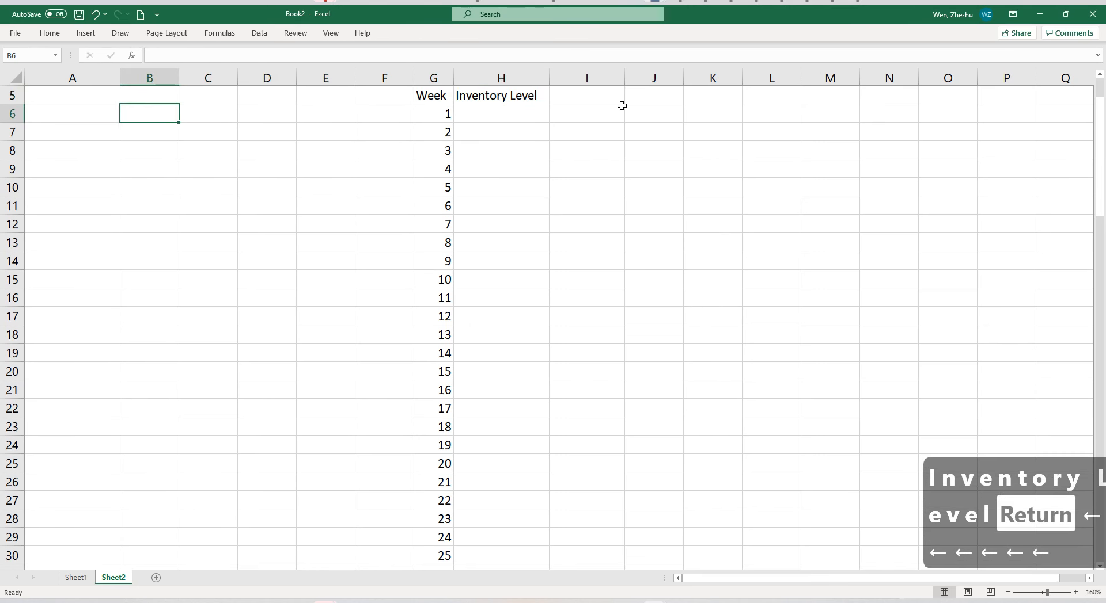
pyautogui.press('Left')
pyautogui.write('Inventory')
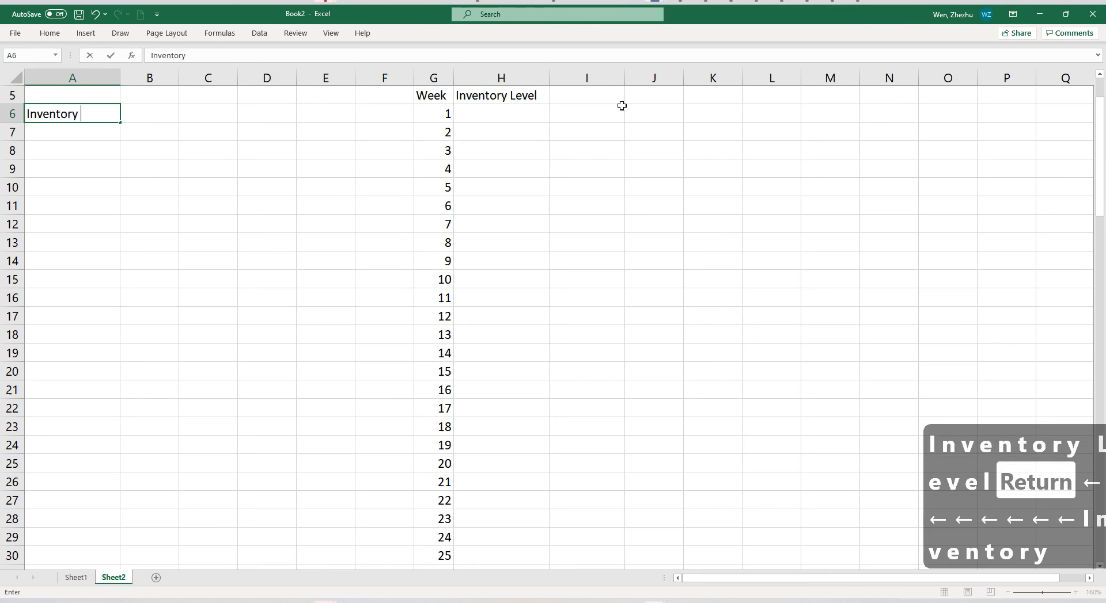
pyautogui.write(' Level')
pyautogui.press('Right')
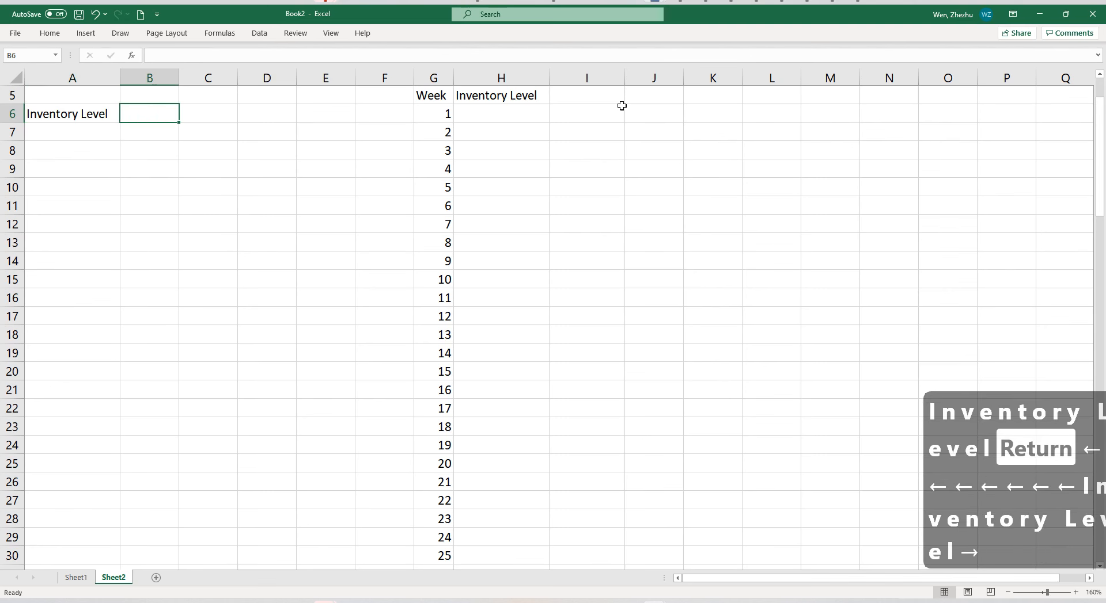
pyautogui.write('100')
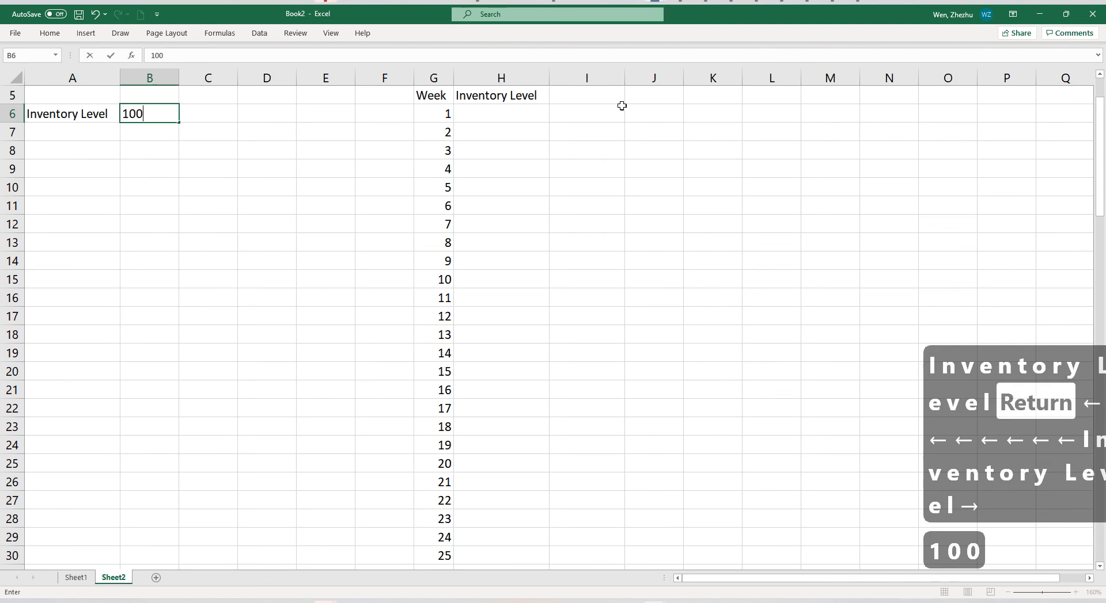
pyautogui.press('Return')
# Link week 1's inventory level in H6 to the parameter with the absolute reference =$B$6.
pyautogui.press('Right')
pyautogui.press('Right')
pyautogui.press('Right')
pyautogui.press('Right')
pyautogui.press('Right')
pyautogui.press('Right')
pyautogui.press('Up')
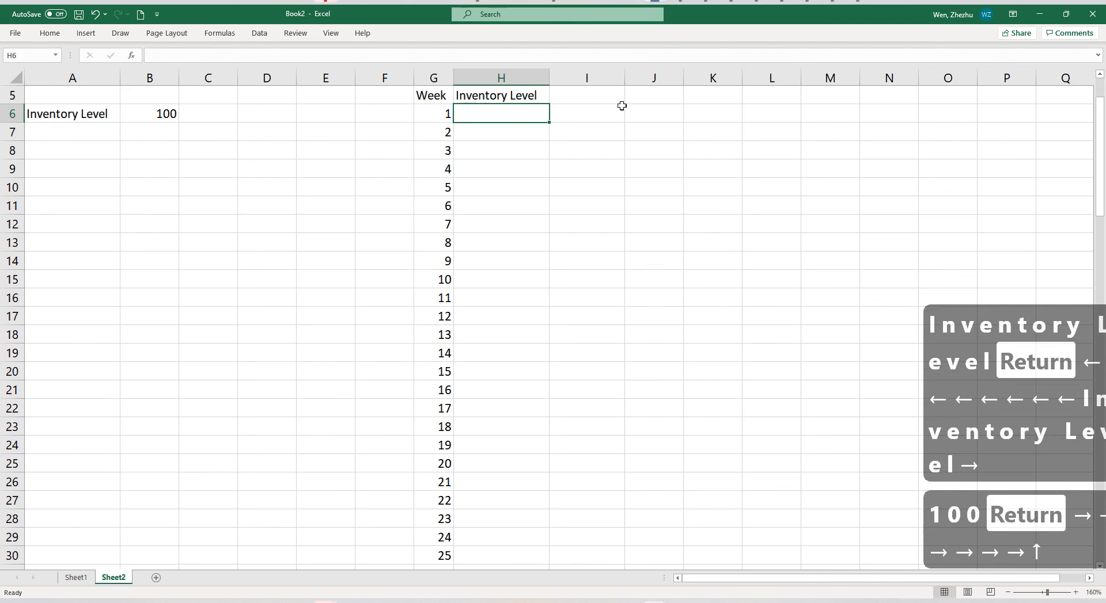
pyautogui.write('=')
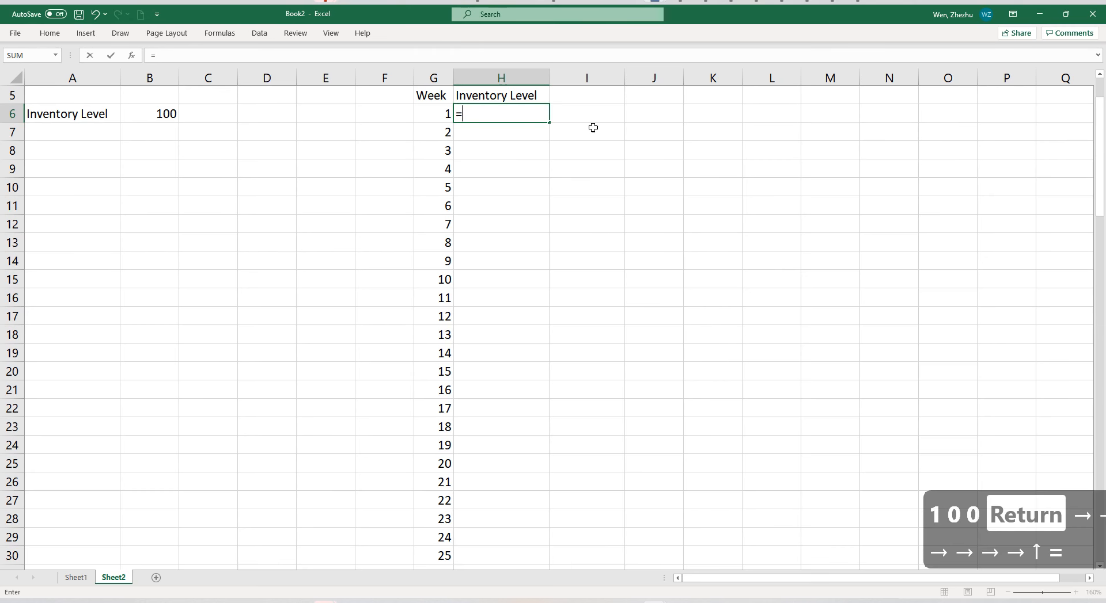
pyautogui.click(165, 115)
pyautogui.scroll(2, 322, 265)
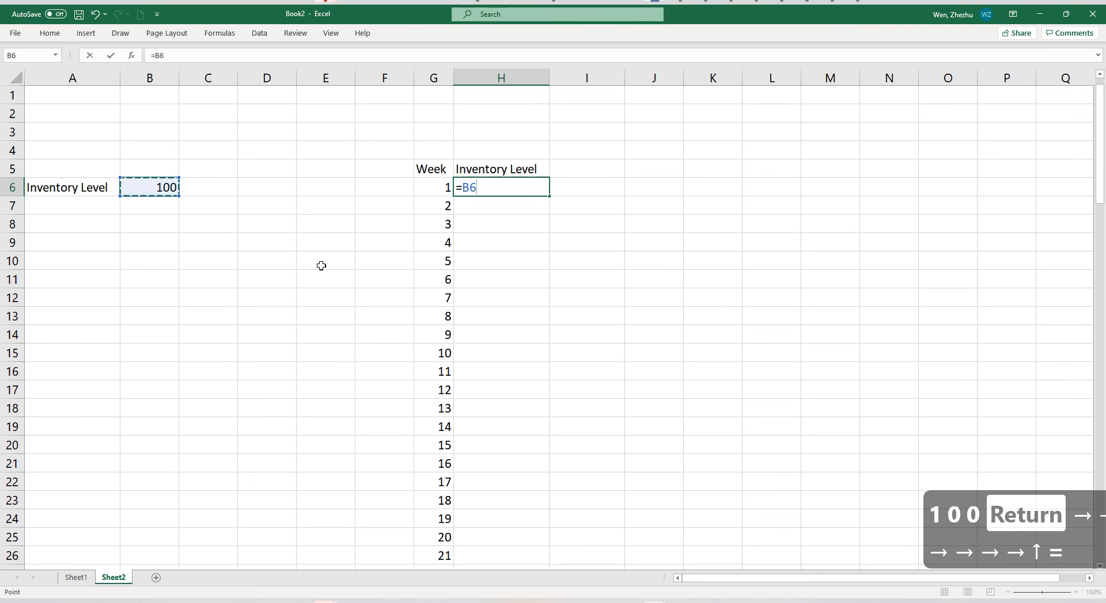
pyautogui.press('F4')
pyautogui.press('Return')
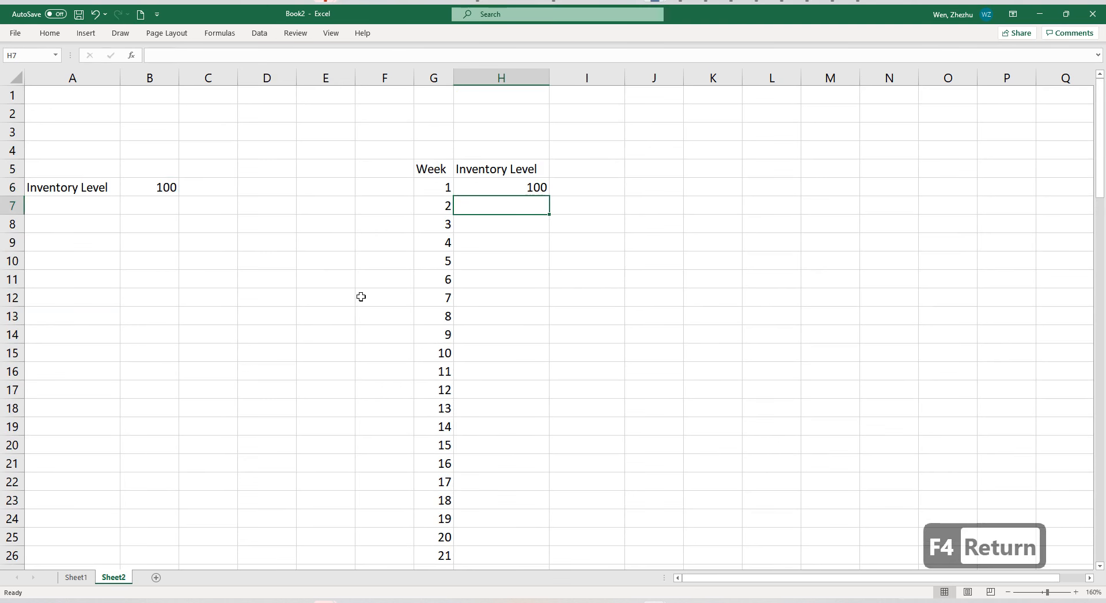
# Fill the H6 formula down the Inventory Level column for all the weeks.
pyautogui.click(486, 192)
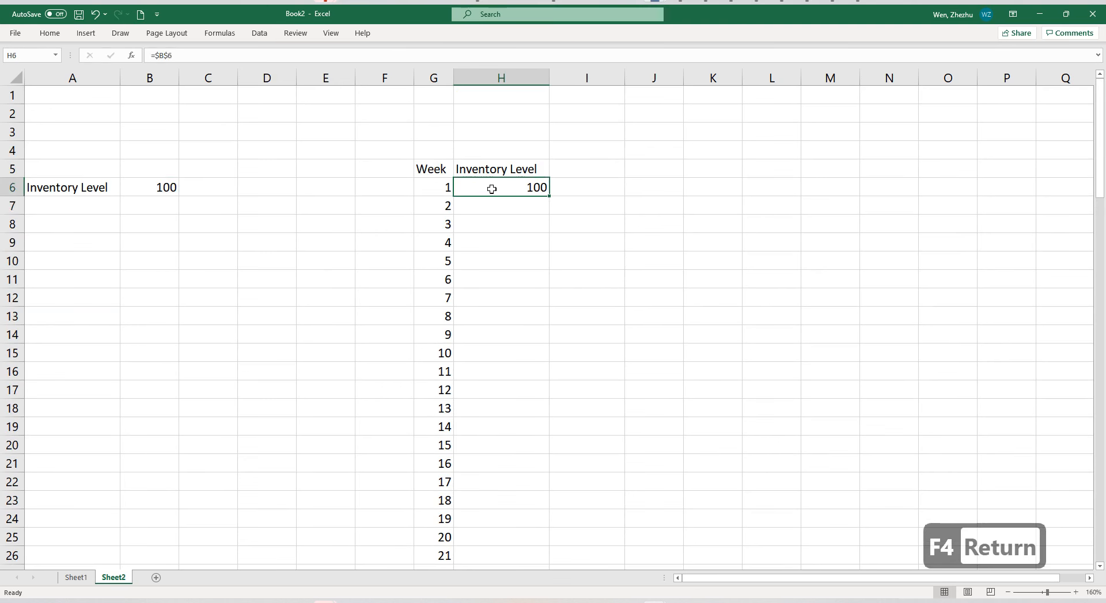
pyautogui.doubleClick(547, 196)
pyautogui.click(534, 316)
# Set the Inventory Level parameter in B6 to 120.
pyautogui.click(171, 189)
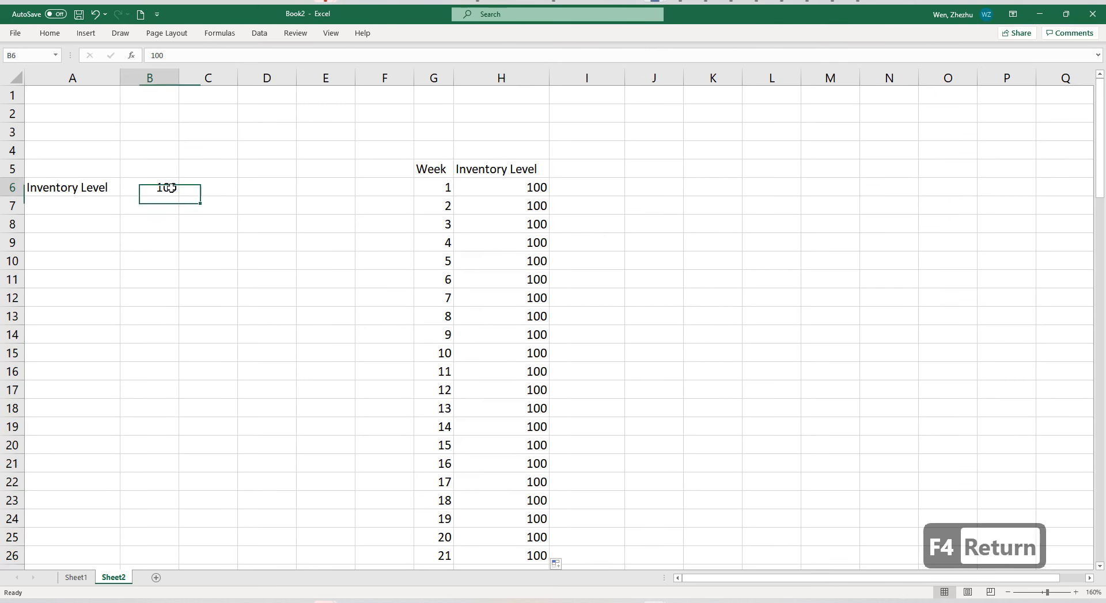
pyautogui.write('120')
pyautogui.press('Return')
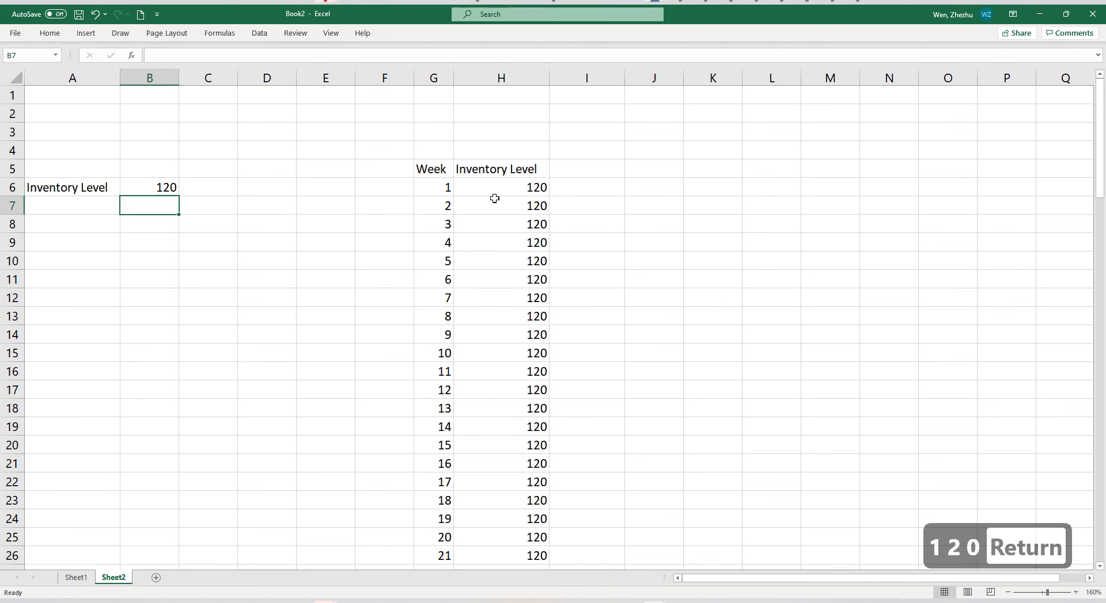
# Auto-fit the width of column H and add the header "Demand" in I5.
pyautogui.doubleClick(549, 76)
pyautogui.click(594, 169)
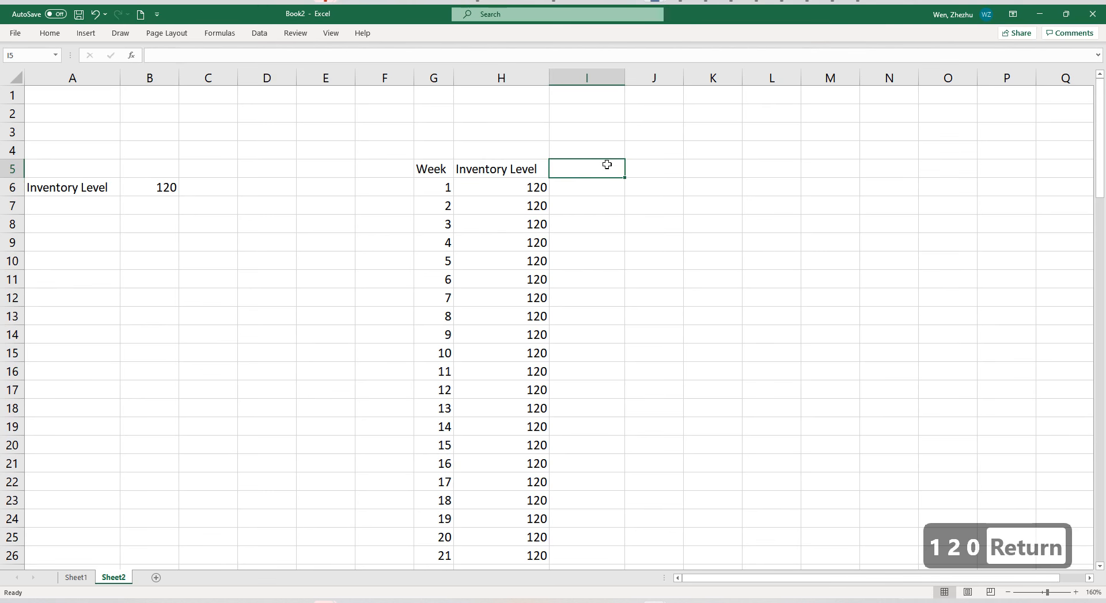
pyautogui.write('Demand')
pyautogui.press('Return')
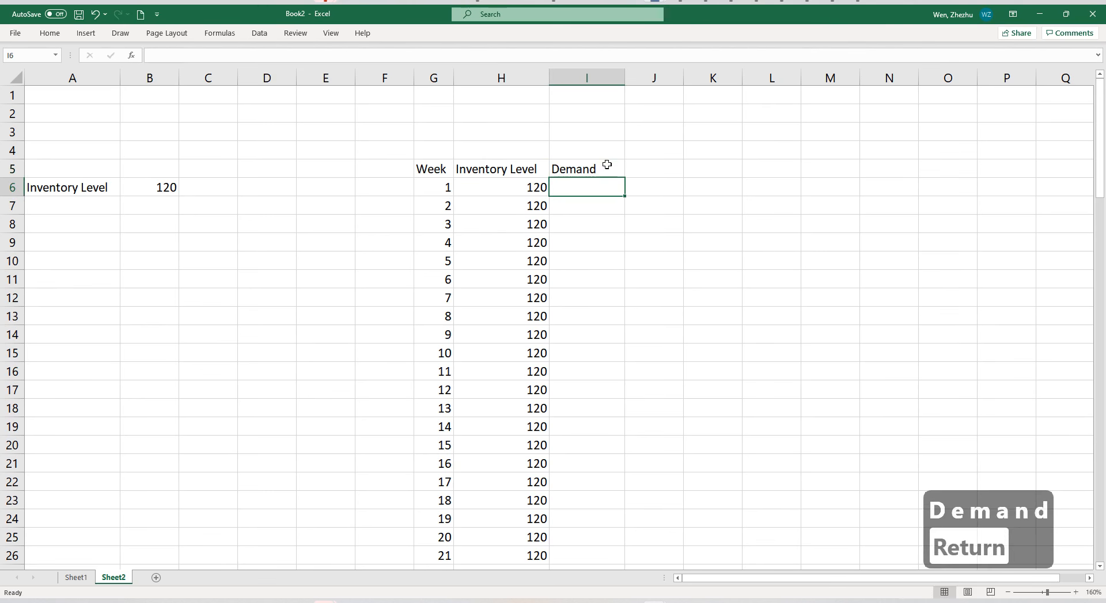
# Add a parameter labelled "Mean" in A8 with the value 85 in B8.
pyautogui.click(90, 228)
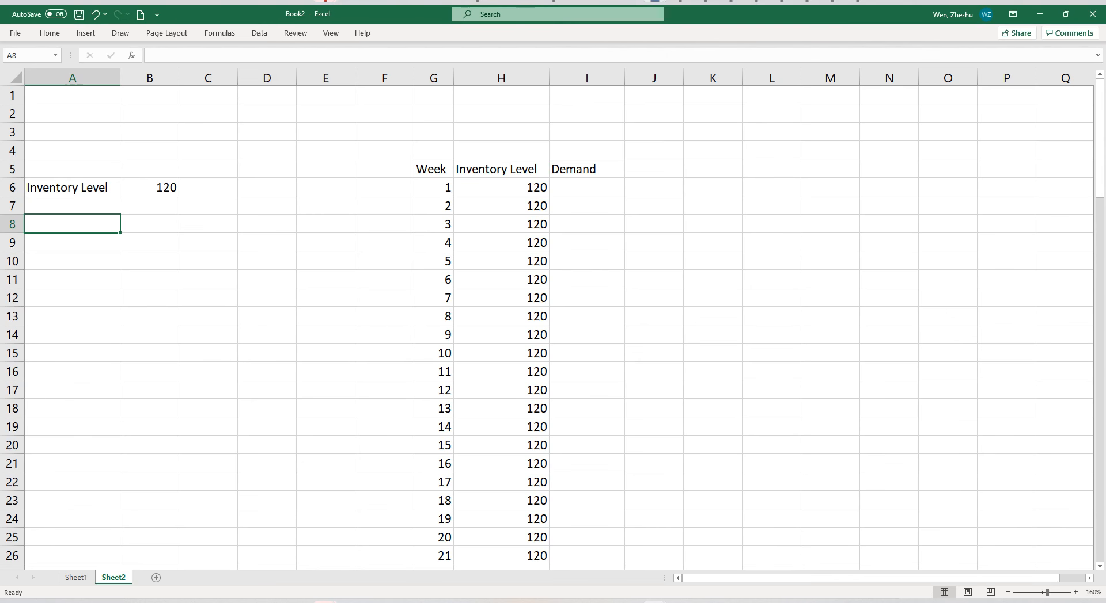
pyautogui.write('Mean')
pyautogui.press('Return')
pyautogui.press('Right')
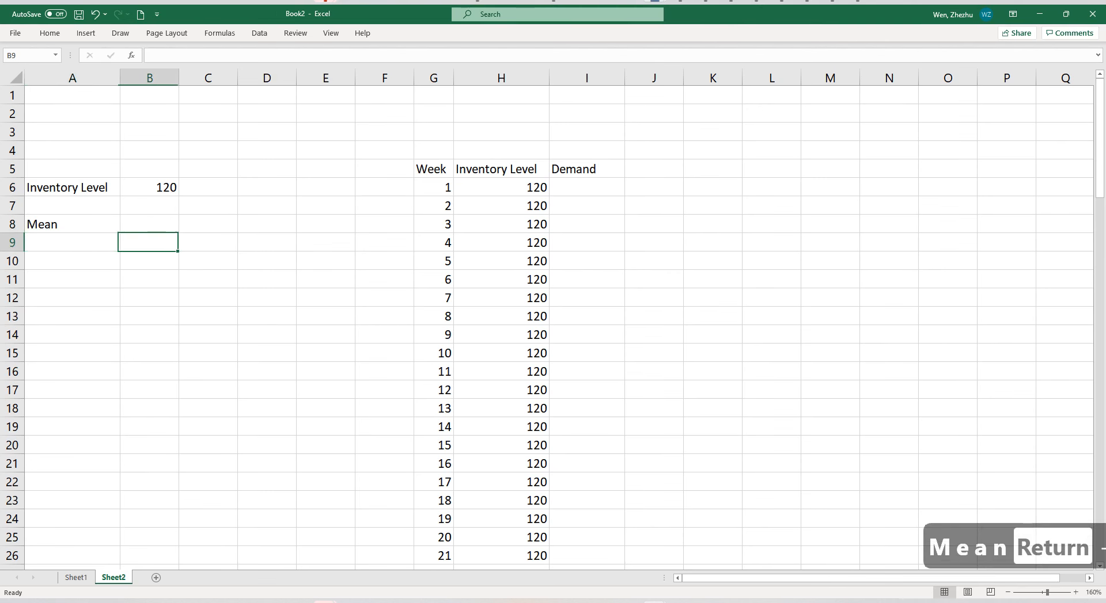
pyautogui.press('Up')
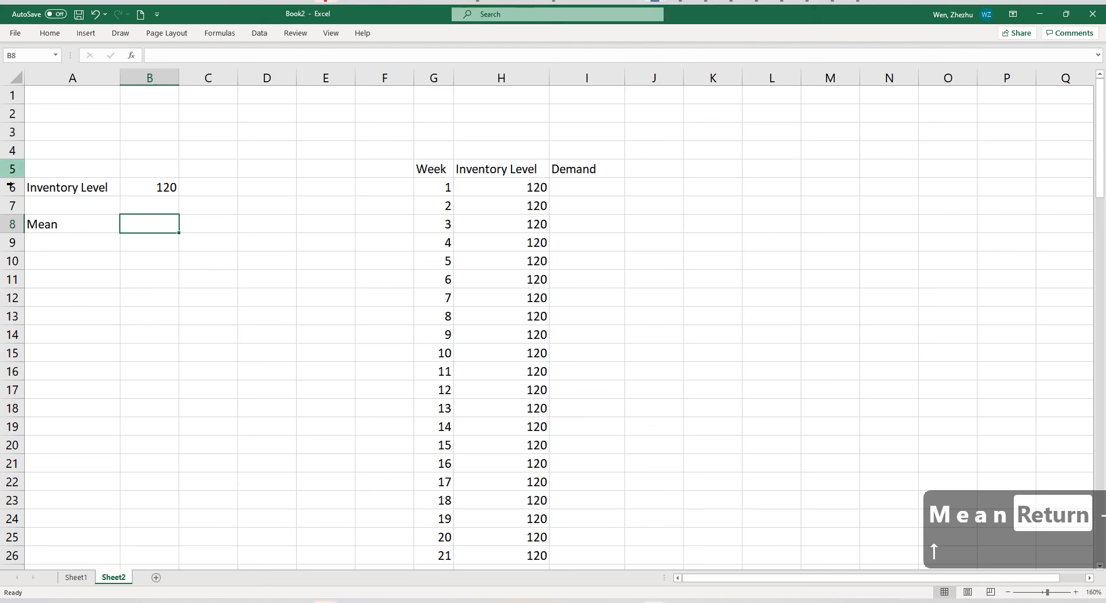
pyautogui.write('85')
pyautogui.press('Return')
# Add a "Standard Deviation" parameter in A9 with the value 10 in B9, and auto-fit column A to the label.
pyautogui.press('Left')
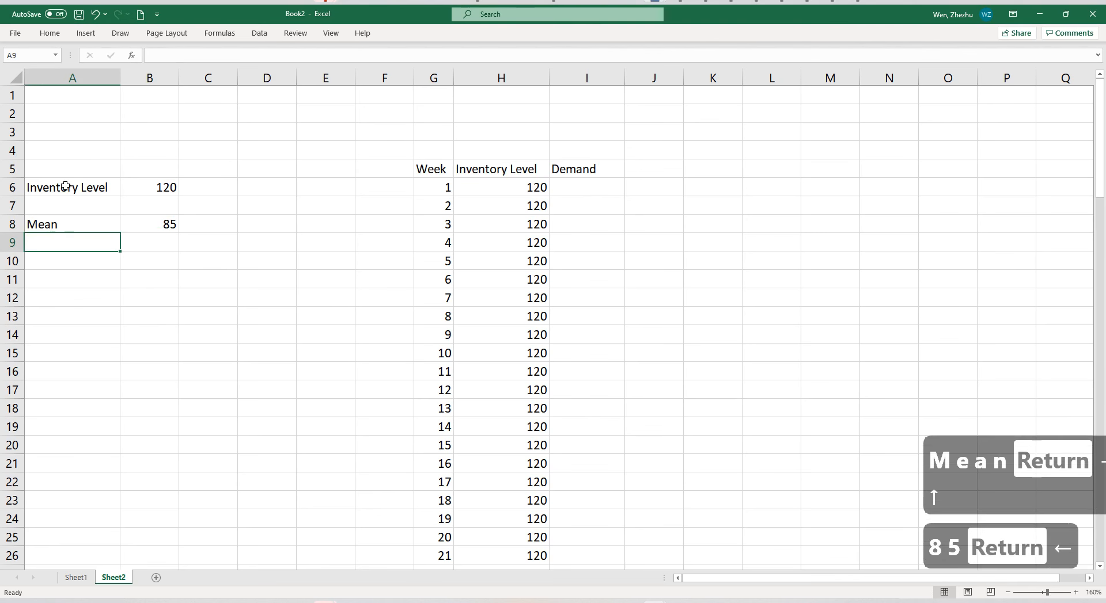
pyautogui.write('Standar')
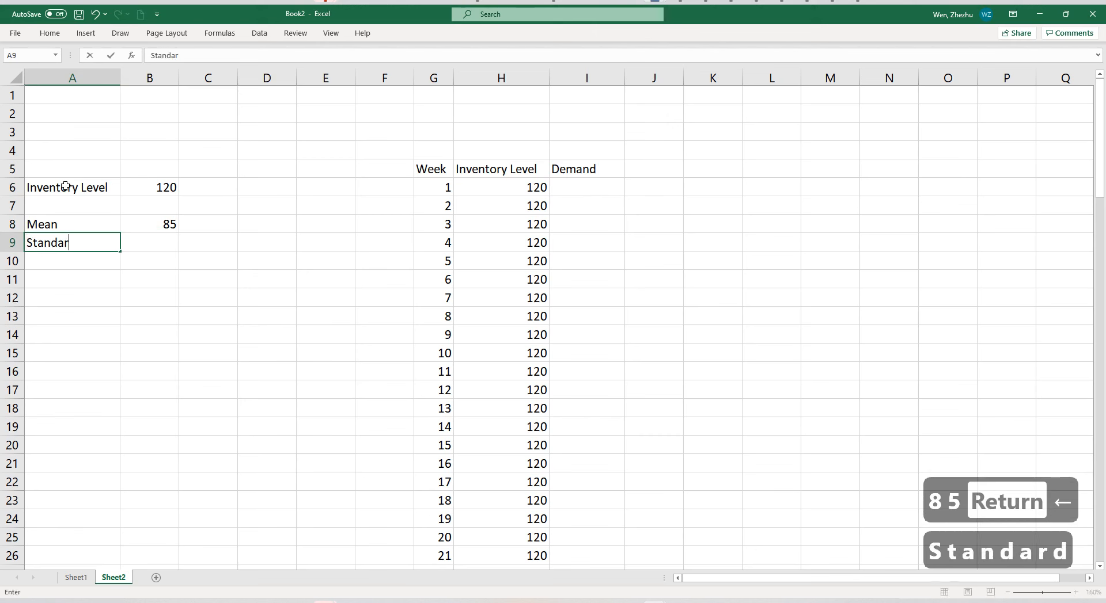
pyautogui.write('d Deviation')
pyautogui.press('Right')
pyautogui.write('10')
pyautogui.press('Return')
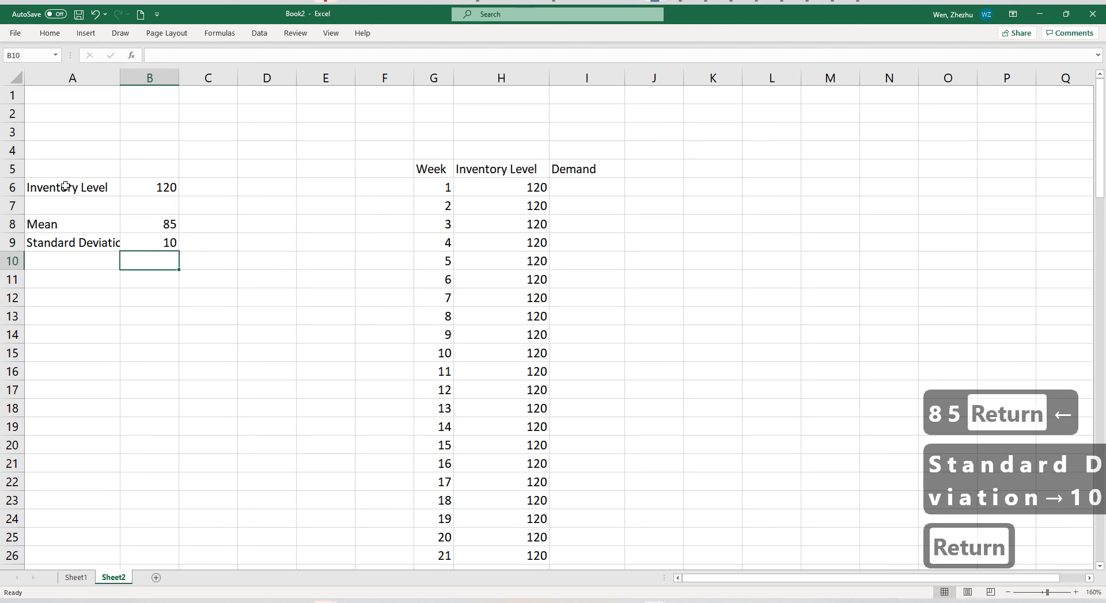
pyautogui.doubleClick(120, 78)
# Move the Mean and Standard Deviation block down one row and title it "Demand Pattern" in A8.
pyautogui.moveTo(114, 217); pyautogui.dragTo(145, 266)
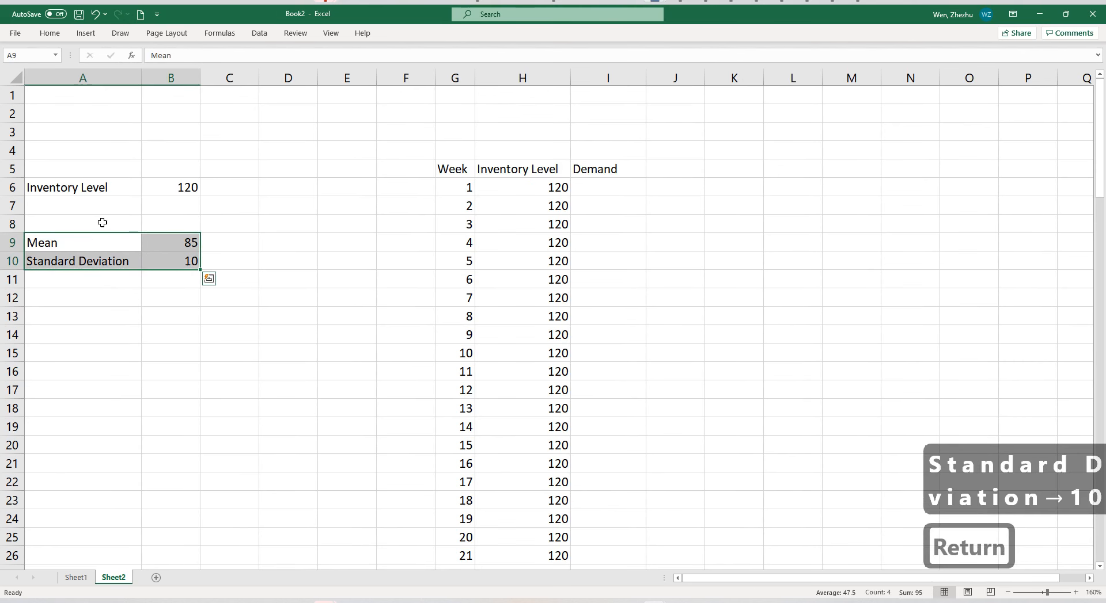
pyautogui.click(101, 221)
pyautogui.write('Demand Pattern')
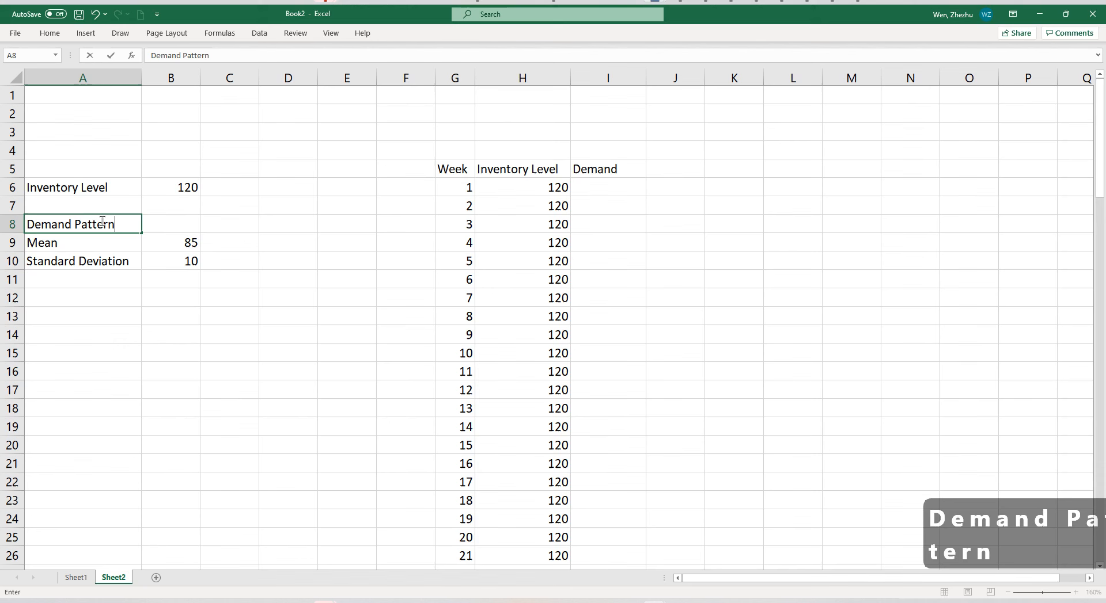
pyautogui.press('Return')
pyautogui.click(165, 242)
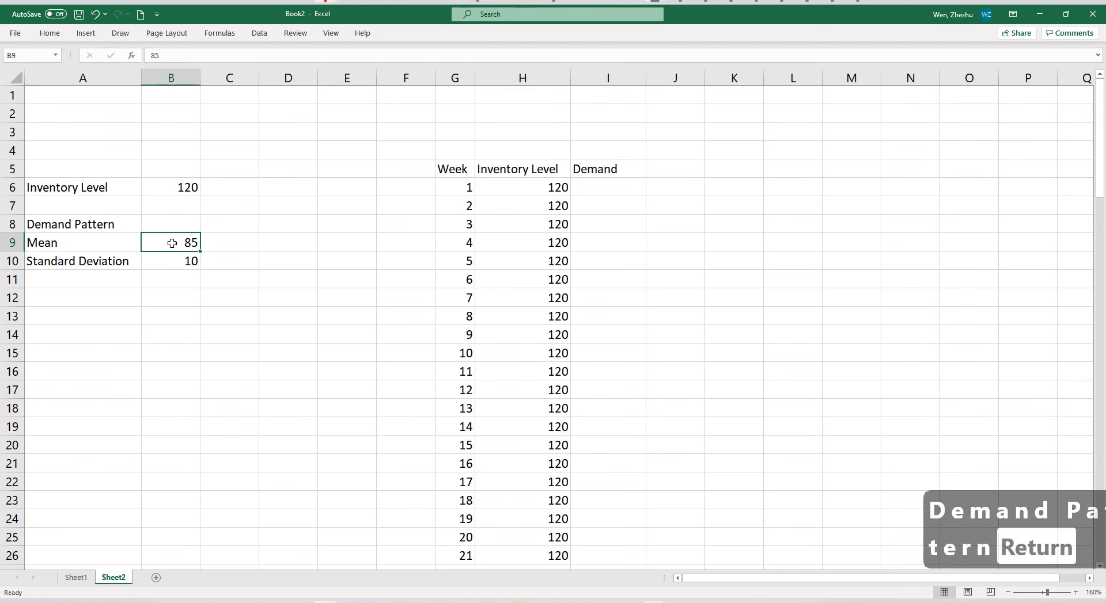
pyautogui.click(172, 260)
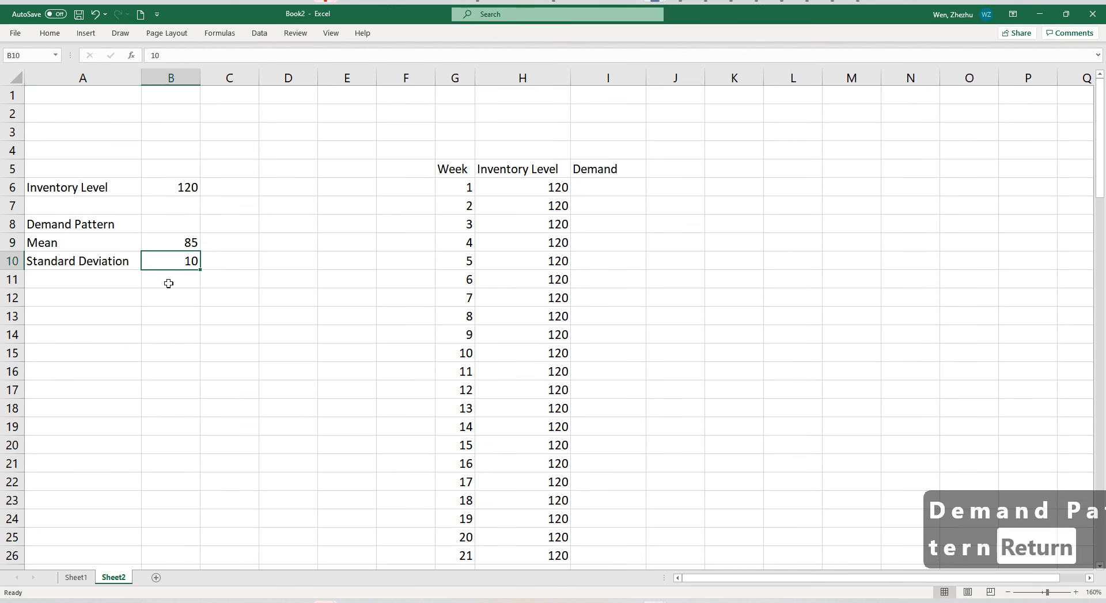
pyautogui.click(634, 173)
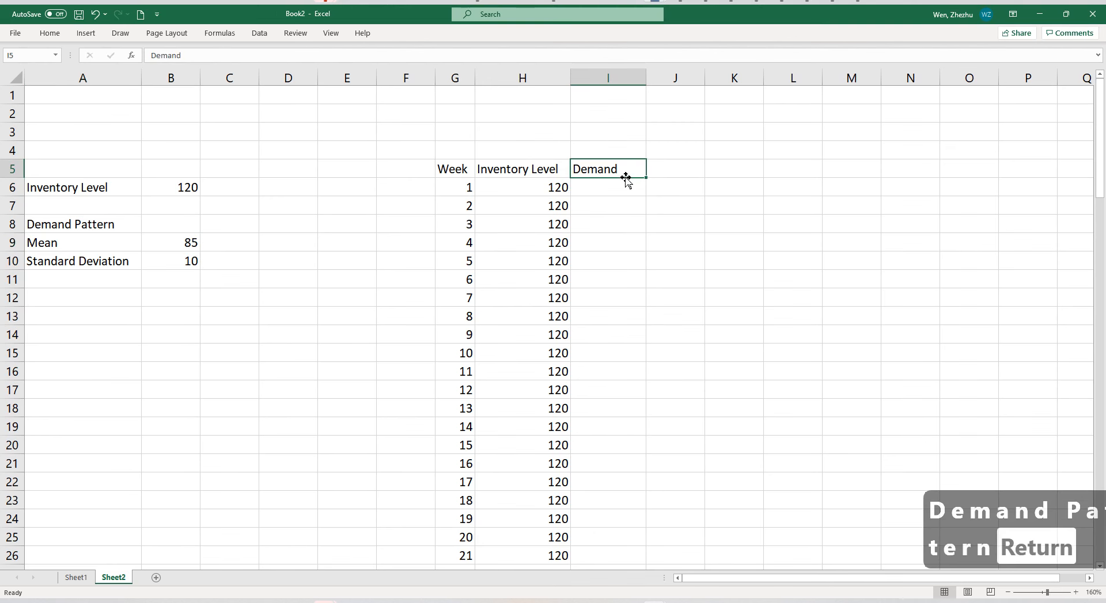
pyautogui.click(668, 171)
# Rename the header in I5 as "Demand_Randomizer".
pyautogui.doubleClick(634, 168)
pyautogui.write('_R')
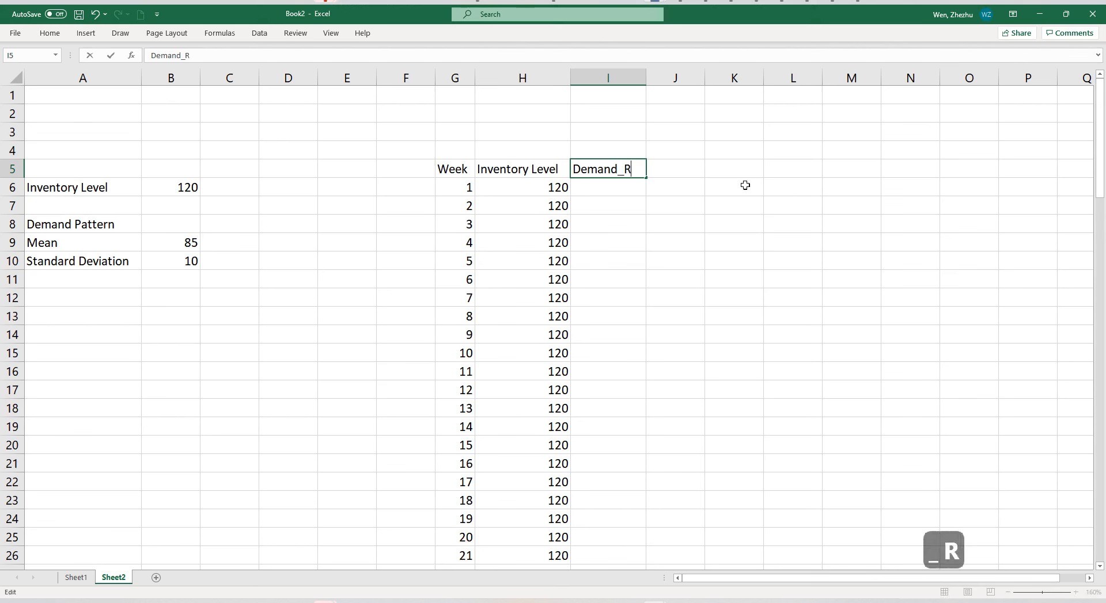
pyautogui.write('andomizer')
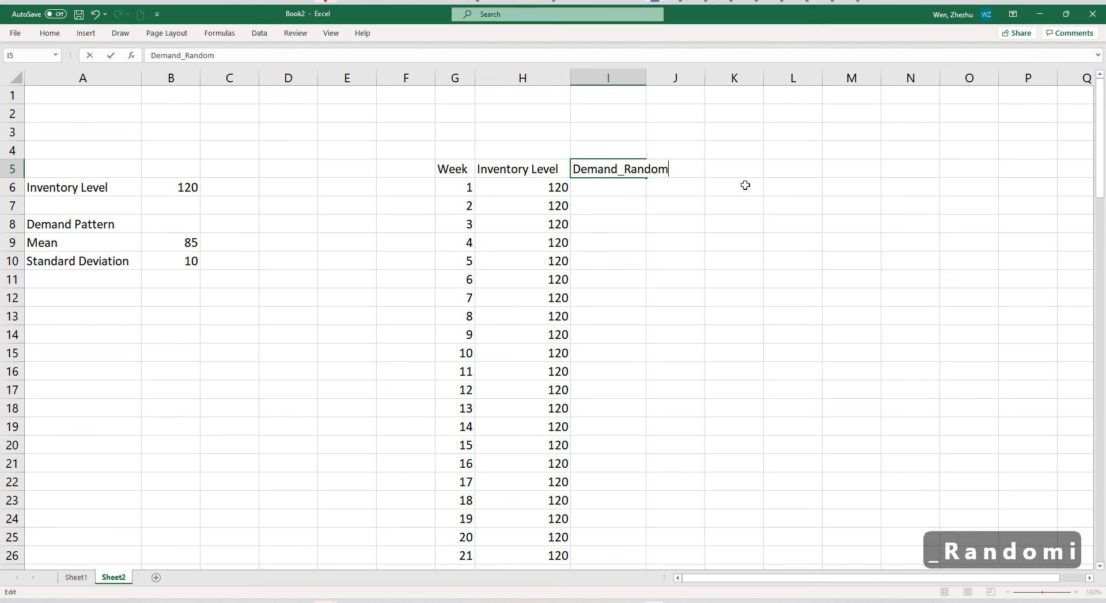
pyautogui.press('Return')
# Add the header "Demand" in J5 and auto-fit column I to its header text.
pyautogui.press('Right')
pyautogui.press('Up')
pyautogui.write('Demand')
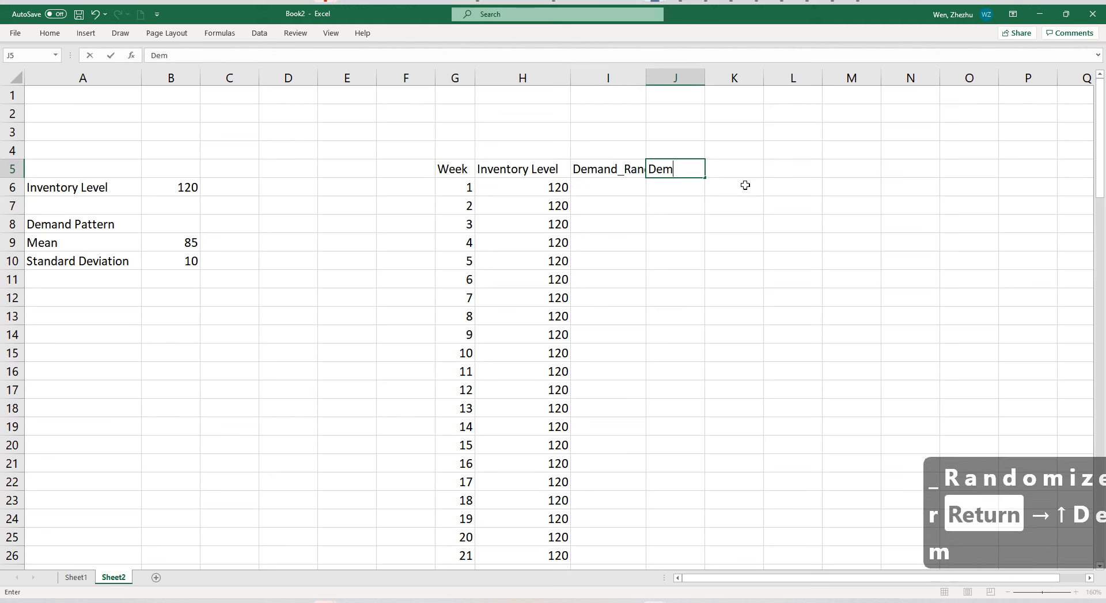
pyautogui.press('Return')
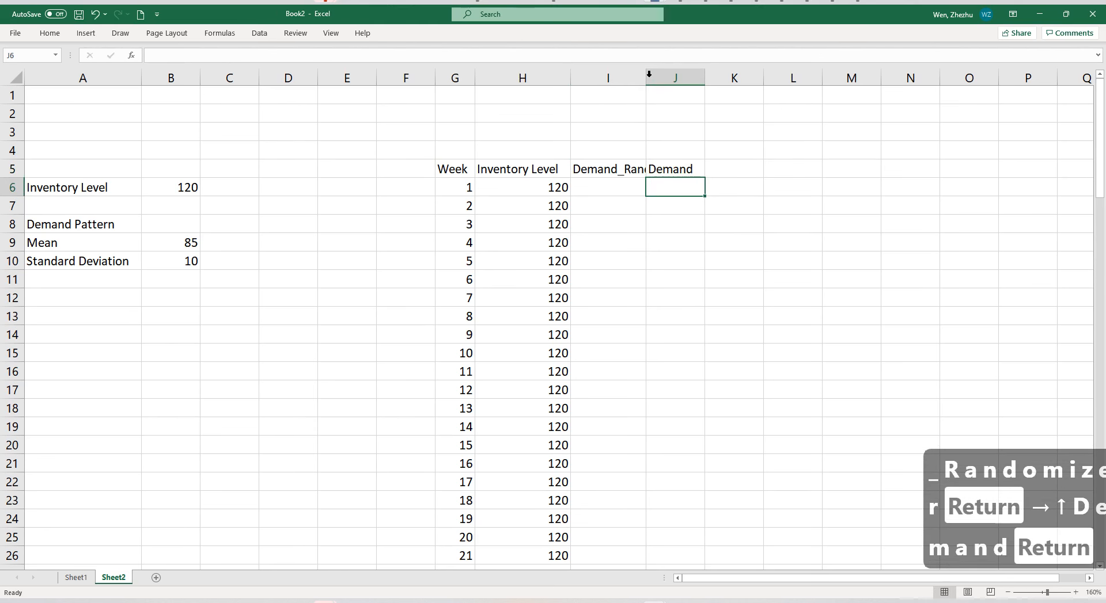
pyautogui.doubleClick(645, 78)
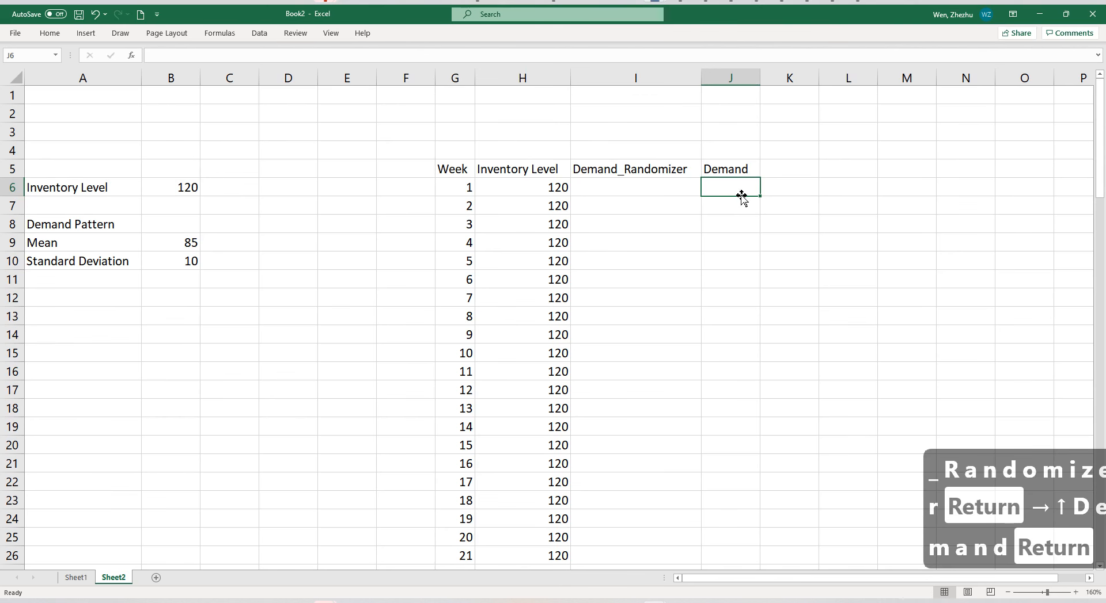
# Enter =ROUND(I6, 0) in J6 and fill the formula down the Demand column for all weeks.
pyautogui.write('=round(')
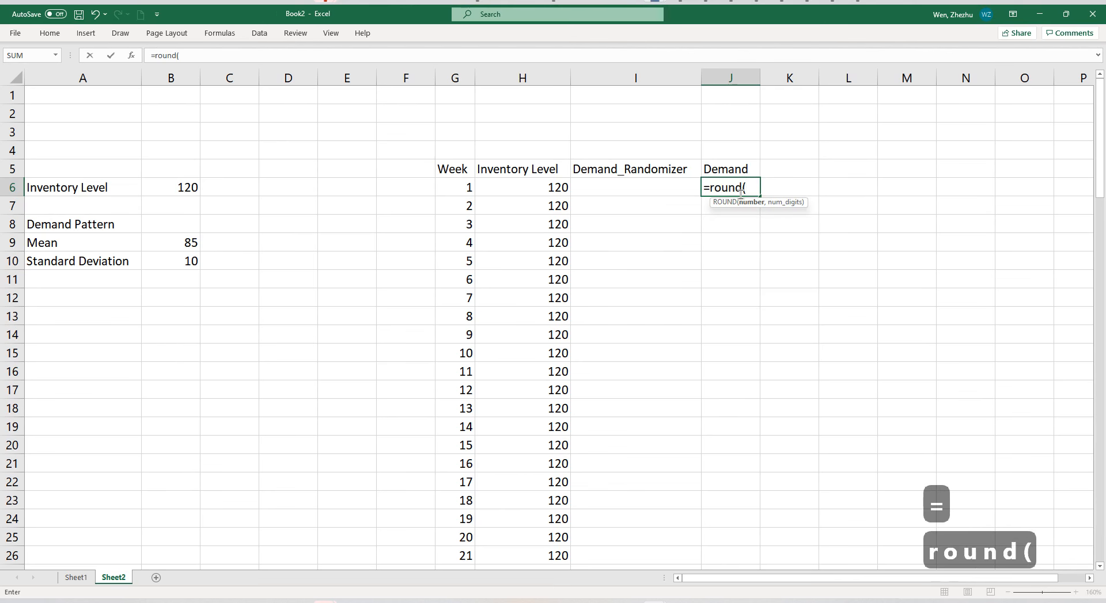
pyautogui.click(629, 184)
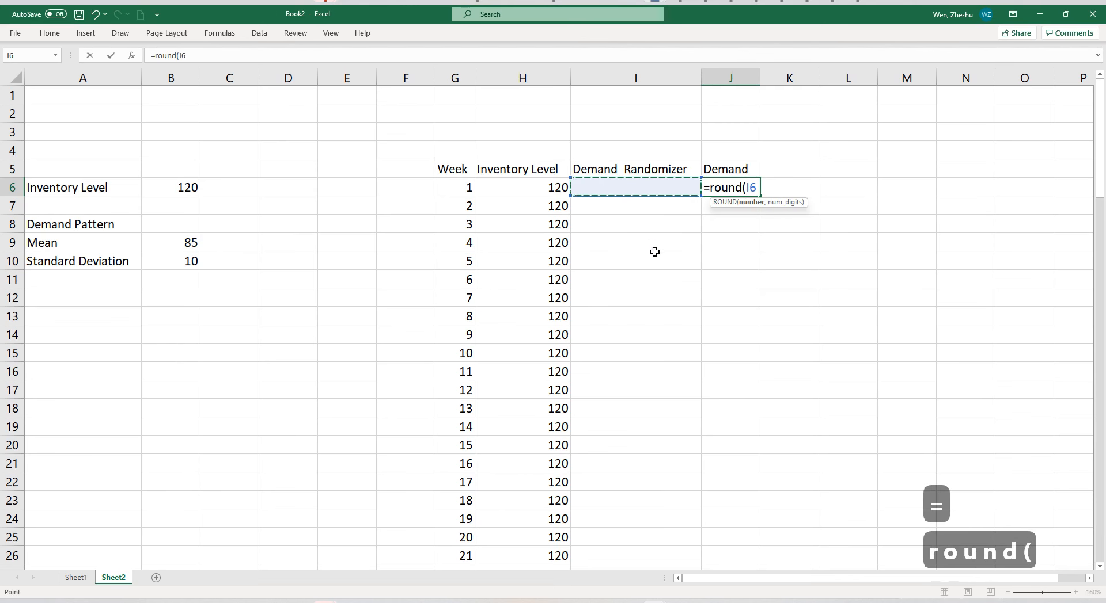
pyautogui.write(', 0)')
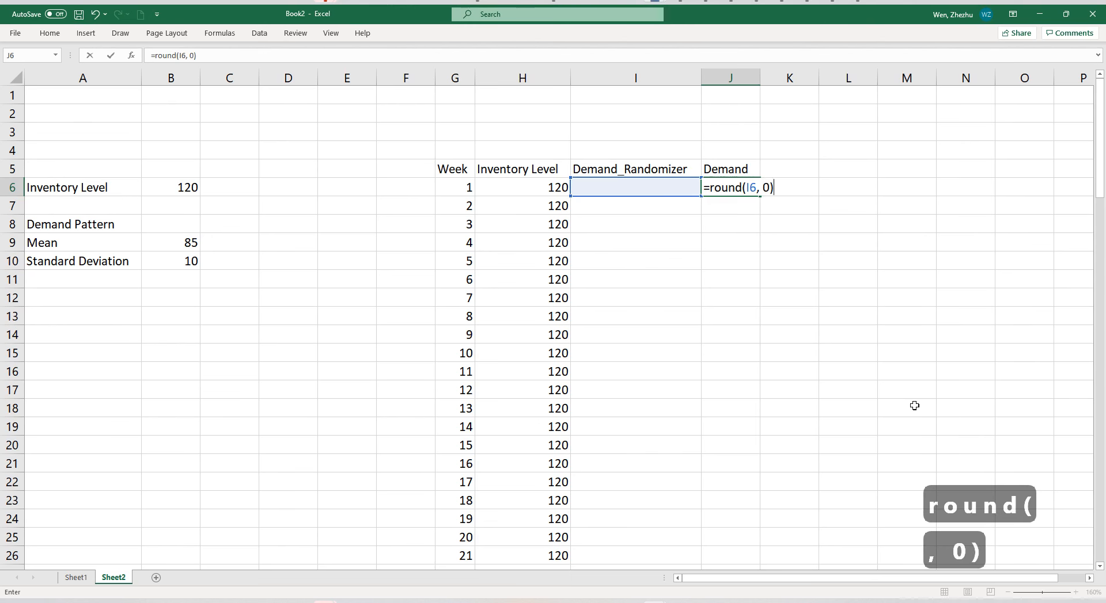
pyautogui.press('Return')
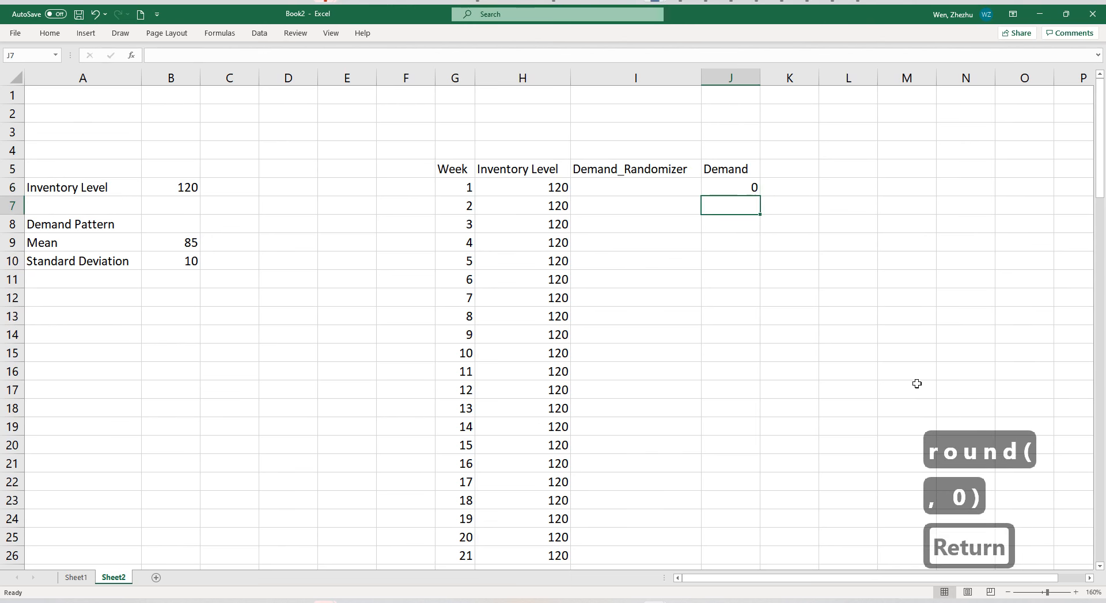
pyautogui.click(751, 187)
pyautogui.doubleClick(760, 194)
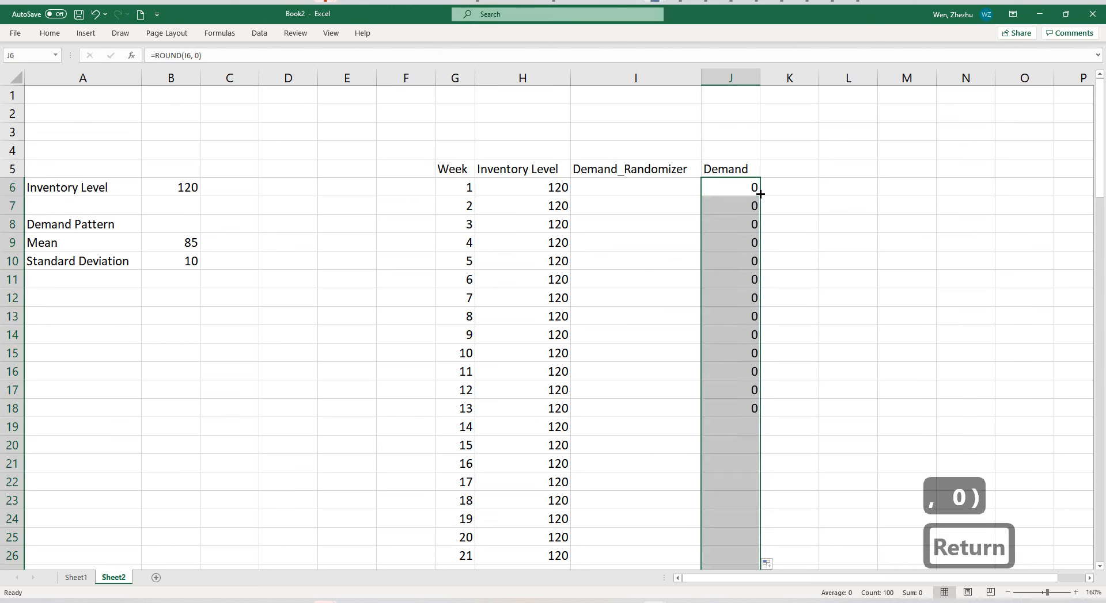
pyautogui.click(741, 295)
pyautogui.click(675, 188)
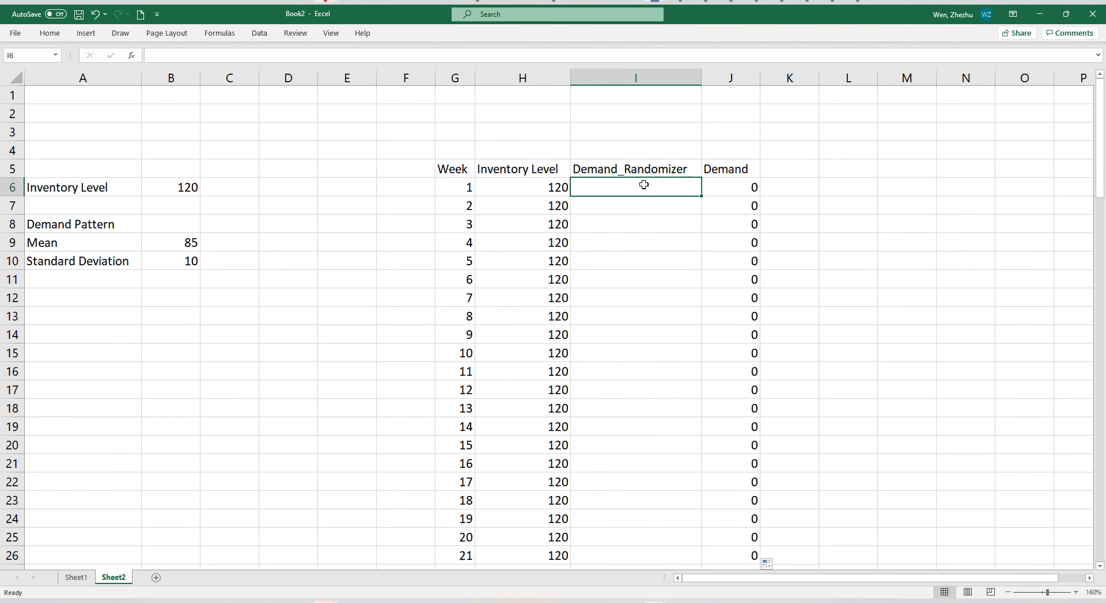
pyautogui.moveTo(643, 186); pyautogui.dragTo(641, 409)
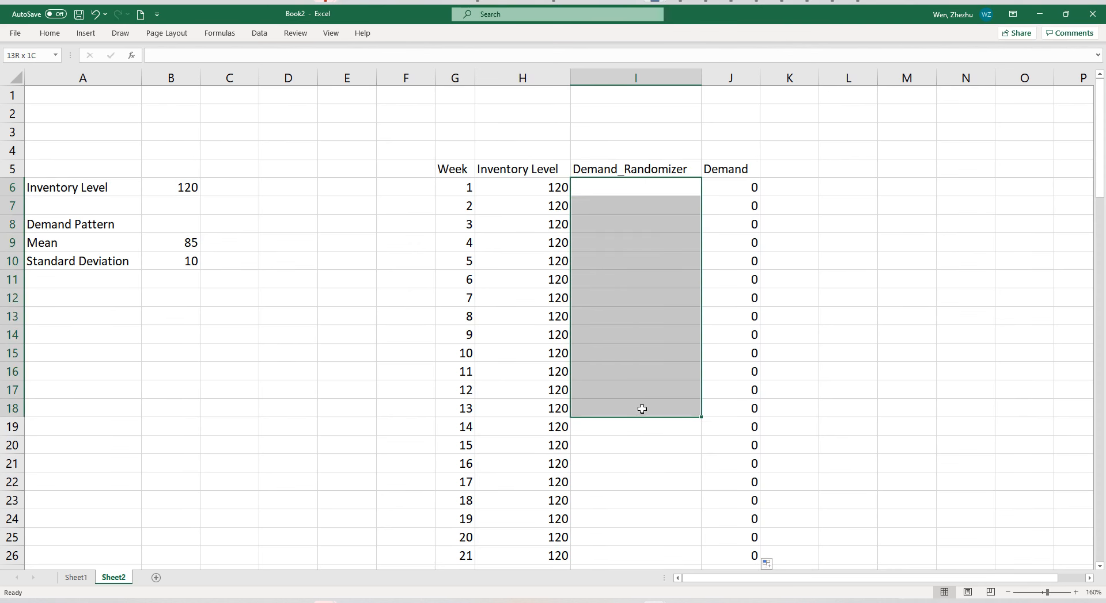
pyautogui.moveTo(655, 200); pyautogui.dragTo(654, 190)
pyautogui.click(737, 188)
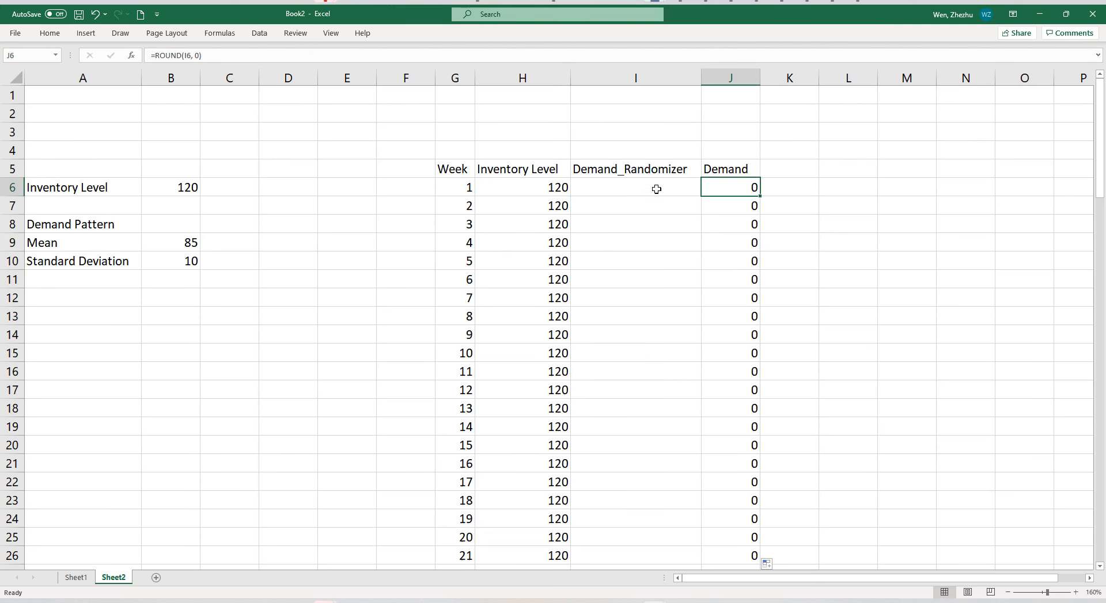
pyautogui.click(685, 190)
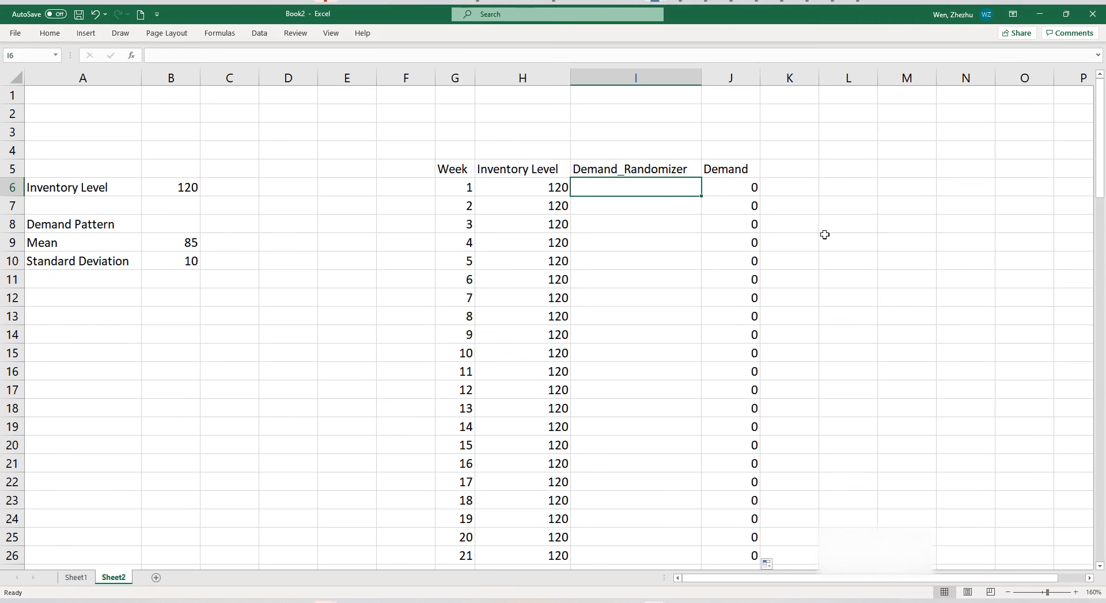
# Switch to the Simulation Guide in PowerPoint, review the normal-distribution demand assumption on slide 8, and return to the Excel workbook.
pyautogui.click(780, 602)
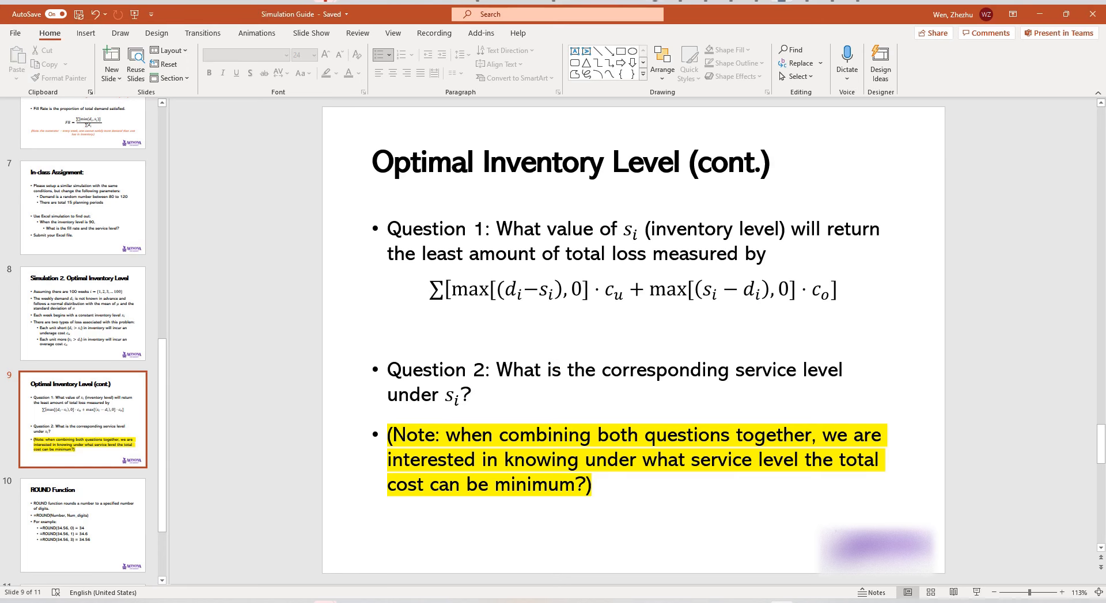
pyautogui.scroll(1, 323, 375)
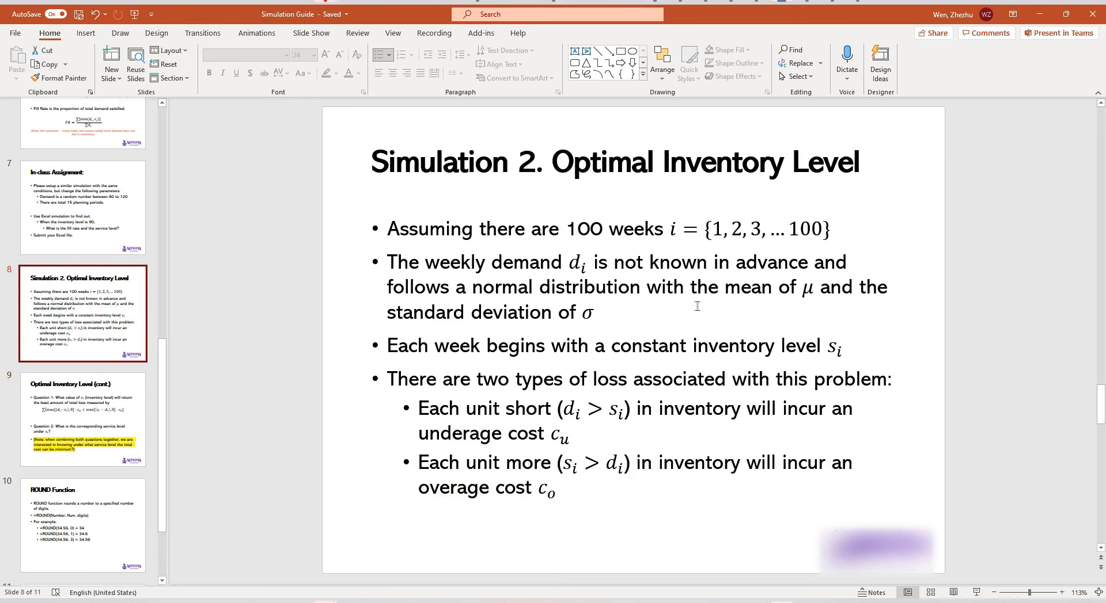
pyautogui.moveTo(645, 317); pyautogui.dragTo(454, 281)
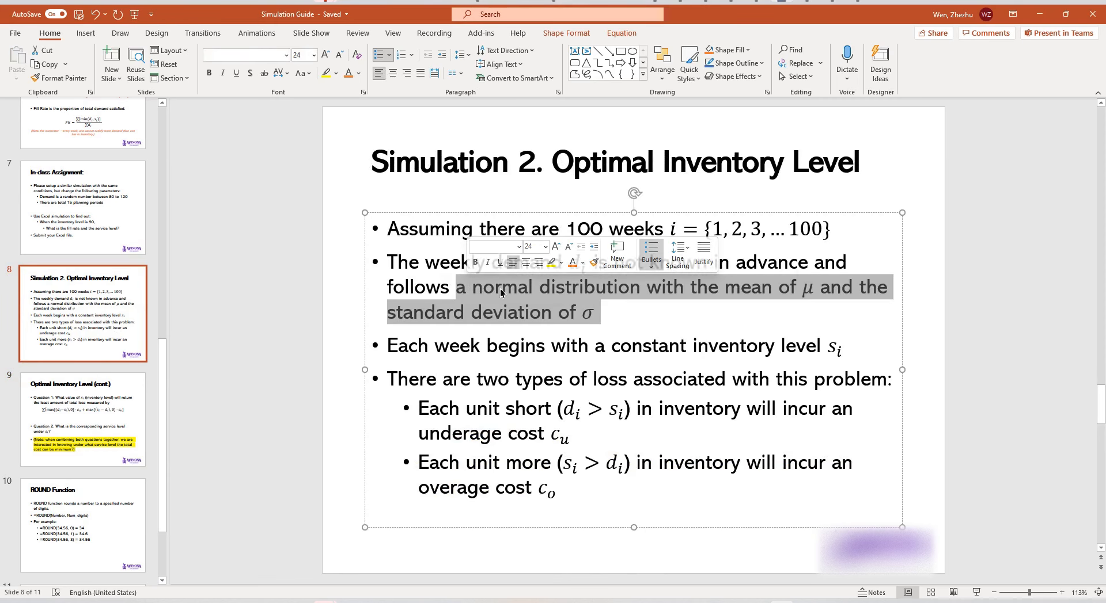
pyautogui.click(1040, 13)
pyautogui.click(900, 239)
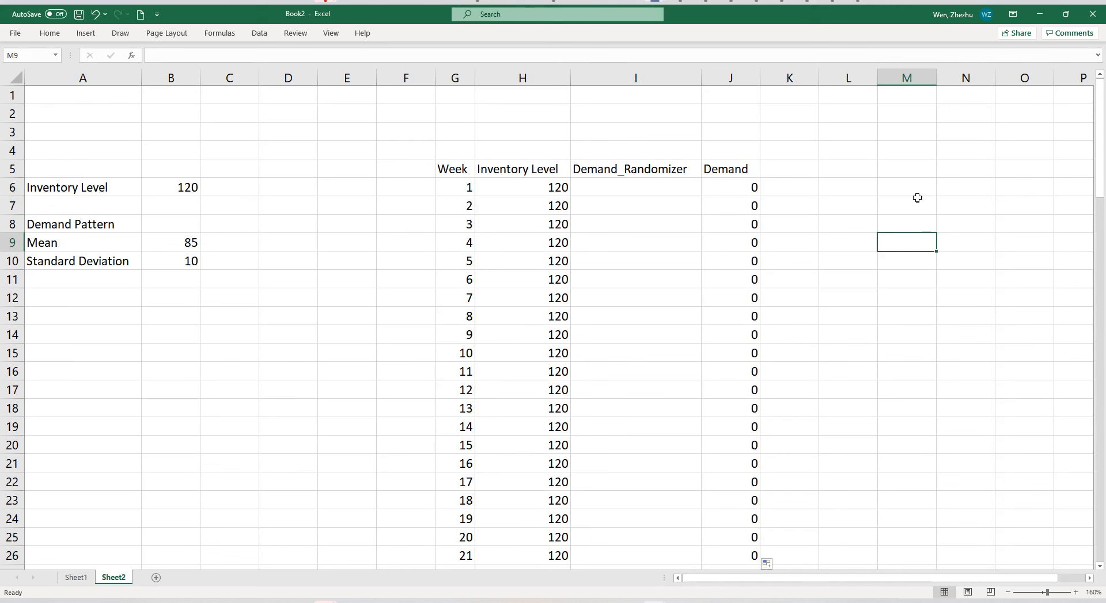
# Open the Random Number Generation tool from Data Analysis and move its dialog clear of the data columns.
pyautogui.click(624, 191)
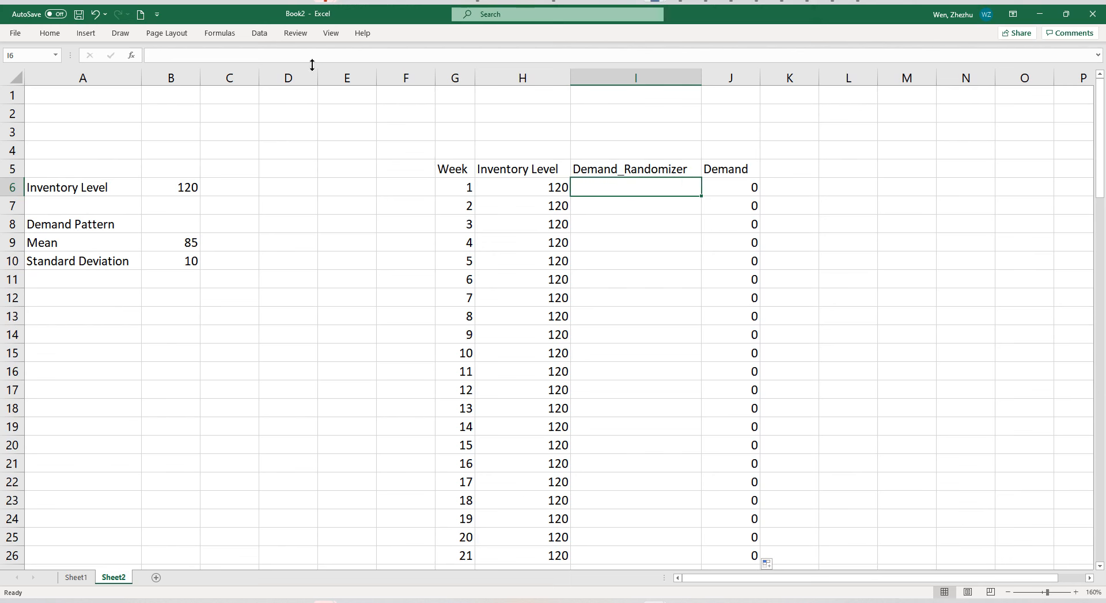
pyautogui.click(260, 34)
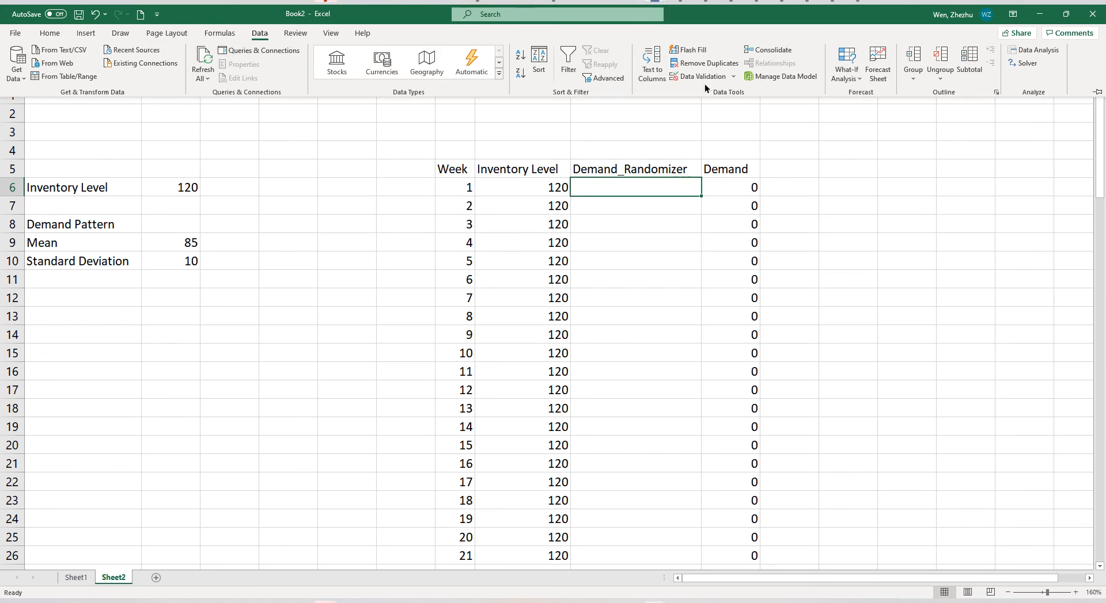
pyautogui.click(1036, 51)
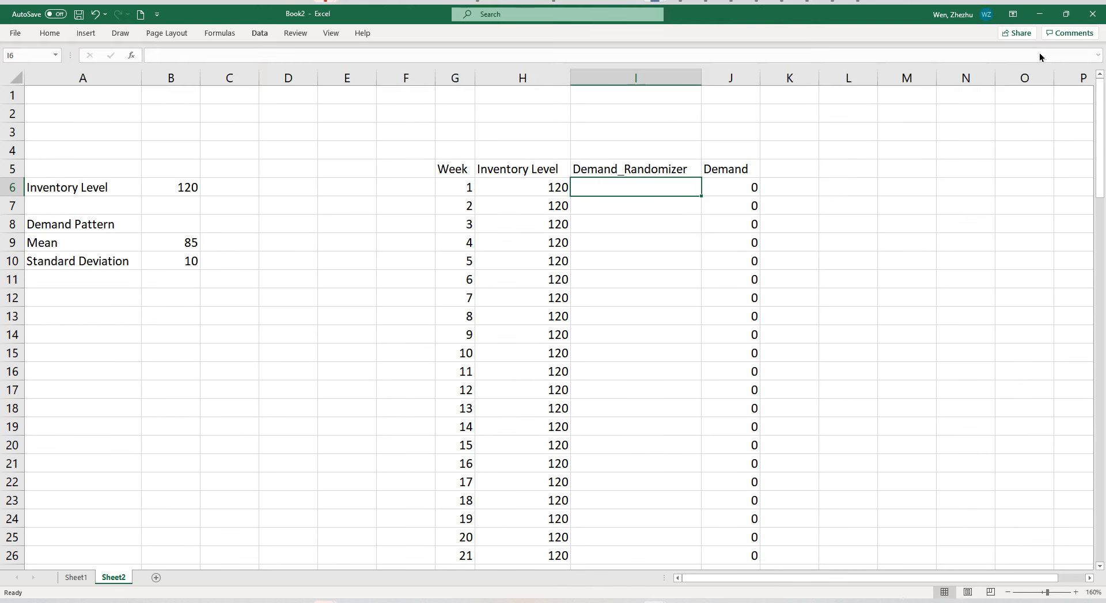
pyautogui.click(626, 253)
pyautogui.moveTo(558, 194); pyautogui.dragTo(899, 260)
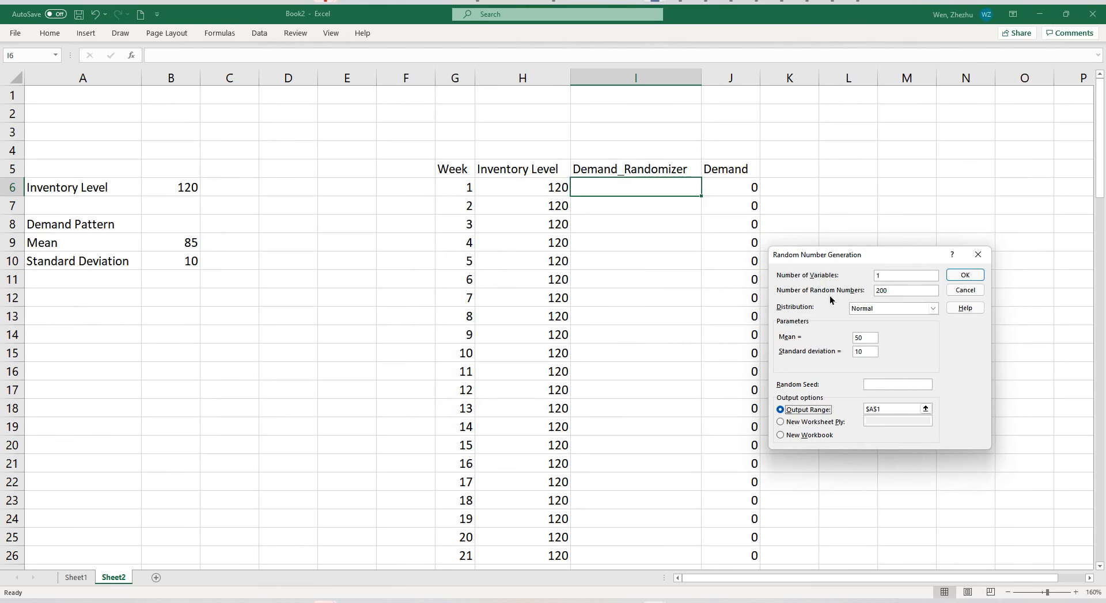
# Set the generator to 100 random numbers with a mean of 85 and a standard deviation of 12.
pyautogui.moveTo(893, 289); pyautogui.dragTo(857, 297)
pyautogui.write('100')
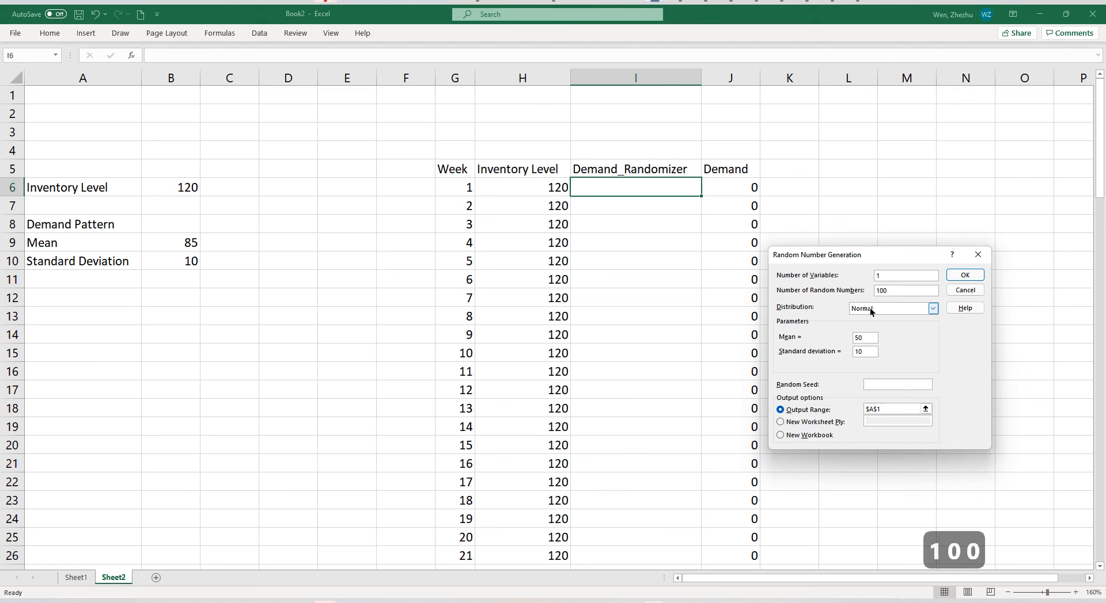
pyautogui.moveTo(874, 338); pyautogui.dragTo(838, 341)
pyautogui.write('85')
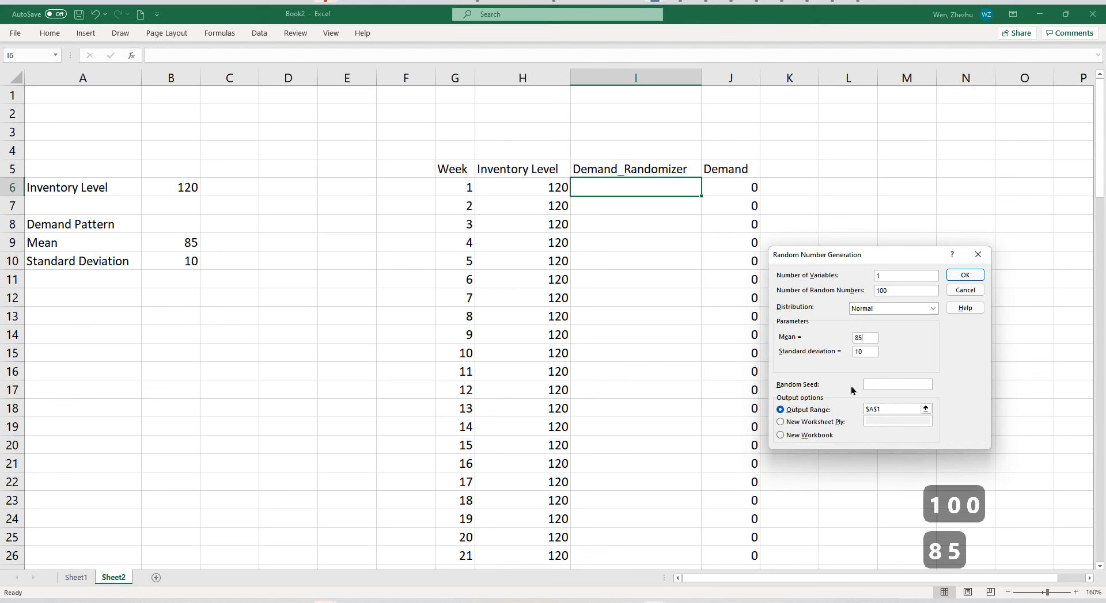
pyautogui.moveTo(876, 361); pyautogui.dragTo(833, 355)
pyautogui.write('12')
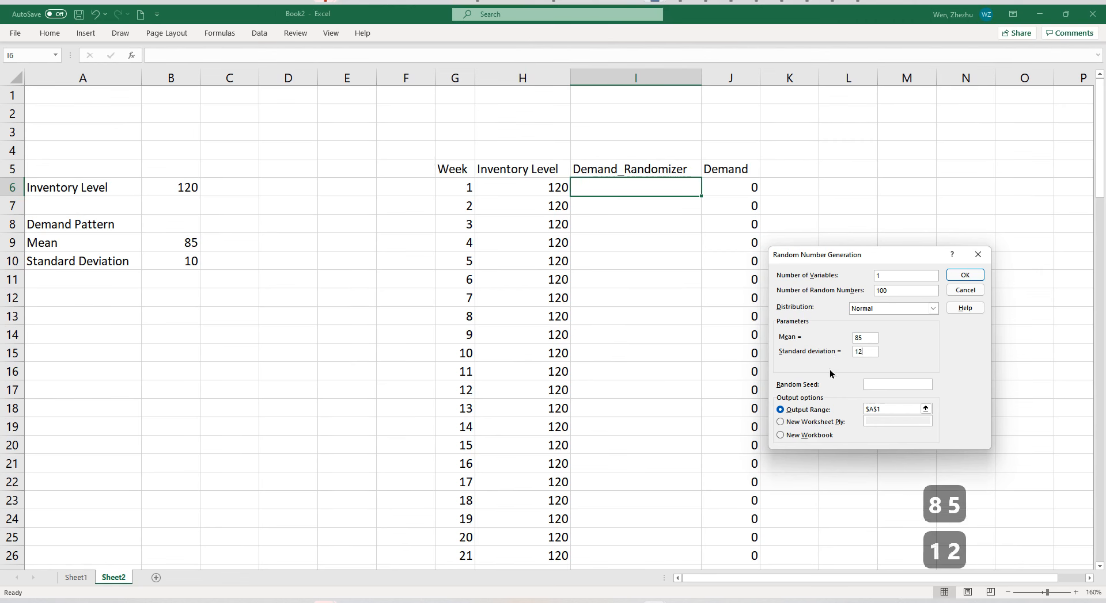
# Set the output range to I6 and the random seed to 65, and generate the random numbers.
pyautogui.moveTo(915, 409); pyautogui.dragTo(864, 409)
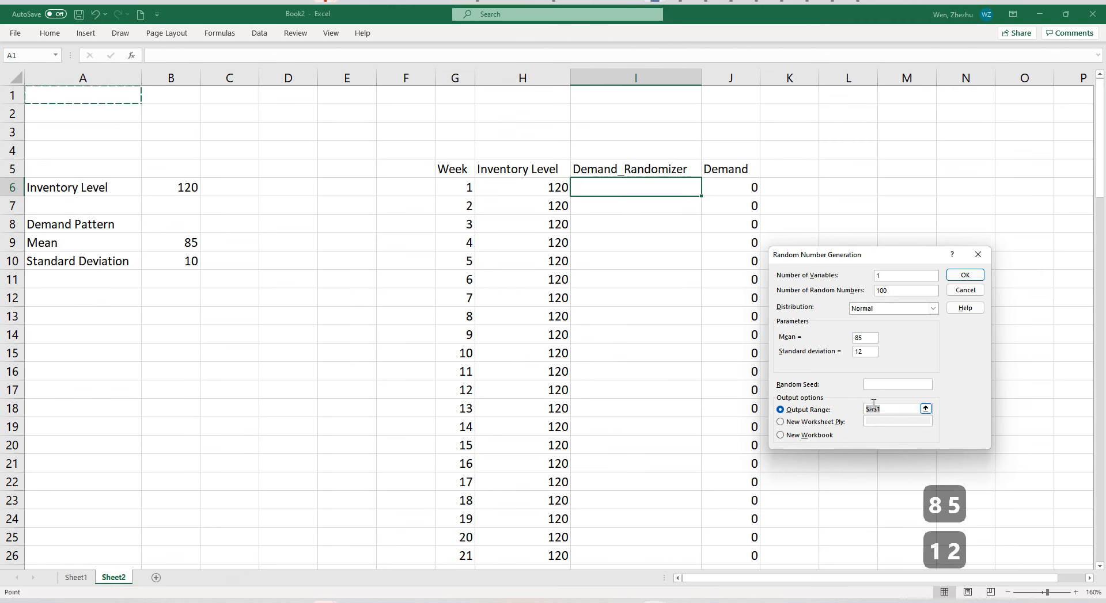
pyautogui.click(635, 190)
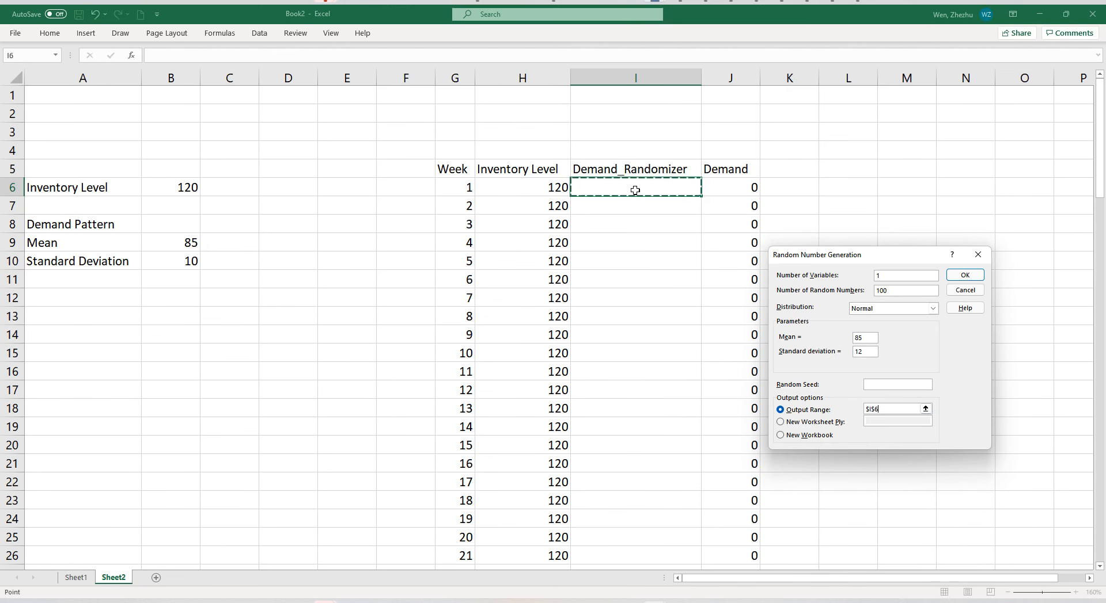
pyautogui.click(889, 384)
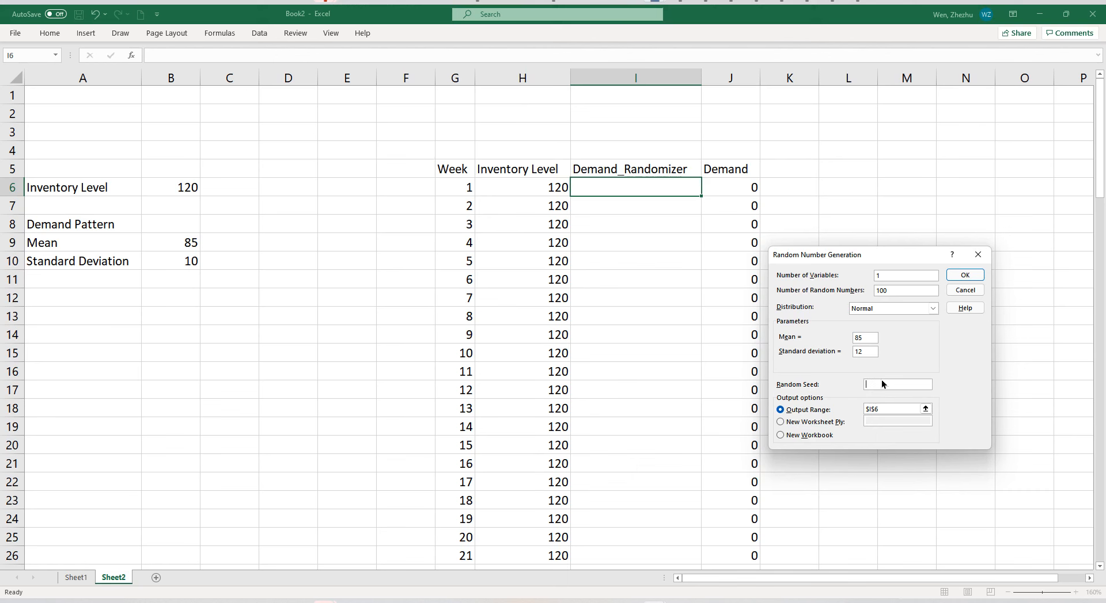
pyautogui.write('65')
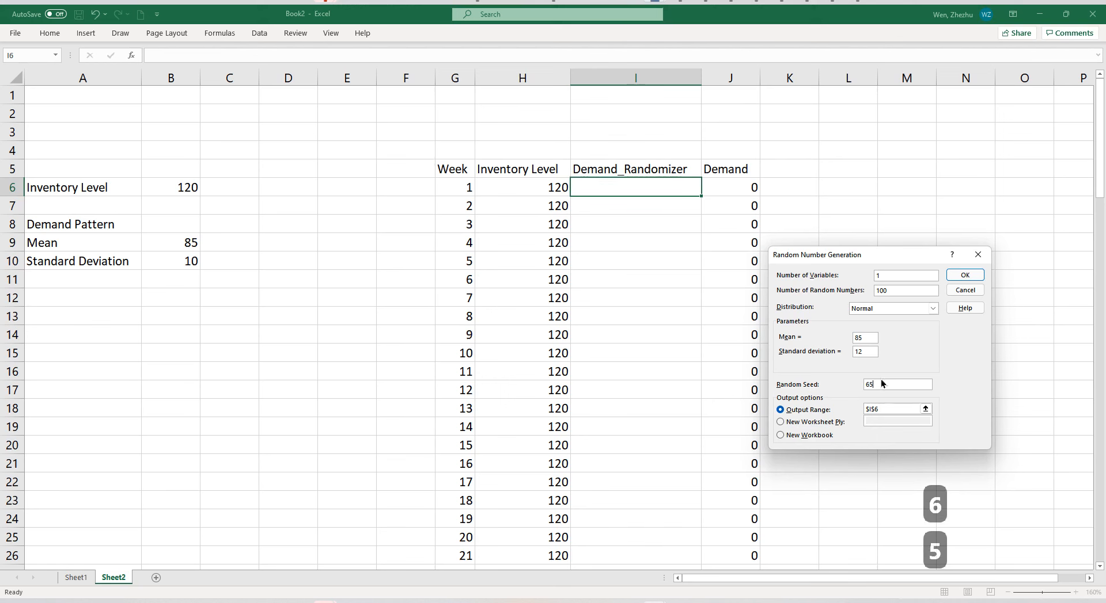
pyautogui.moveTo(877, 384); pyautogui.dragTo(851, 384)
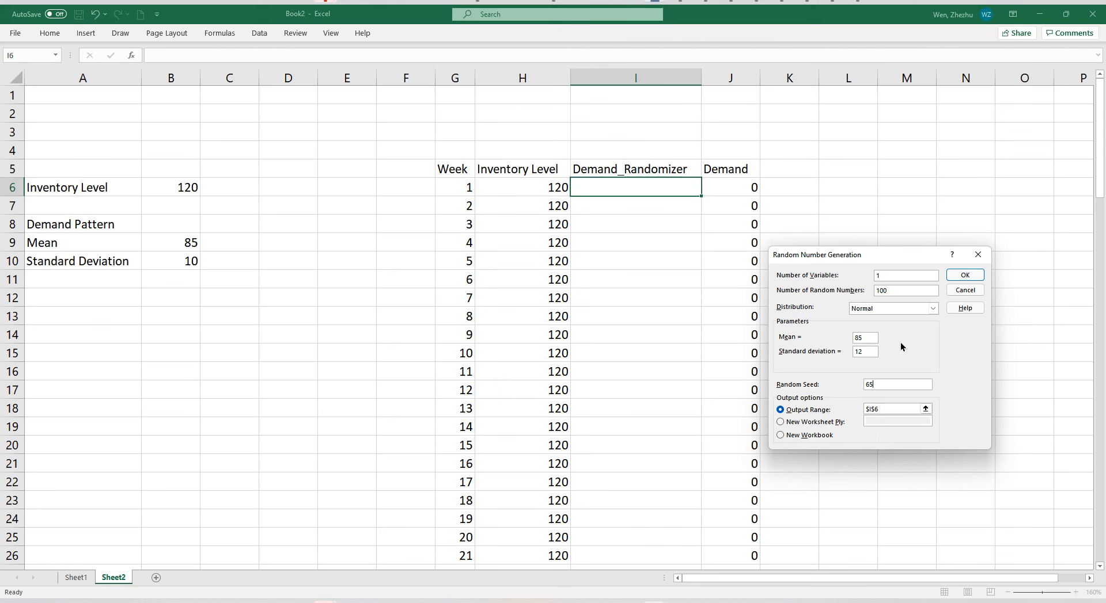
pyautogui.click(969, 281)
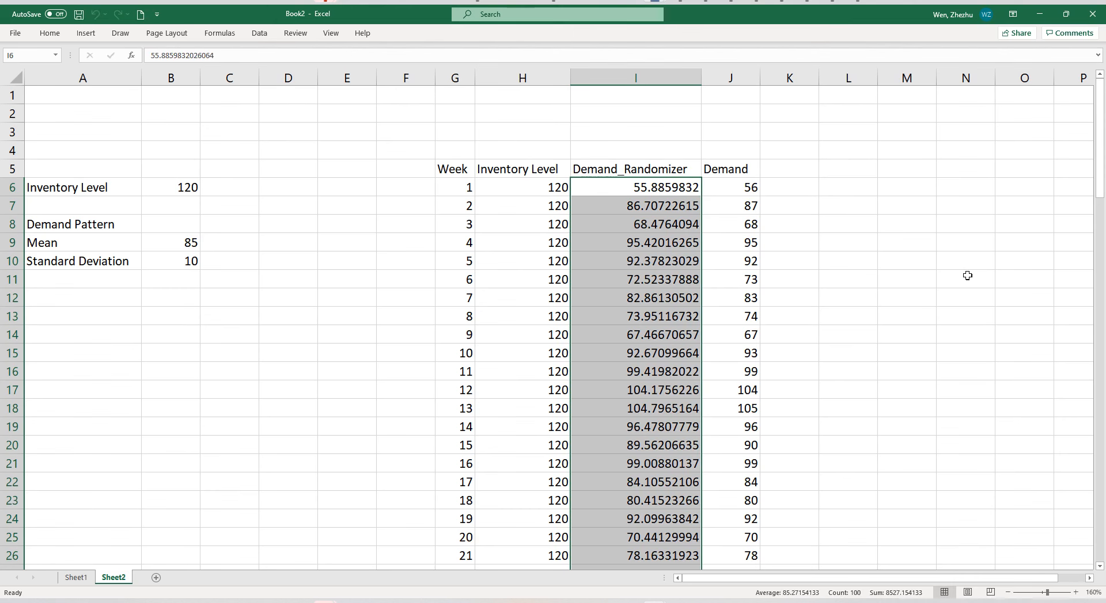
# Compare the generated Demand_Randomizer values with the rounded Demand values from week 1 down to week 100.
pyautogui.click(662, 255)
pyautogui.click(660, 190)
pyautogui.click(716, 190)
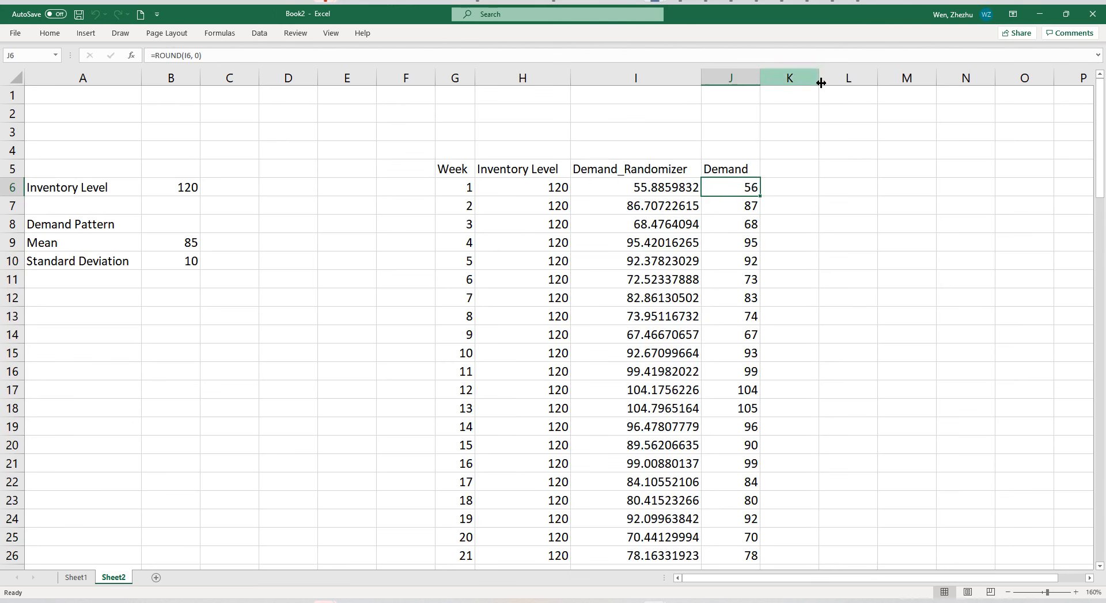
pyautogui.click(665, 189)
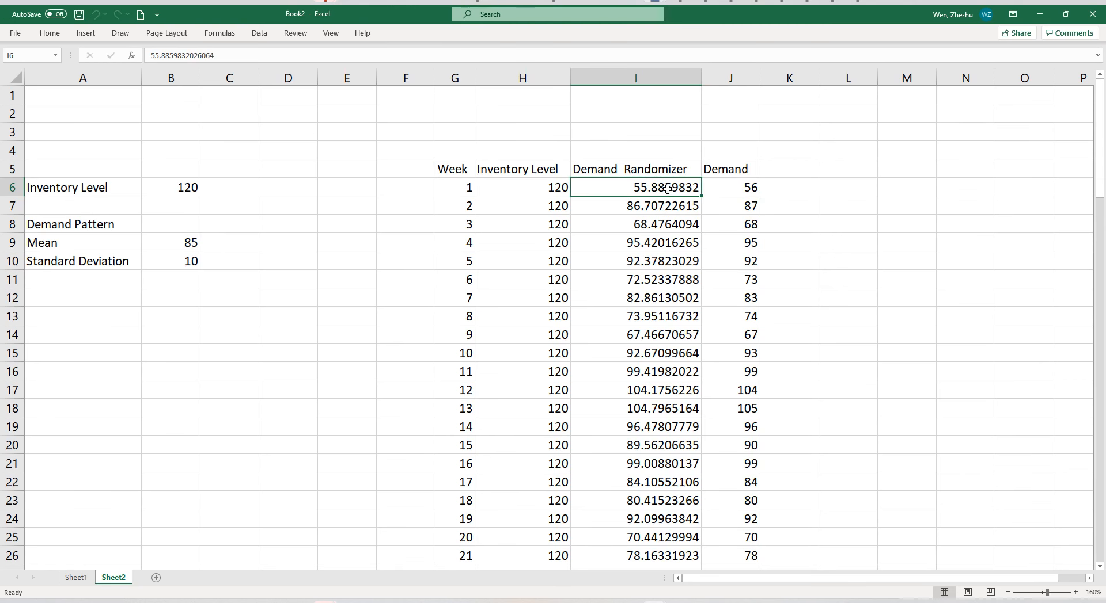
pyautogui.click(736, 190)
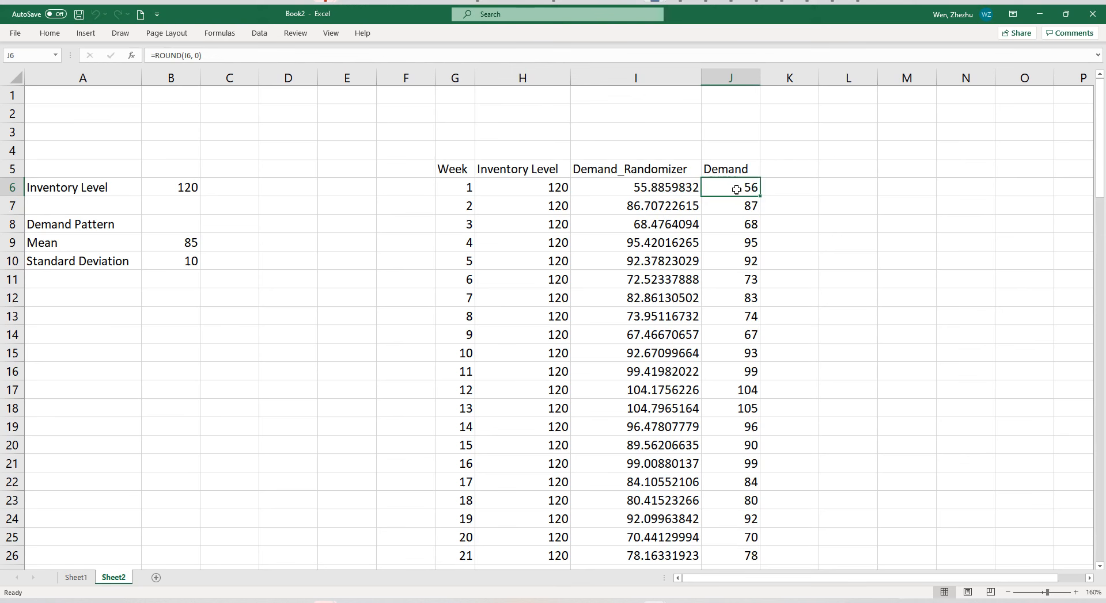
pyautogui.click(650, 239)
pyautogui.click(649, 80)
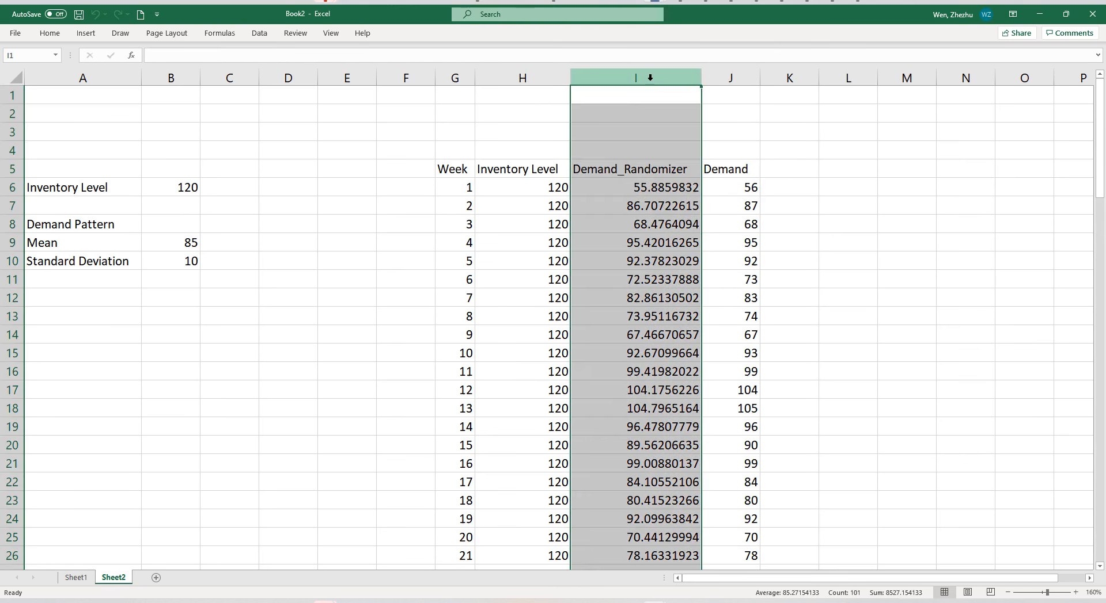
pyautogui.click(651, 221)
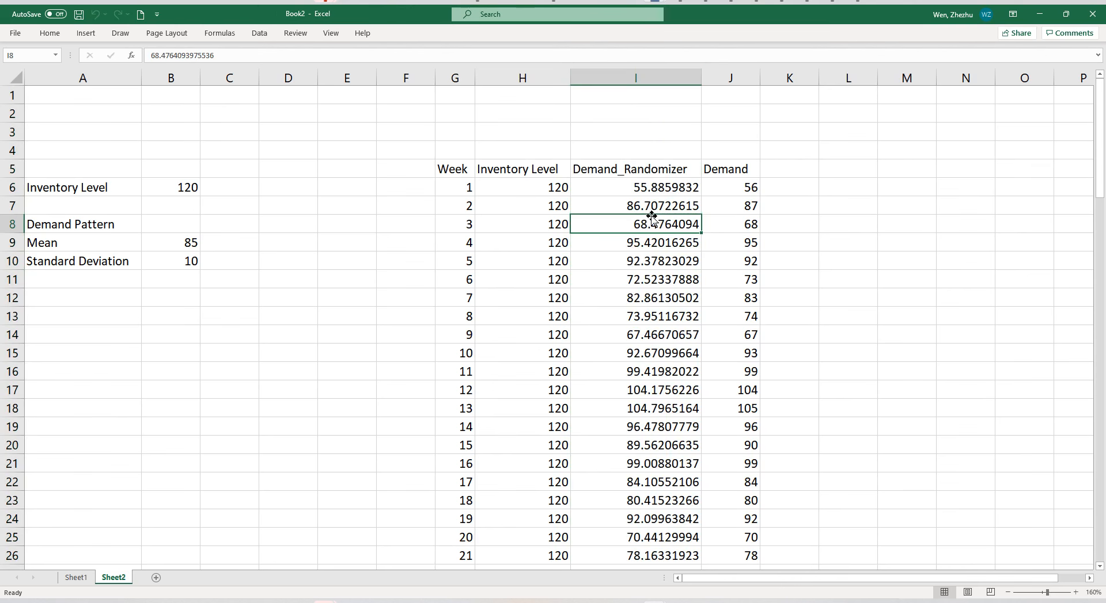
pyautogui.click(726, 194)
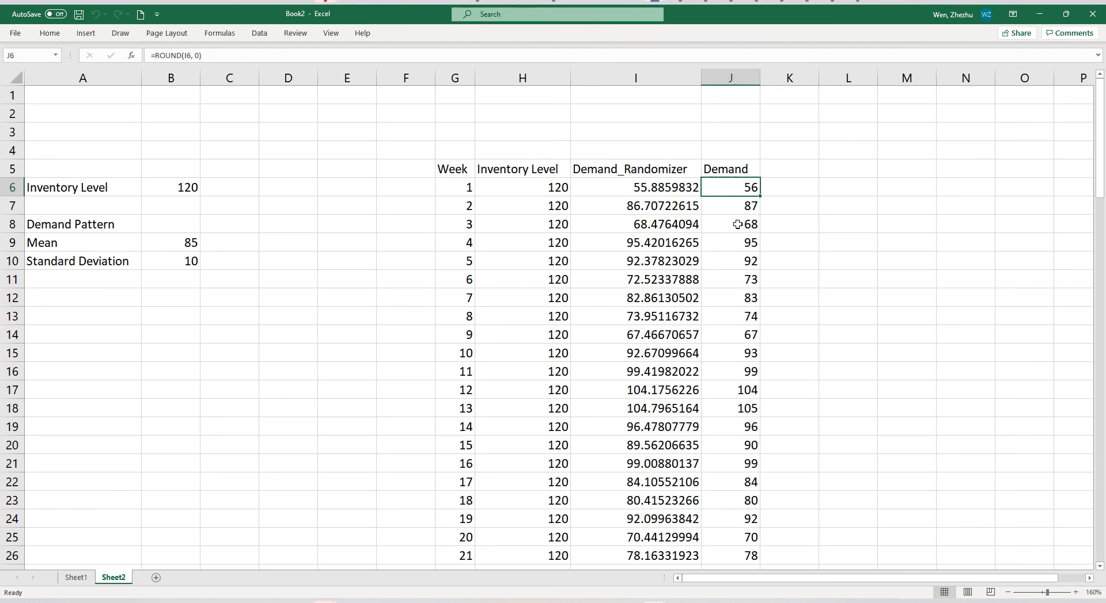
pyautogui.scroll(-16, 703, 309)
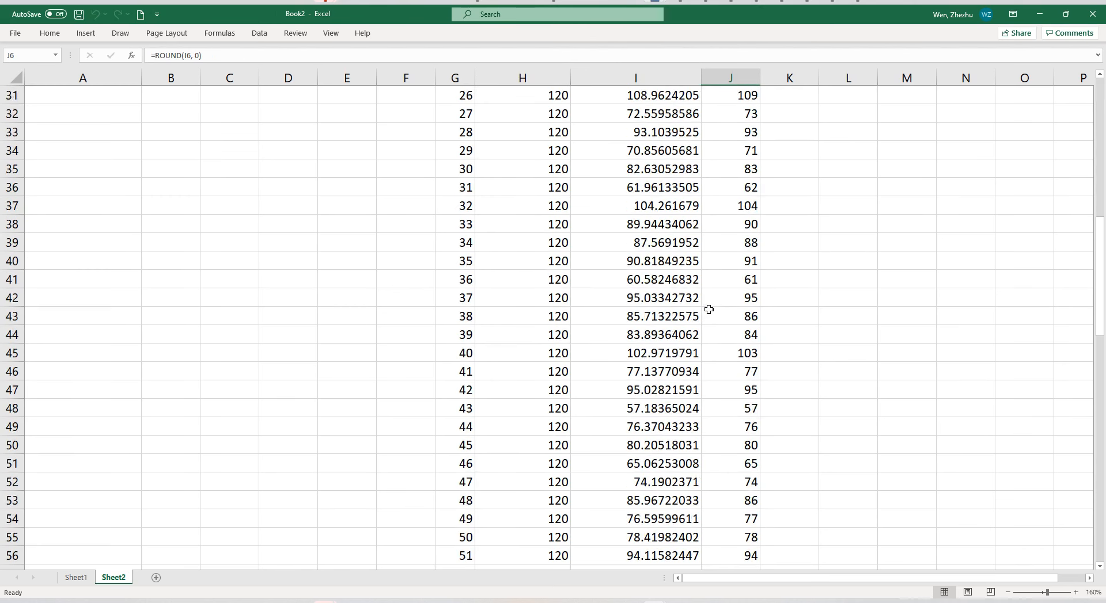
pyautogui.scroll(-14, 710, 310)
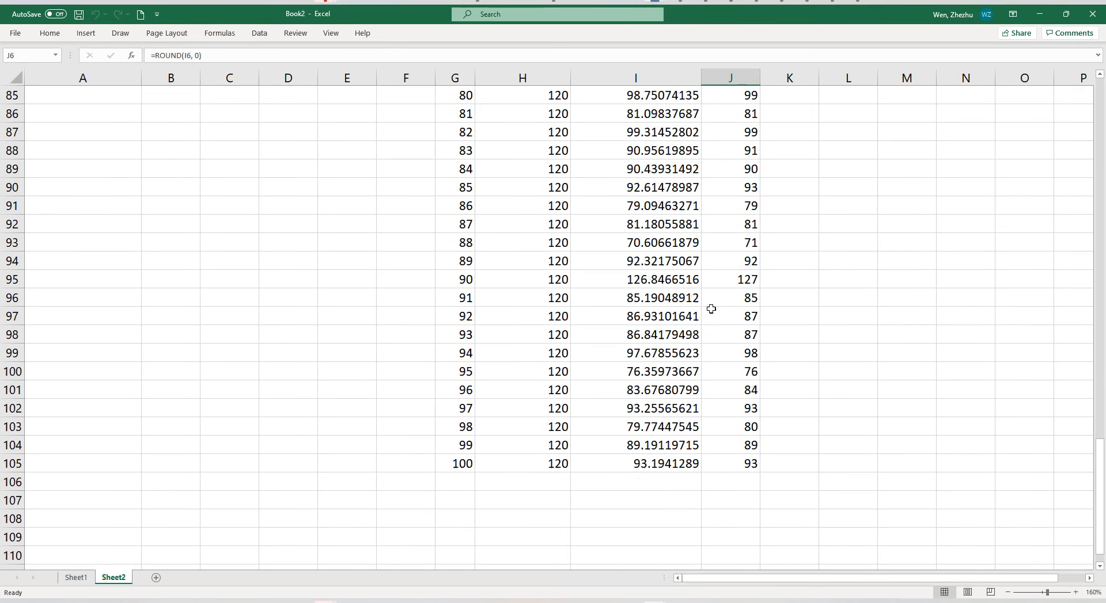
pyautogui.hotkey('ctrl', 'BackSpace')
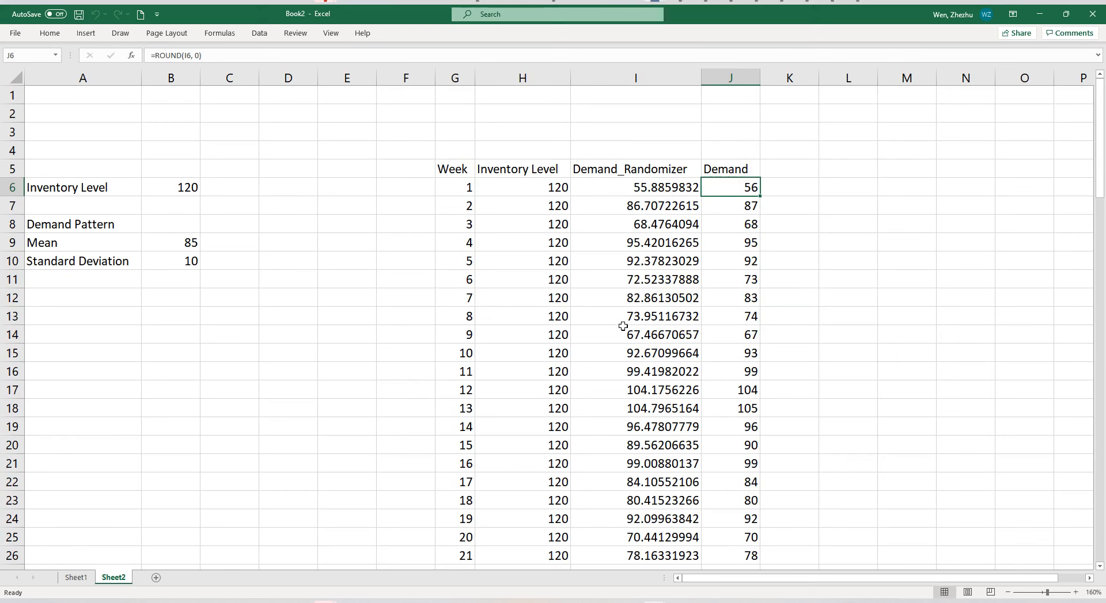
pyautogui.click(751, 221)
pyautogui.click(698, 241)
pyautogui.click(718, 241)
pyautogui.click(677, 241)
pyautogui.click(664, 193)
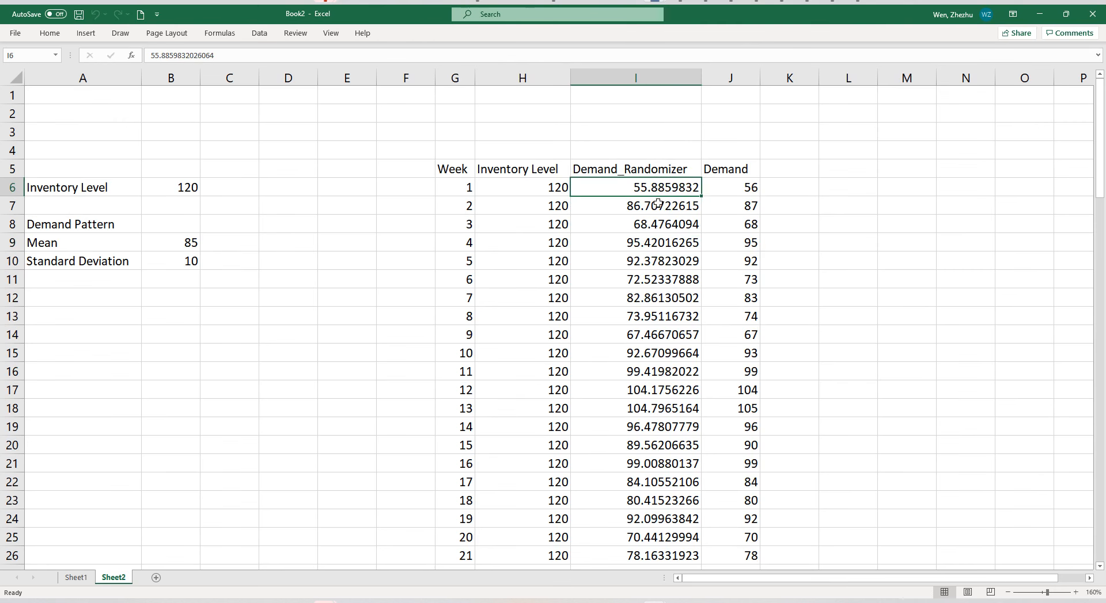
pyautogui.click(256, 38)
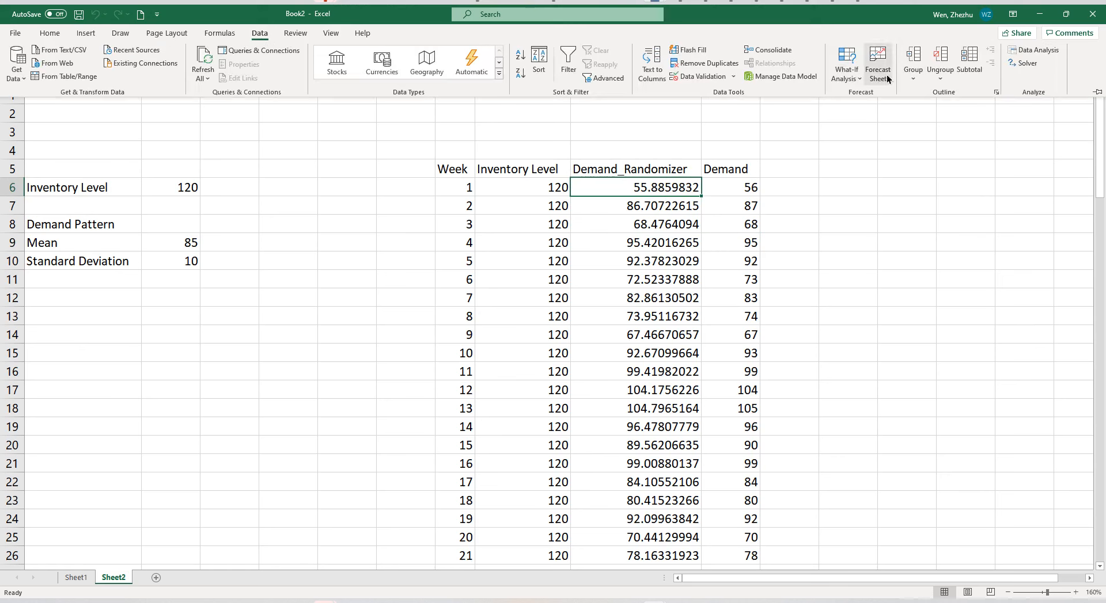
pyautogui.click(1039, 57)
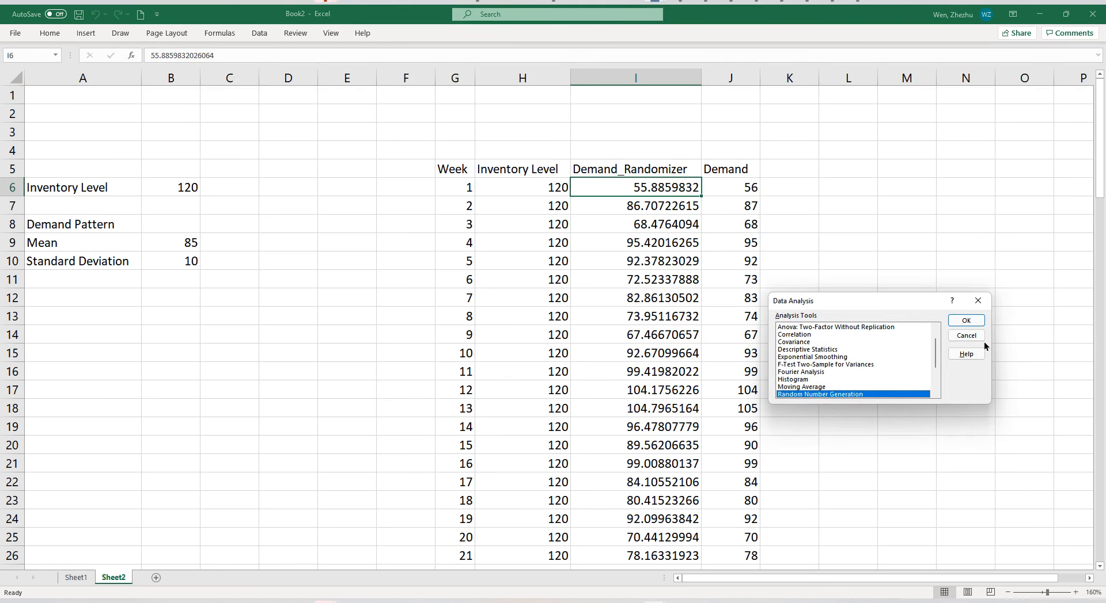
pyautogui.click(965, 335)
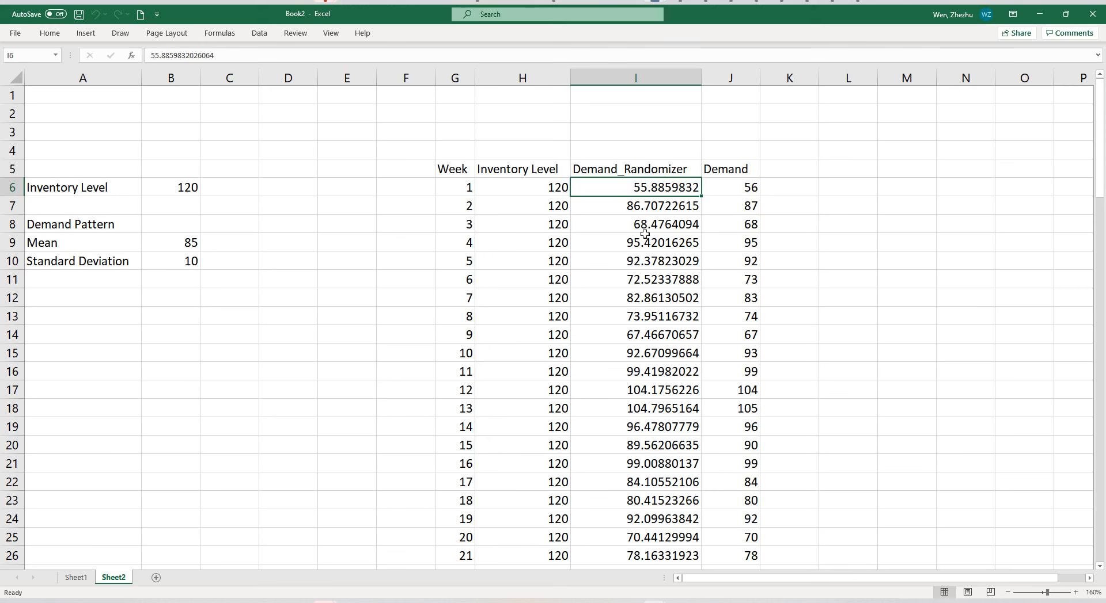
# Hide the Demand_Randomizer column so that only the rounded Demand column shows beside Inventory Level.
pyautogui.click(660, 82)
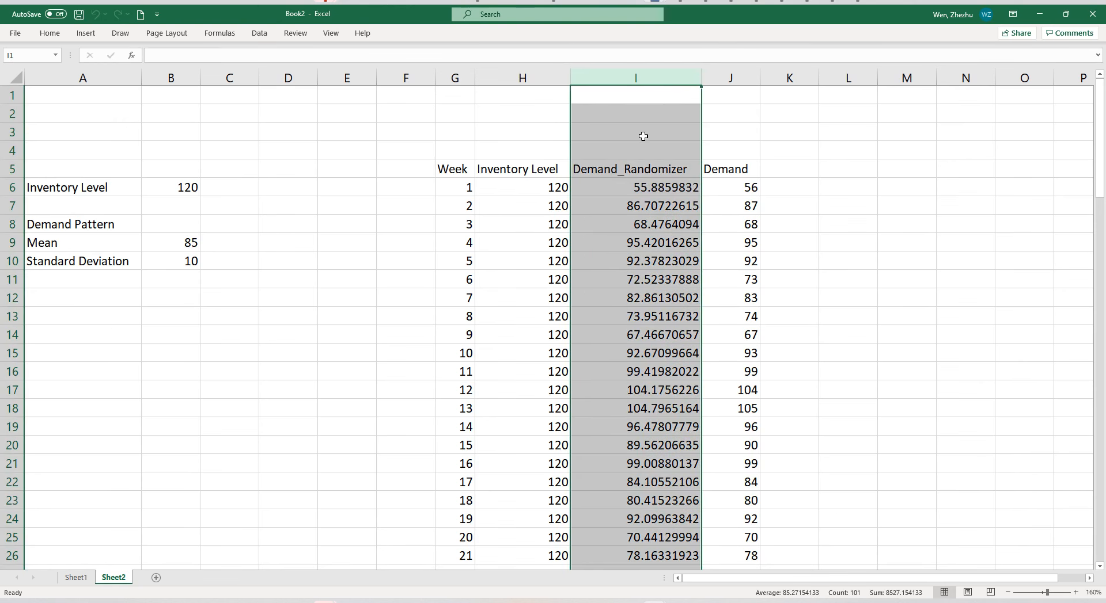
pyautogui.click(743, 132)
pyautogui.click(644, 73)
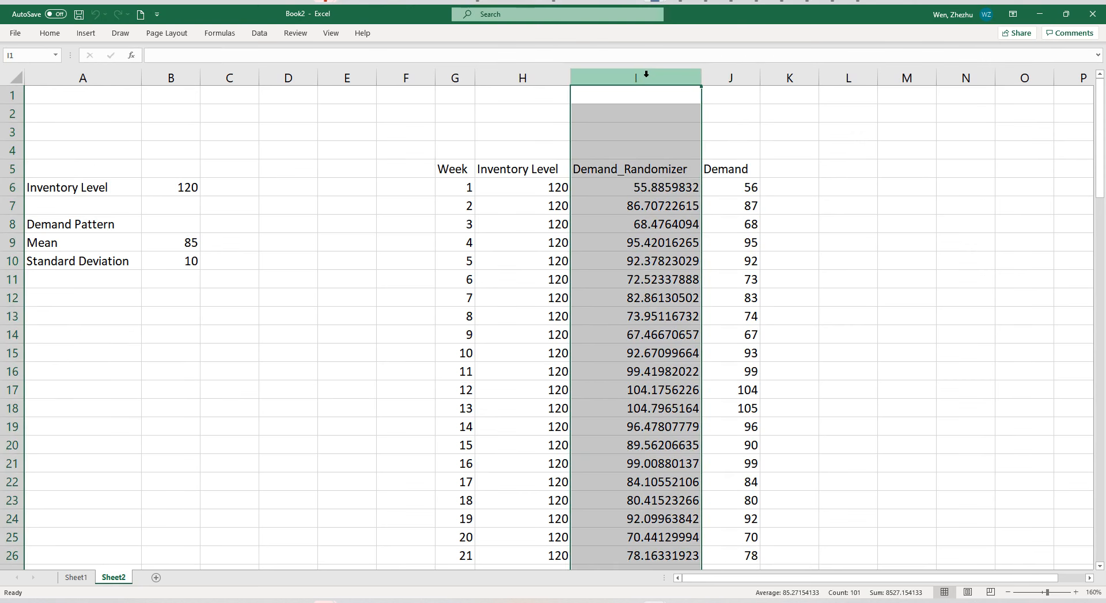
pyautogui.rightClick(647, 76)
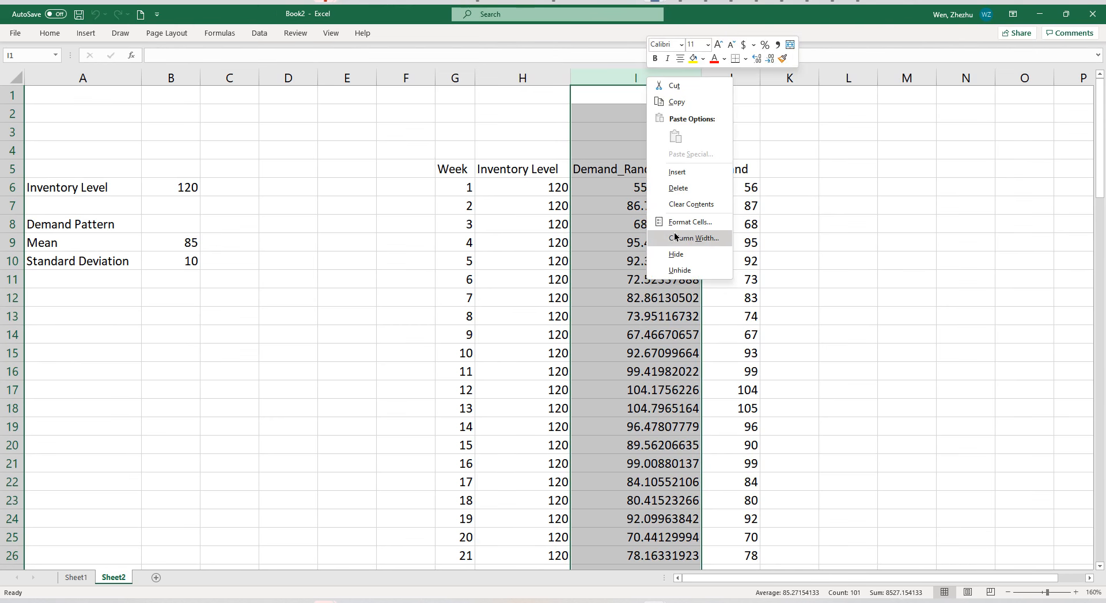
pyautogui.click(675, 254)
pyautogui.click(610, 242)
pyautogui.moveTo(598, 169); pyautogui.dragTo(602, 350)
pyautogui.click(638, 257)
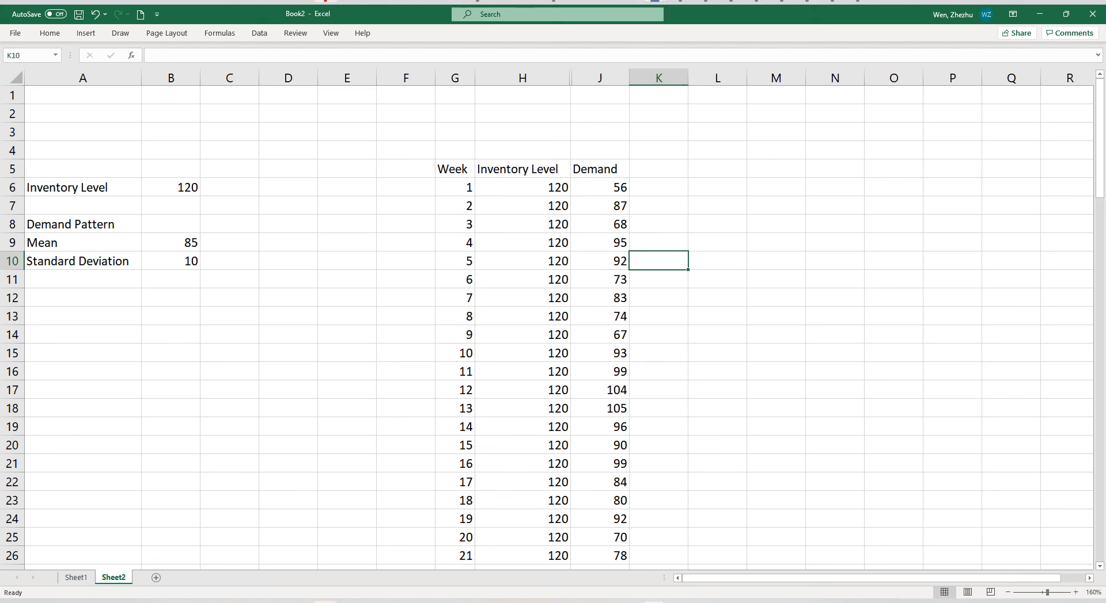
# Enter the header "Shortage (Underage)" in K5, beside Demand, and fit the column width to it.
pyautogui.click(660, 205)
pyautogui.click(662, 167)
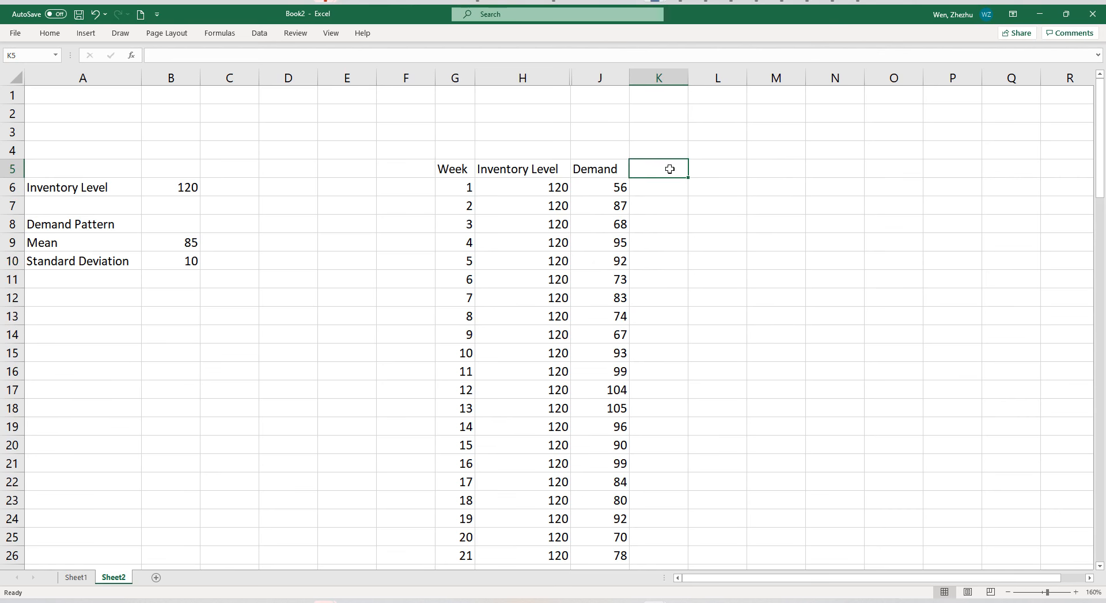
pyautogui.write('Shor')
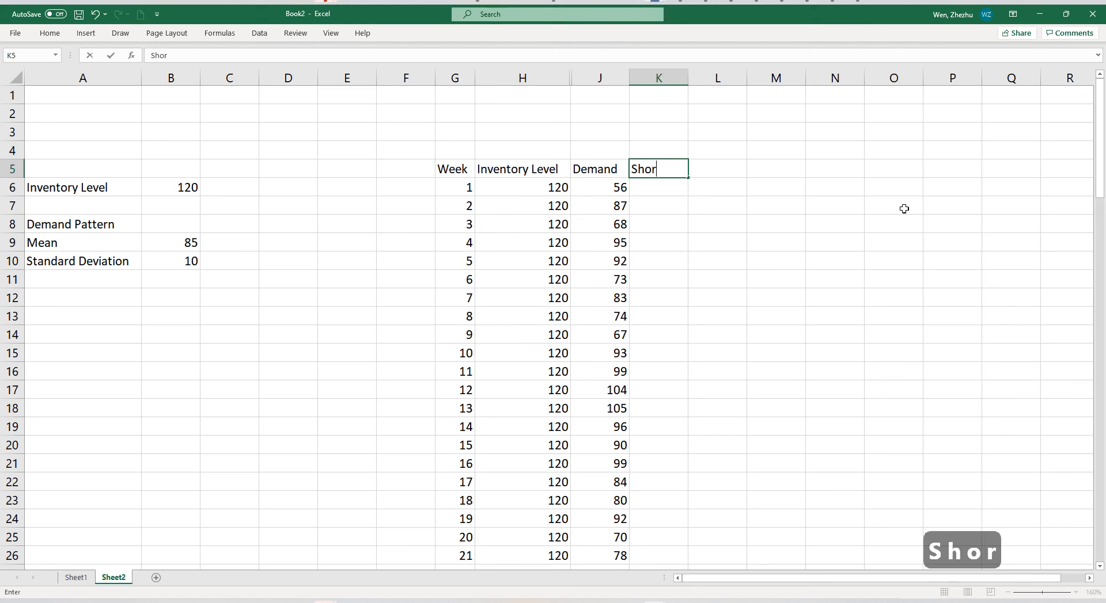
pyautogui.write('tage (Un')
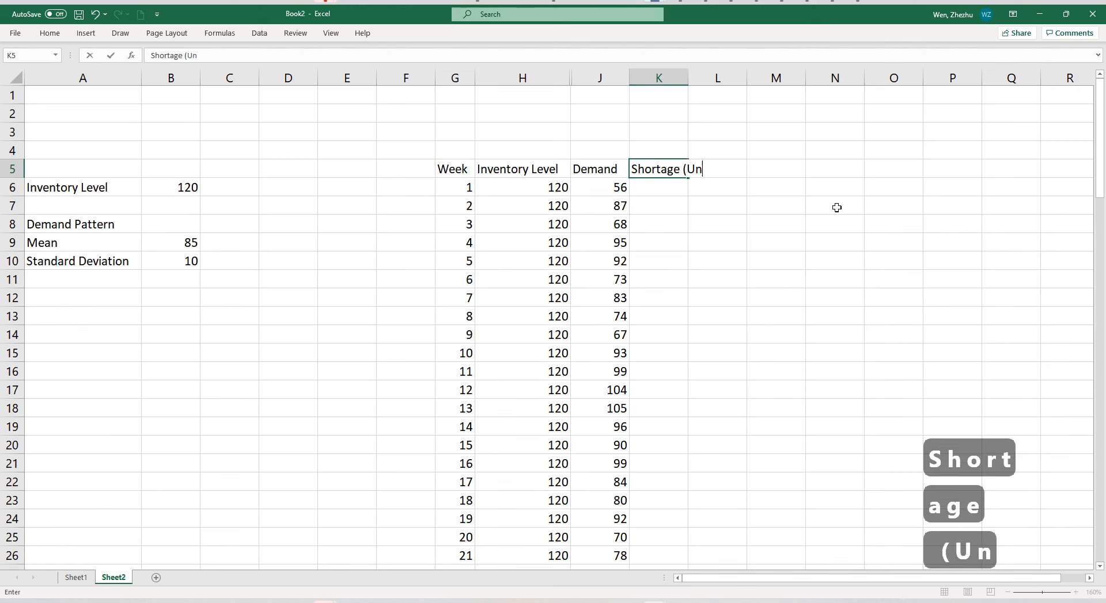
pyautogui.write('derage)')
pyautogui.press('Return')
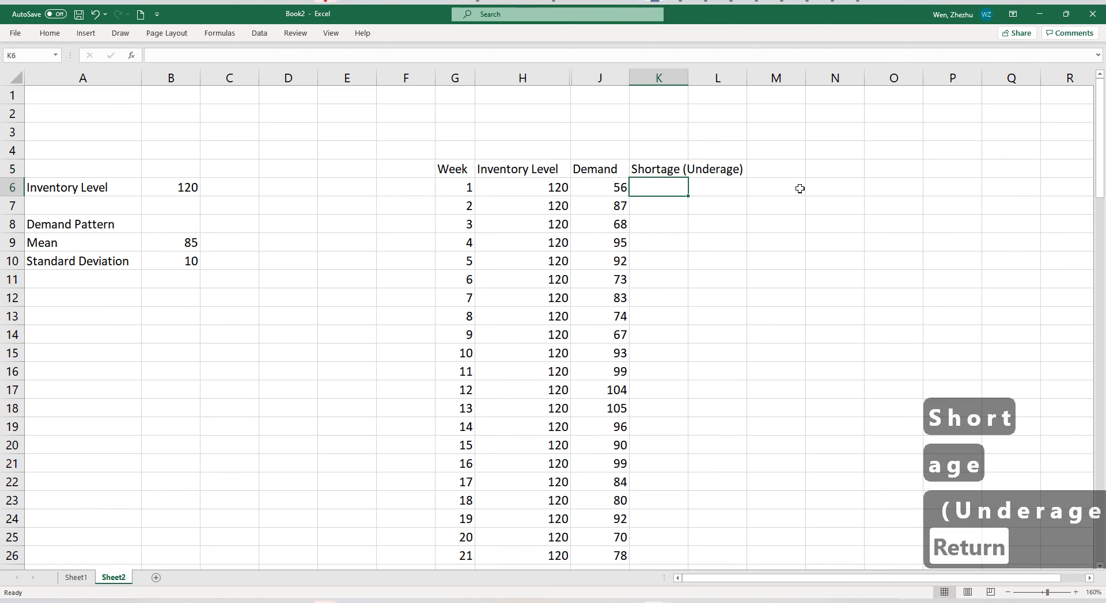
pyautogui.doubleClick(689, 78)
# Add the header "Overage (Surplus)" in cell L5.
pyautogui.click(770, 171)
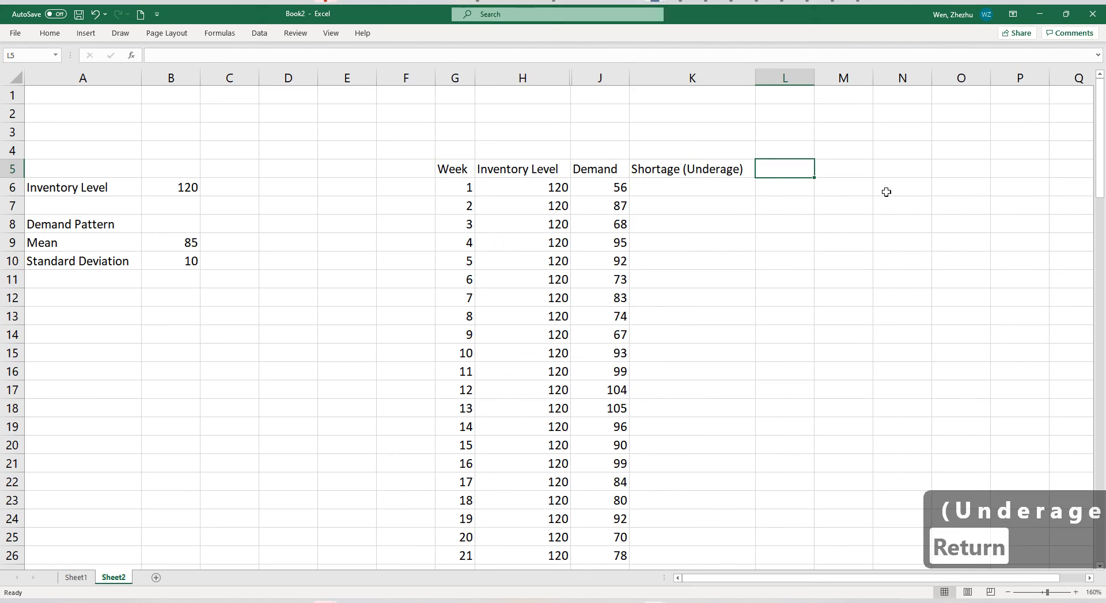
pyautogui.write('Ove')
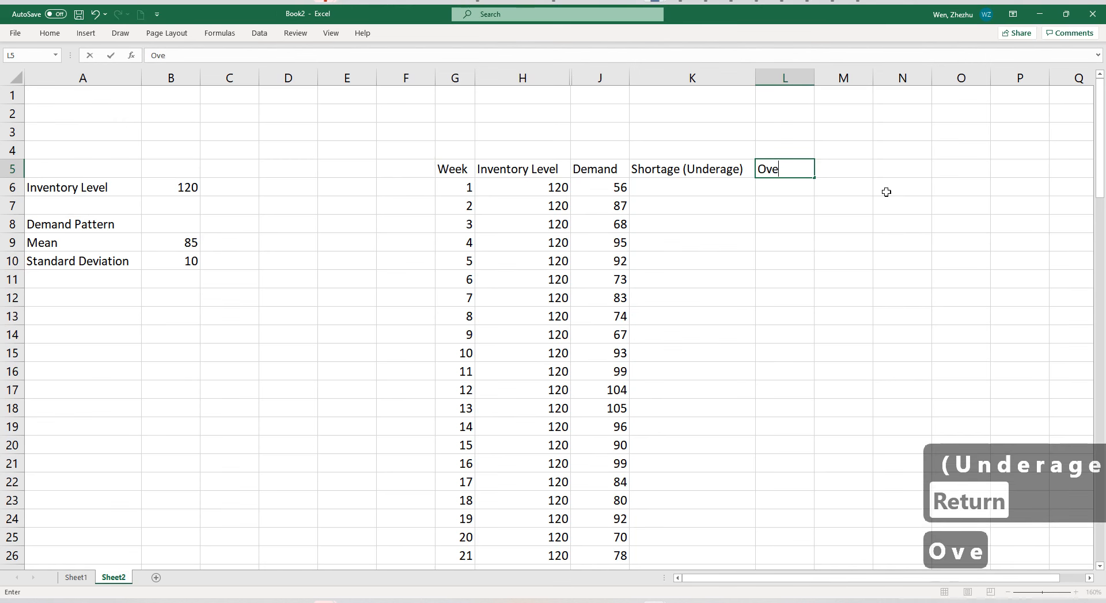
pyautogui.write('rage (Surplus)')
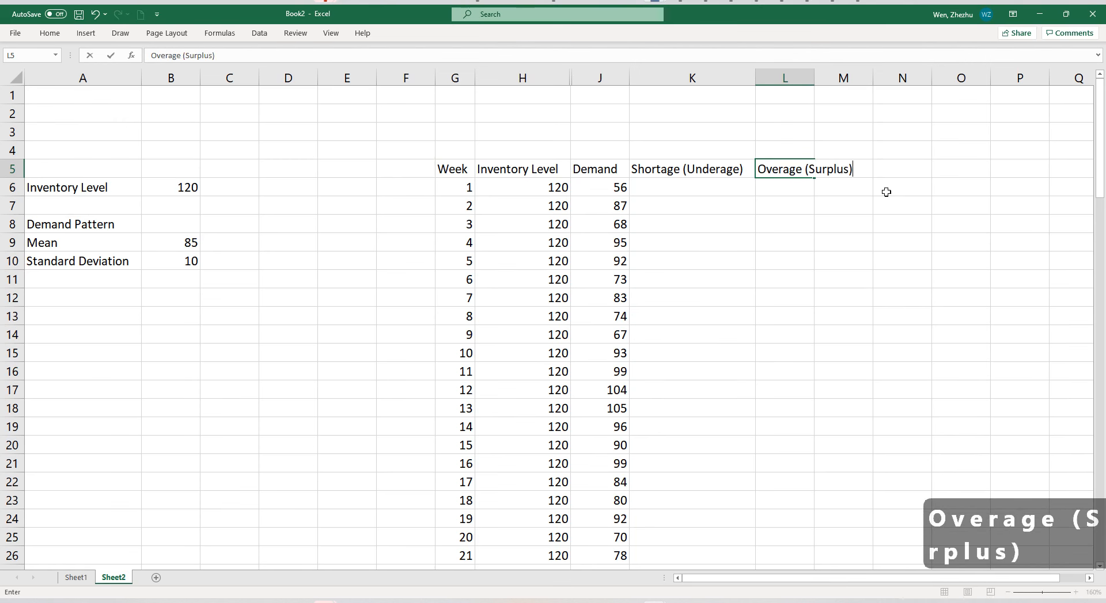
pyautogui.press('Return')
# Change the header in K5 to "Underage (Shortage)" and fit the width of column L to its header.
pyautogui.press('Left')
pyautogui.press('Up')
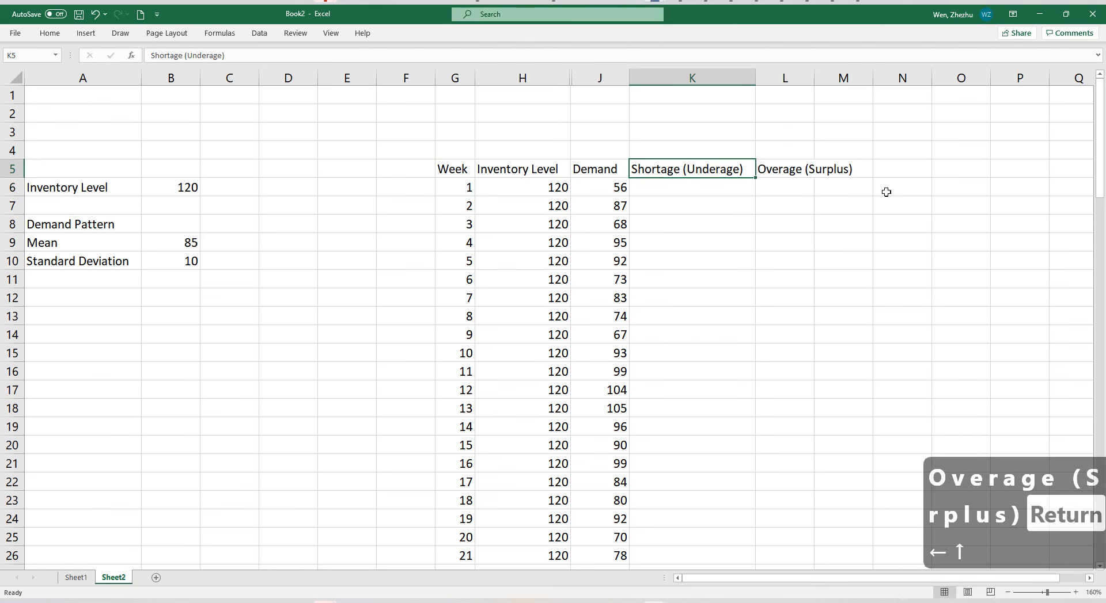
pyautogui.write('Underage (')
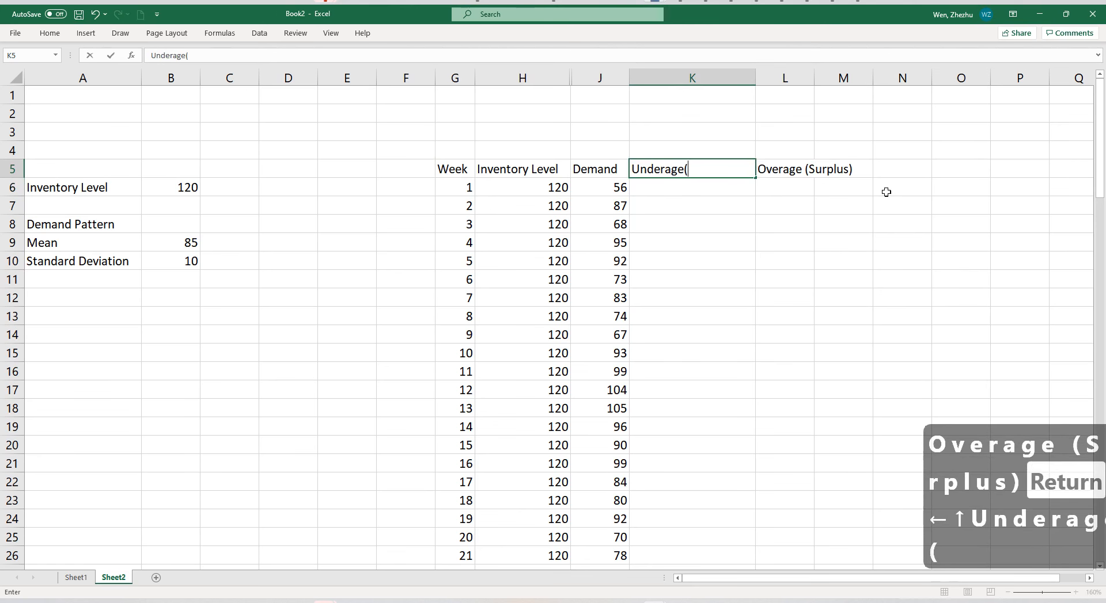
pyautogui.press('BackSpace')
pyautogui.write('(Shortage)')
pyautogui.press('Return')
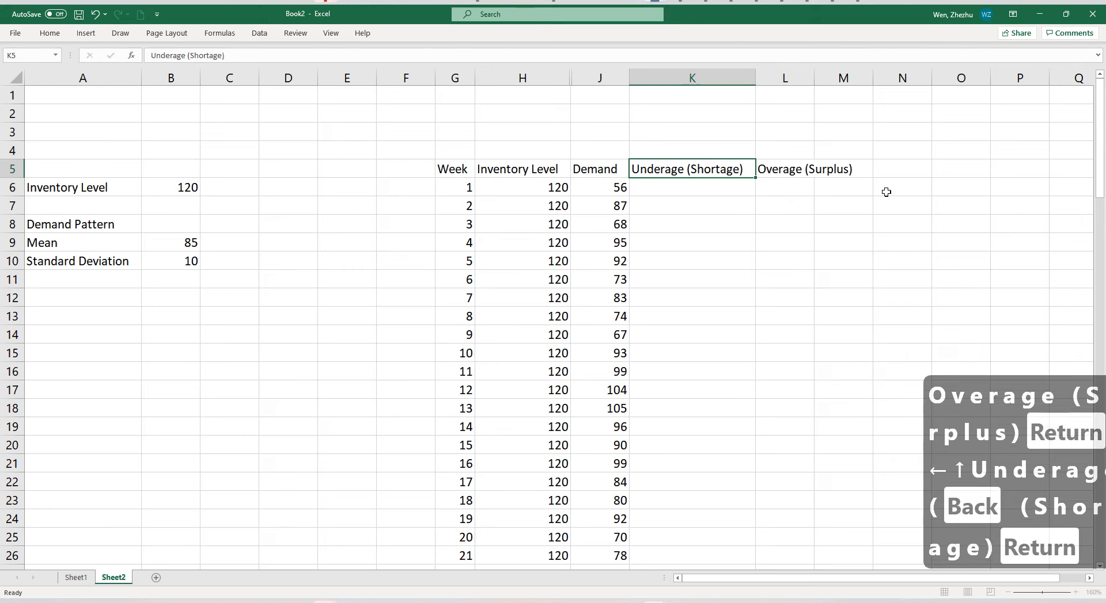
pyautogui.hscroll(3, 788, 75)
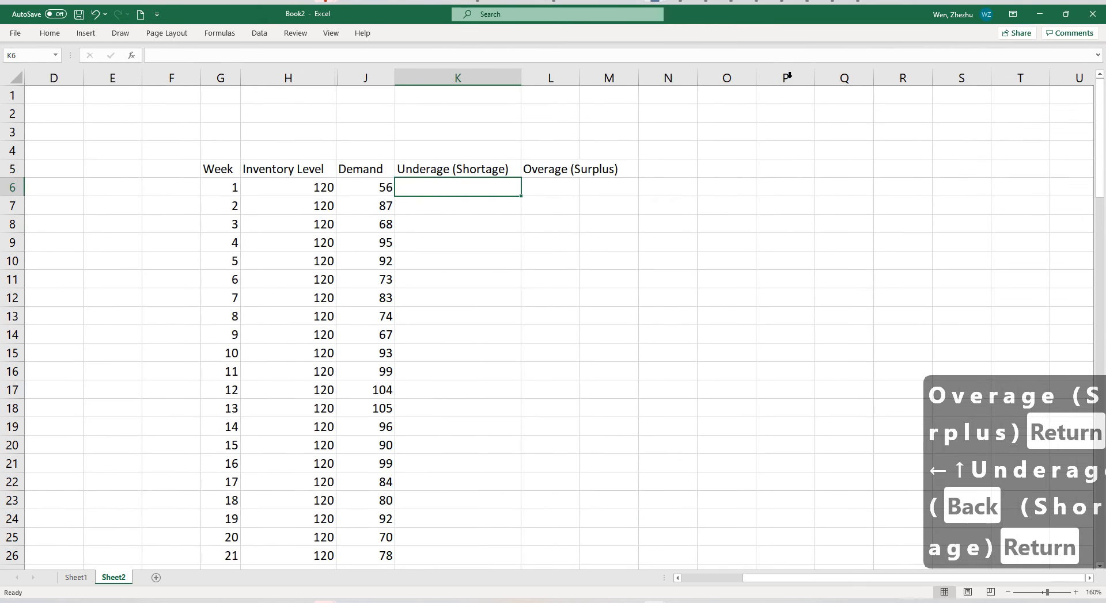
pyautogui.doubleClick(579, 76)
pyautogui.click(555, 187)
pyautogui.moveTo(454, 190); pyautogui.dragTo(4, 205)
pyautogui.click(322, 202)
pyautogui.click(674, 188)
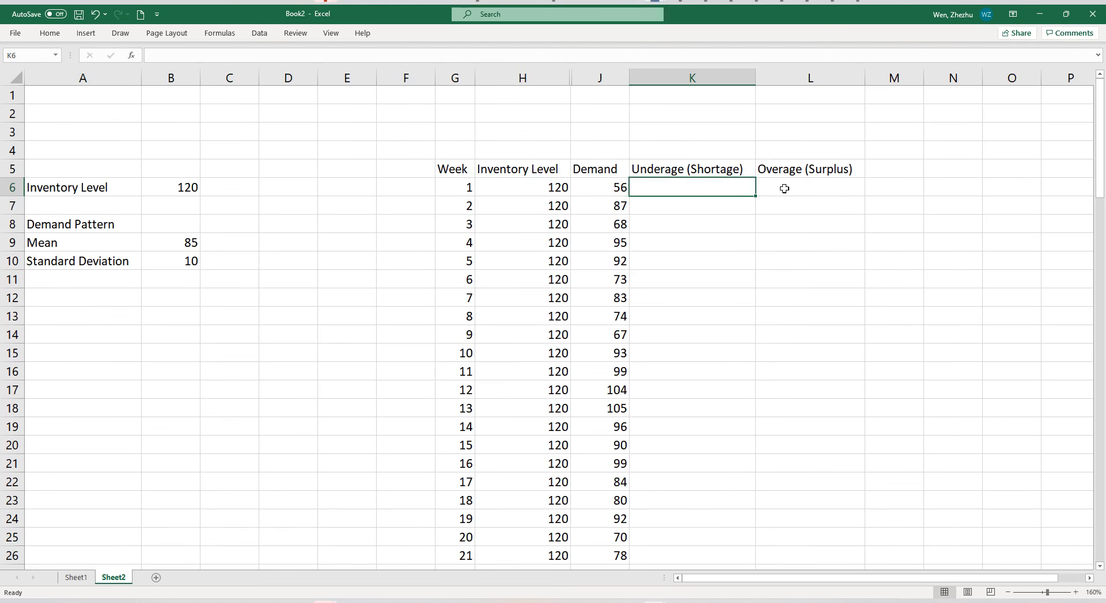
pyautogui.click(781, 188)
pyautogui.press('Left')
pyautogui.click(775, 190)
pyautogui.click(731, 188)
pyautogui.moveTo(710, 187); pyautogui.dragTo(807, 181)
# Enter the header "Weekly Shortage Cost" in M5 and fit the column width to it.
pyautogui.click(870, 171)
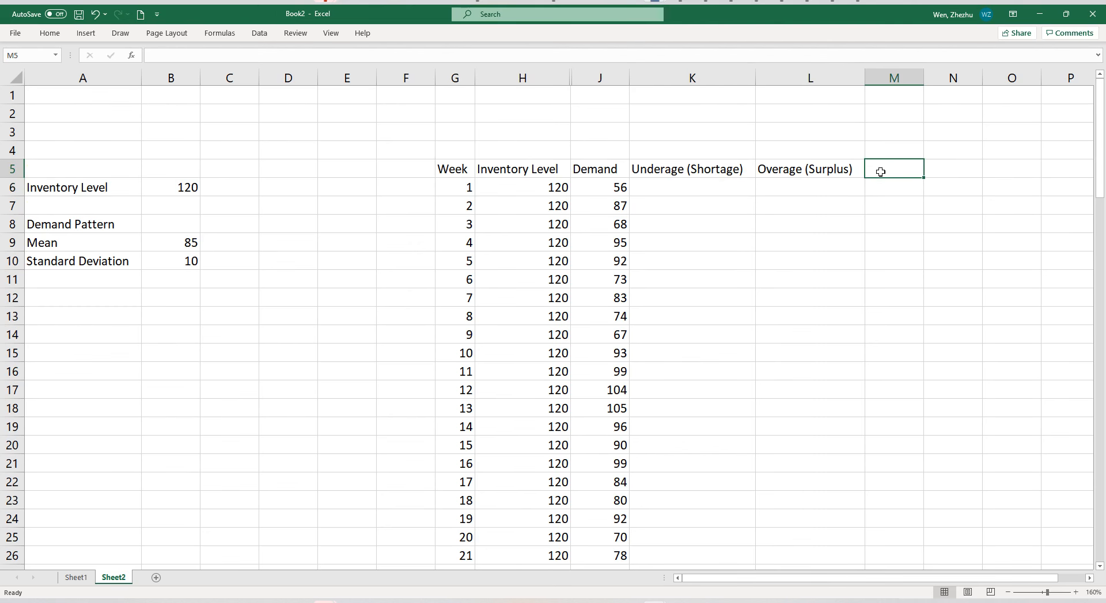
pyautogui.write('Total')
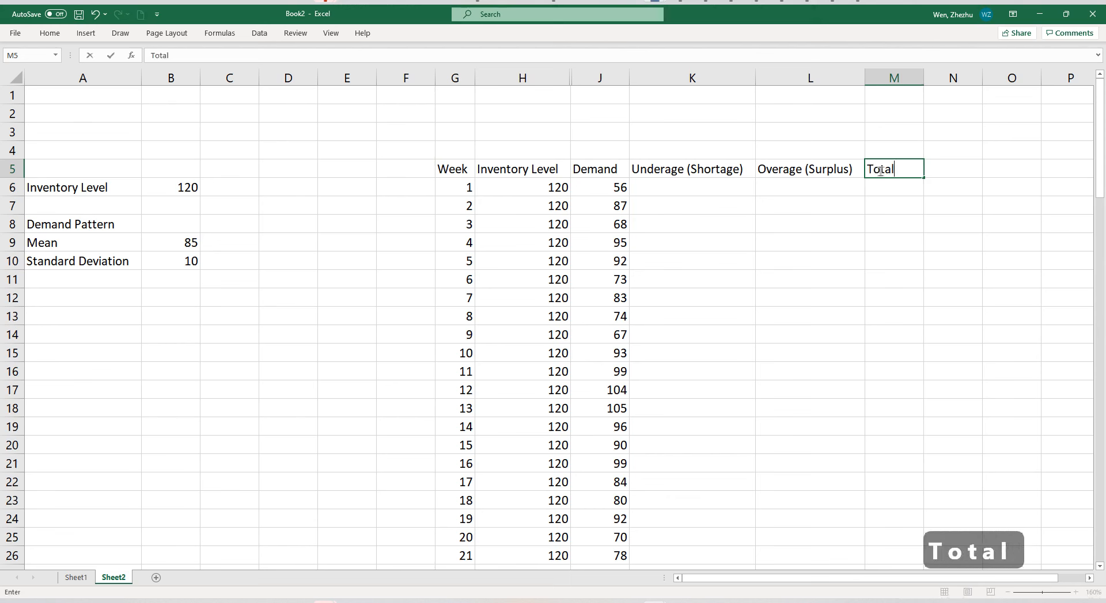
pyautogui.write(' Shortage Cost')
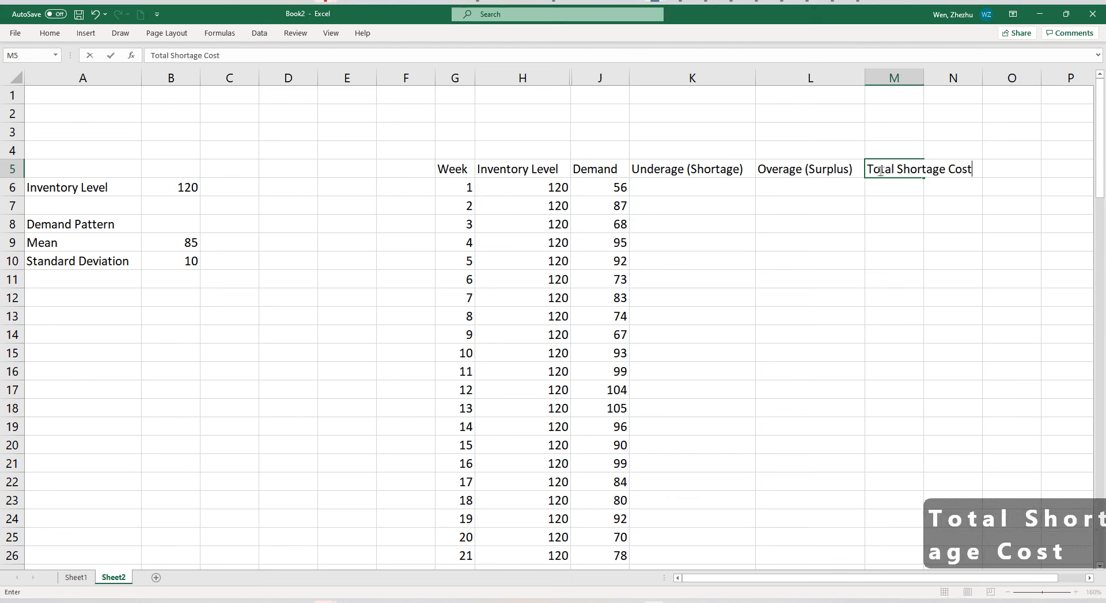
pyautogui.doubleClick(880, 173)
pyautogui.write('Weekly')
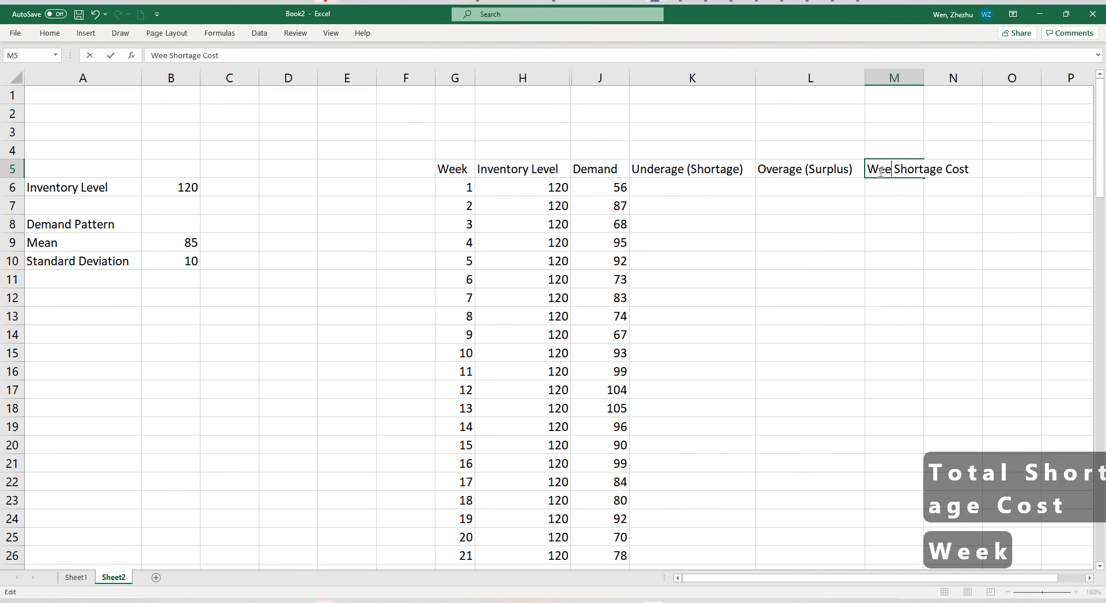
pyautogui.press('Return')
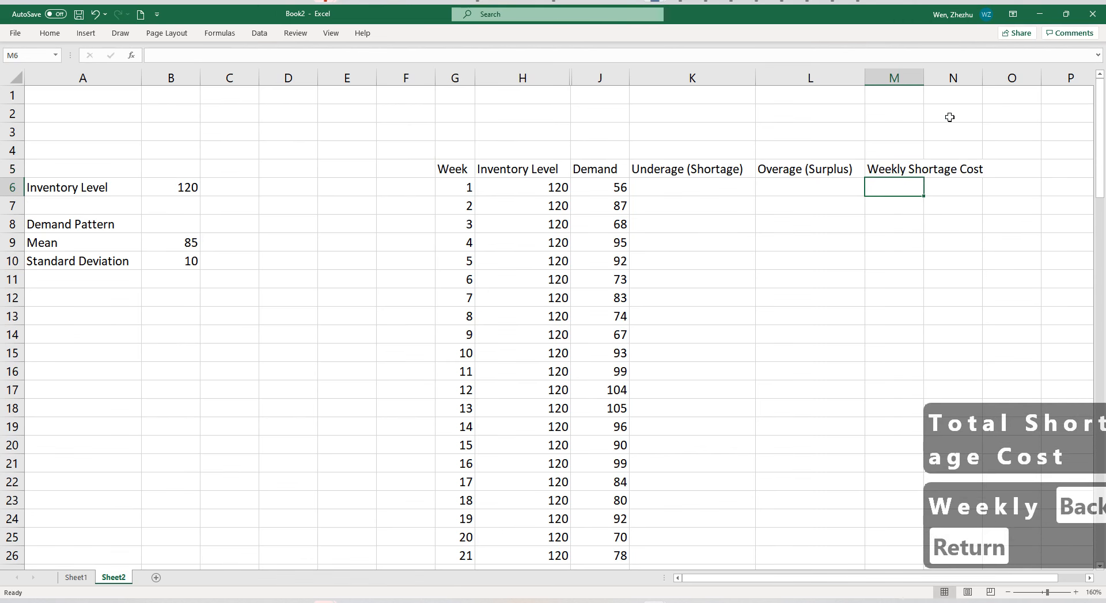
pyautogui.doubleClick(923, 77)
# Enter the header "Weekly Overage Cost" in N5 and fit the column width to it.
pyautogui.click(1016, 172)
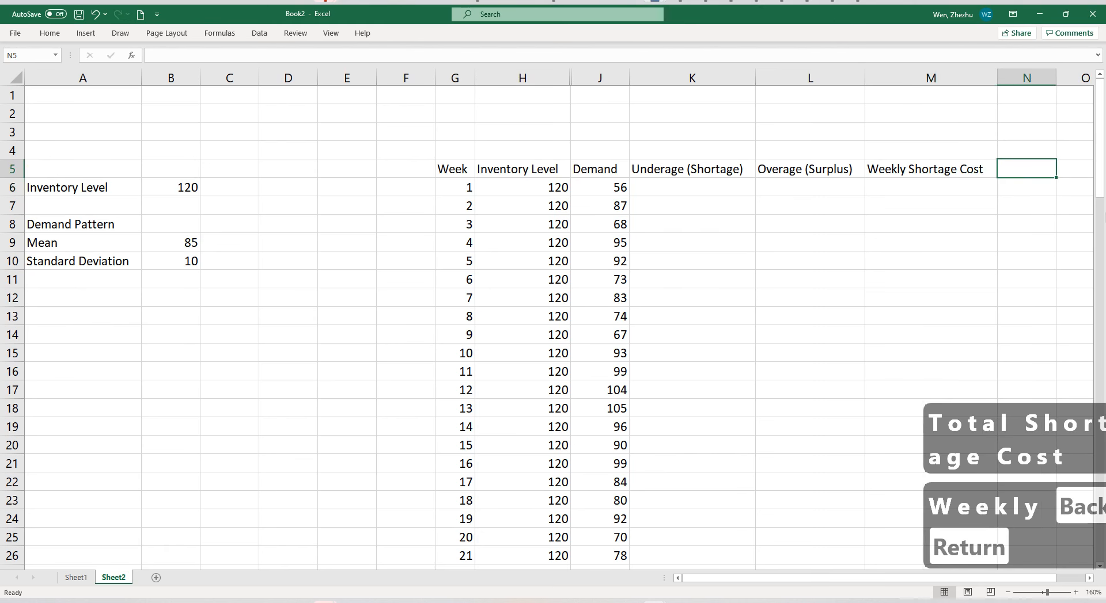
pyautogui.write('Weekly')
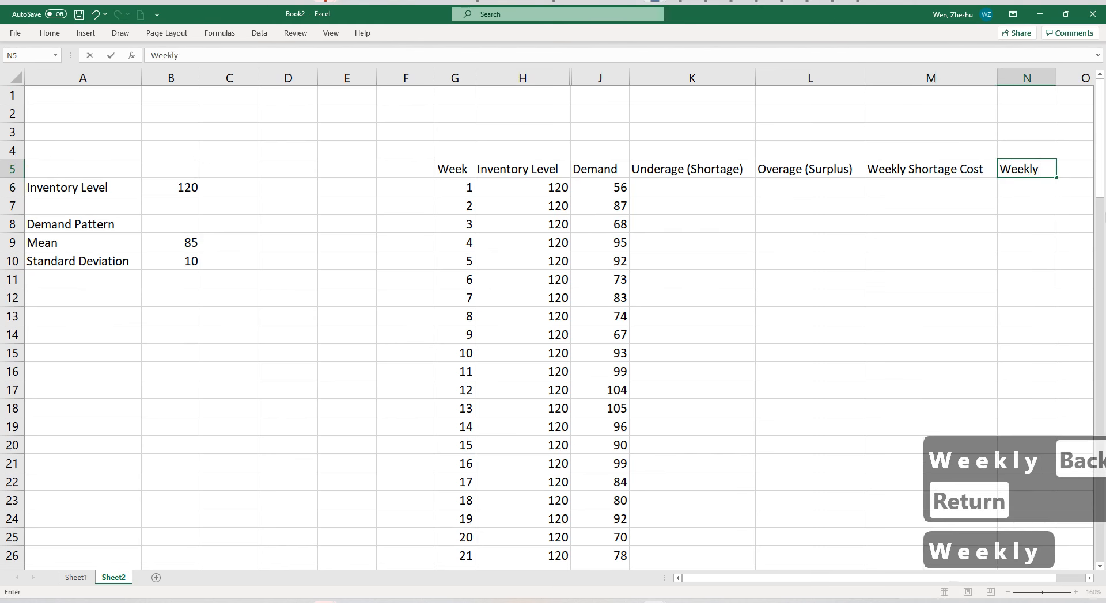
pyautogui.write(' Overage Cost')
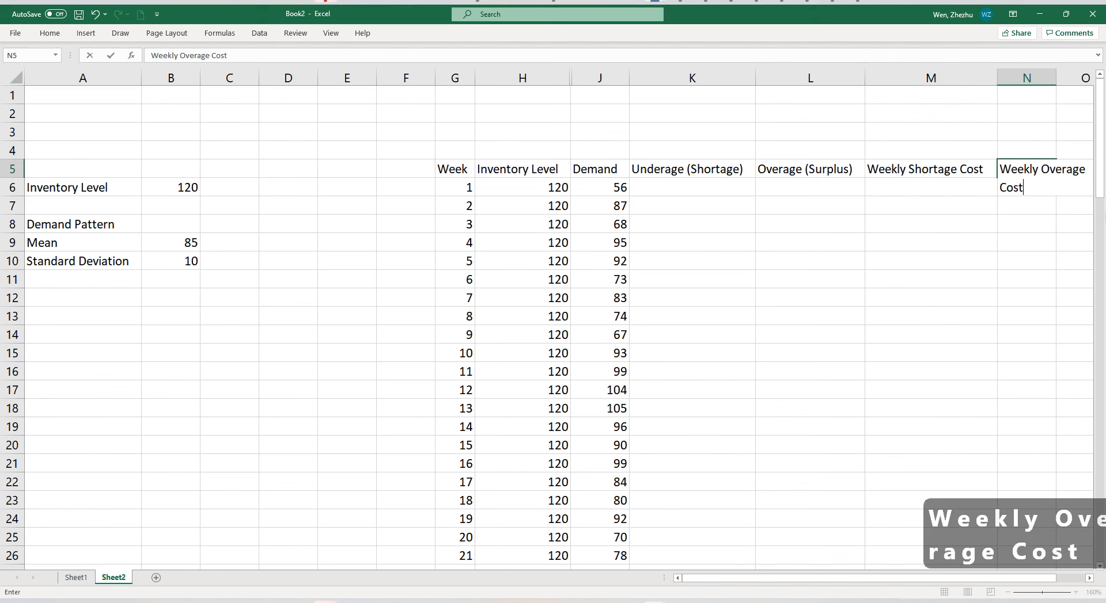
pyautogui.press('Return')
pyautogui.doubleClick(1053, 80)
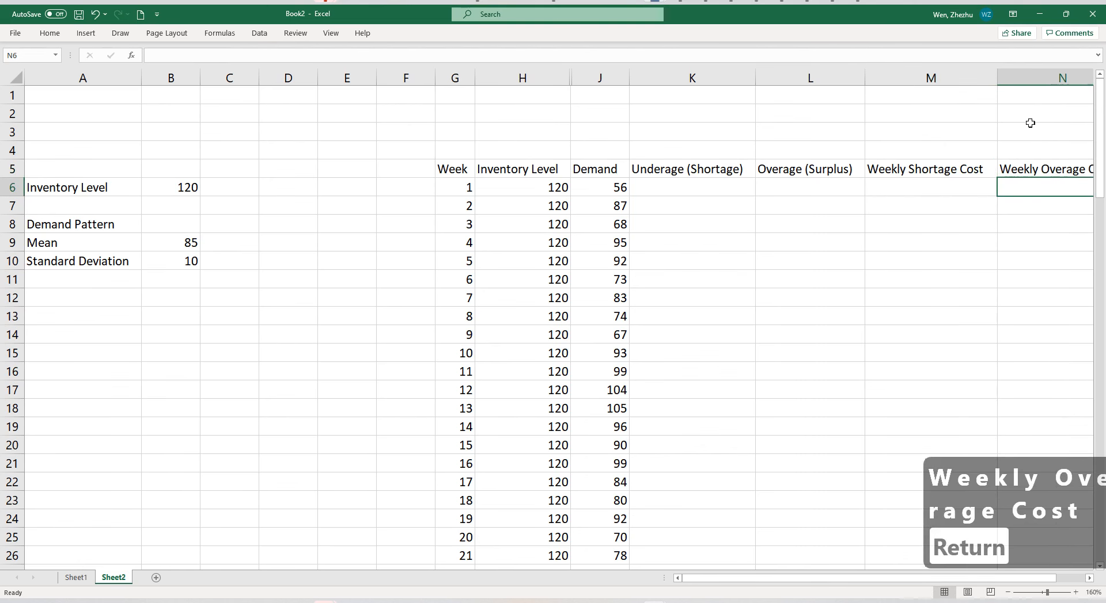
pyautogui.scroll(-1, 867, 253)
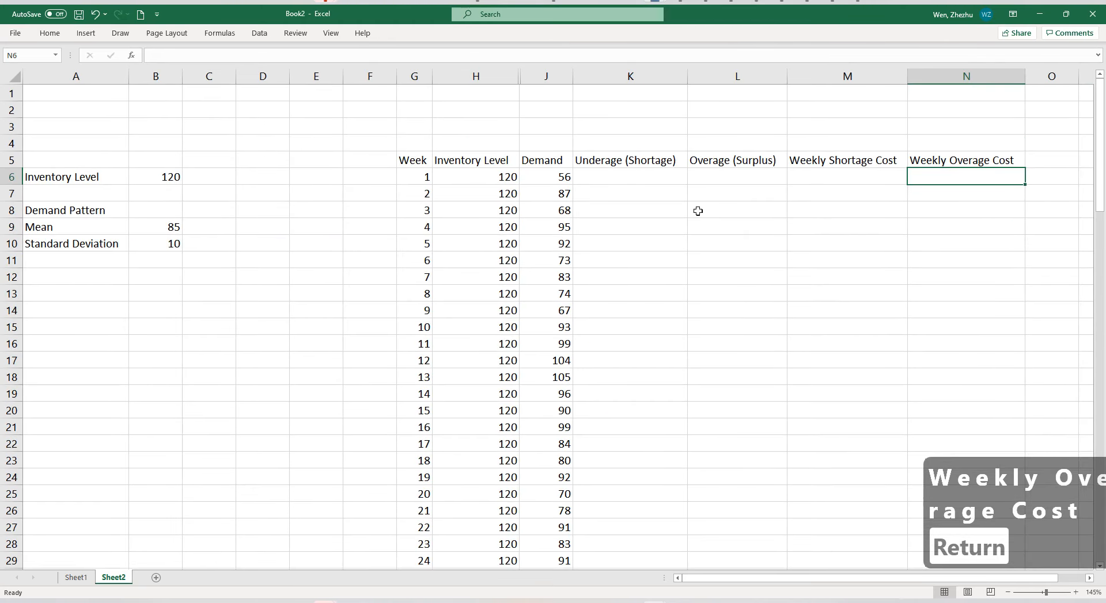
# Enter the label "Unit Underage Loss" in cell A13.
pyautogui.click(660, 179)
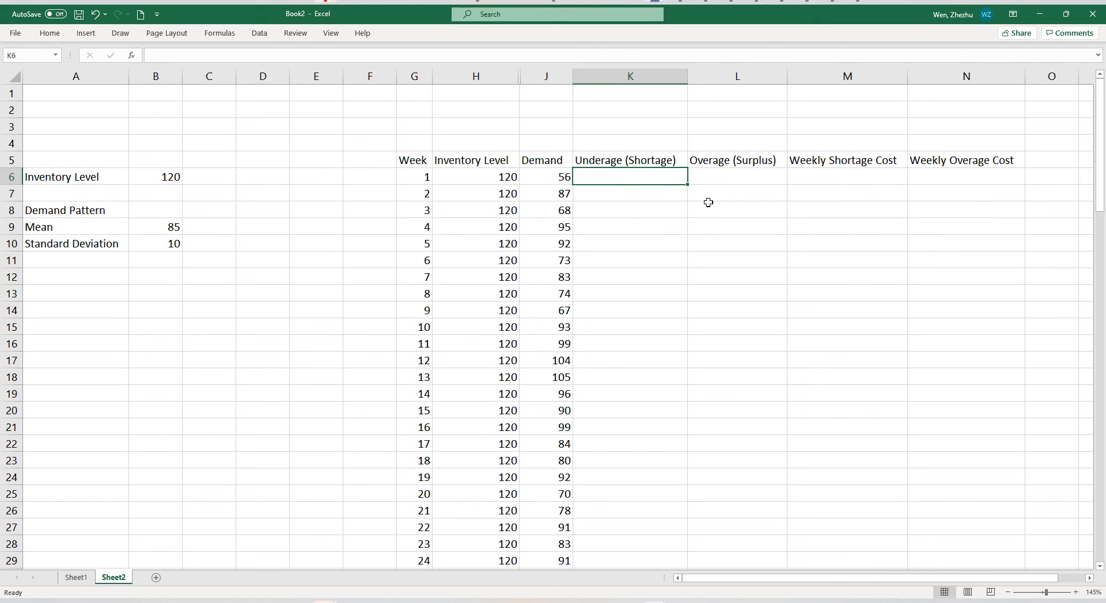
pyautogui.click(818, 182)
pyautogui.click(59, 290)
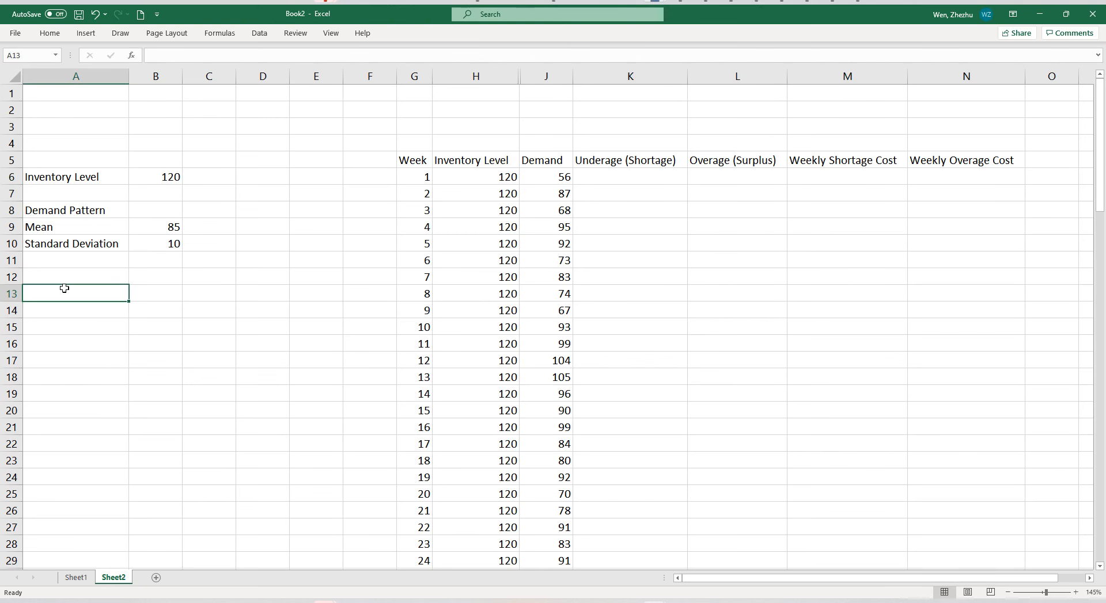
pyautogui.write('Unde')
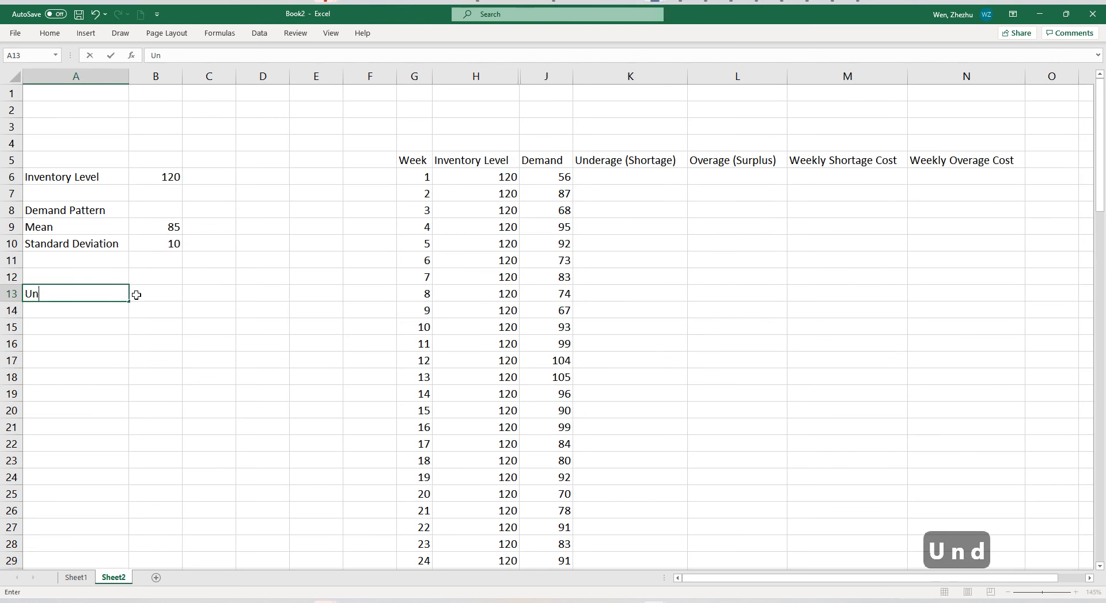
pyautogui.press('BackSpace')
pyautogui.press('BackSpace')
pyautogui.write('it U')
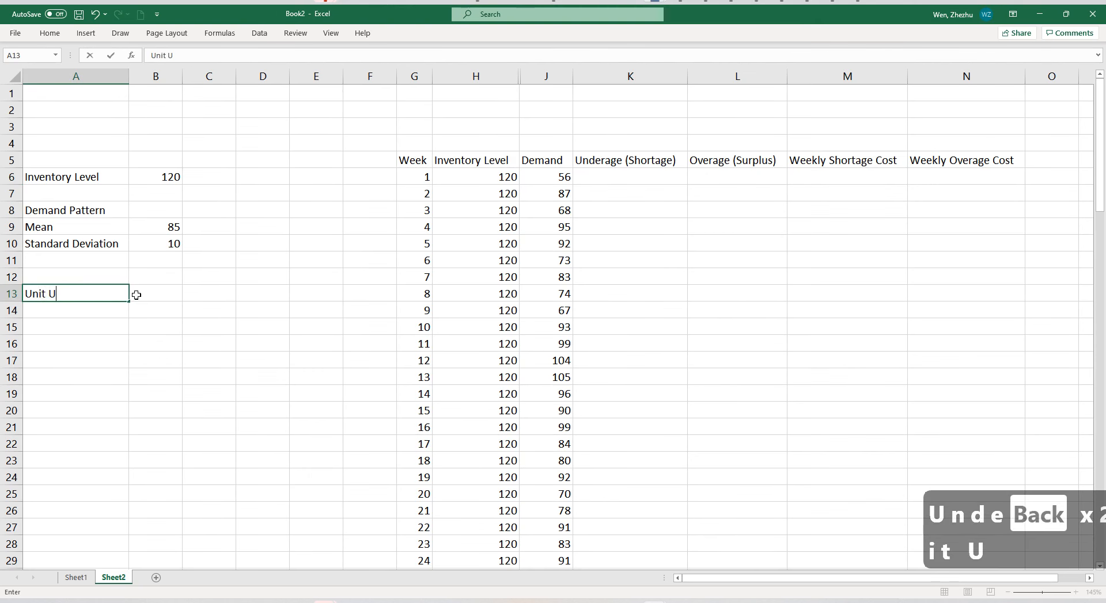
pyautogui.write('nderage C')
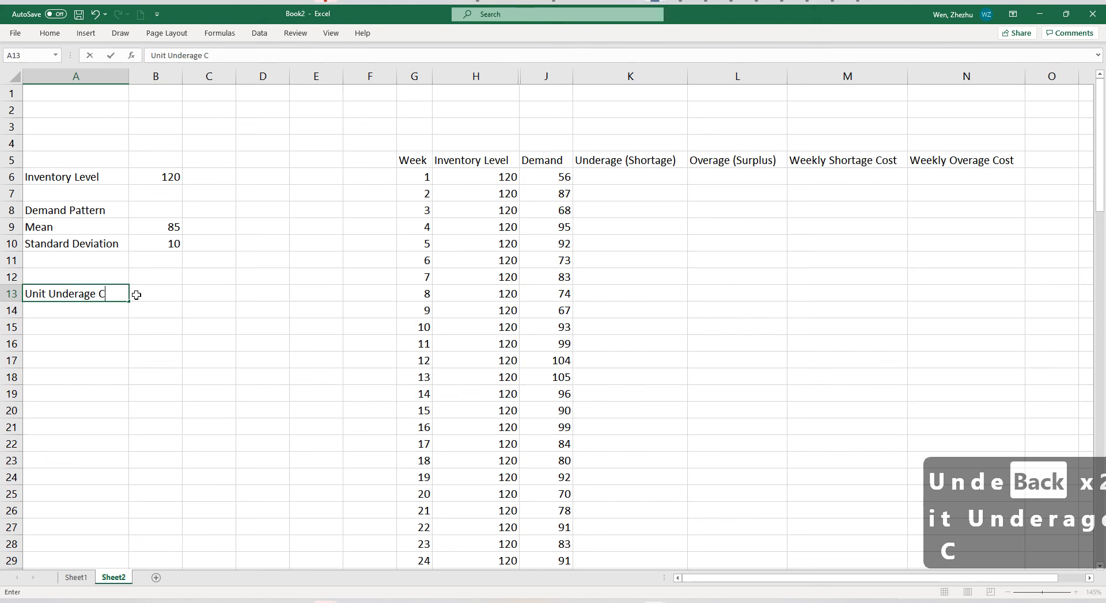
pyautogui.press('BackSpace')
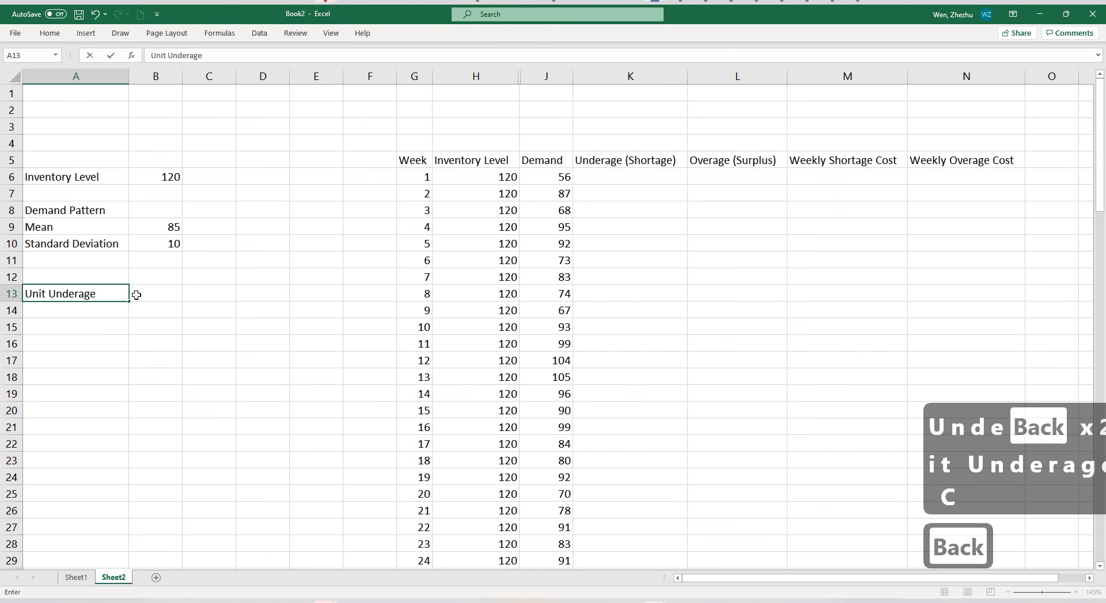
pyautogui.write('Loss')
pyautogui.press('Return')
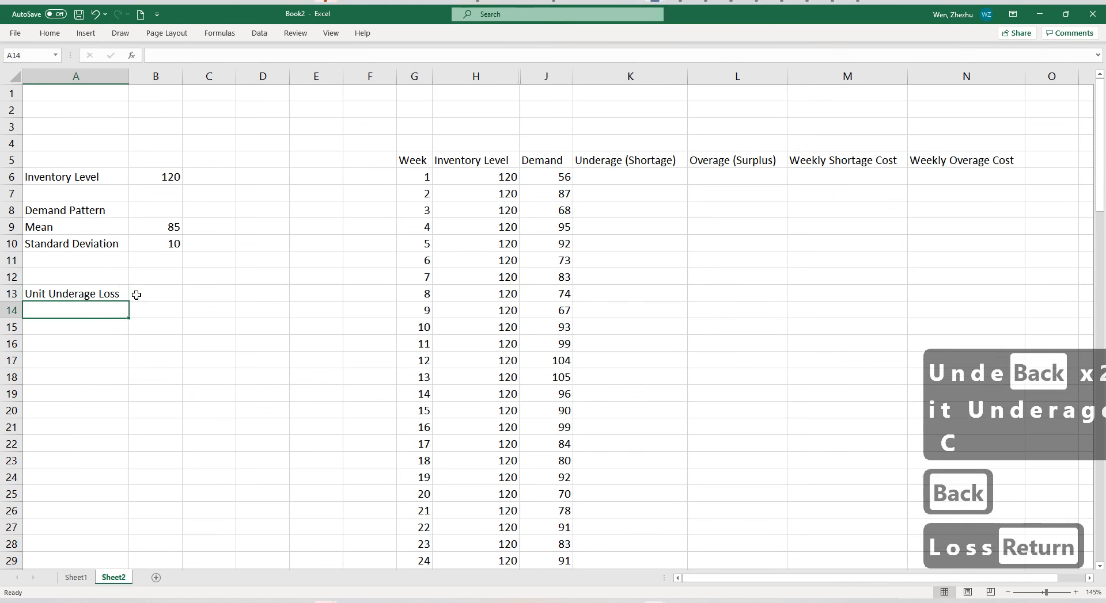
# Enter the label "Unit Overage Cost" in cell A14.
pyautogui.write('Unit Over')
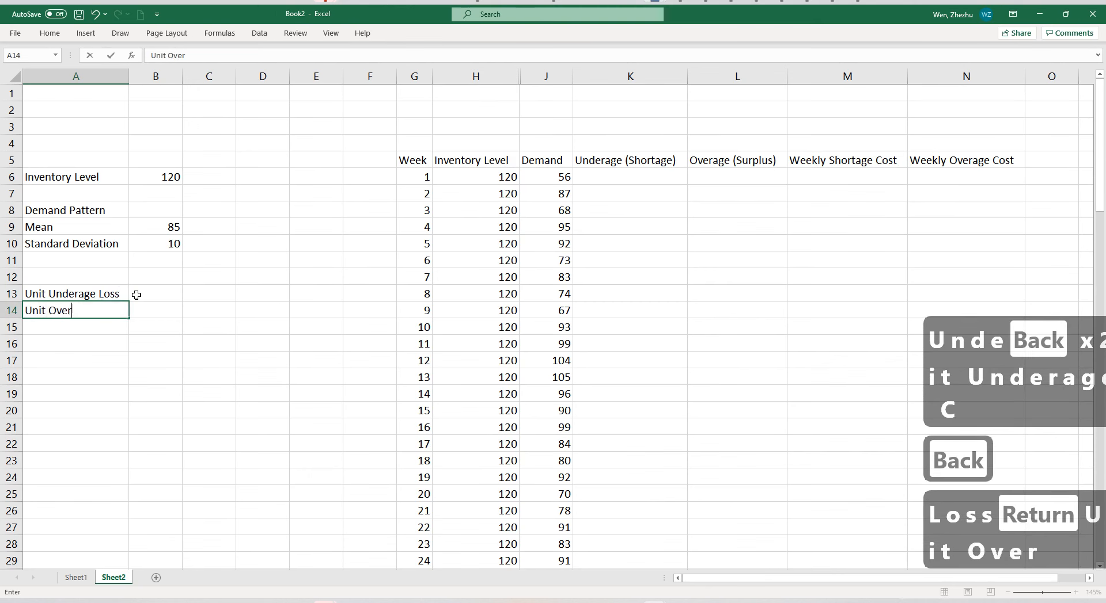
pyautogui.write('age Cost')
pyautogui.press('Return')
# Set the unit underage loss in B13 to 20 and the unit overage cost in B14 to 12.
pyautogui.press('Right')
pyautogui.press('Up')
pyautogui.press('Up')
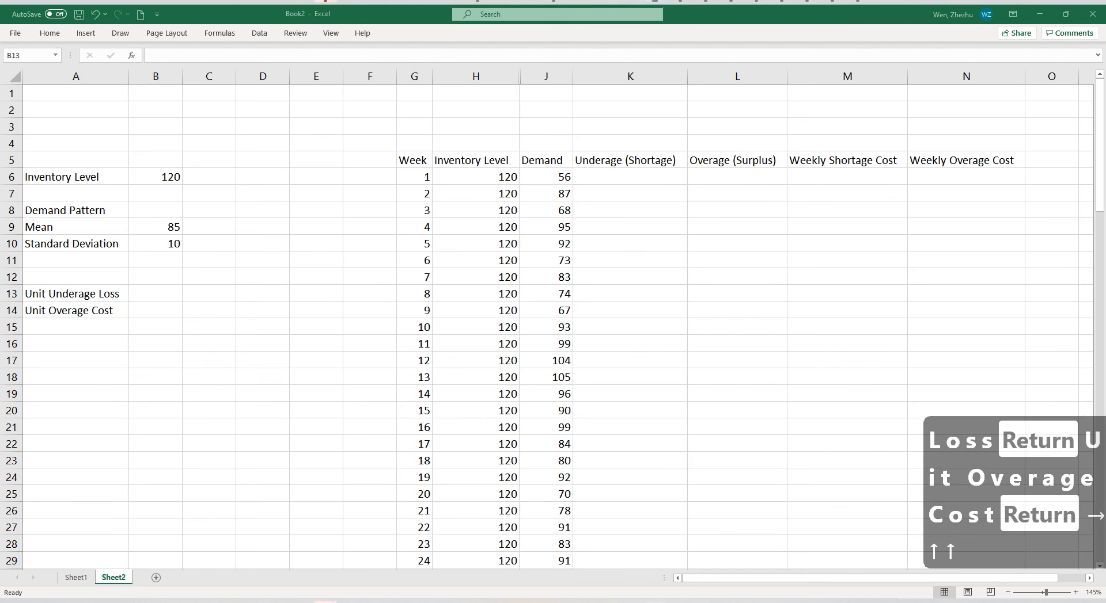
pyautogui.press('Escape')
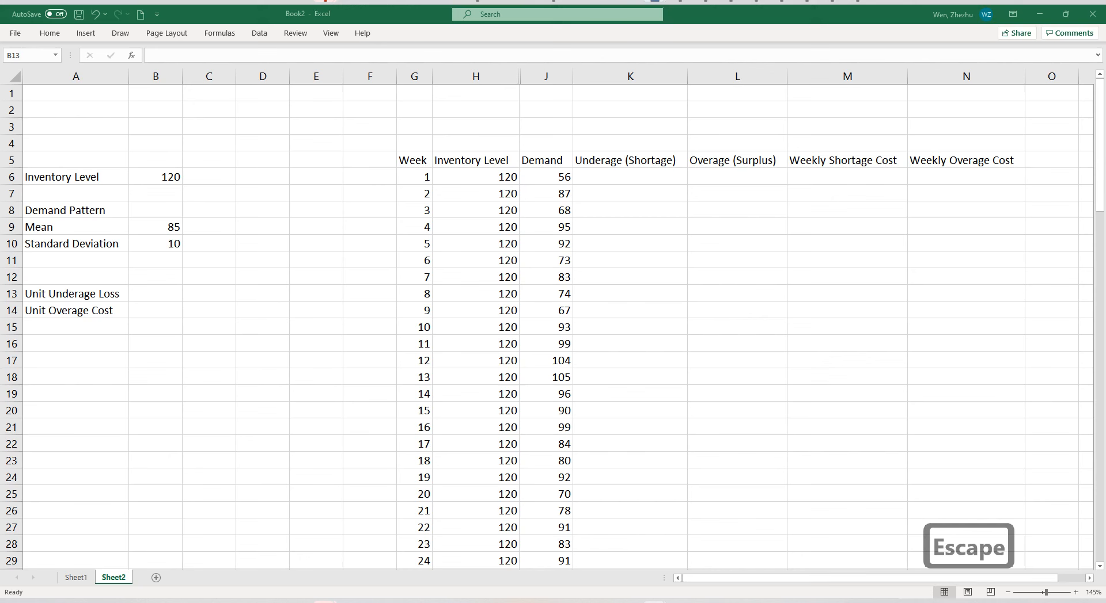
pyautogui.click(149, 297)
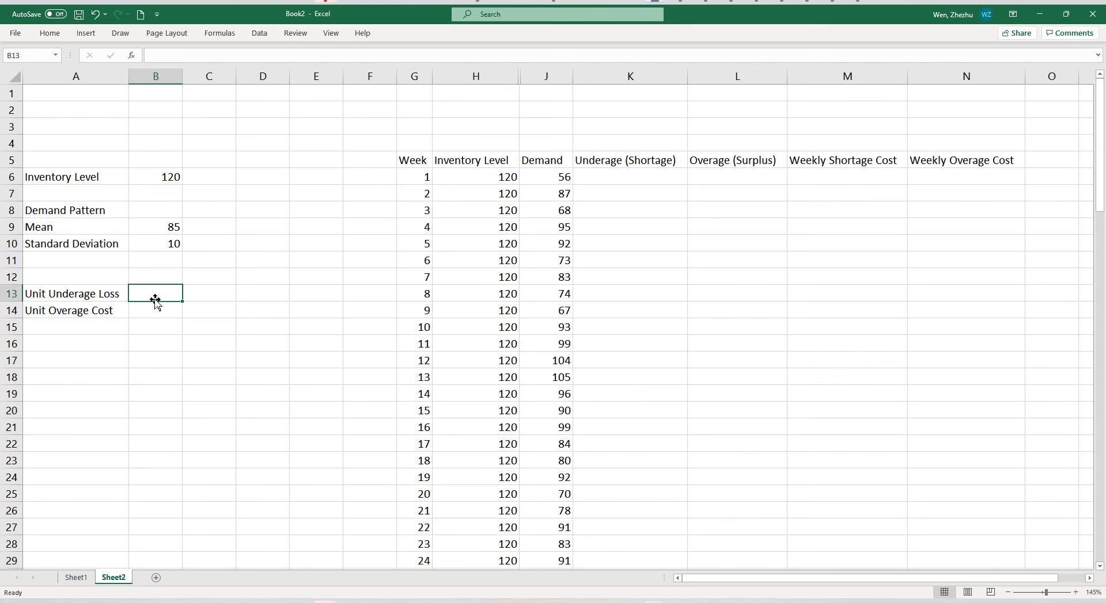
pyautogui.write('20')
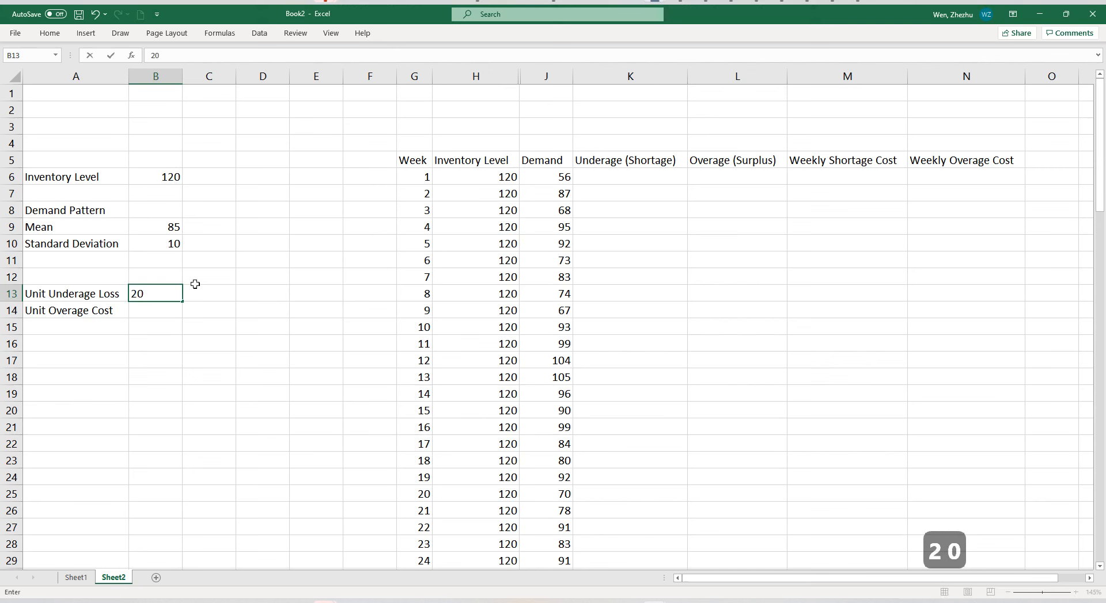
pyautogui.press('Return')
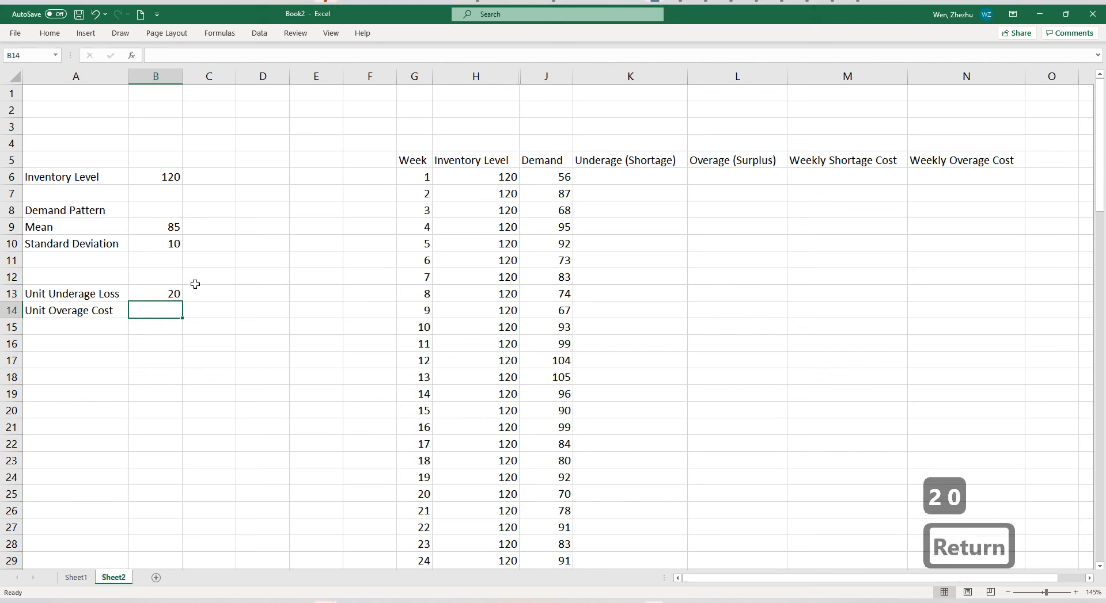
pyautogui.write('12')
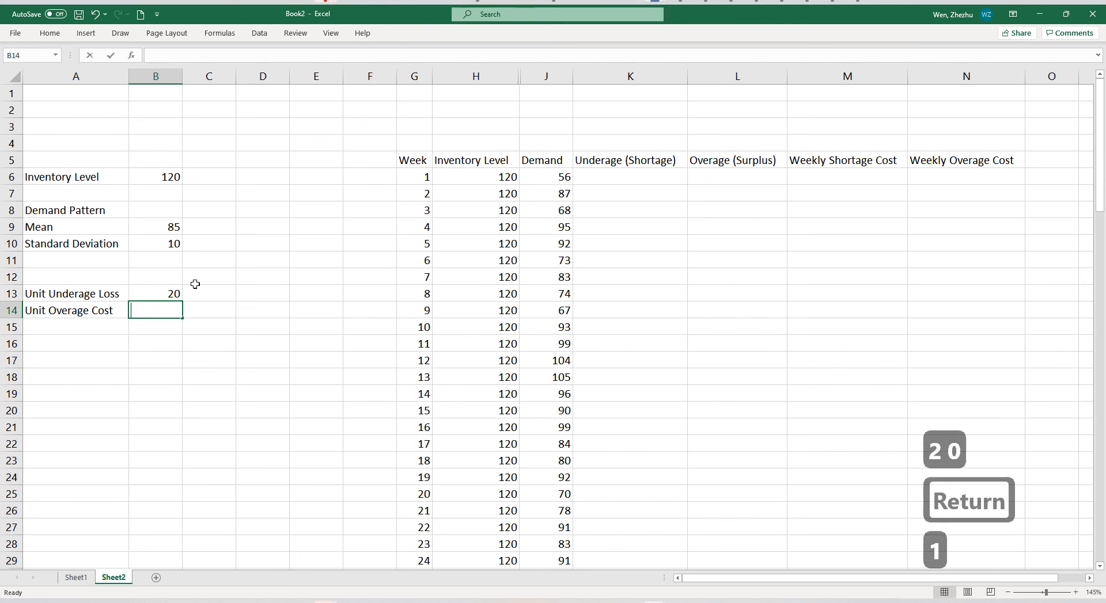
pyautogui.press('Return')
pyautogui.moveTo(155, 297); pyautogui.dragTo(96, 299)
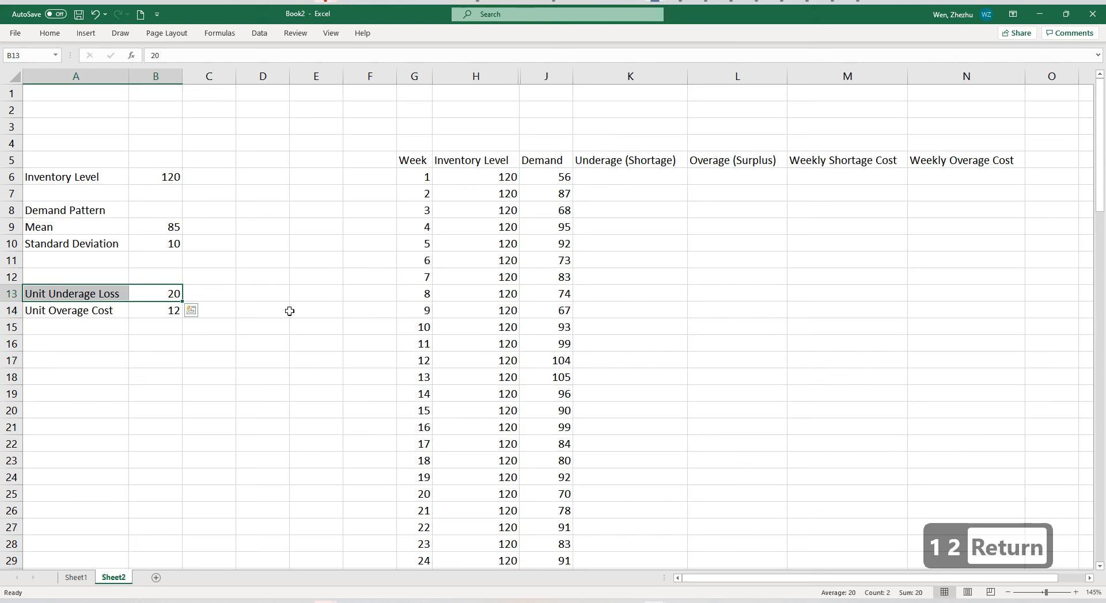
pyautogui.moveTo(88, 314); pyautogui.dragTo(153, 313)
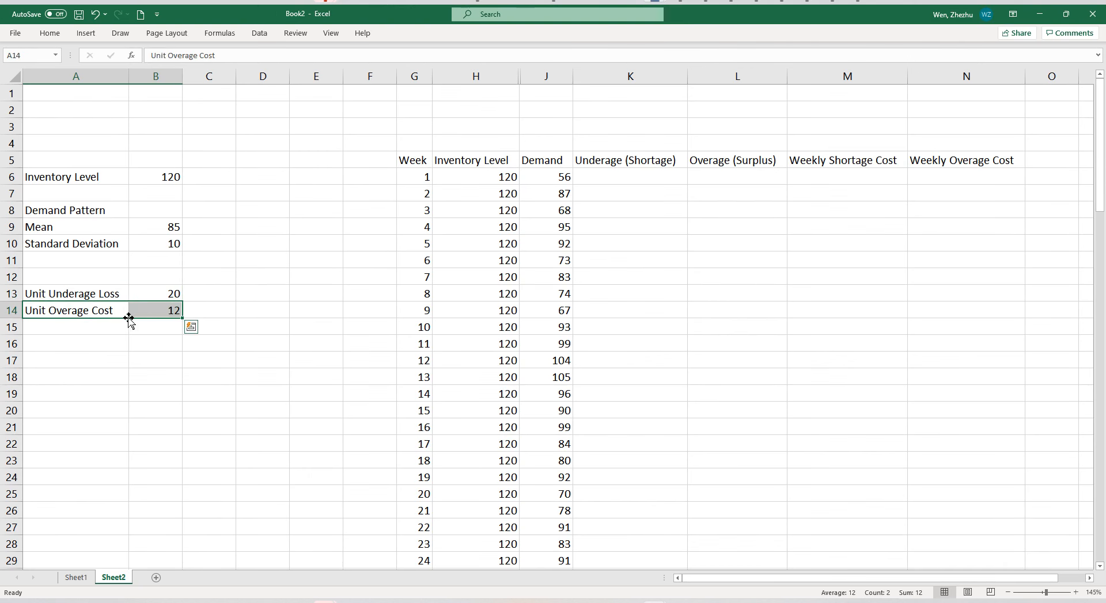
pyautogui.click(118, 292)
pyautogui.doubleClick(122, 294)
pyautogui.moveTo(121, 294); pyautogui.dragTo(98, 295)
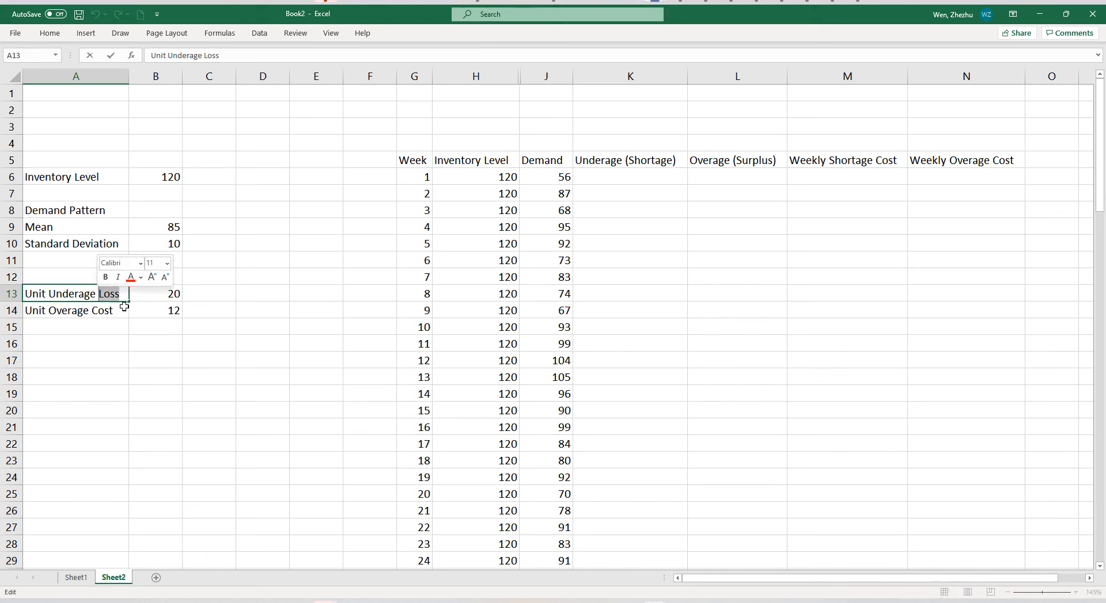
pyautogui.press('Escape')
pyautogui.click(146, 362)
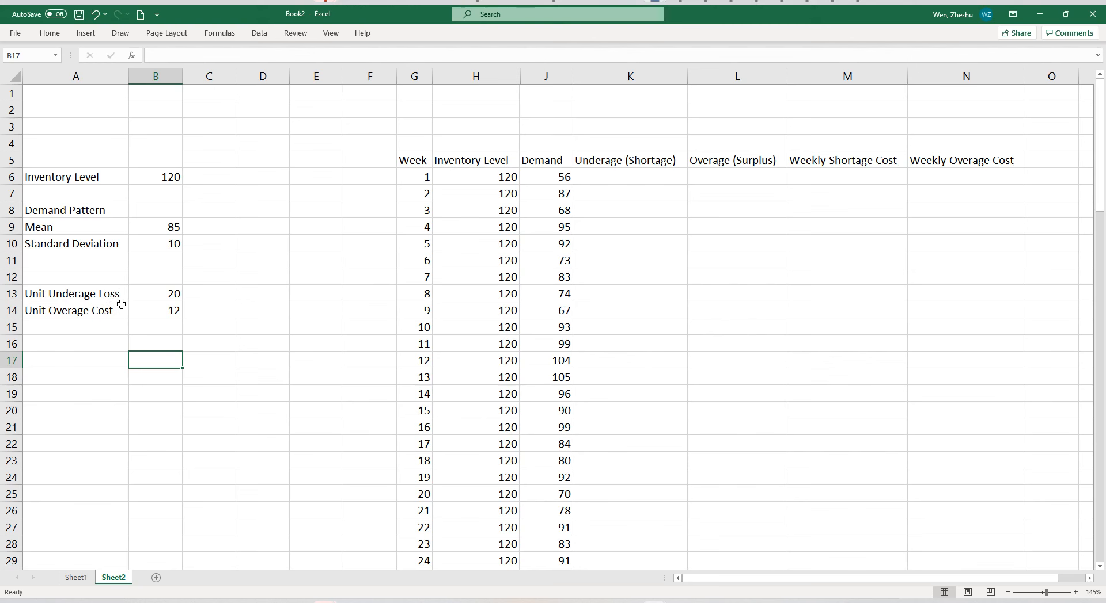
# Try changing the label in A13 to "Unit Underage Cost" and undo the edit.
pyautogui.click(155, 299)
pyautogui.click(112, 295)
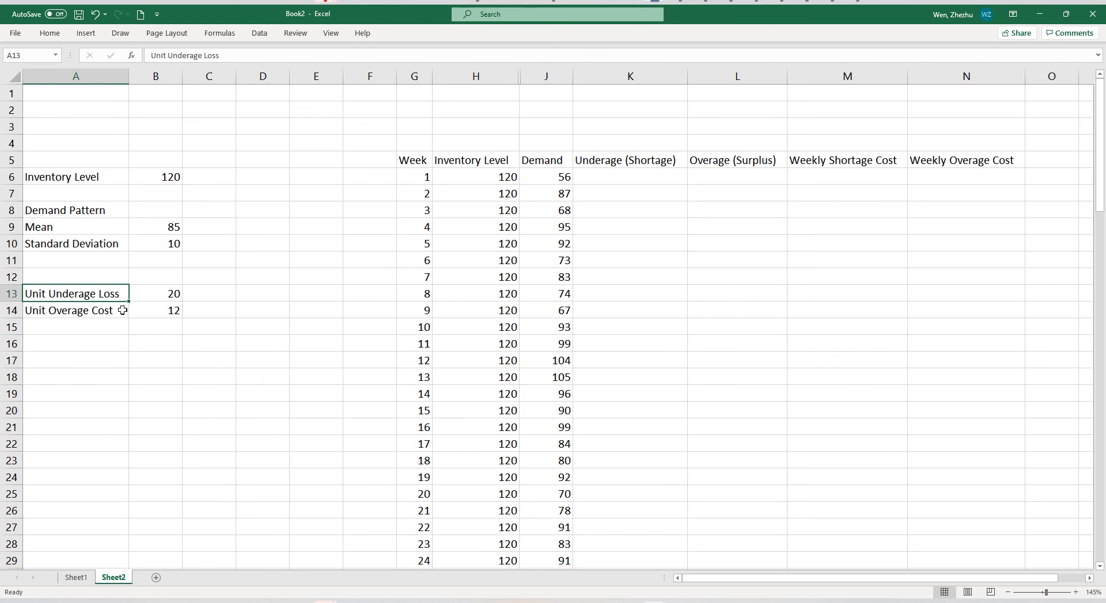
pyautogui.doubleClick(126, 291)
pyautogui.press('BackSpace')
pyautogui.press('BackSpace')
pyautogui.press('BackSpace')
pyautogui.press('BackSpace')
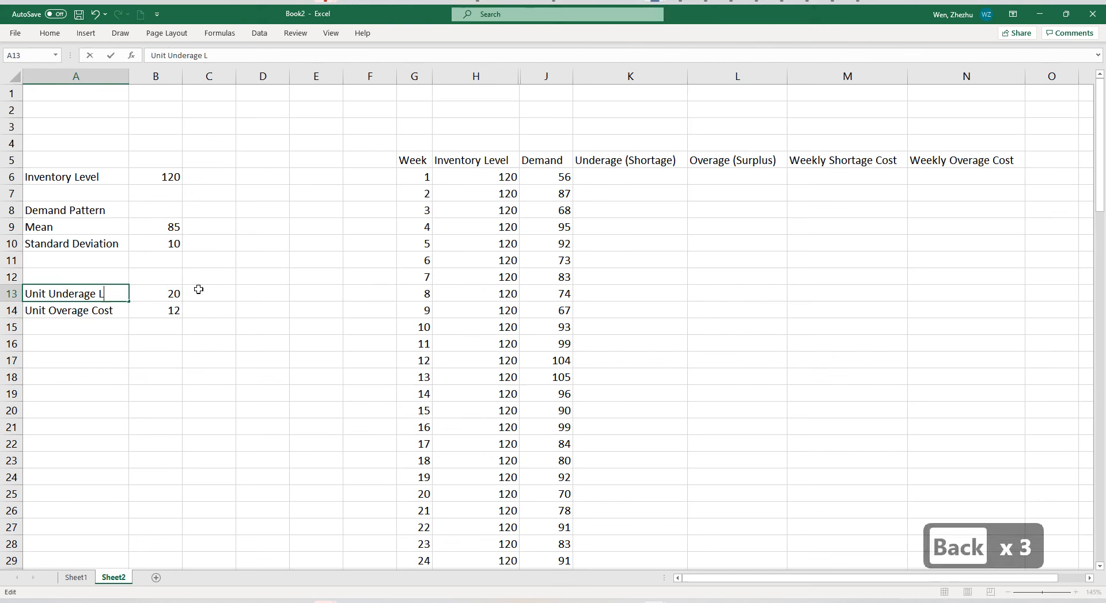
pyautogui.write('Cost')
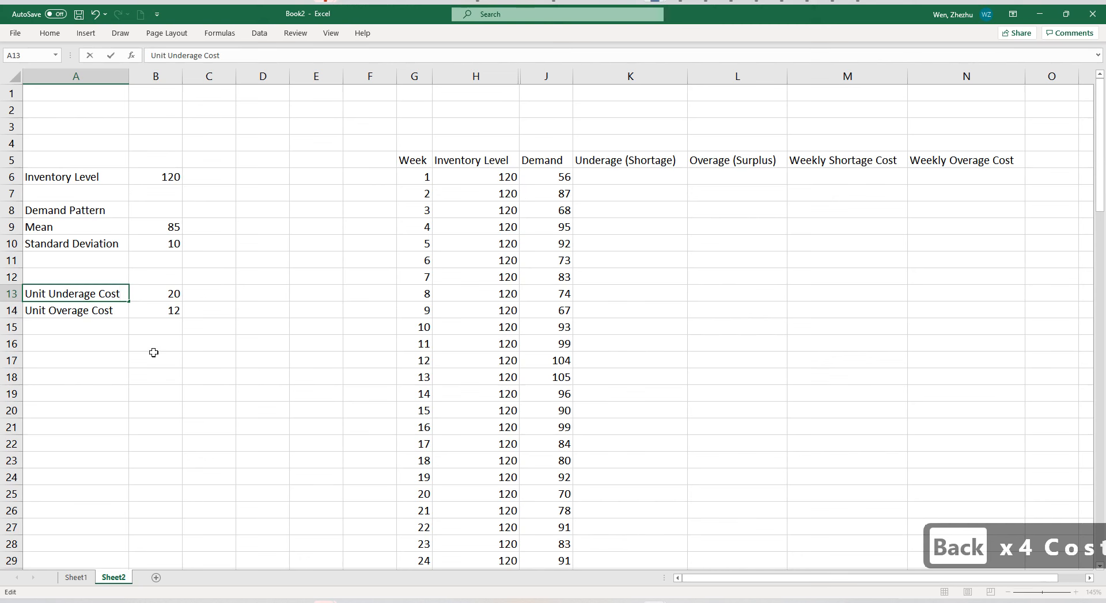
pyautogui.hotkey('ctrl', 'z')
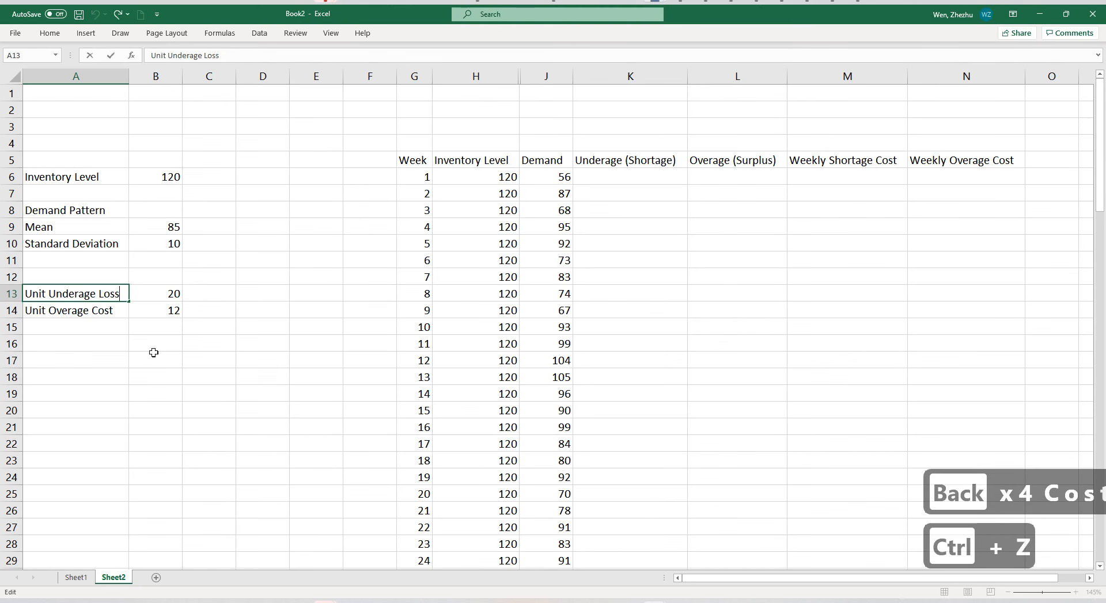
pyautogui.click(154, 353)
# Calculate the first week's shortage cost in M6 with the formula =K6*$B$13.
pyautogui.click(596, 232)
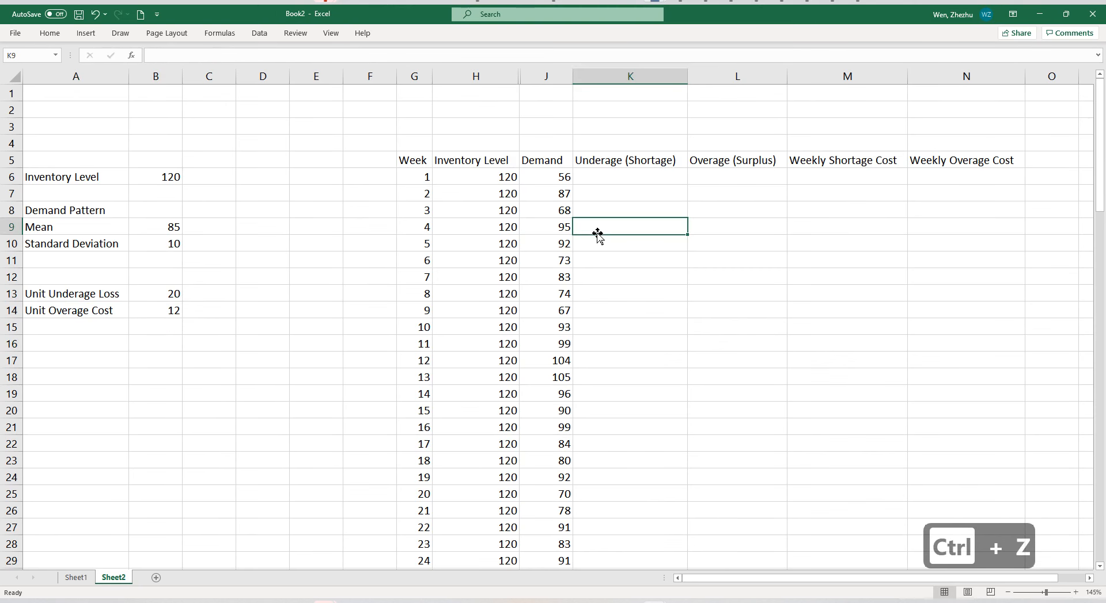
pyautogui.click(625, 174)
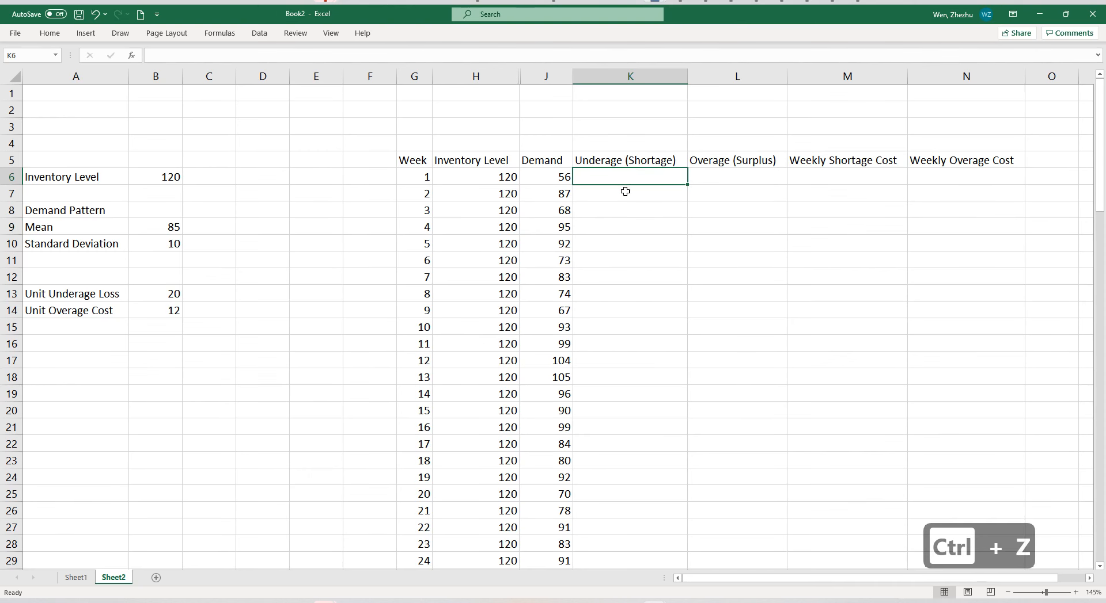
pyautogui.click(816, 180)
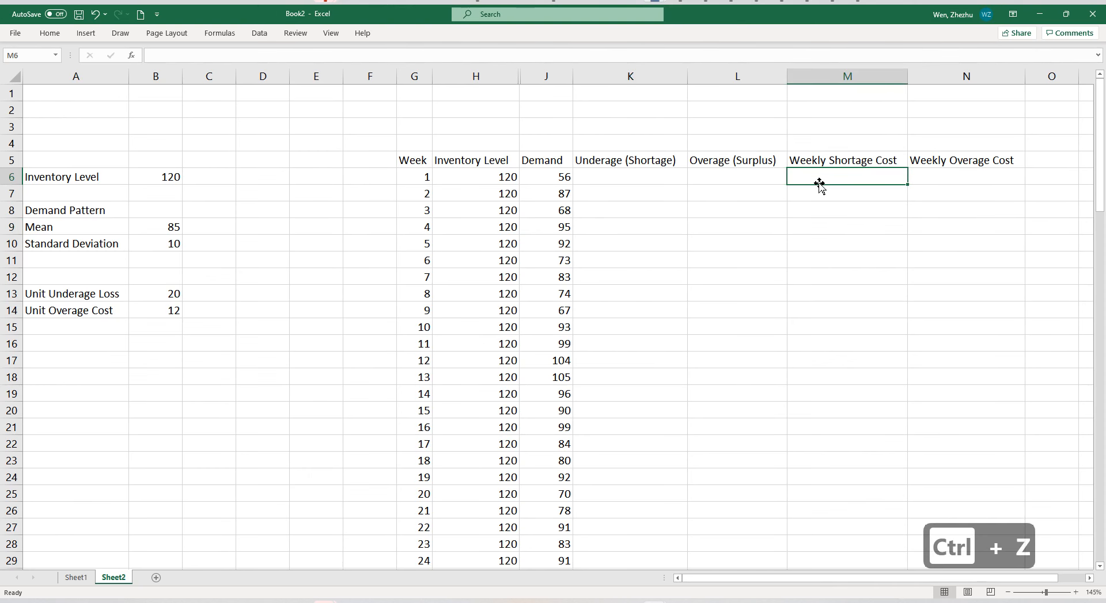
pyautogui.write('=')
pyautogui.click(654, 177)
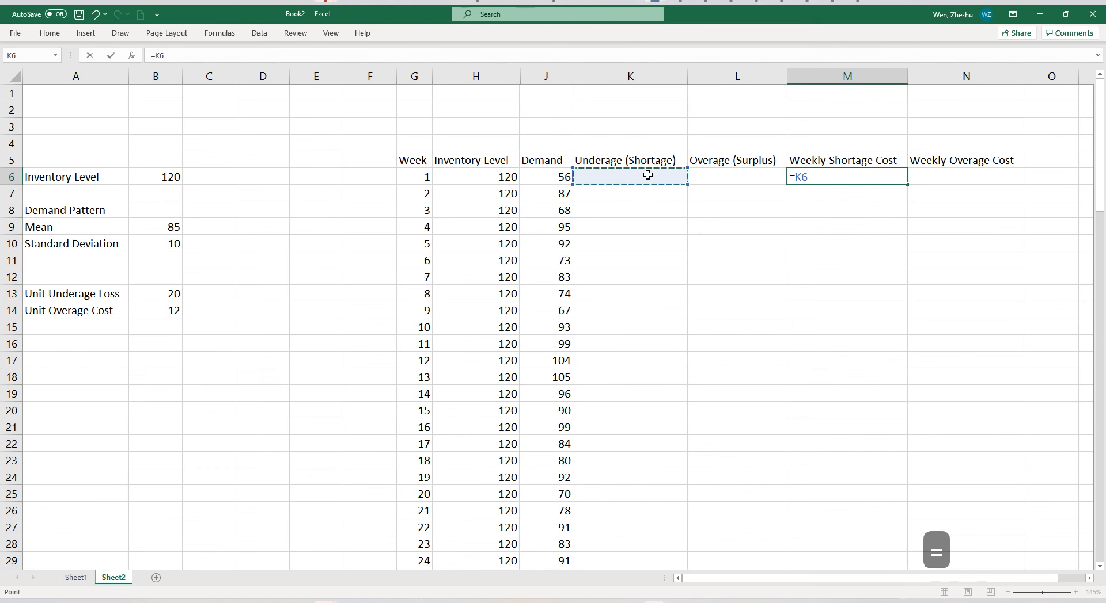
pyautogui.write('*')
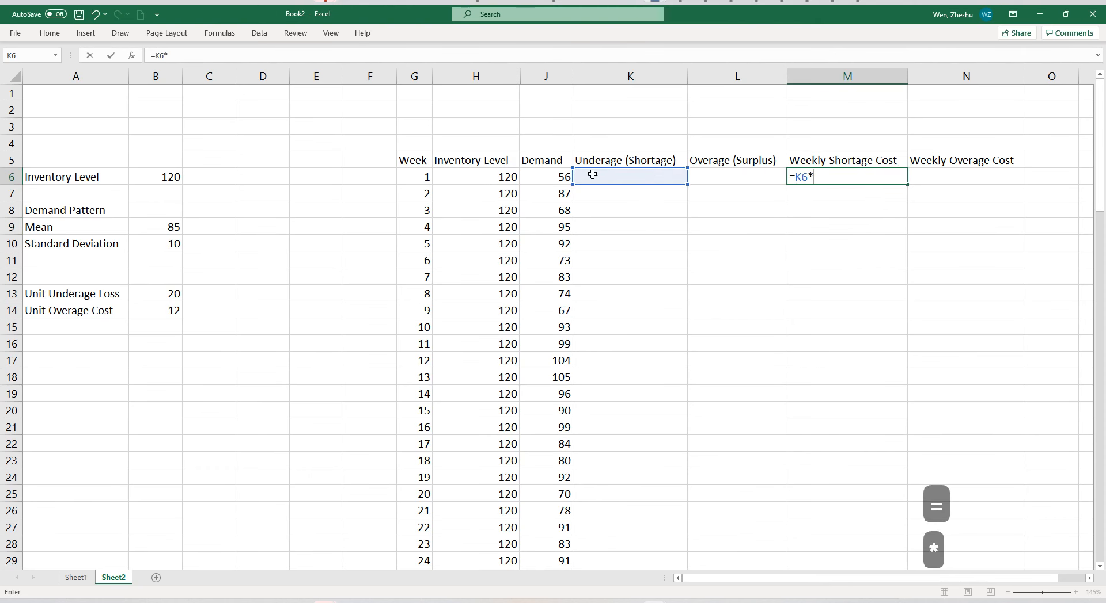
pyautogui.click(170, 295)
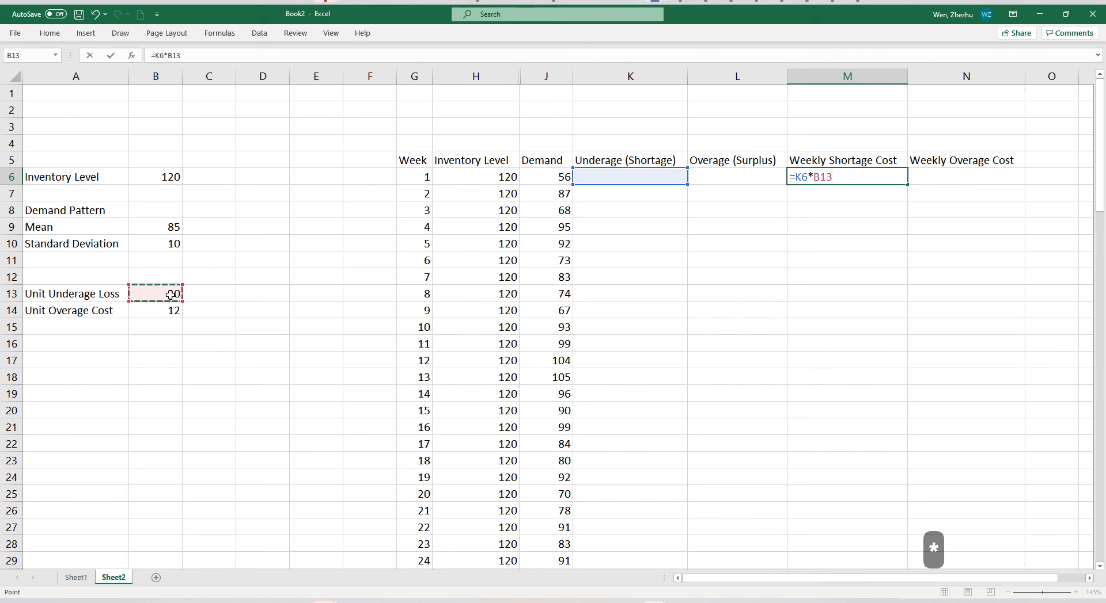
pyautogui.press('F4')
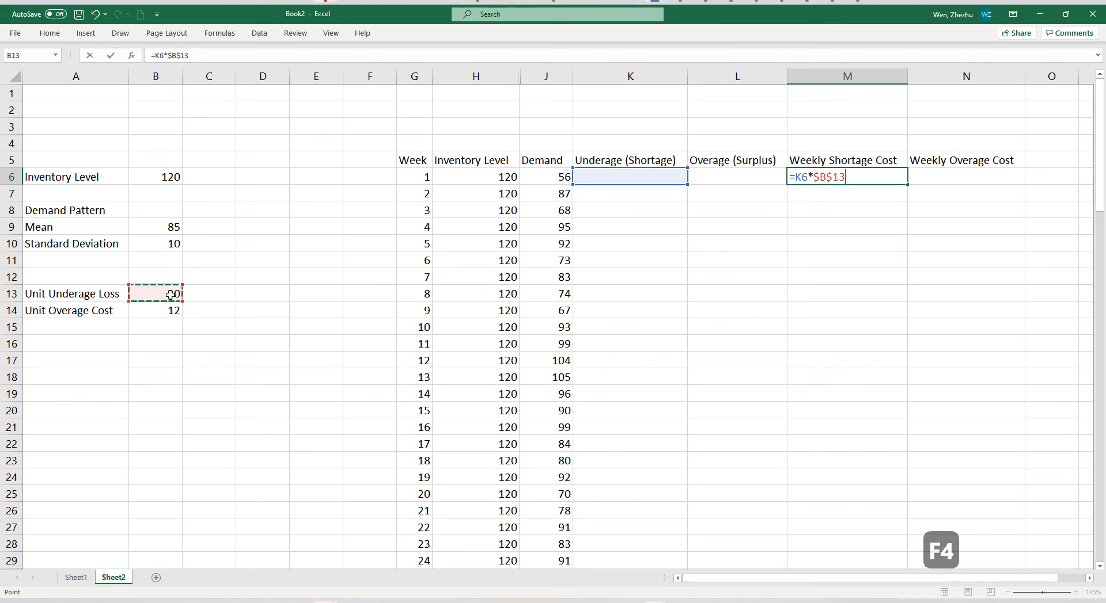
pyautogui.press('Return')
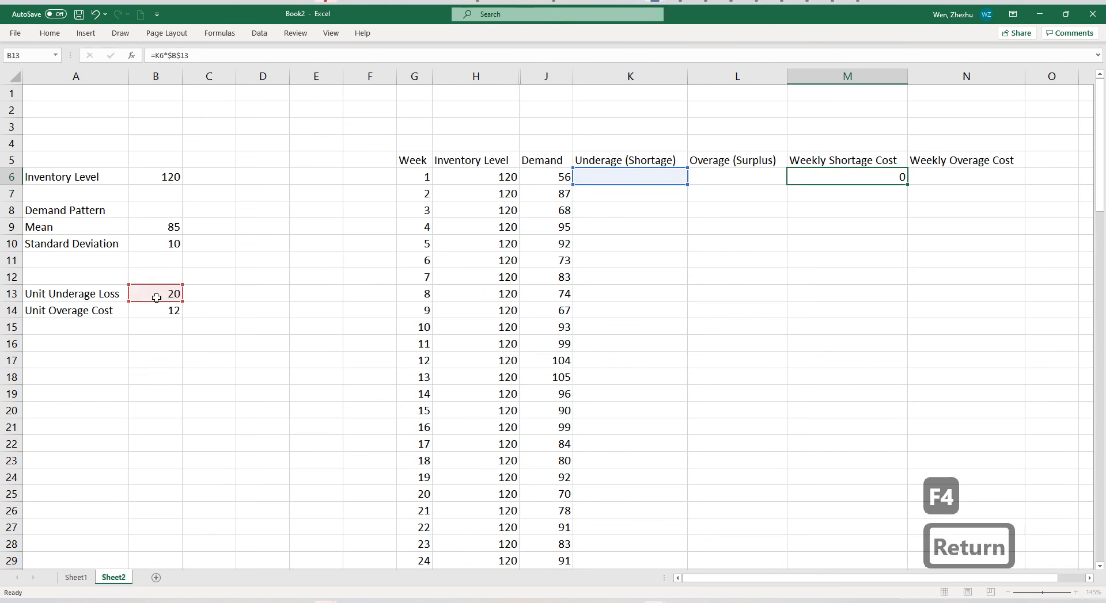
pyautogui.press('Right')
pyautogui.press('Up')
pyautogui.write('=')
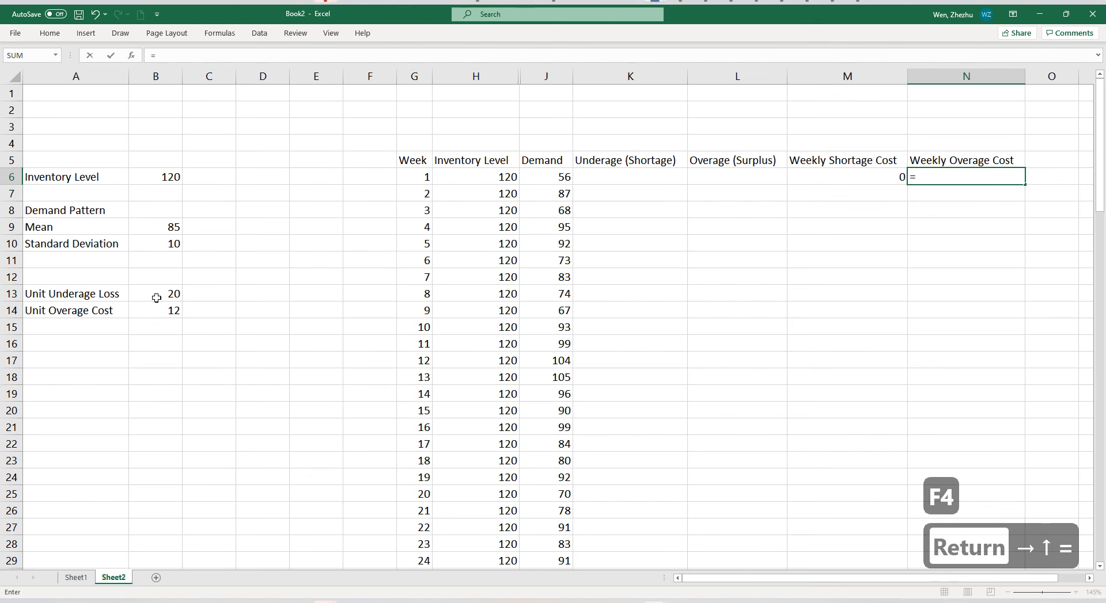
pyautogui.click(160, 309)
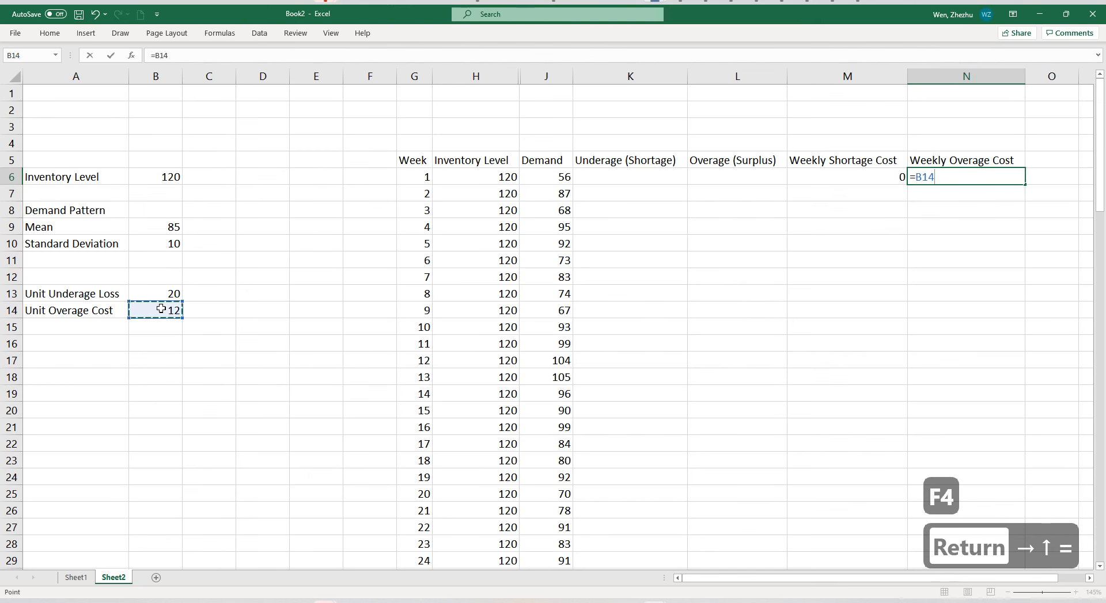
pyautogui.write('*')
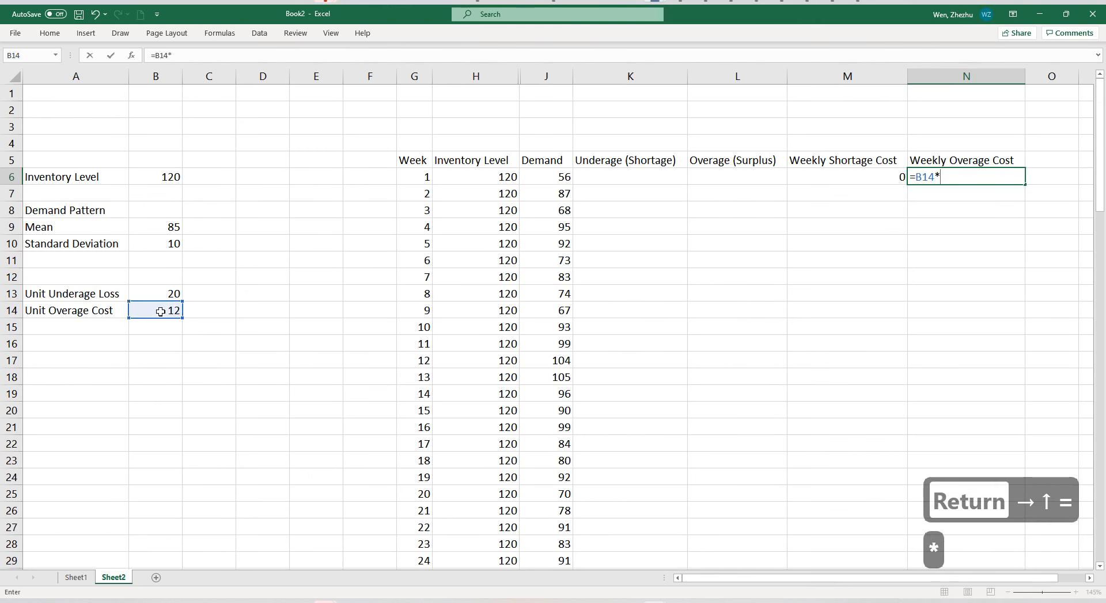
pyautogui.press('Escape')
# Calculate the first week's overage cost in N6 with the formula =L6*$B$14.
pyautogui.write('=')
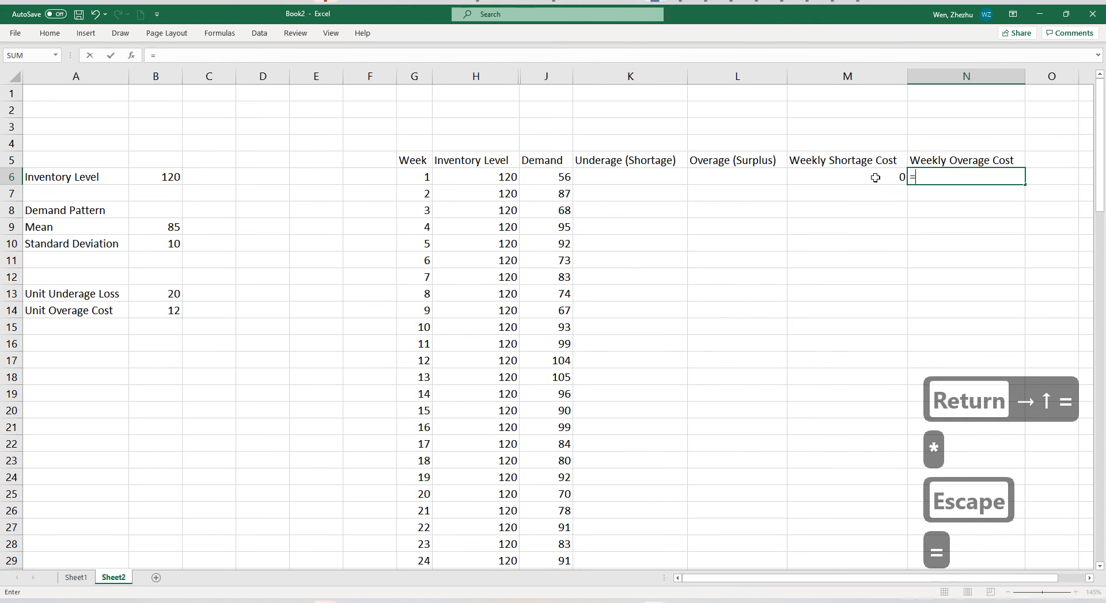
pyautogui.click(737, 180)
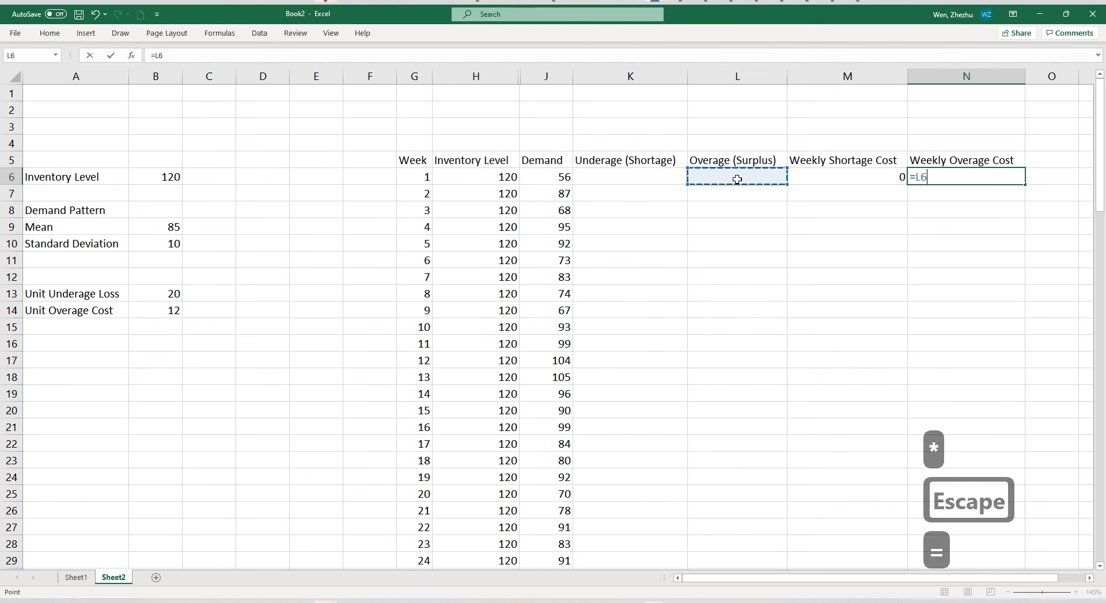
pyautogui.write('*')
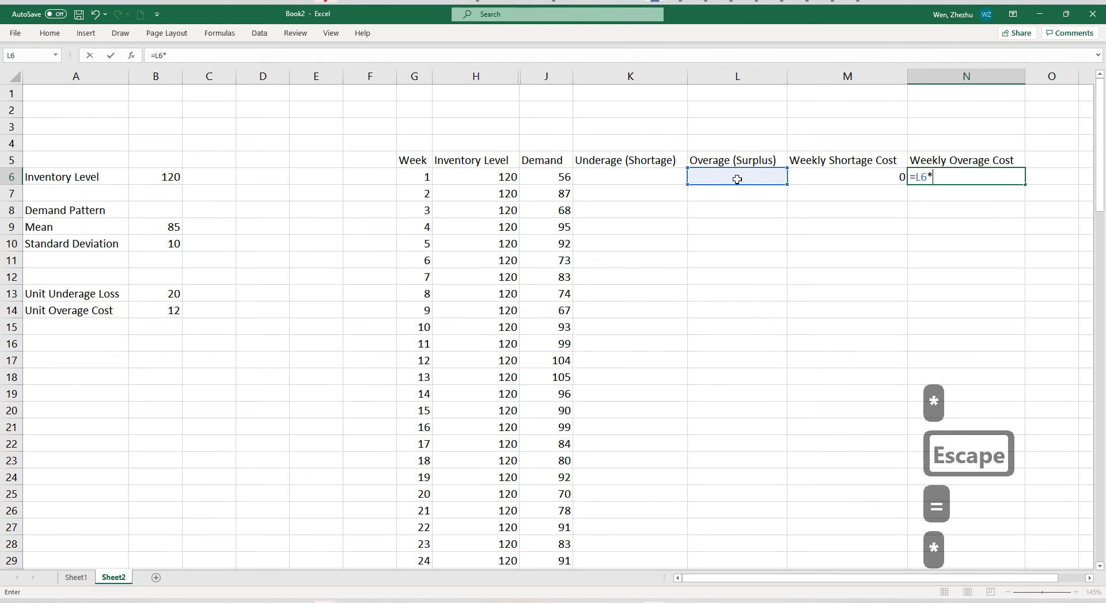
pyautogui.click(169, 310)
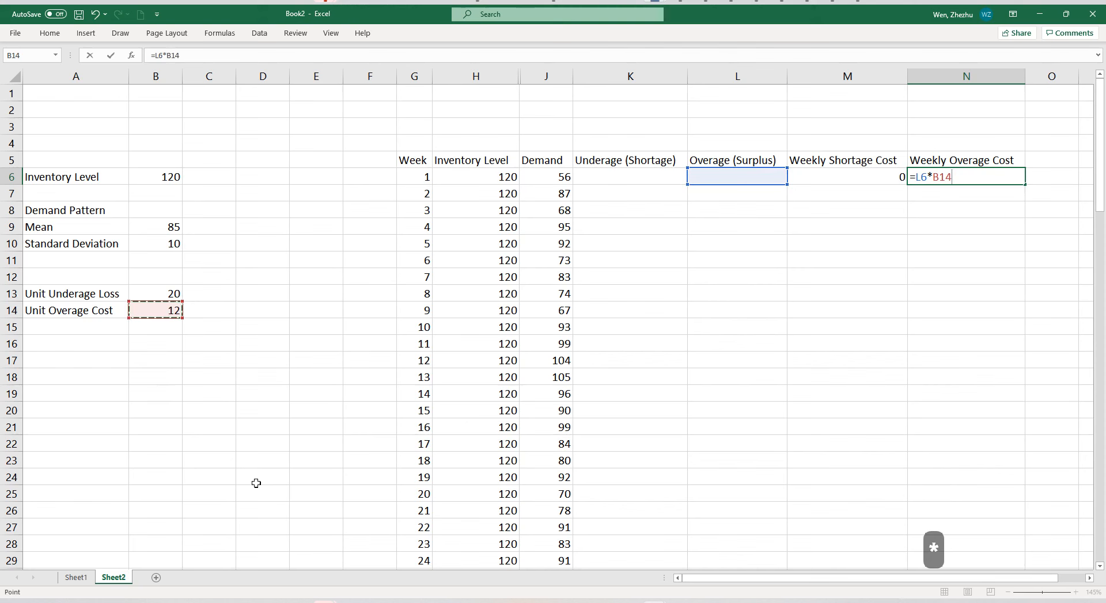
pyautogui.press('F4')
pyautogui.press('Return')
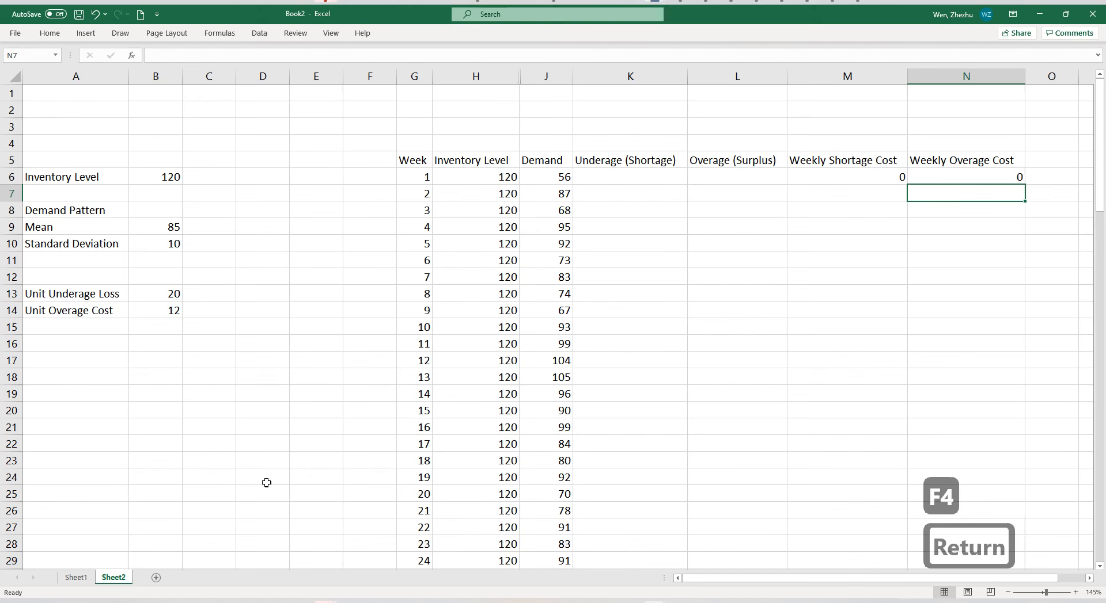
# Calculate the first week's underage in K6 as demand minus inventory, floored at zero, with the formula =MAX((J6-H6), 0).
pyautogui.click(632, 180)
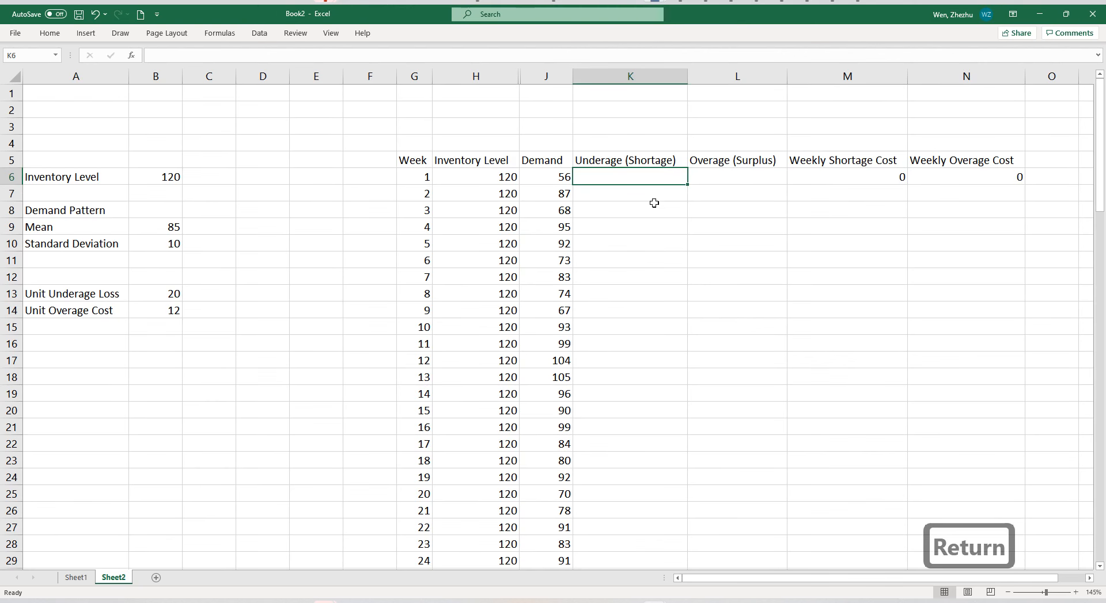
pyautogui.write('=max')
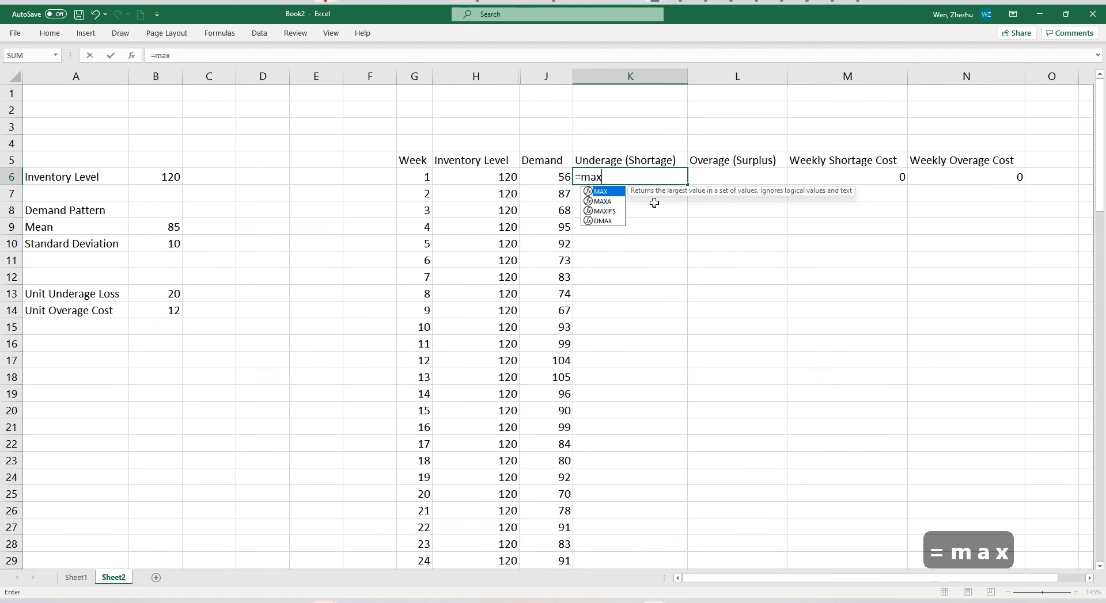
pyautogui.write('(')
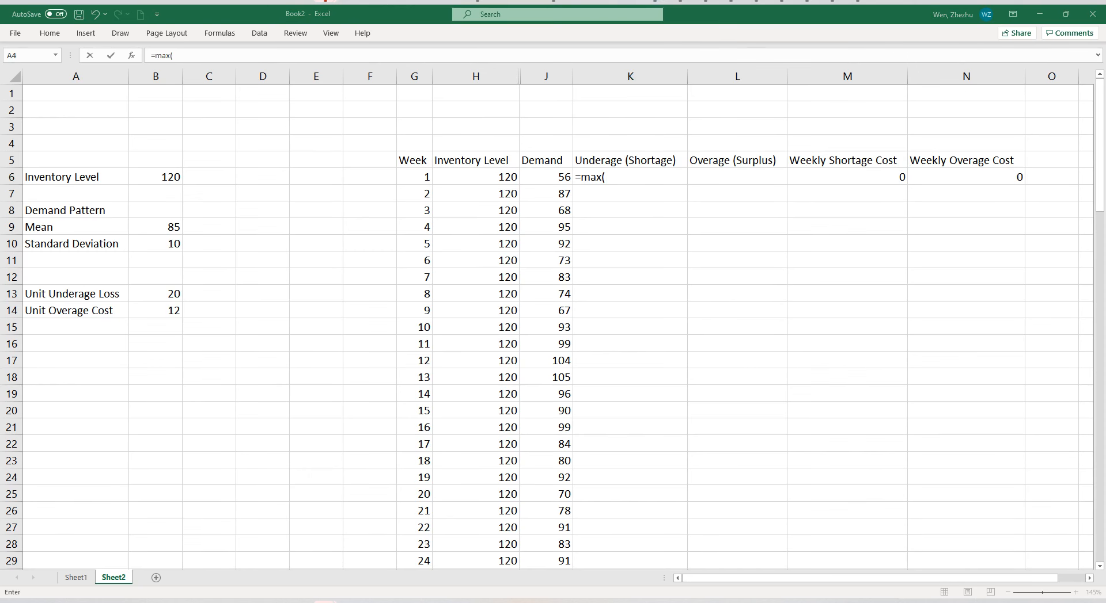
pyautogui.click(623, 178)
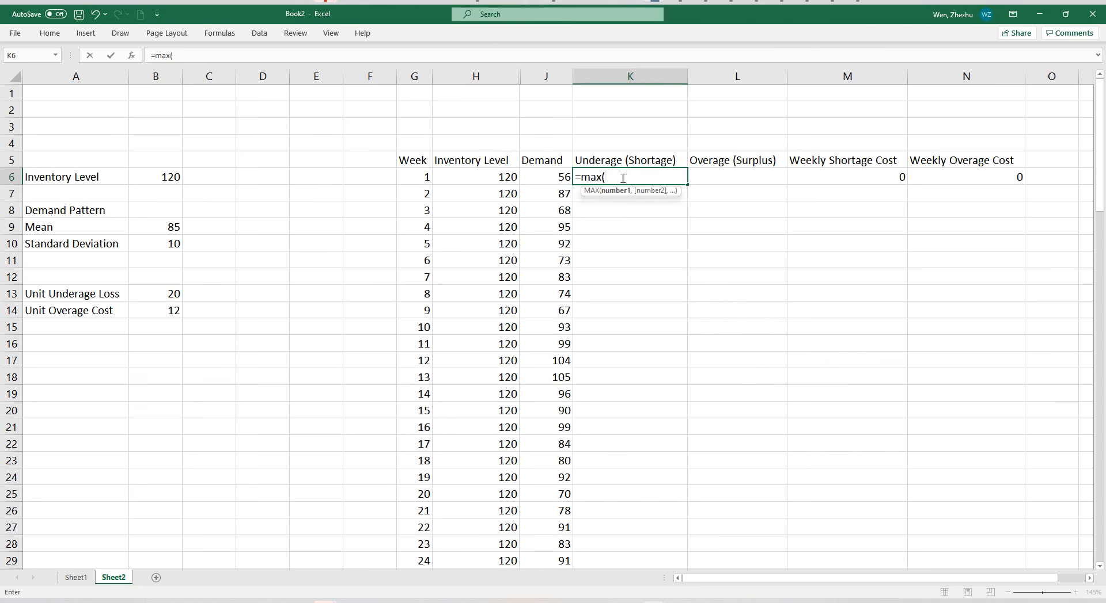
pyautogui.write('(')
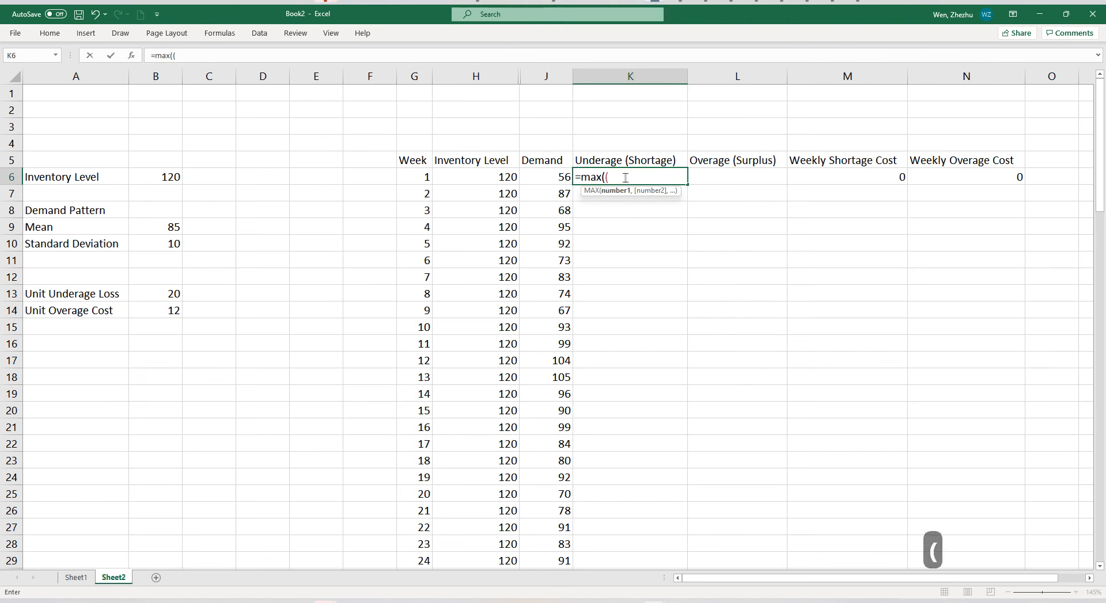
pyautogui.click(552, 176)
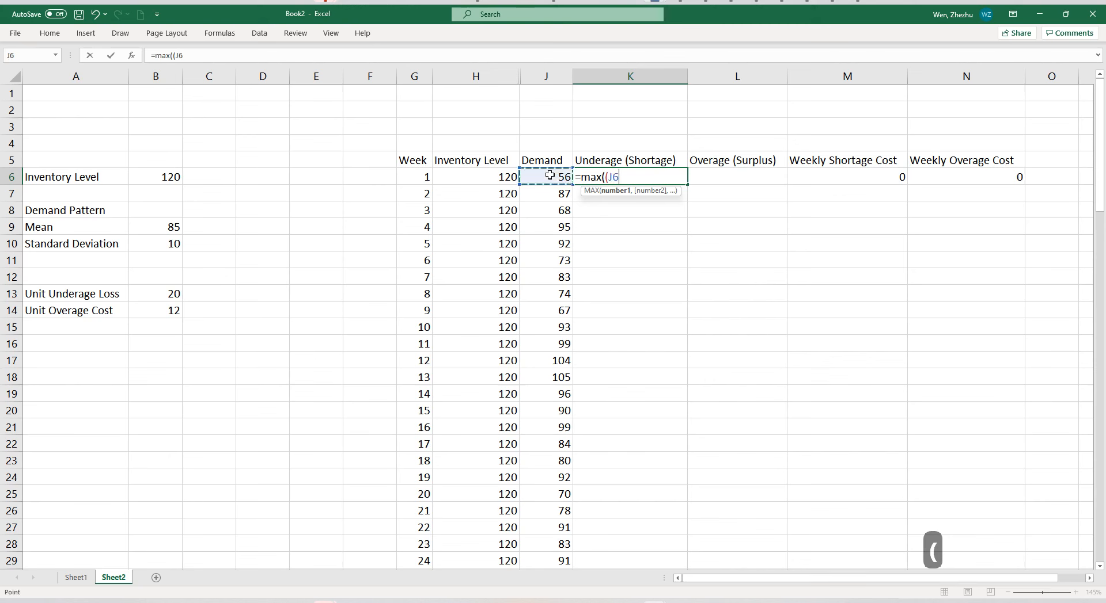
pyautogui.write('-')
pyautogui.click(487, 181)
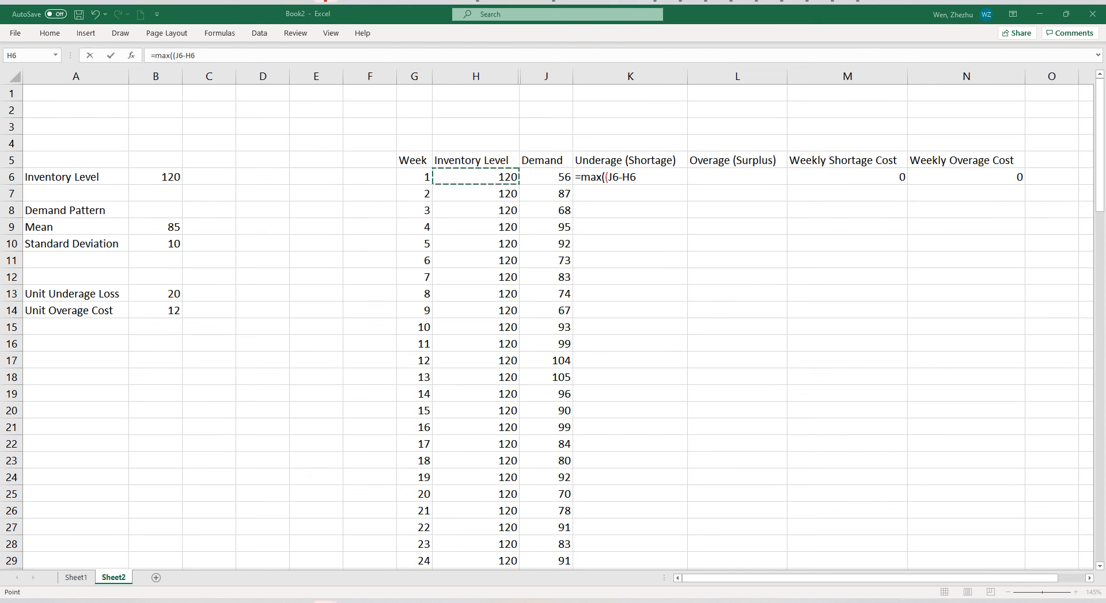
pyautogui.click(640, 176)
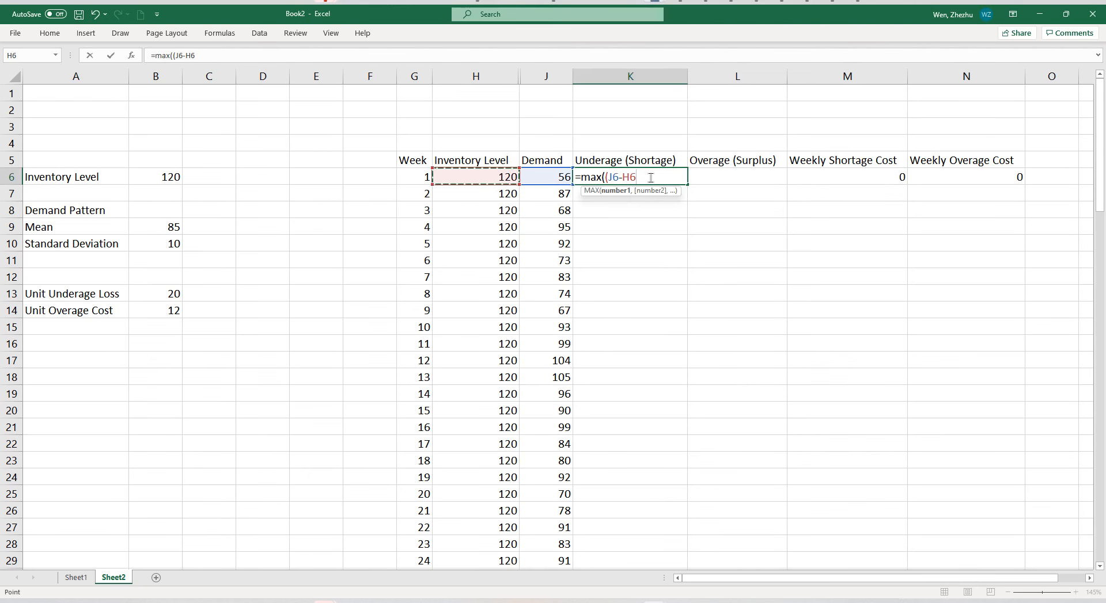
pyautogui.write(')')
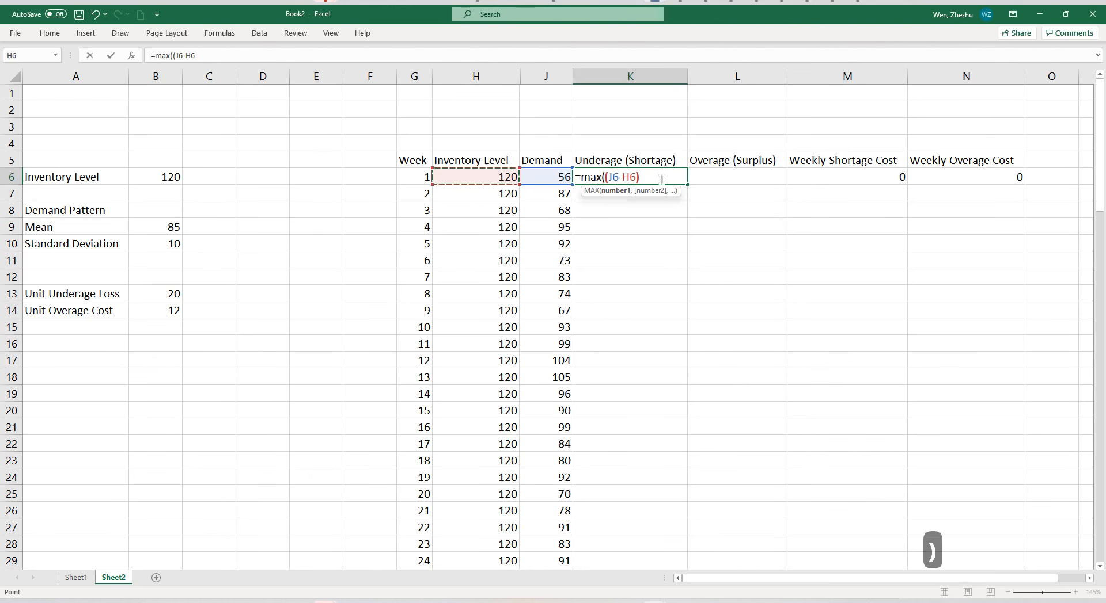
pyautogui.write(',')
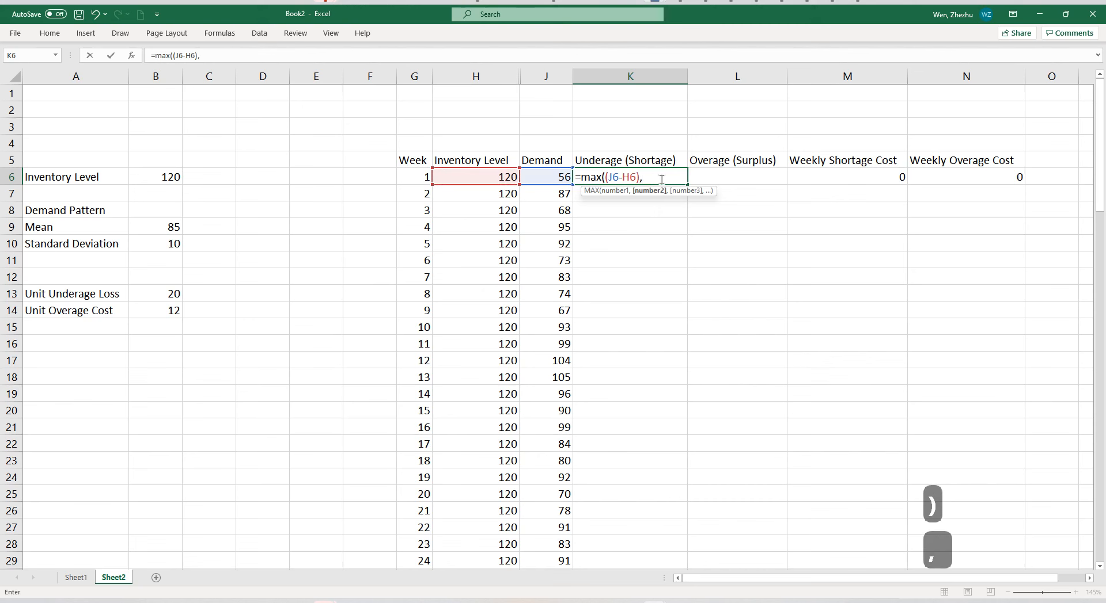
pyautogui.write(' 0)')
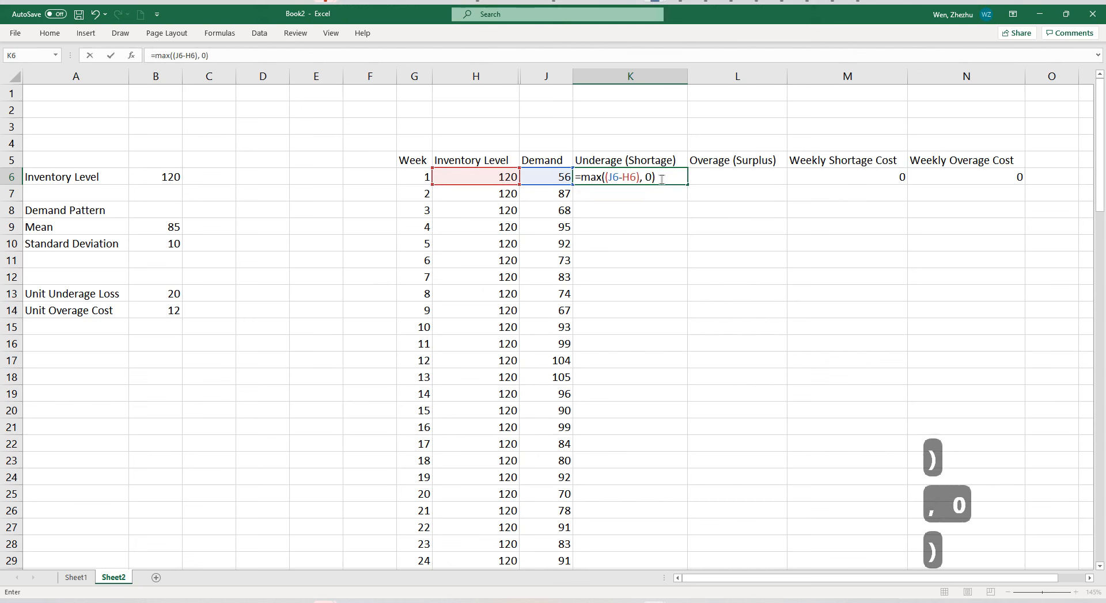
pyautogui.press('Return')
# Calculate the first week's overage in L6 as inventory minus demand, floored at zero, with the formula =MAX((H6-J6), 0).
pyautogui.click(706, 176)
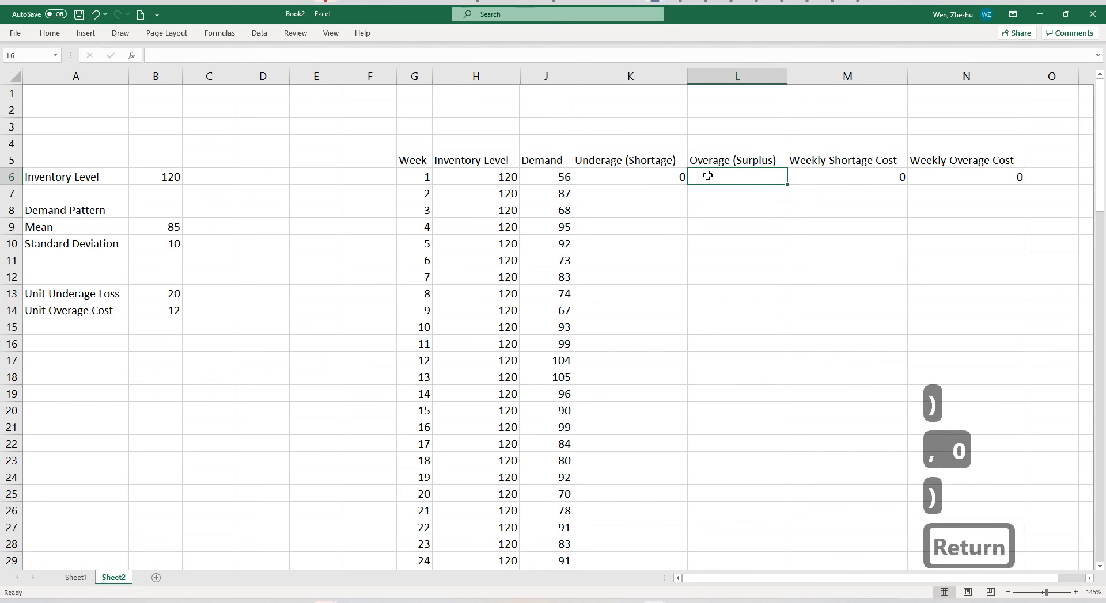
pyautogui.write('=')
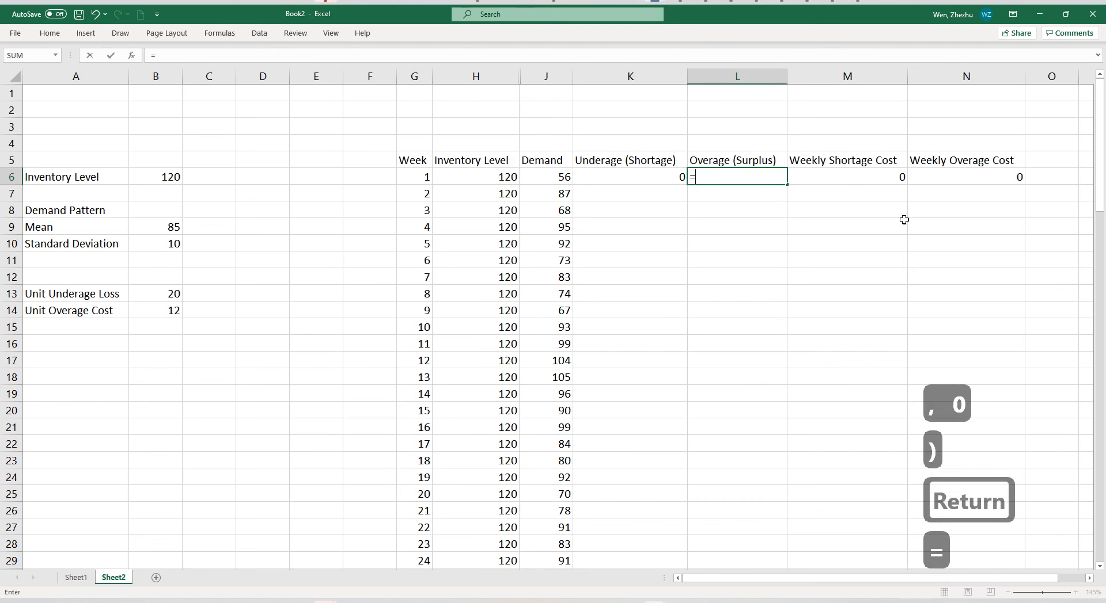
pyautogui.write('max((')
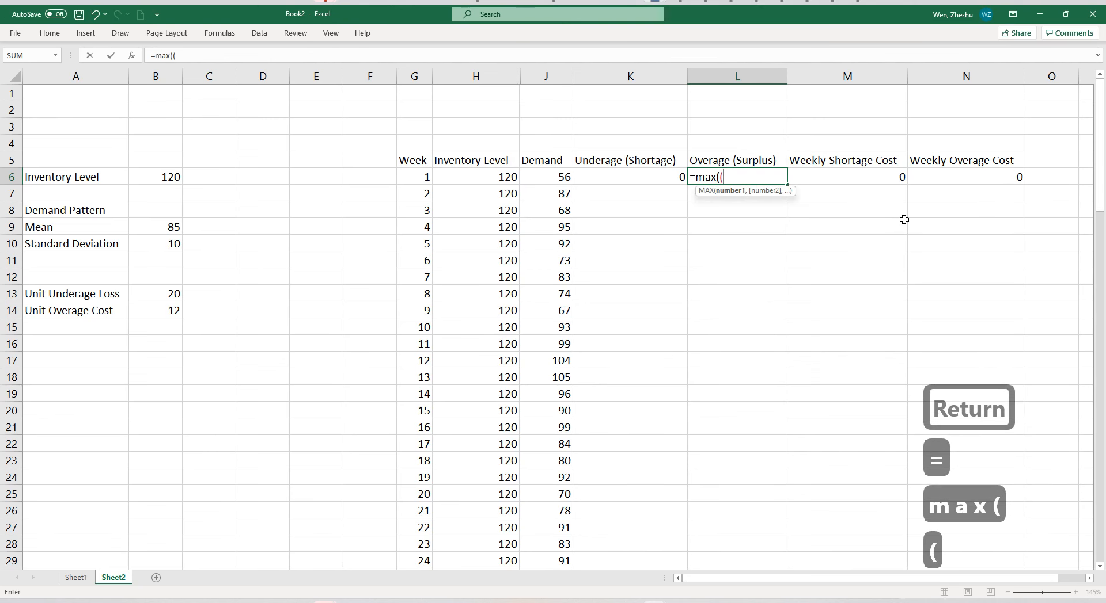
pyautogui.click(492, 177)
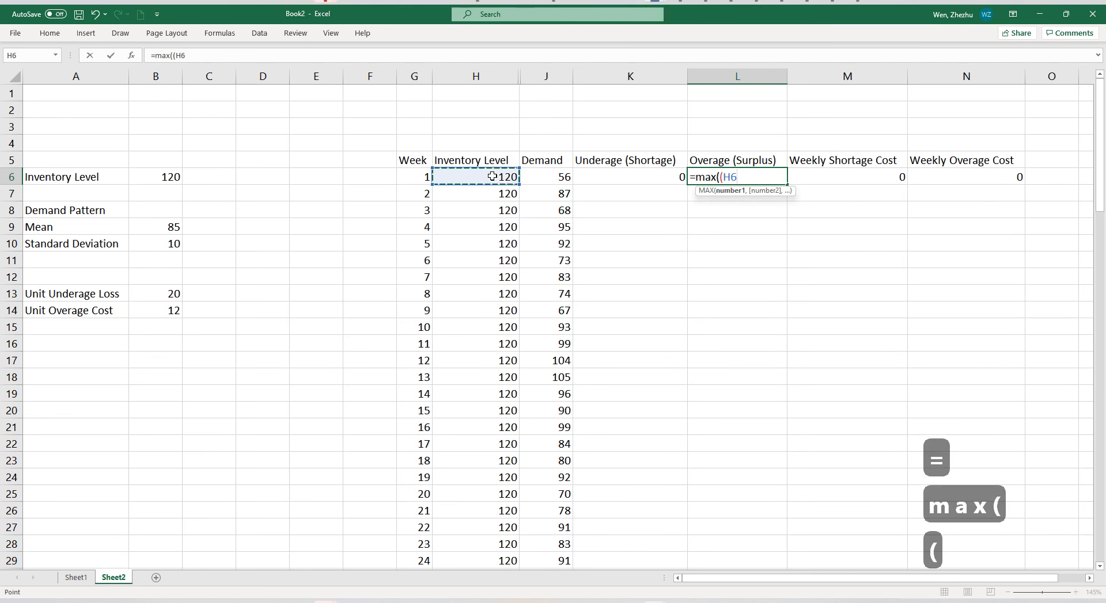
pyautogui.write('-')
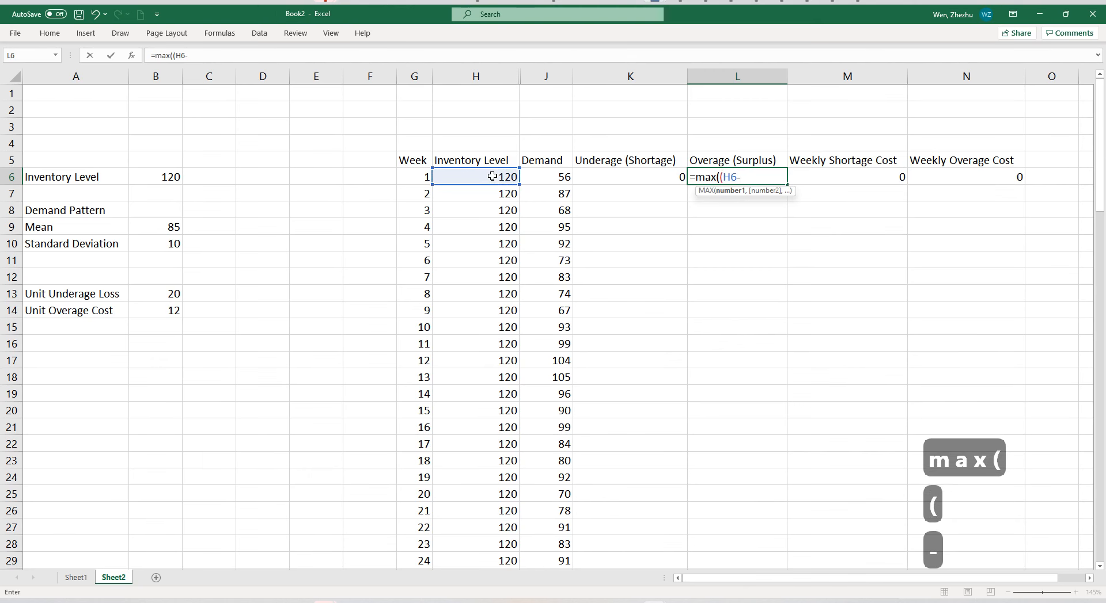
pyautogui.click(541, 175)
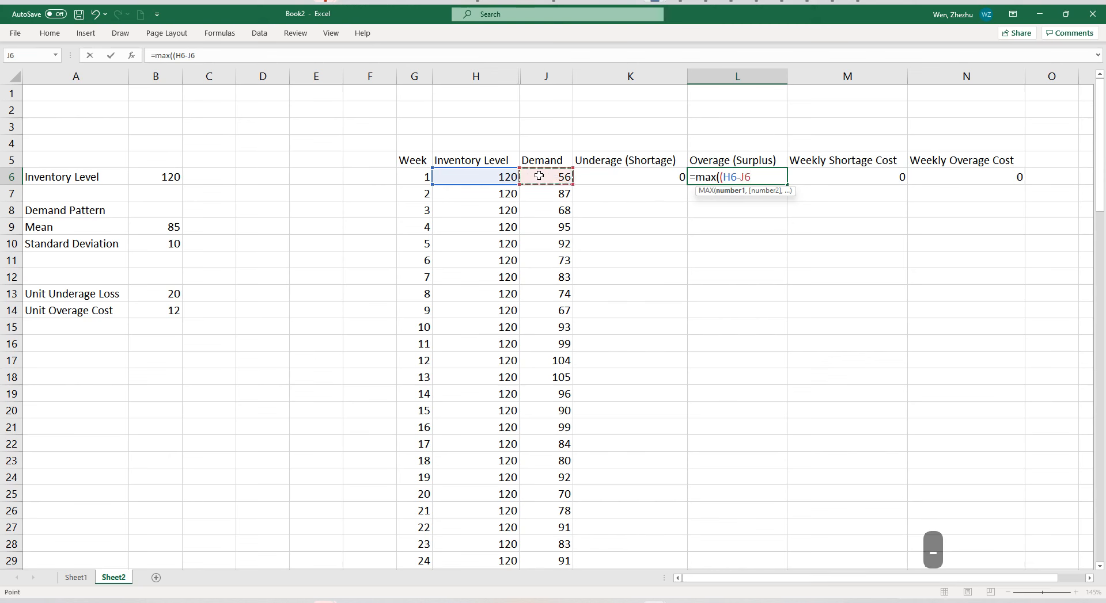
pyautogui.write('), 0)')
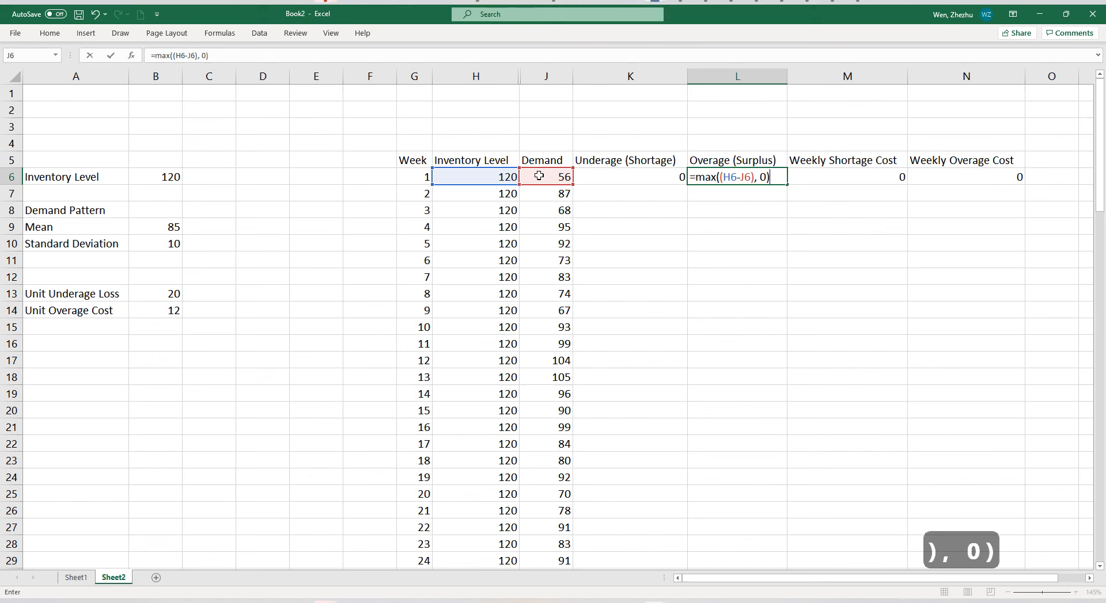
pyautogui.press('Return')
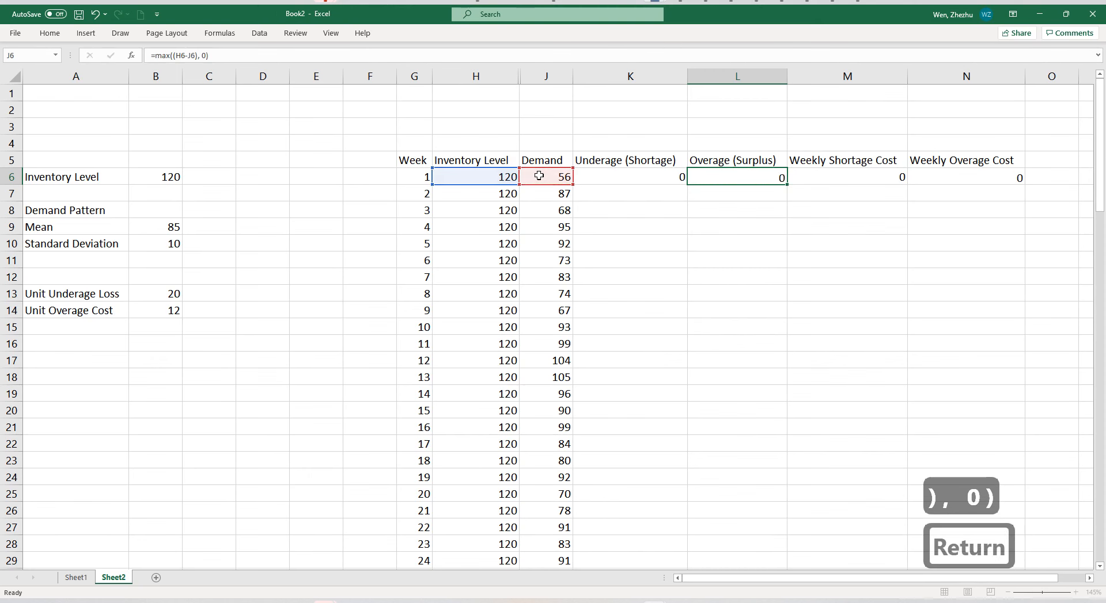
# Calculate the second week's underage in K7 with the MAX function arguments J7-H7 and 0.
pyautogui.click(620, 193)
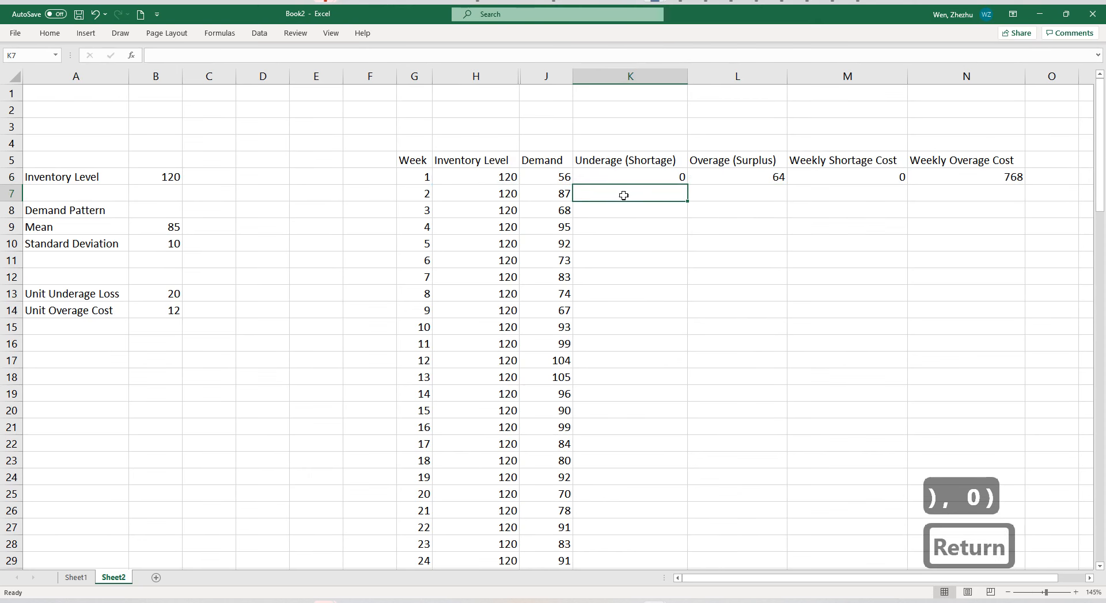
pyautogui.write('=')
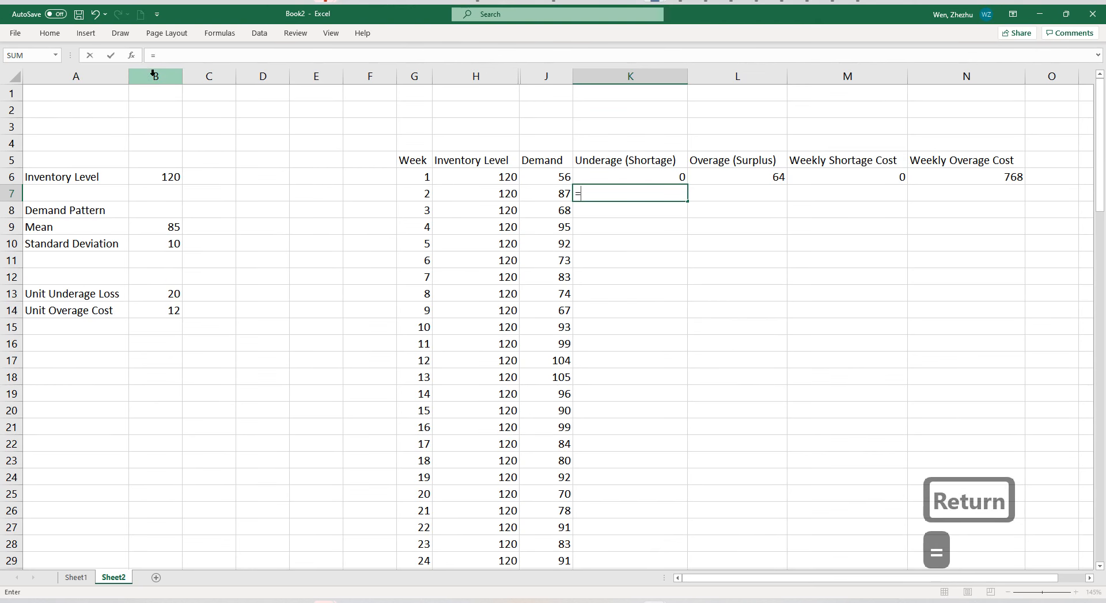
pyautogui.write('max(')
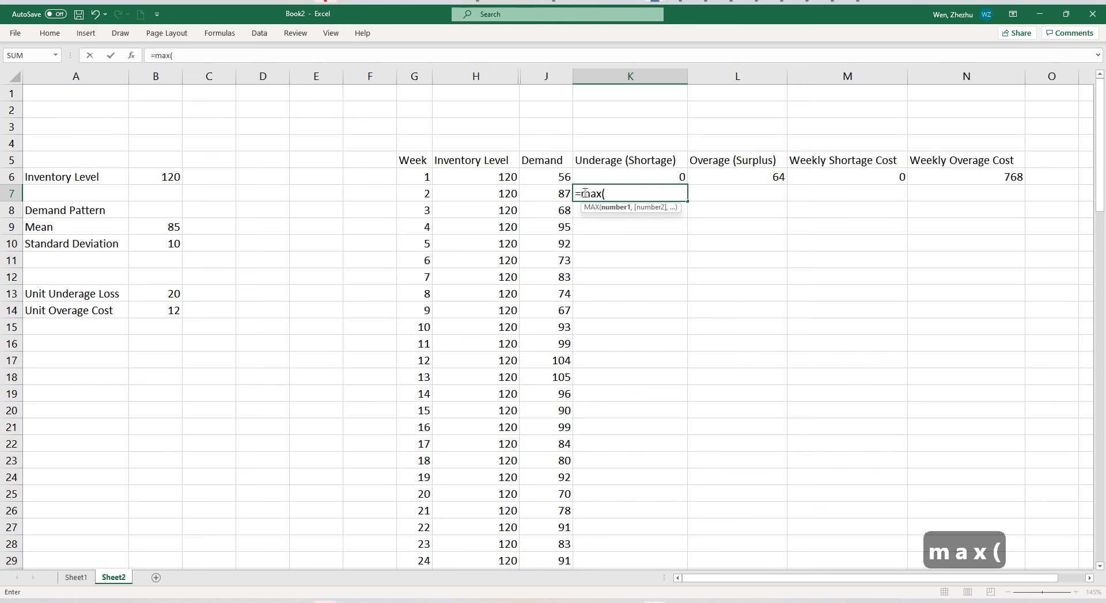
pyautogui.click(614, 192)
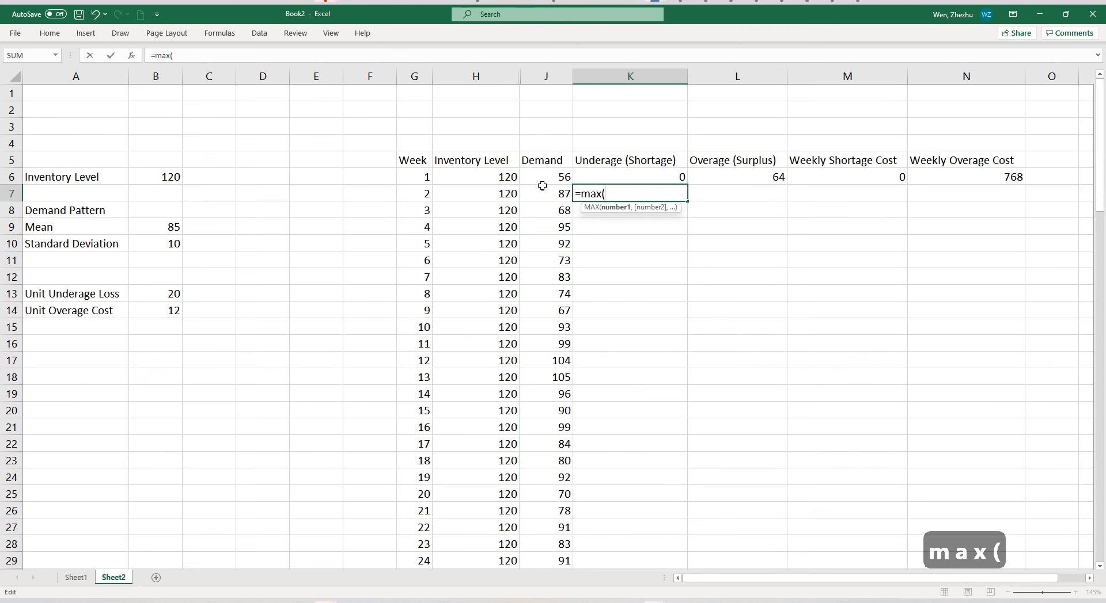
pyautogui.click(131, 56)
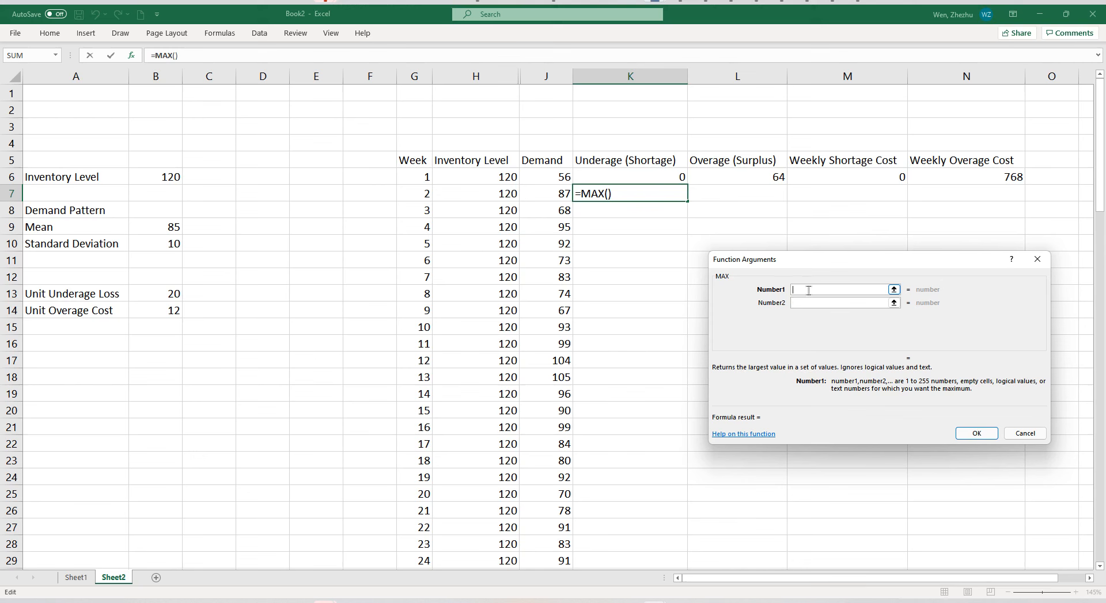
pyautogui.click(807, 305)
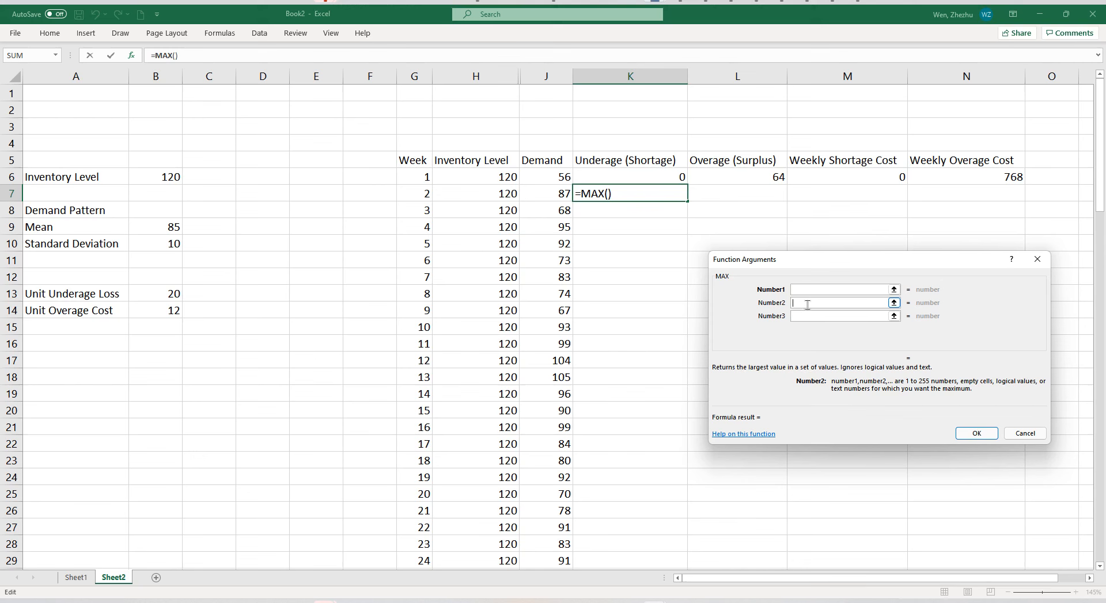
pyautogui.write('0')
pyautogui.click(548, 197)
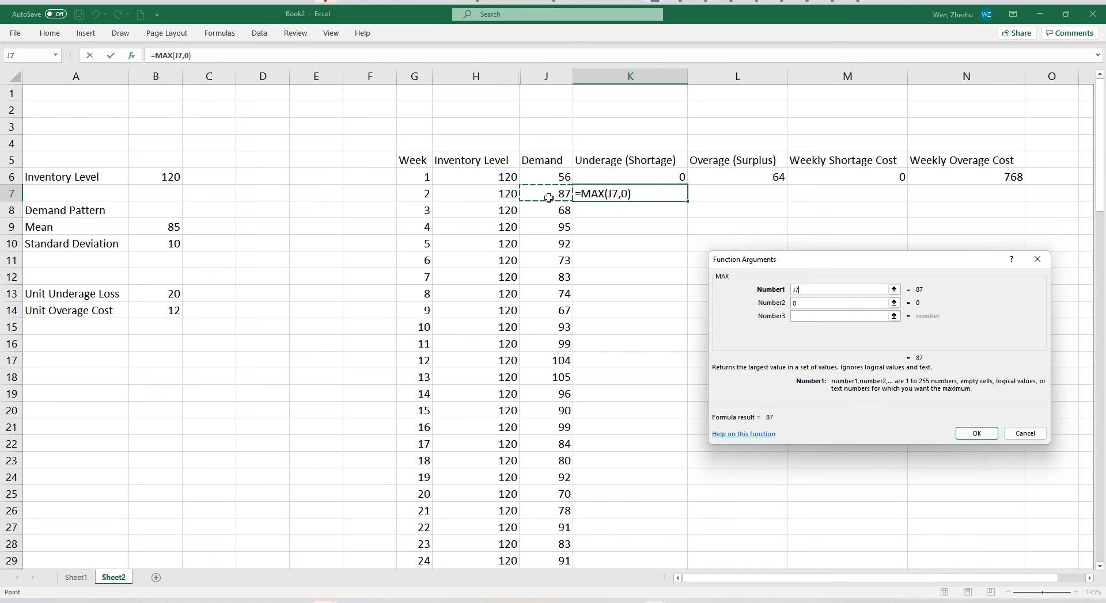
pyautogui.write('-')
pyautogui.click(500, 196)
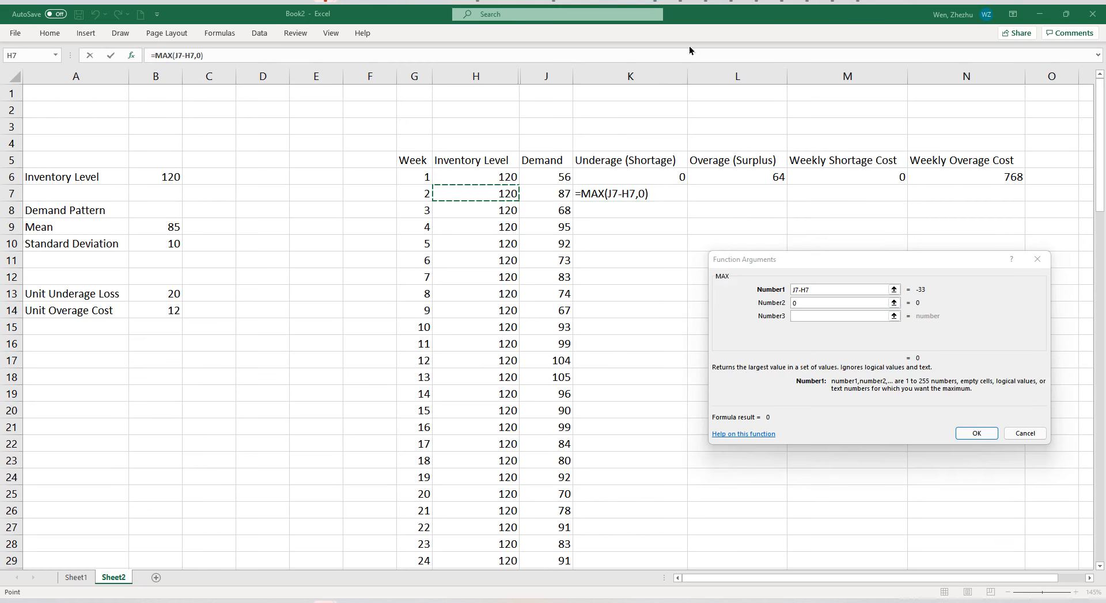
pyautogui.click(769, 349)
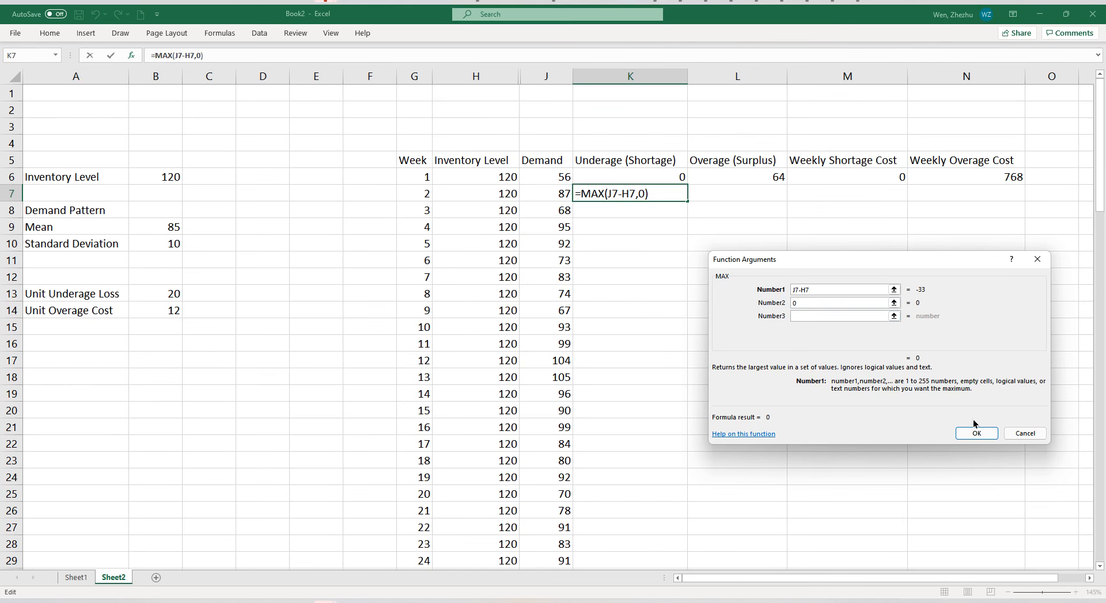
pyautogui.click(977, 437)
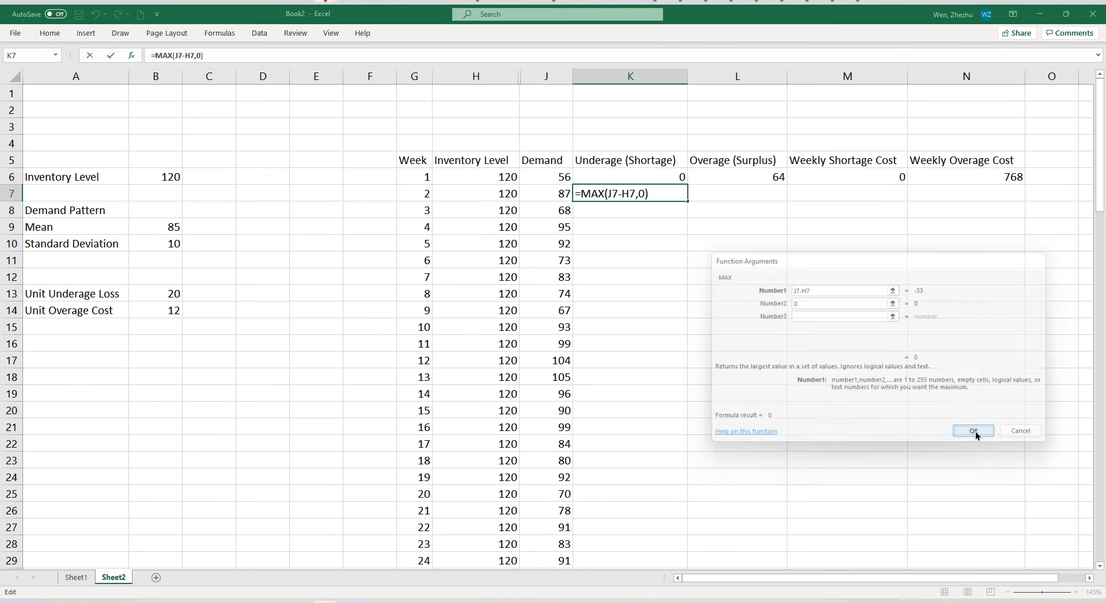
pyautogui.click(676, 194)
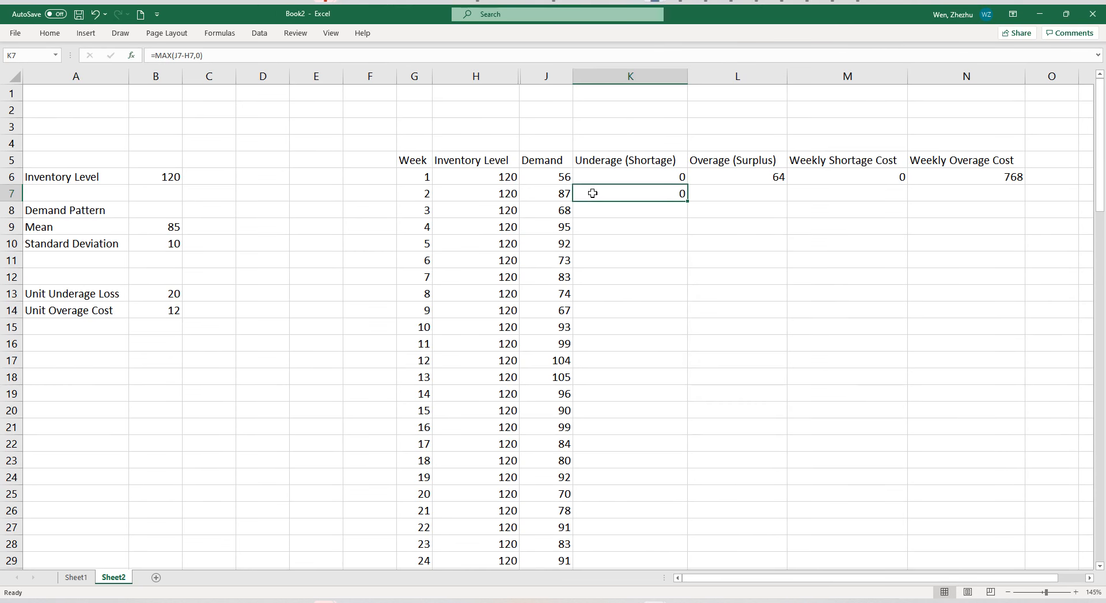
# Calculate the second week's overage in L7 with the MAX function arguments H7-J7 and 0.
pyautogui.moveTo(500, 193); pyautogui.dragTo(532, 195)
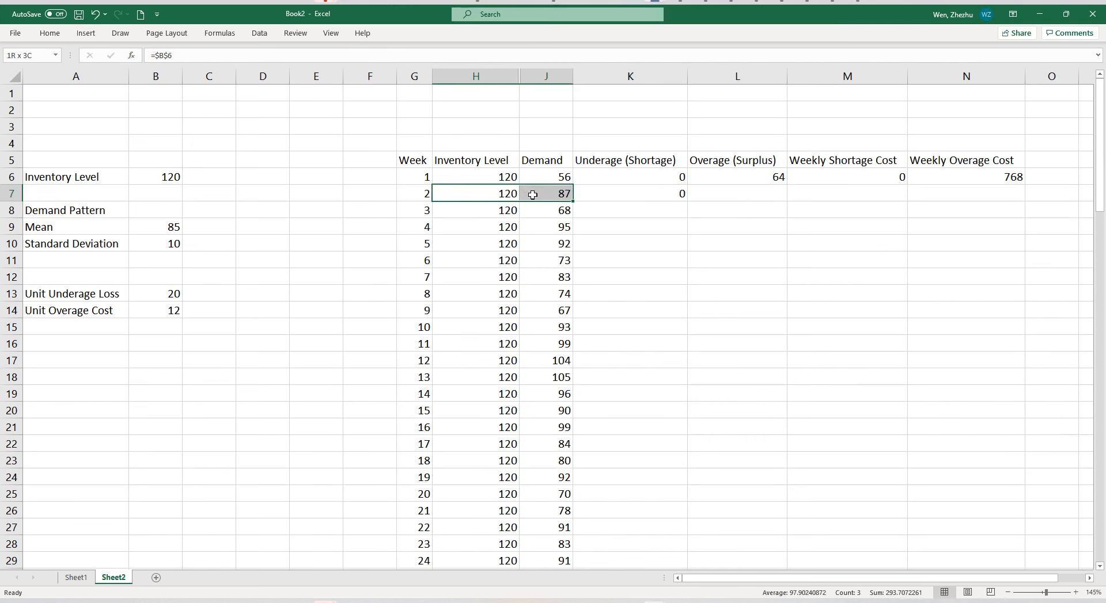
pyautogui.click(724, 194)
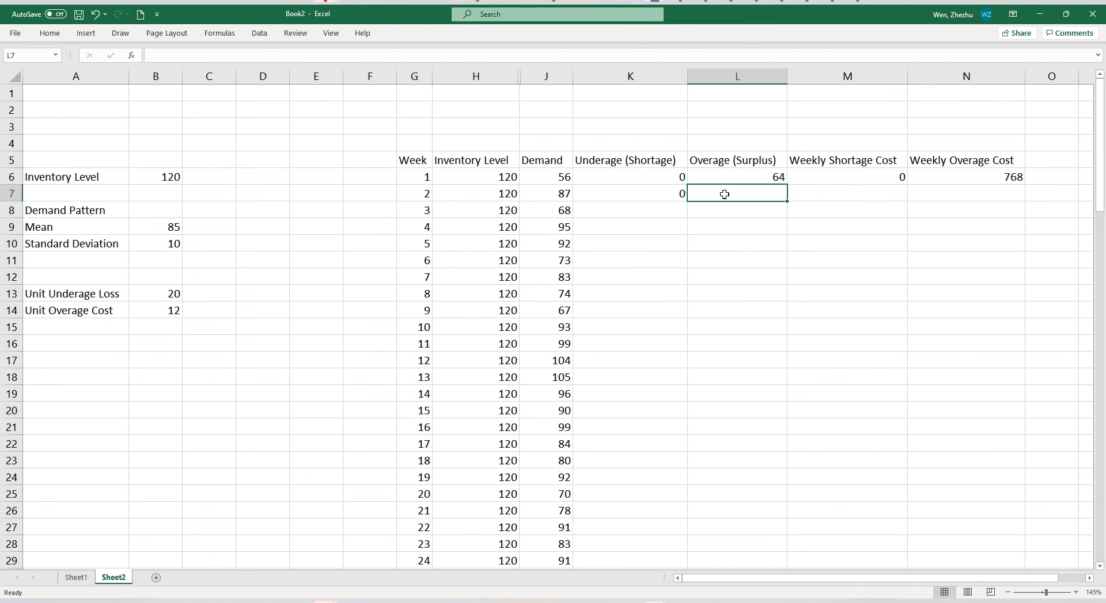
pyautogui.write('=max(')
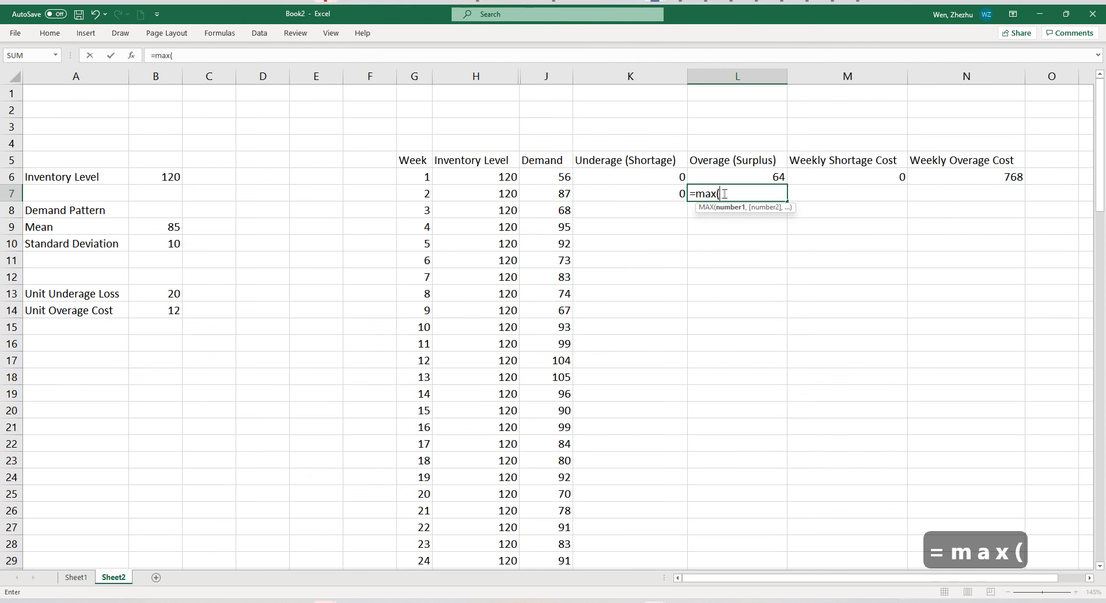
pyautogui.click(132, 56)
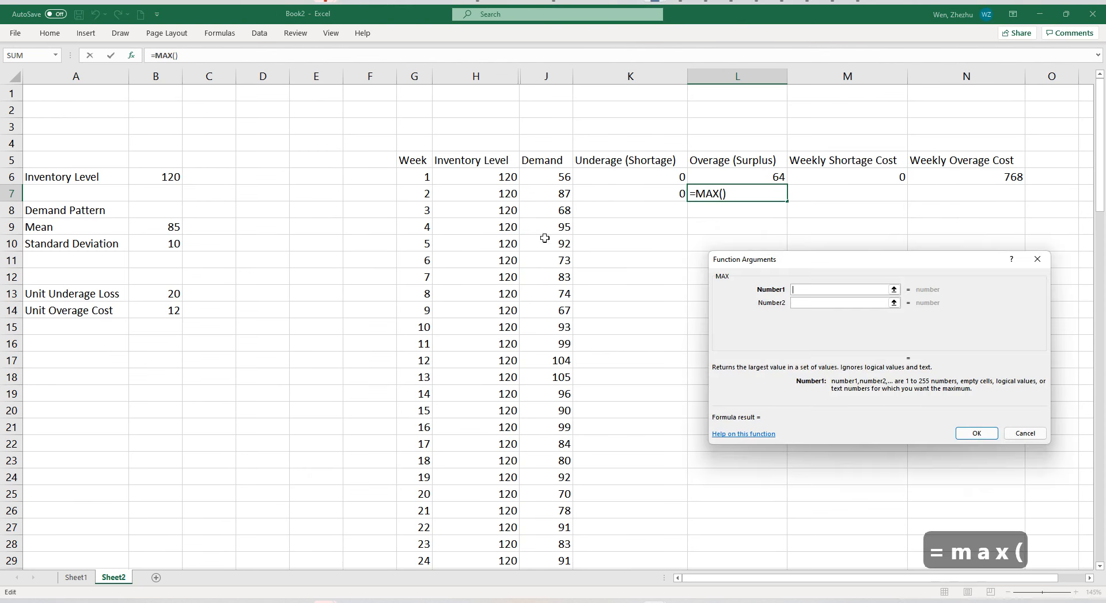
pyautogui.moveTo(776, 270); pyautogui.dragTo(757, 285)
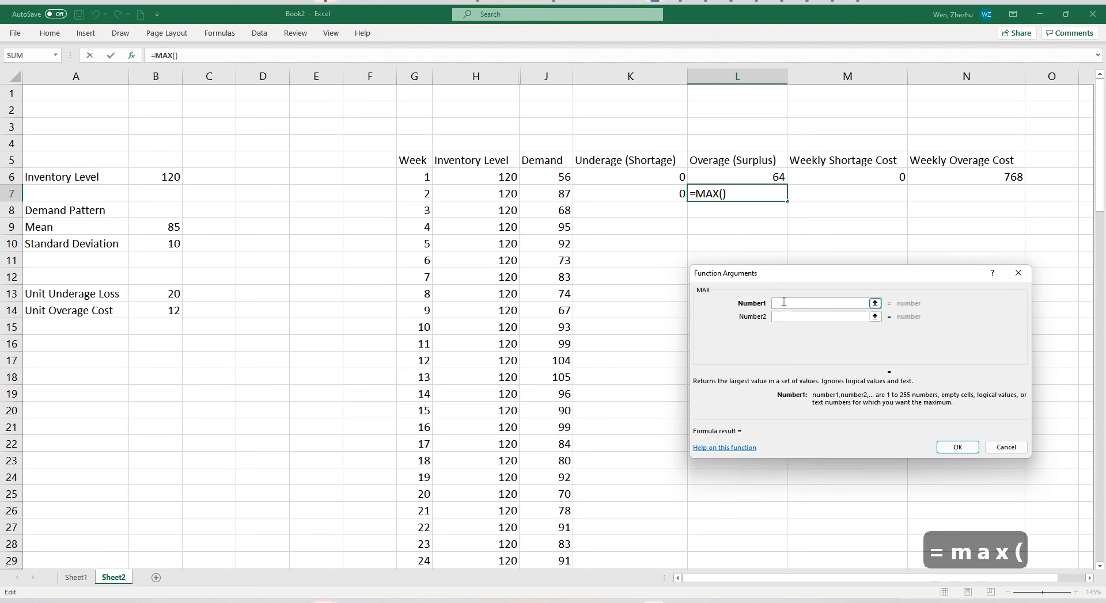
pyautogui.click(480, 193)
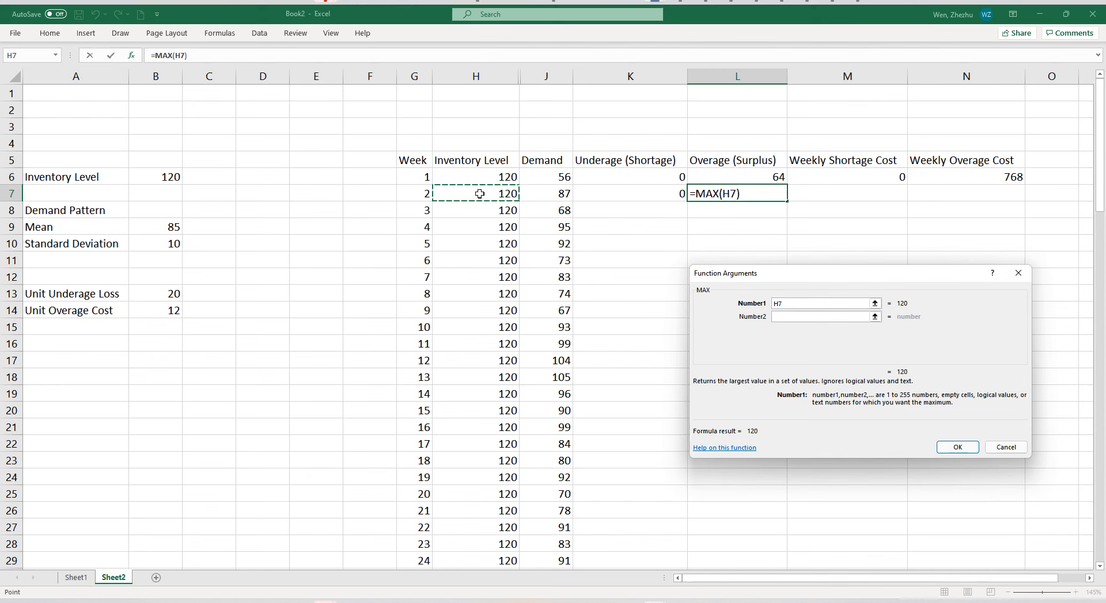
pyautogui.write('-')
pyautogui.click(545, 193)
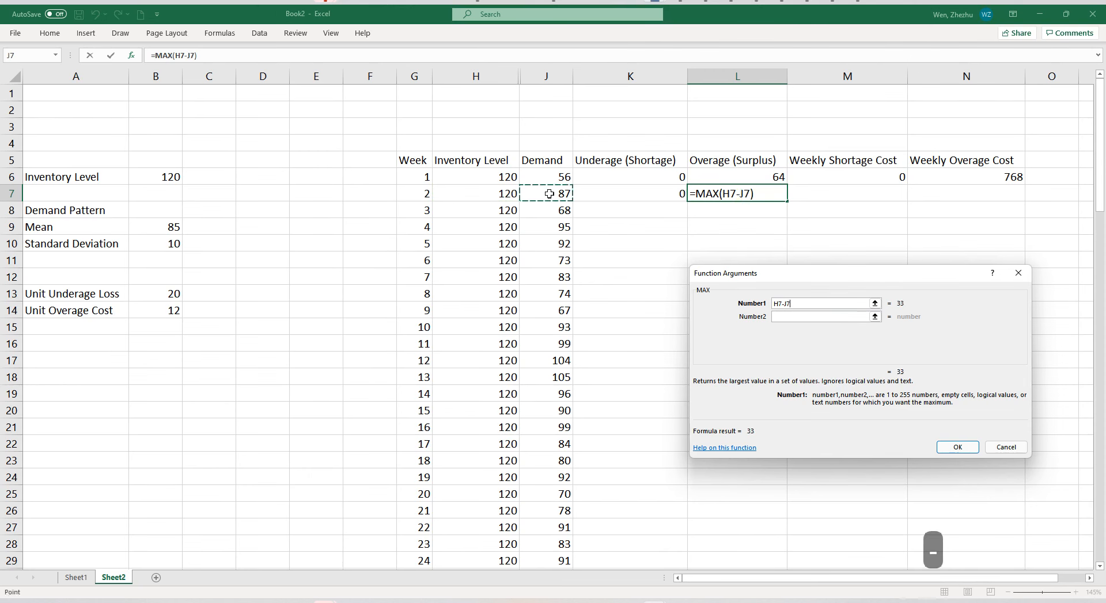
pyautogui.click(783, 317)
pyautogui.write('0')
pyautogui.click(950, 448)
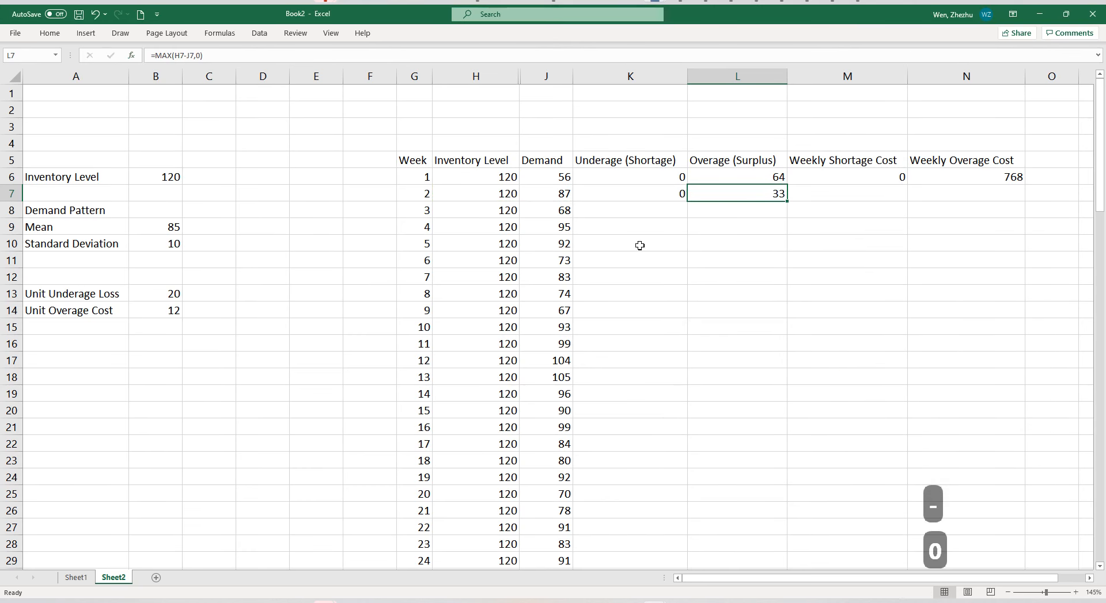
# Display the sheet's formulas to examine the underage, overage and weekly cost columns, and return to showing values.
pyautogui.hotkey('ctrl', '`')
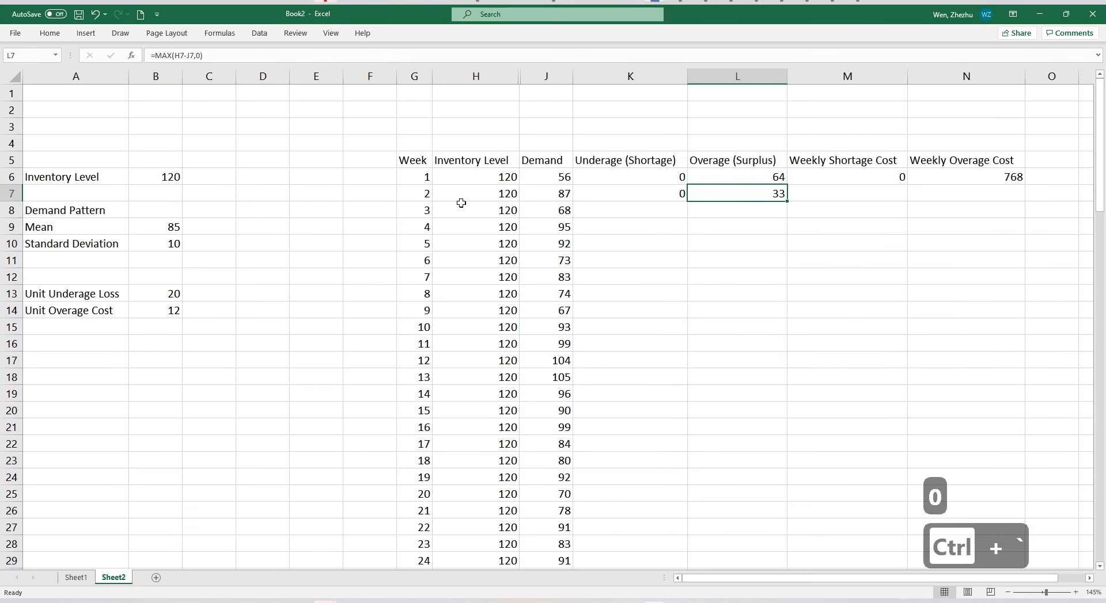
pyautogui.click(218, 35)
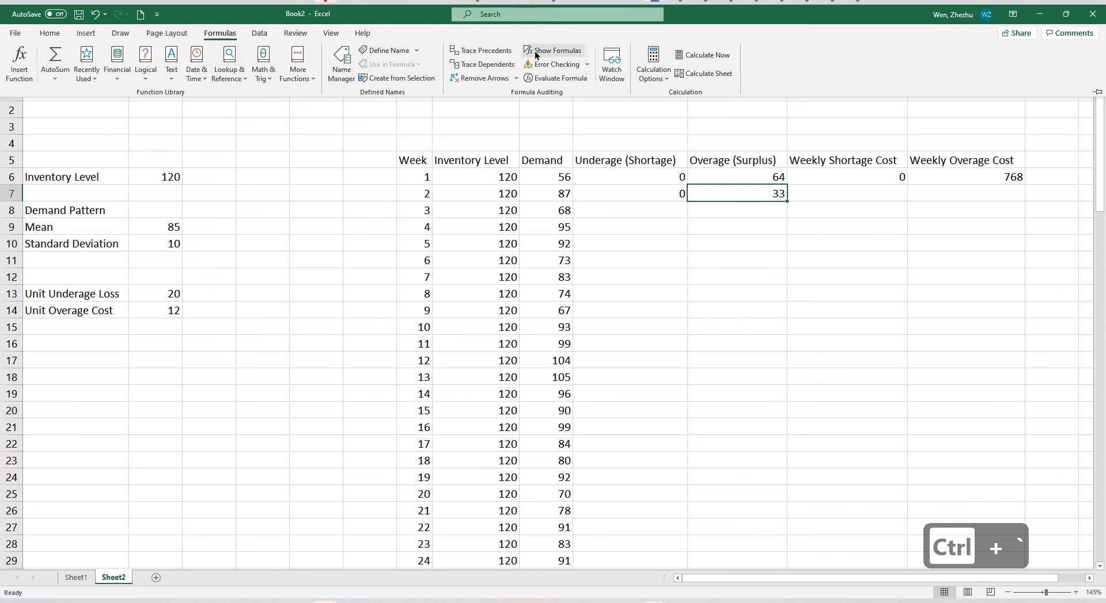
pyautogui.hotkey('ctrl', '`')
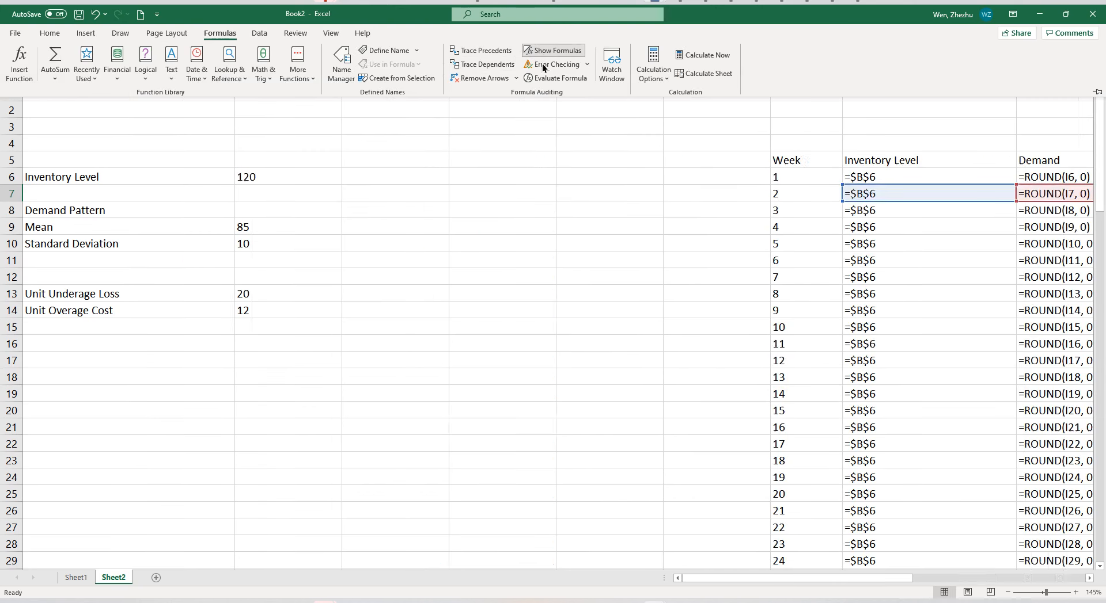
pyautogui.moveTo(789, 582); pyautogui.dragTo(986, 590)
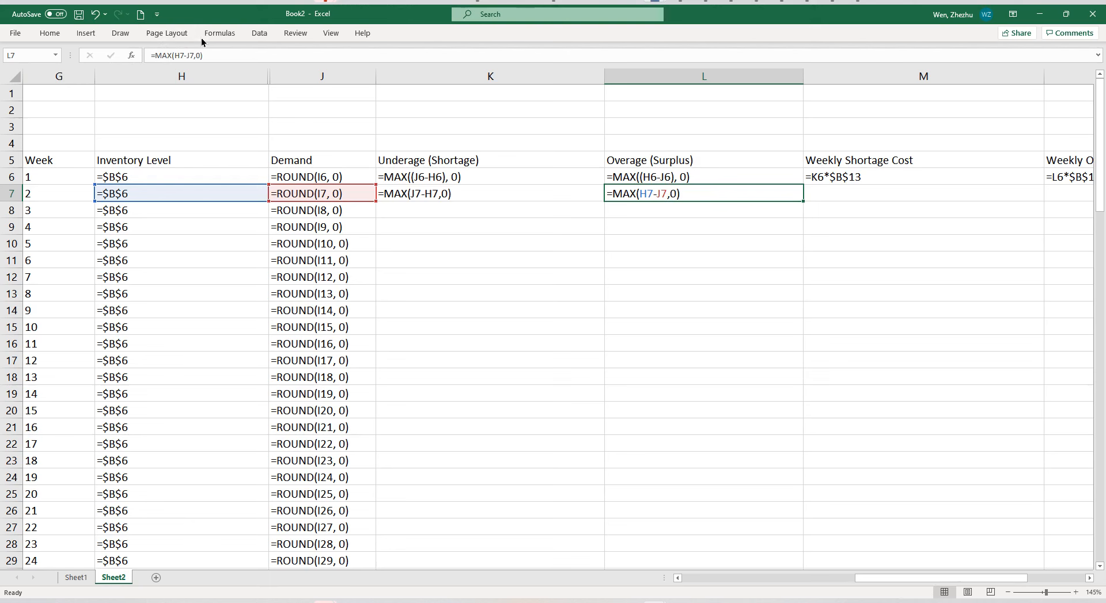
pyautogui.click(219, 33)
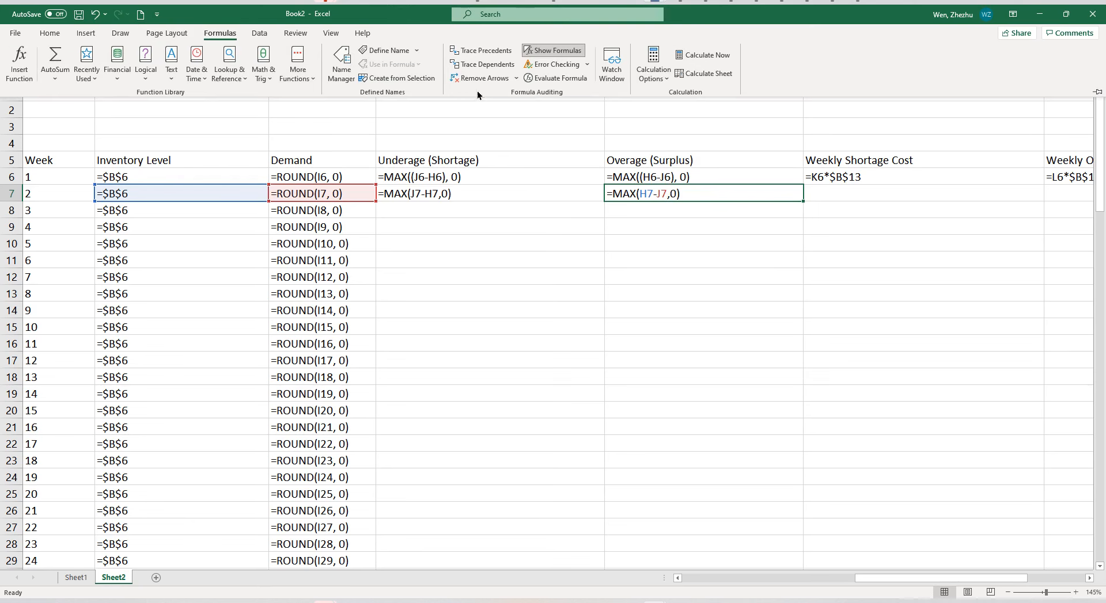
pyautogui.click(558, 50)
# Copy the weekly cost formulas in M6:N6 to row 7 and fill K7:N7 down through week 100.
pyautogui.click(512, 198)
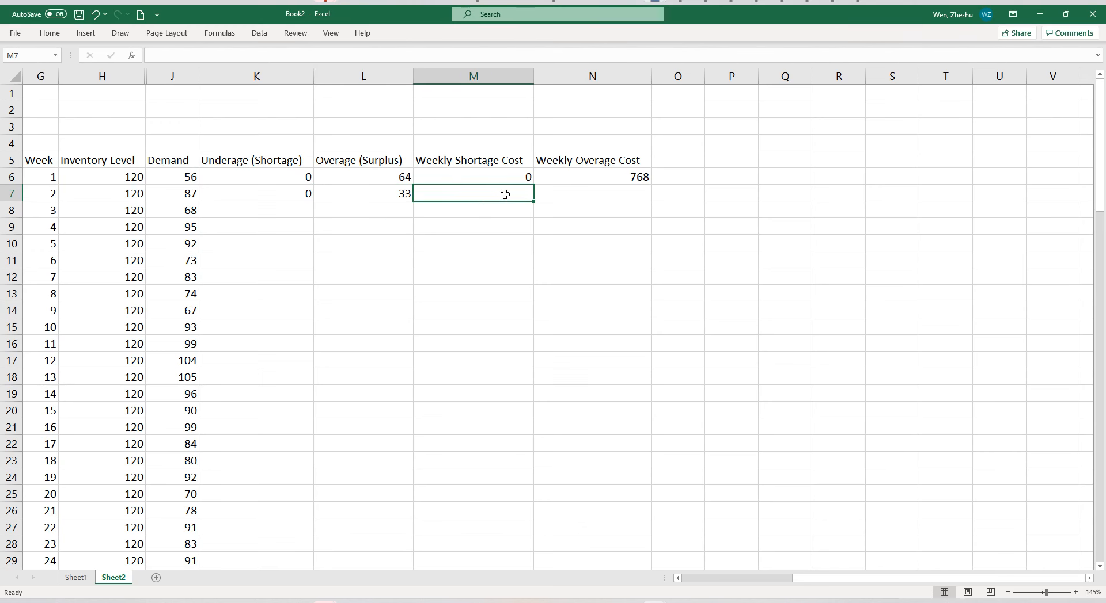
pyautogui.click(768, 581)
pyautogui.moveTo(785, 583); pyautogui.dragTo(818, 582)
pyautogui.moveTo(726, 172); pyautogui.dragTo(918, 200)
pyautogui.moveTo(539, 197); pyautogui.dragTo(910, 197)
pyautogui.doubleClick(916, 200)
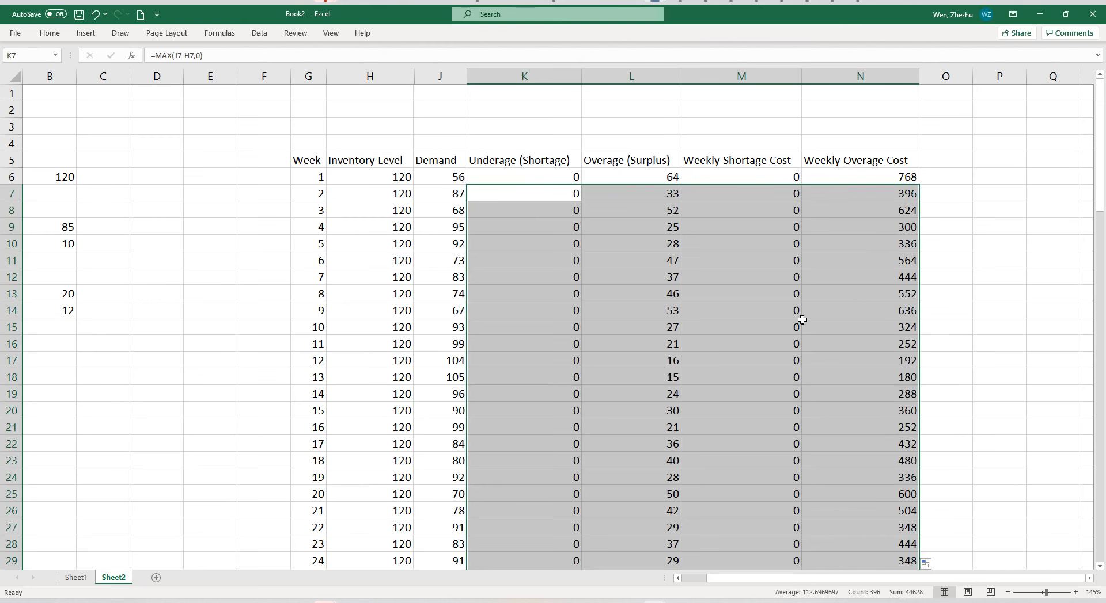
# Examine the filled rows through the later weeks and the Weekly Shortage Cost and Weekly Overage Cost columns.
pyautogui.scroll(-17, 808, 561)
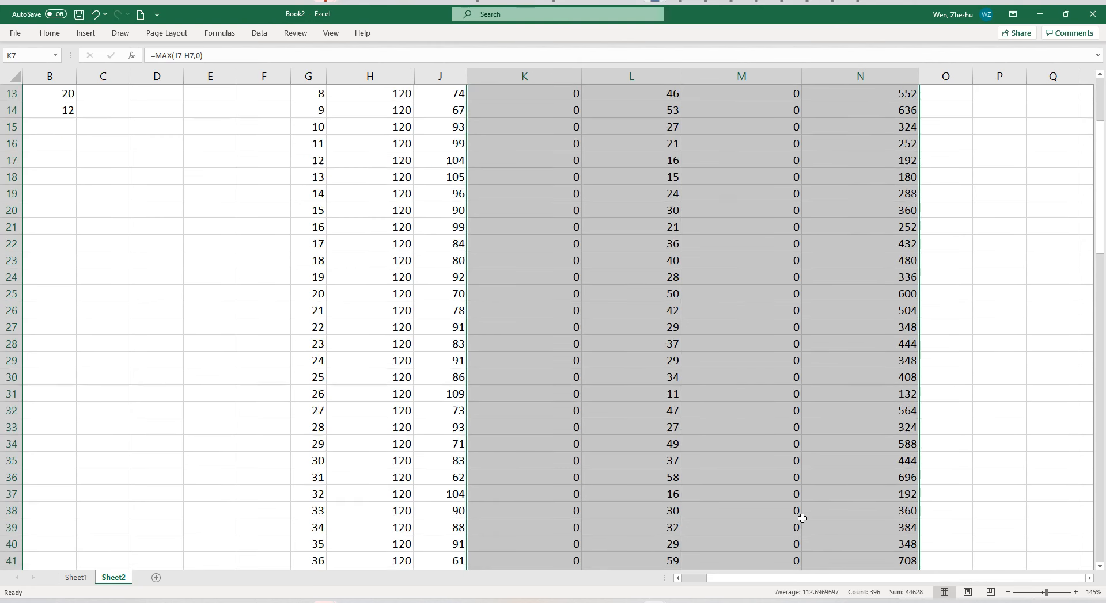
pyautogui.scroll(-8, 803, 513)
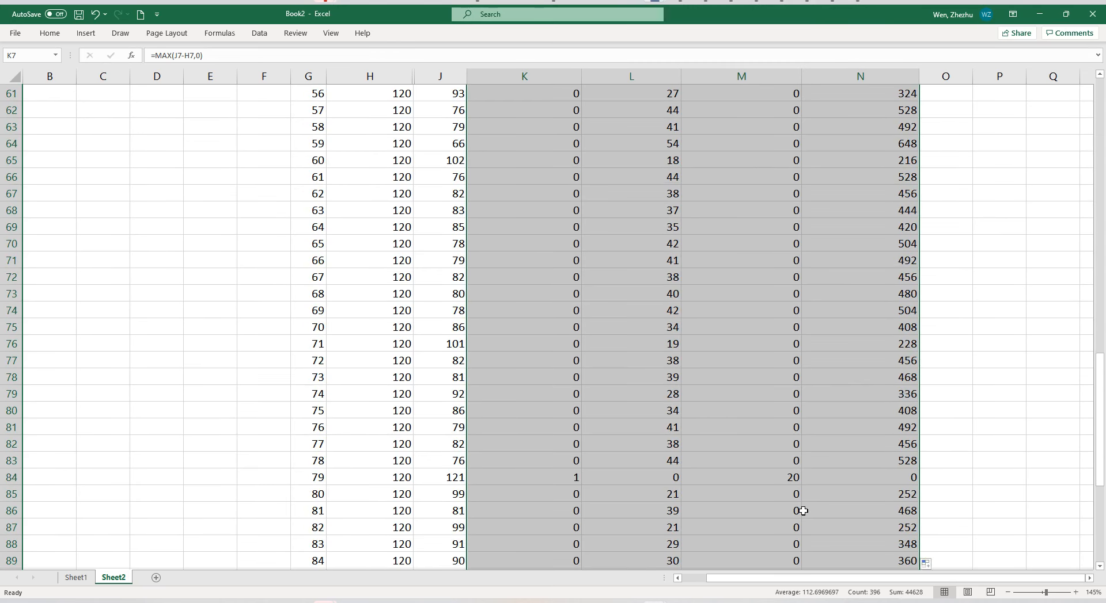
pyautogui.scroll(20, 803, 509)
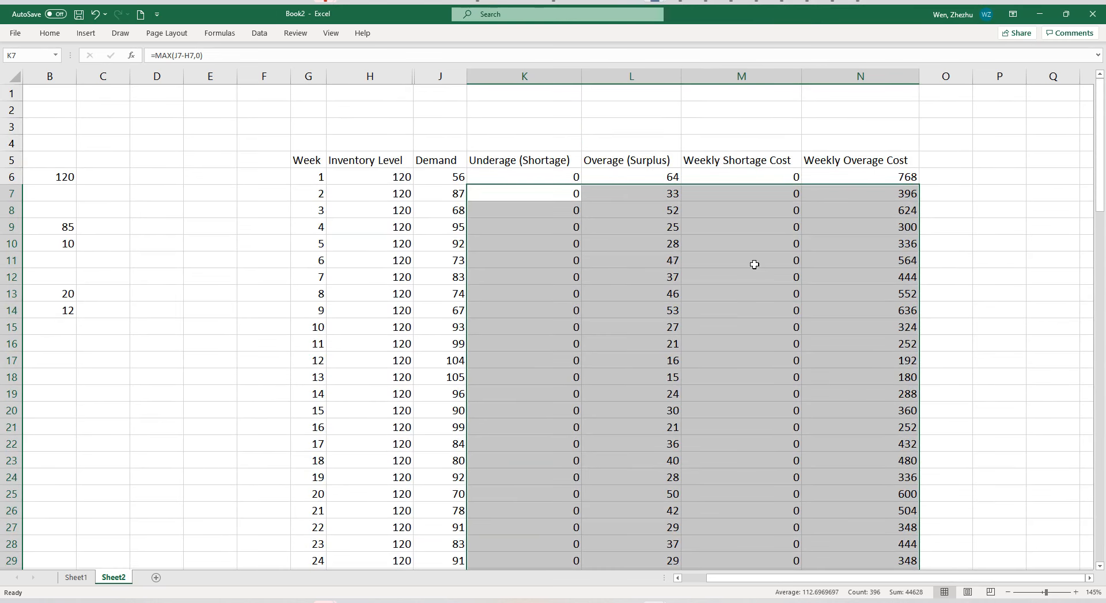
pyautogui.click(743, 74)
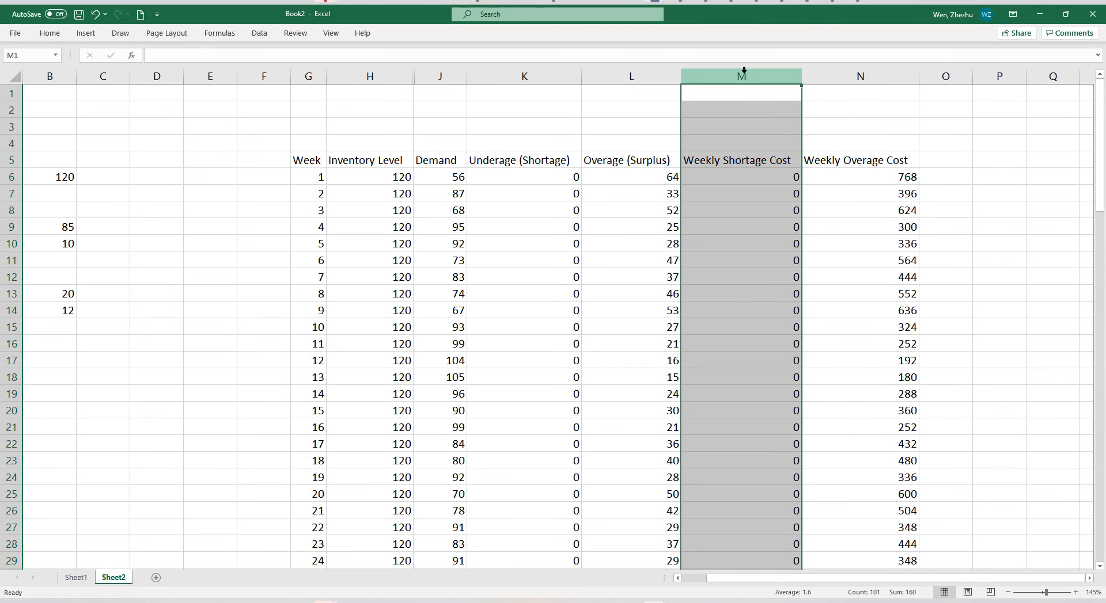
pyautogui.click(840, 76)
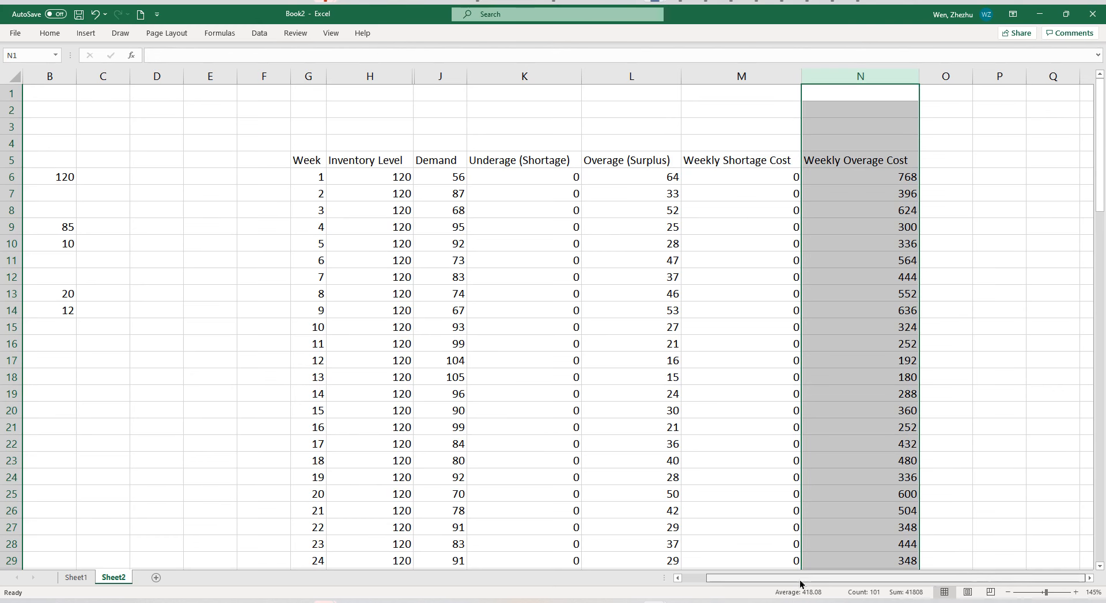
pyautogui.moveTo(800, 583); pyautogui.dragTo(749, 582)
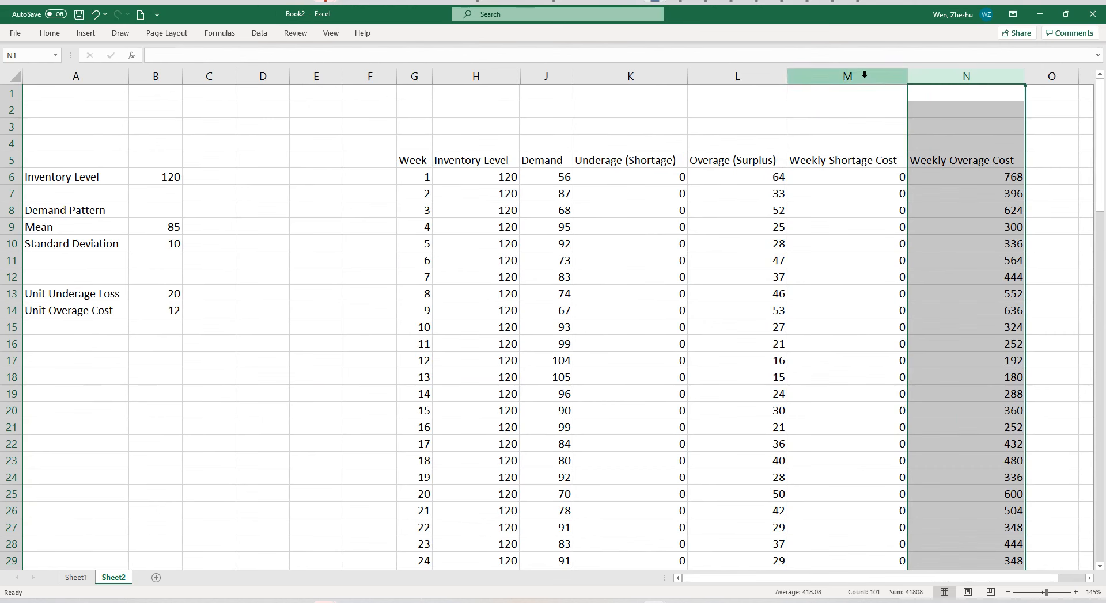
pyautogui.moveTo(864, 76); pyautogui.dragTo(924, 76)
# Enter the label "Total Loss" in A17.
pyautogui.click(85, 358)
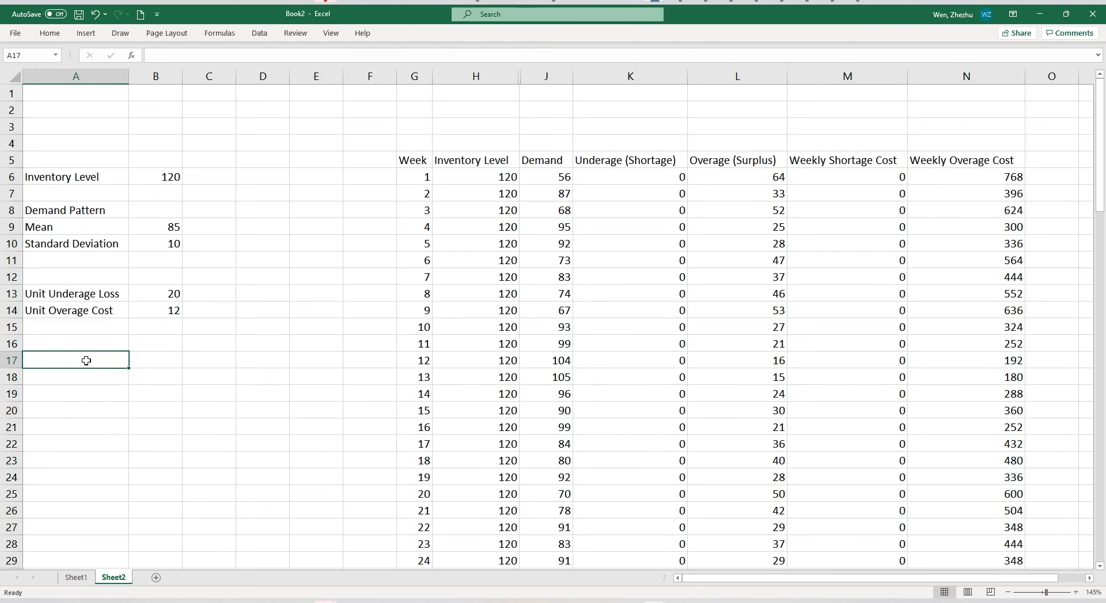
pyautogui.write('Total Loss')
pyautogui.press('Return')
# Calculate the total loss in B17 as the sum of both weekly cost columns with the formula =SUM(M:N).
pyautogui.press('Right')
pyautogui.press('Up')
pyautogui.write('=')
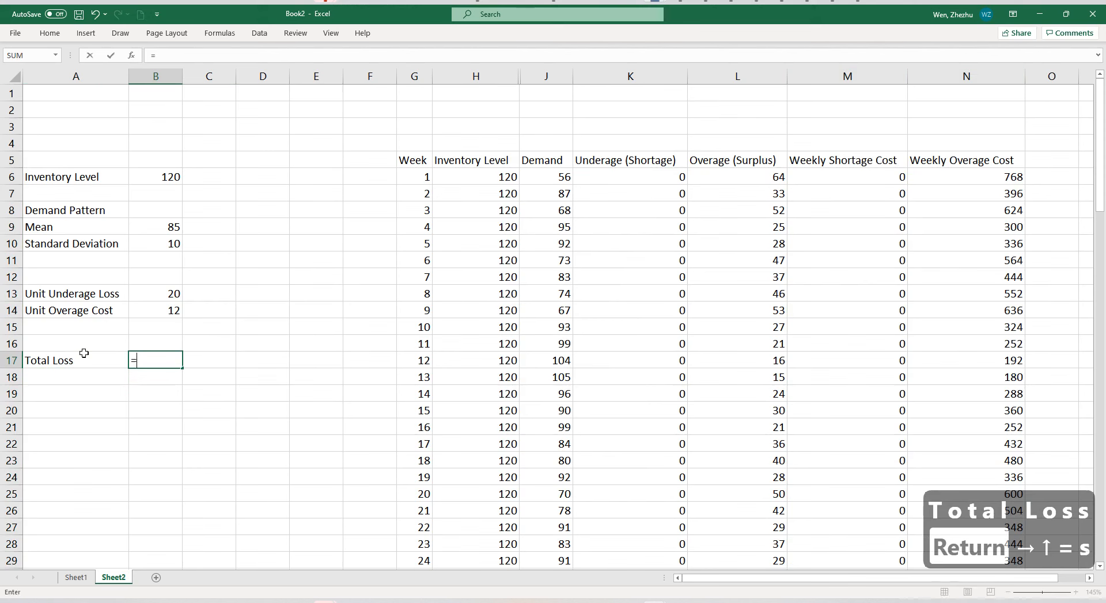
pyautogui.write('sum(M')
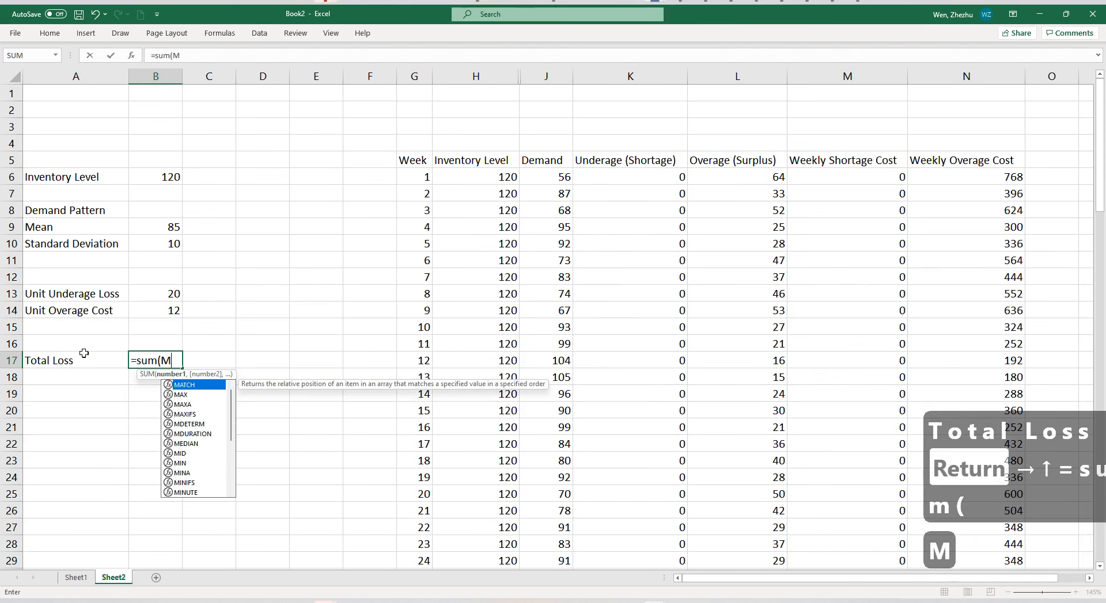
pyautogui.write(':N)')
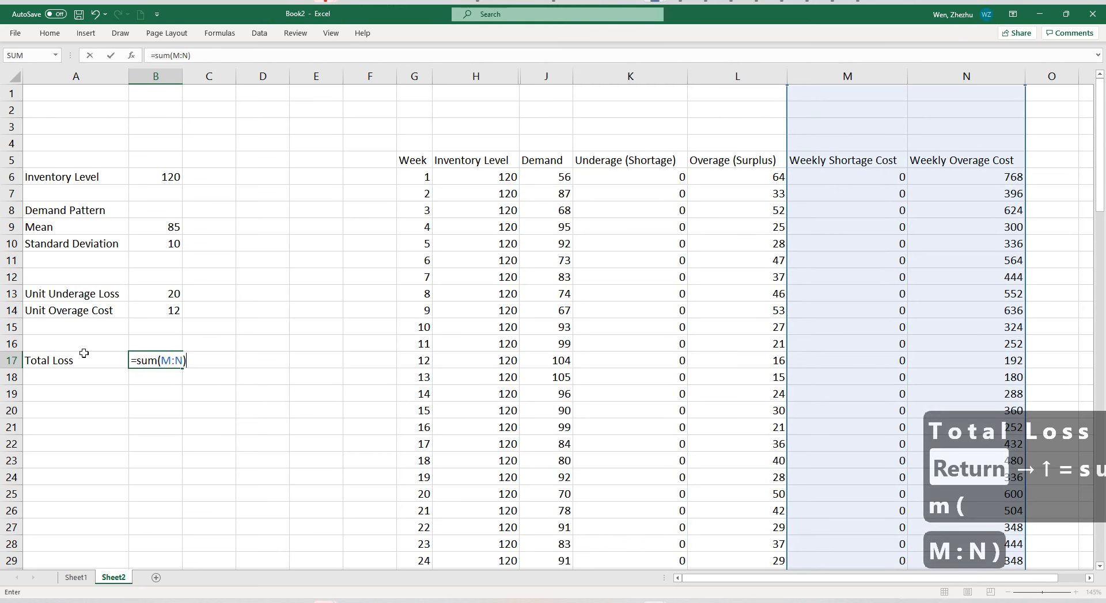
pyautogui.hscroll(4, 543, 210)
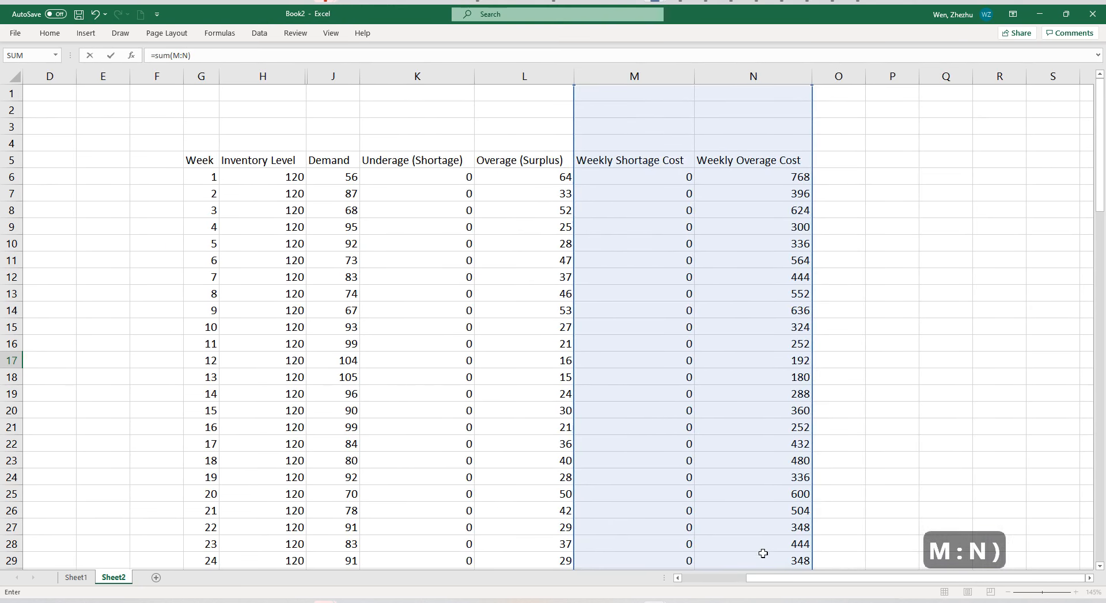
pyautogui.hscroll(-3, 725, 588)
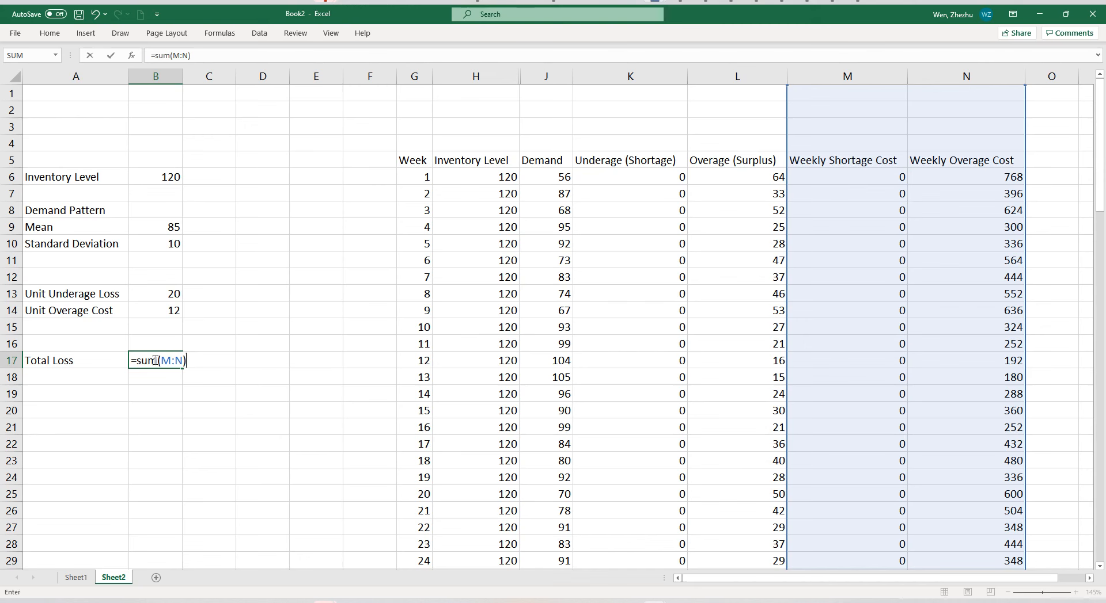
pyautogui.press('Return')
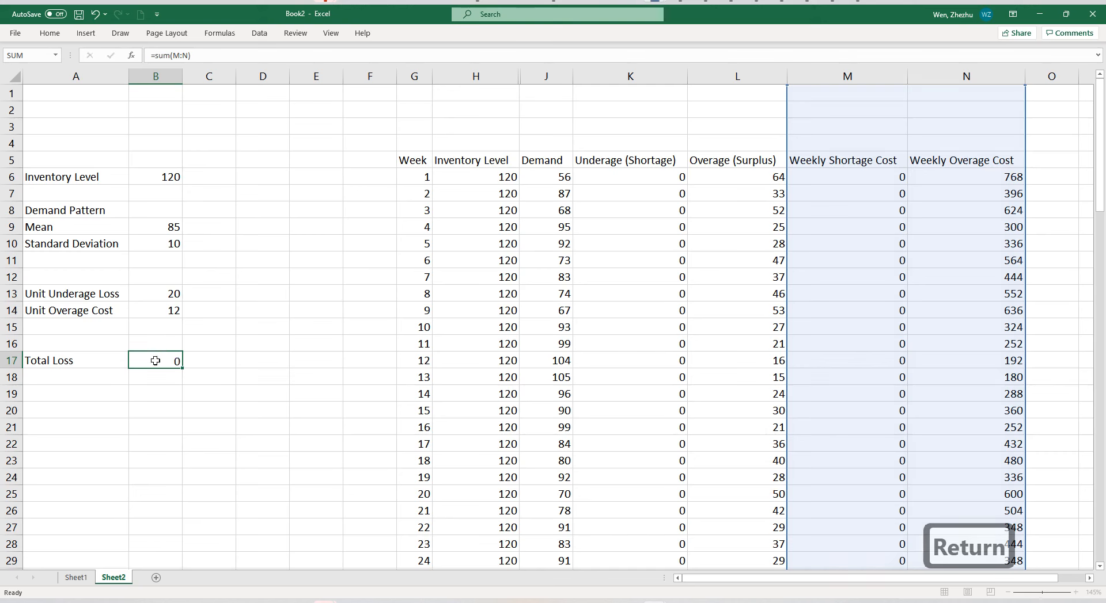
pyautogui.click(181, 440)
pyautogui.moveTo(104, 364); pyautogui.dragTo(159, 362)
pyautogui.click(165, 427)
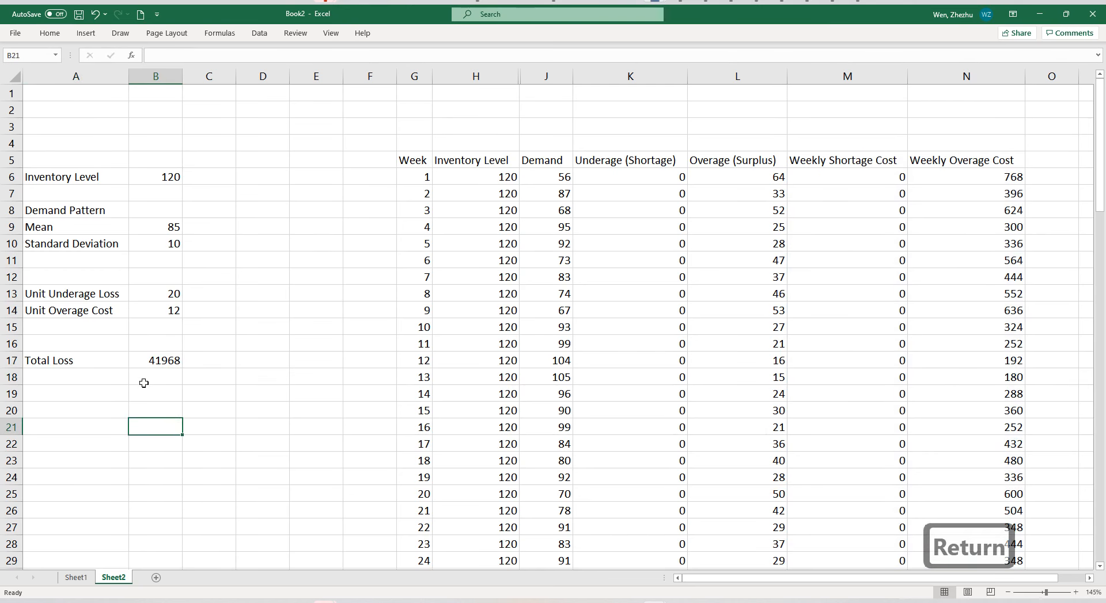
pyautogui.click(170, 177)
pyautogui.click(166, 360)
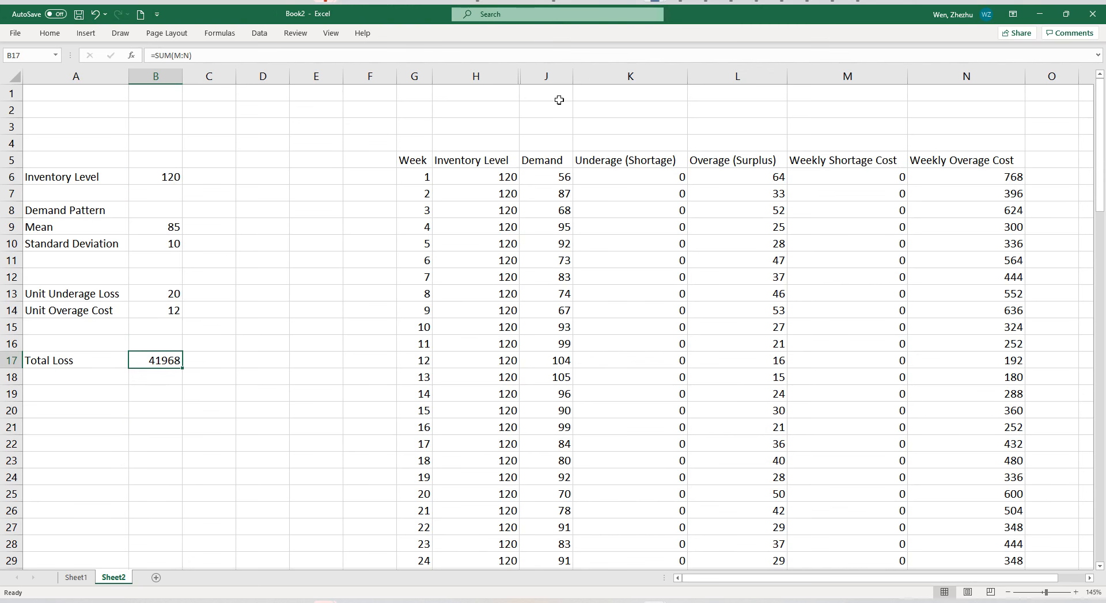
# Switch to the Simulation Guide presentation in PowerPoint and examine Question 1 and its total loss formula on slide 9.
pyautogui.click(772, 2)
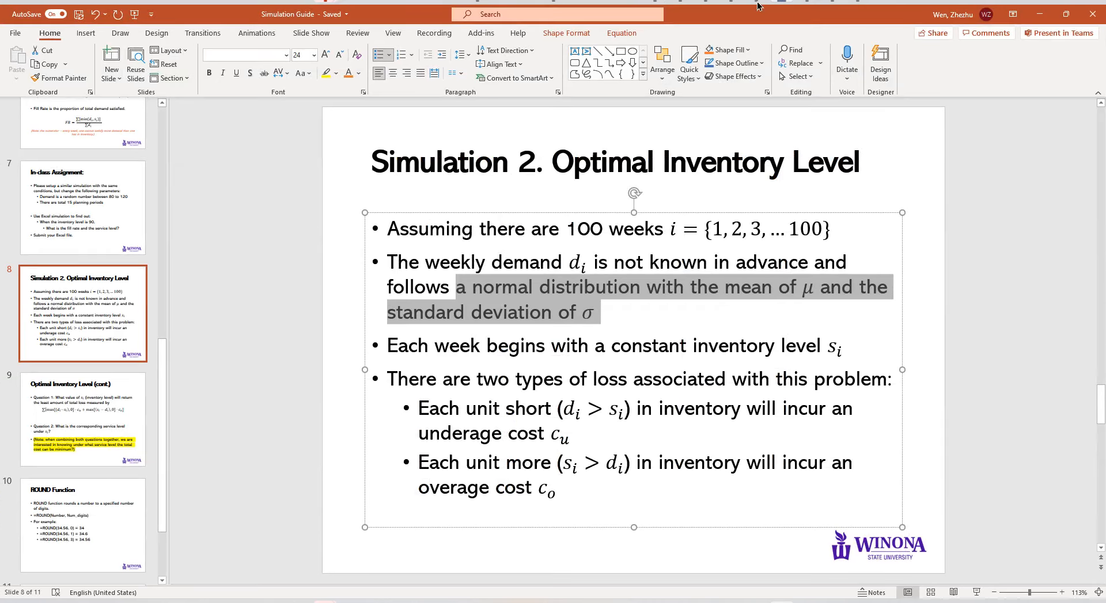
pyautogui.click(285, 255)
pyautogui.scroll(-1, 509, 320)
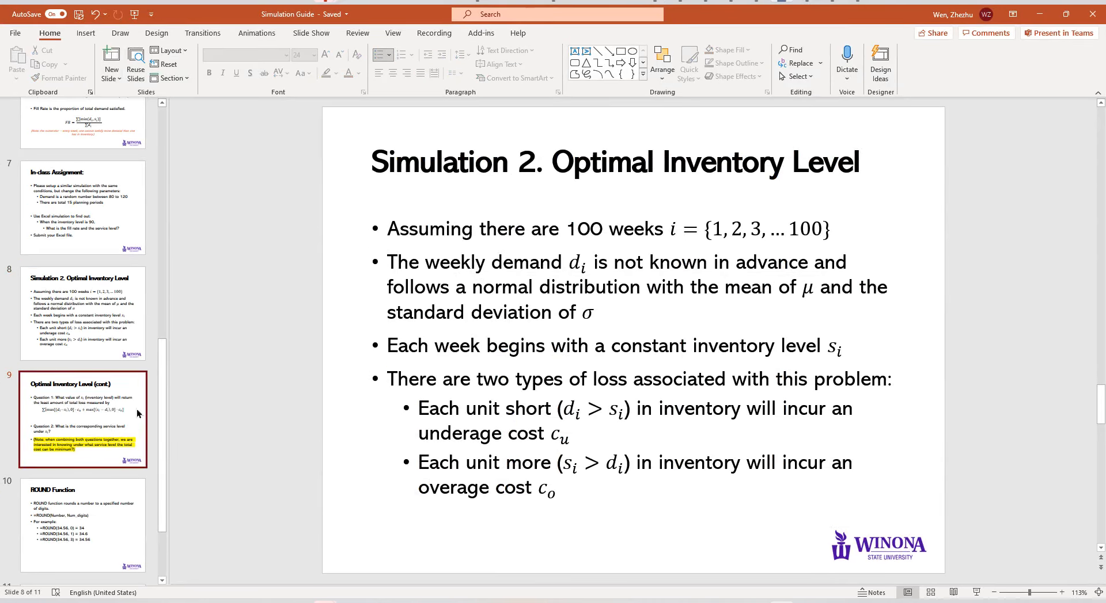
pyautogui.moveTo(492, 235); pyautogui.dragTo(756, 232)
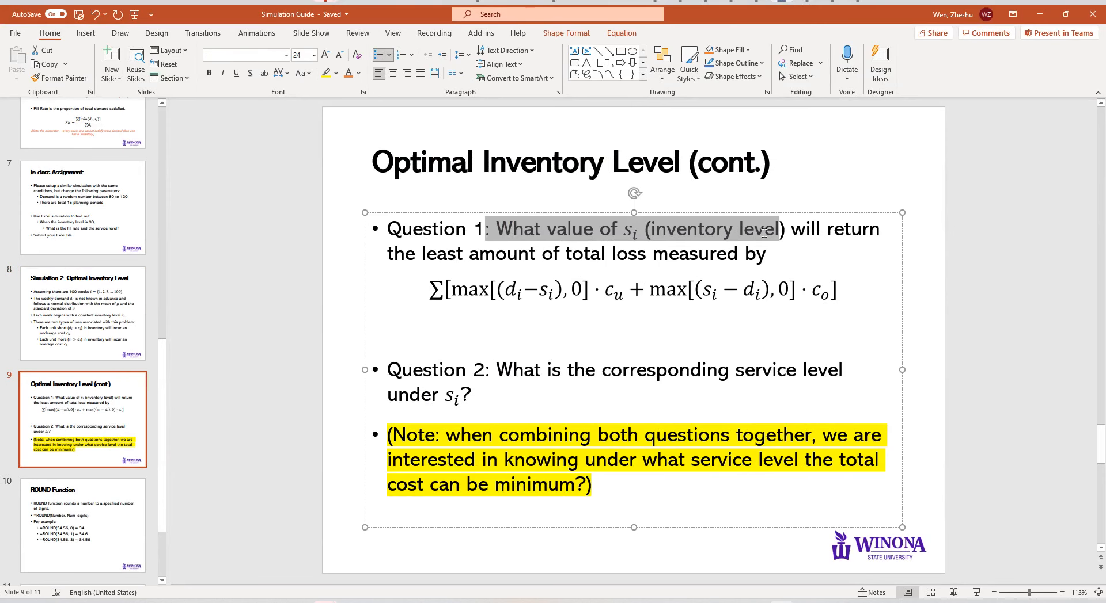
pyautogui.click(800, 257)
pyautogui.moveTo(406, 296); pyautogui.dragTo(853, 286)
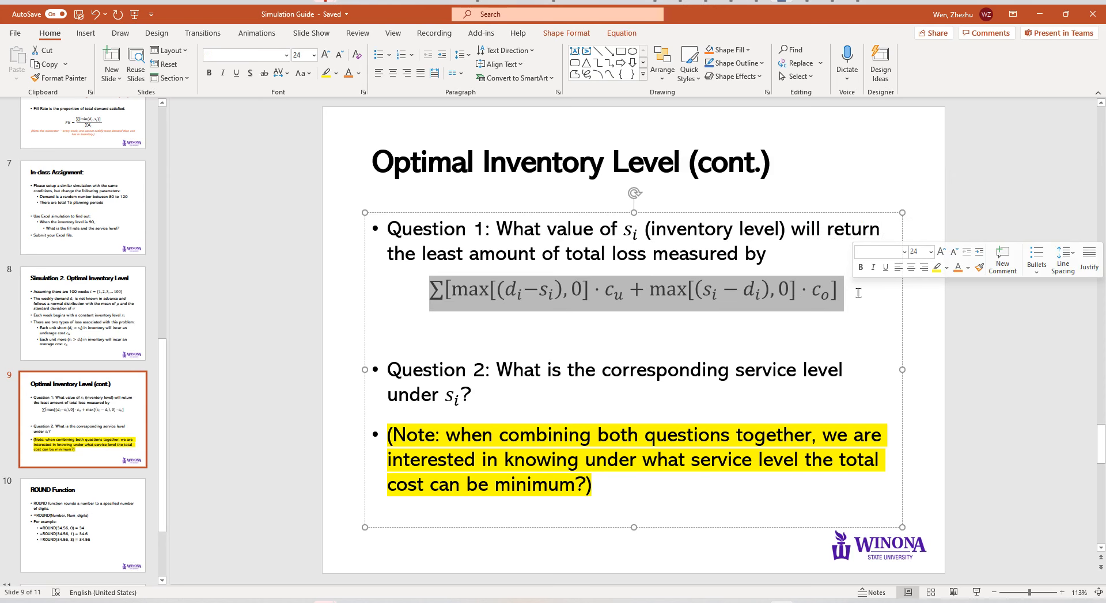
pyautogui.moveTo(857, 293); pyautogui.dragTo(343, 288)
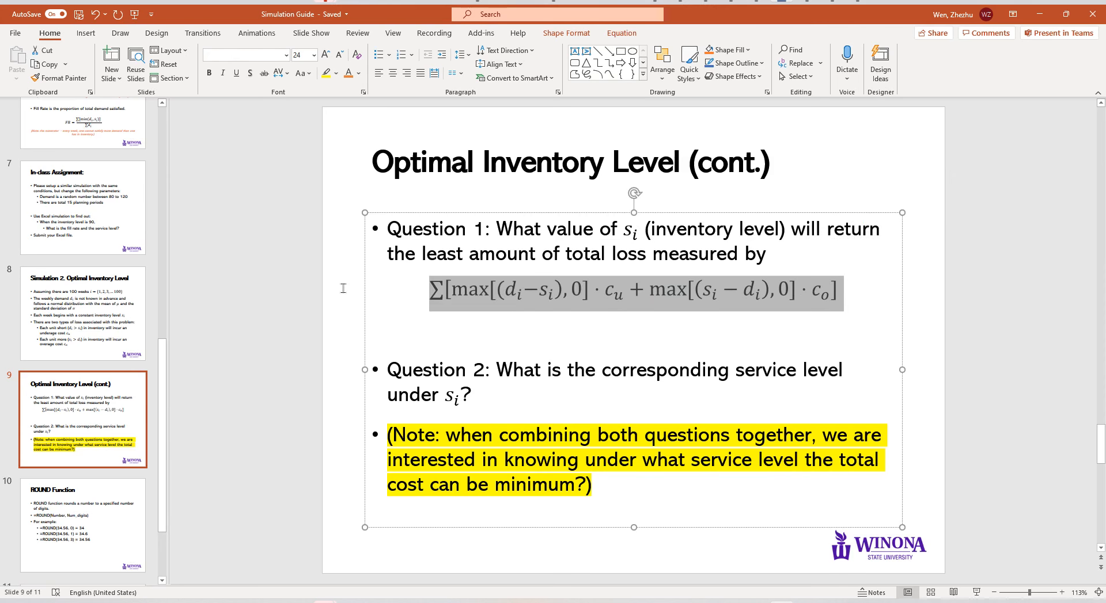
# Switch back to the Excel workbook and fill the Inventory Level cells A6:B6 with the green theme color.
pyautogui.click(1039, 14)
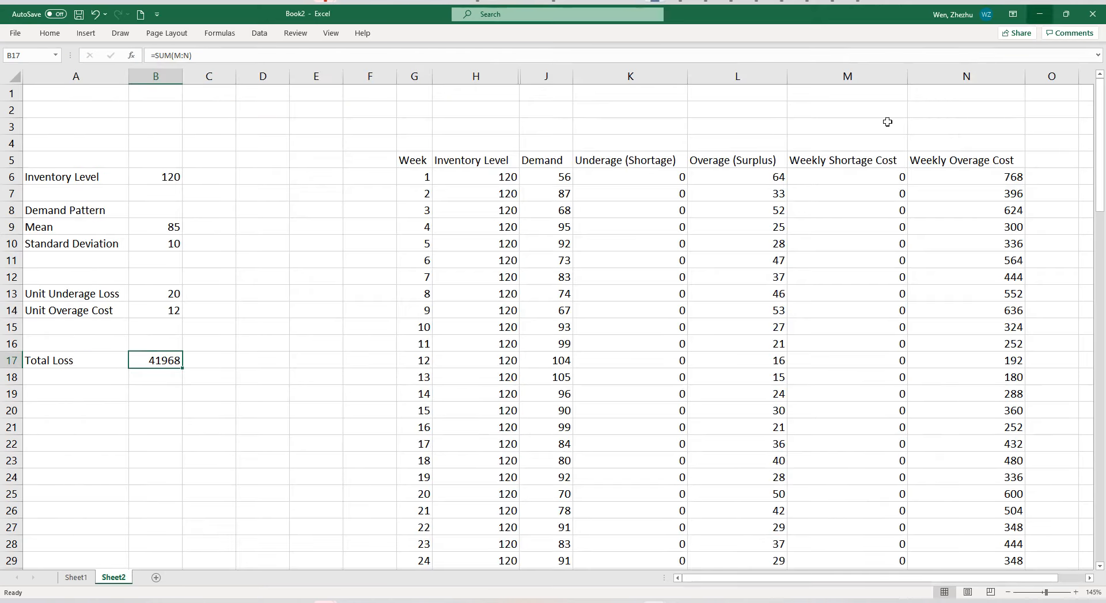
pyautogui.click(203, 425)
pyautogui.click(82, 361)
pyautogui.click(154, 361)
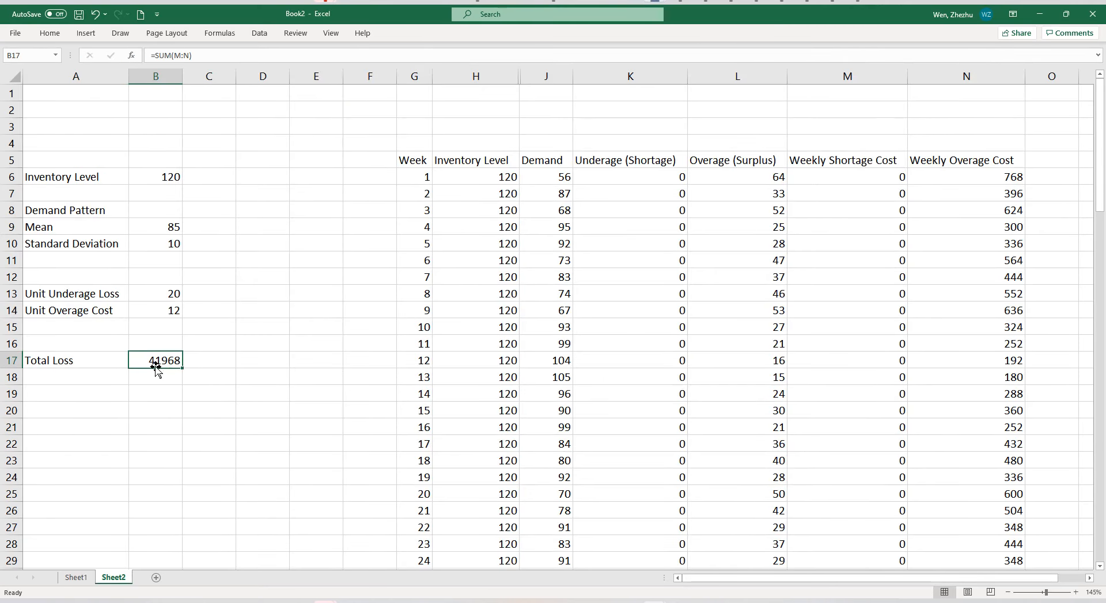
pyautogui.click(148, 422)
pyautogui.moveTo(114, 183); pyautogui.dragTo(151, 176)
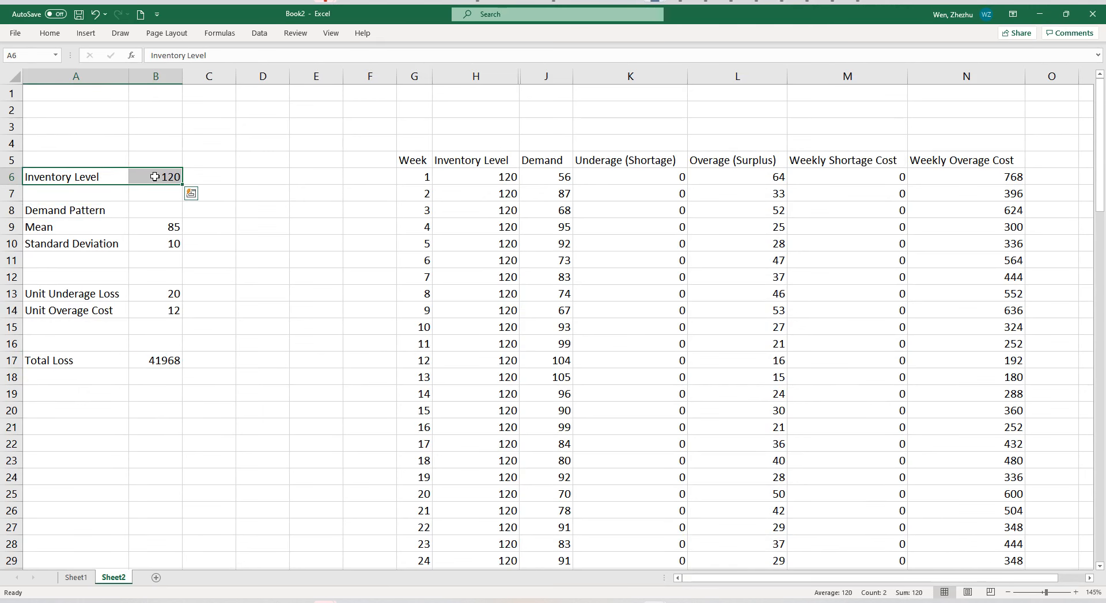
pyautogui.click(58, 33)
pyautogui.click(196, 73)
pyautogui.click(275, 102)
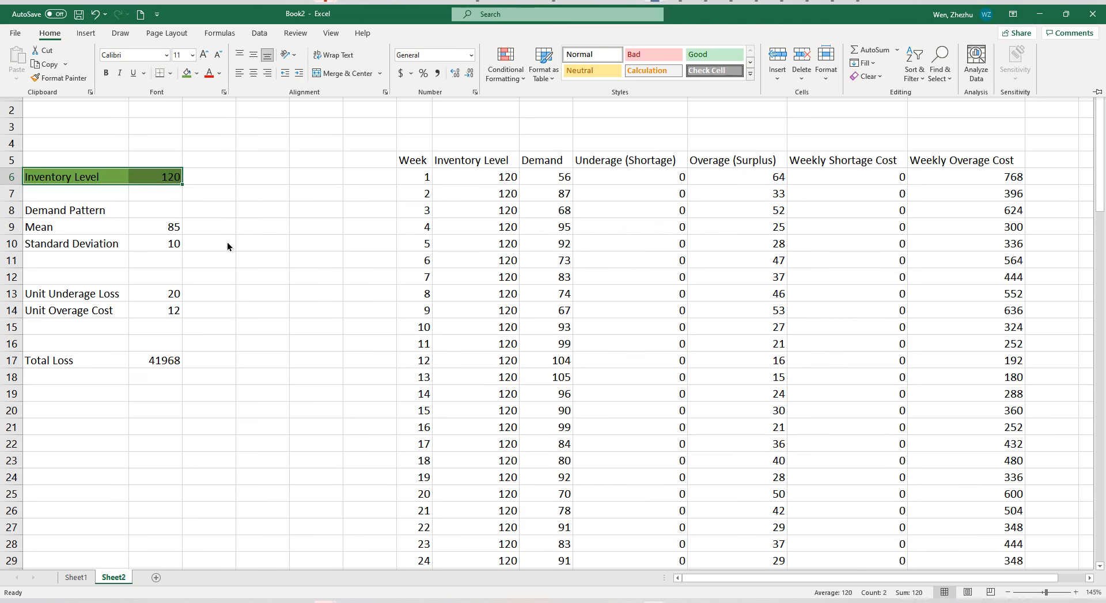
# Fill the Total Loss cells A17:B17 with the gold theme color.
pyautogui.click(65, 357)
pyautogui.moveTo(66, 357); pyautogui.dragTo(141, 360)
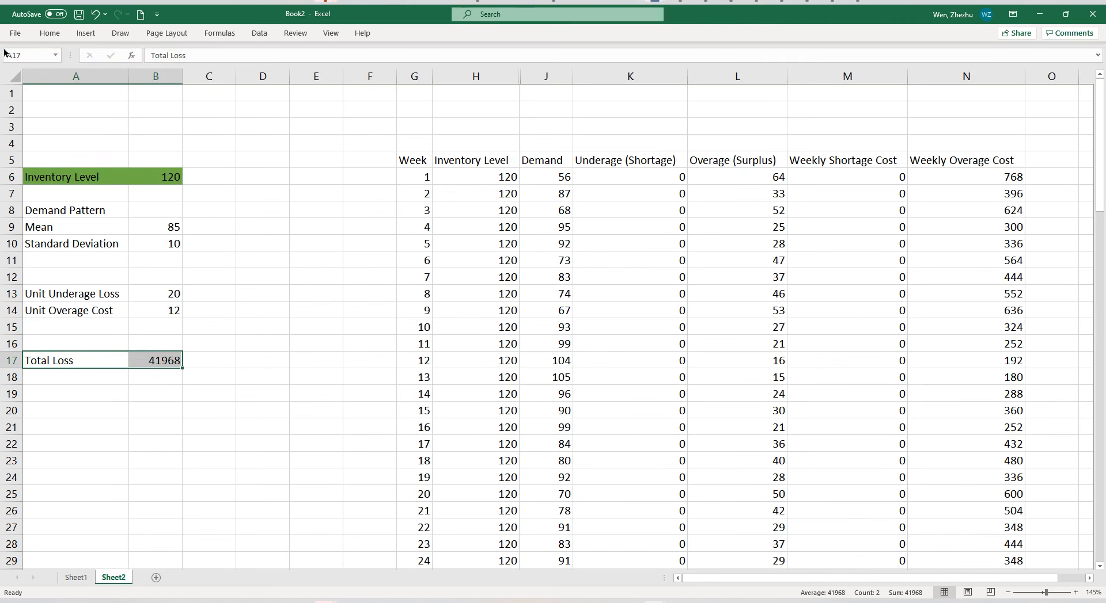
pyautogui.click(49, 33)
pyautogui.click(196, 73)
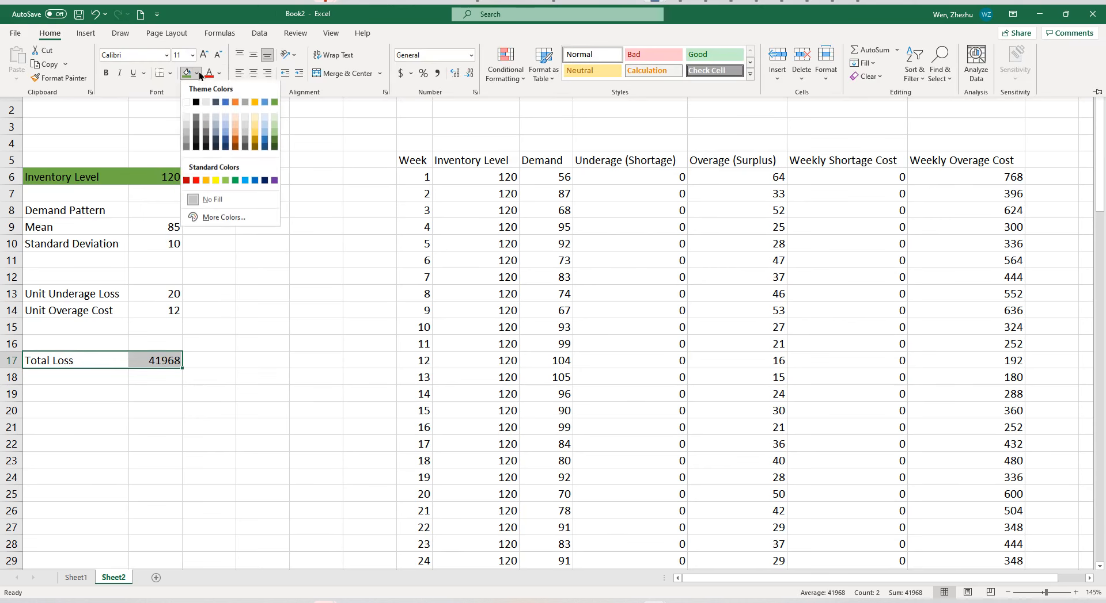
pyautogui.click(255, 102)
pyautogui.click(248, 356)
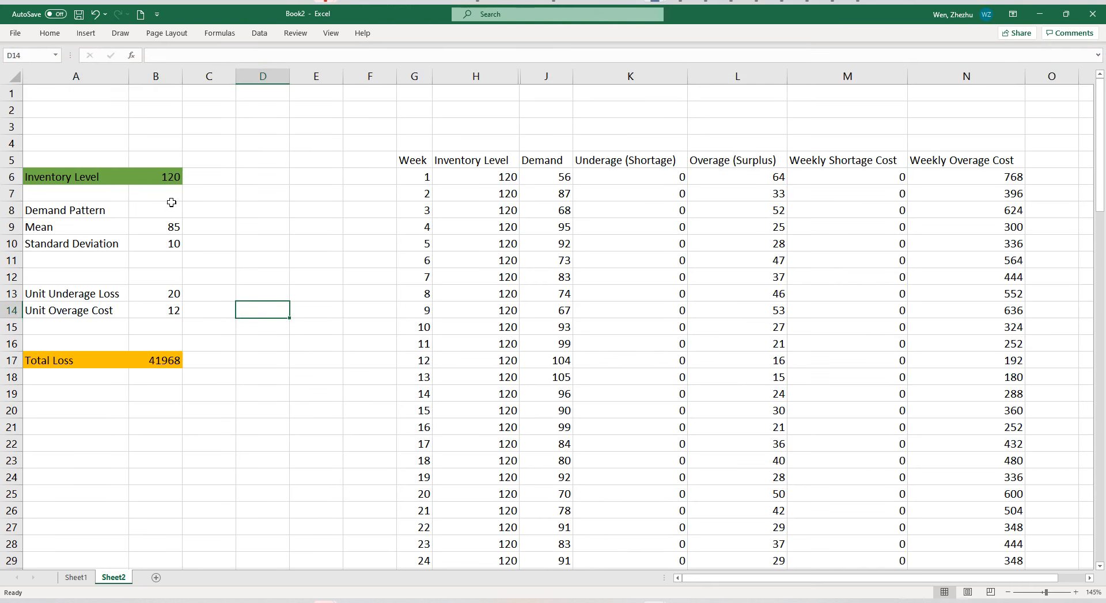
# Set the inventory level in B6 to 121 to test its effect on the total loss.
pyautogui.click(166, 179)
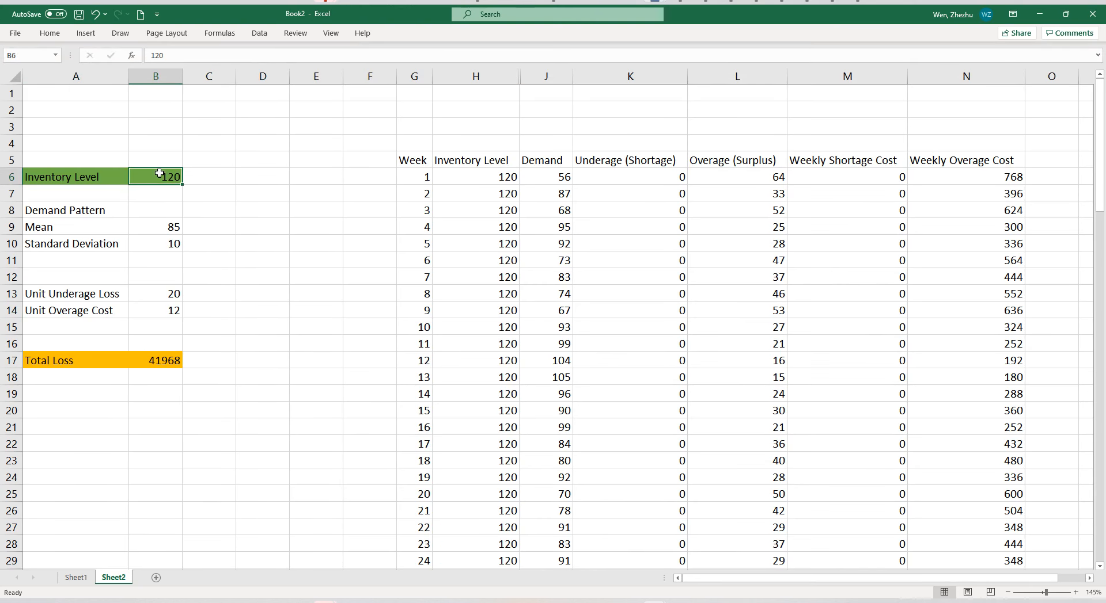
pyautogui.click(115, 179)
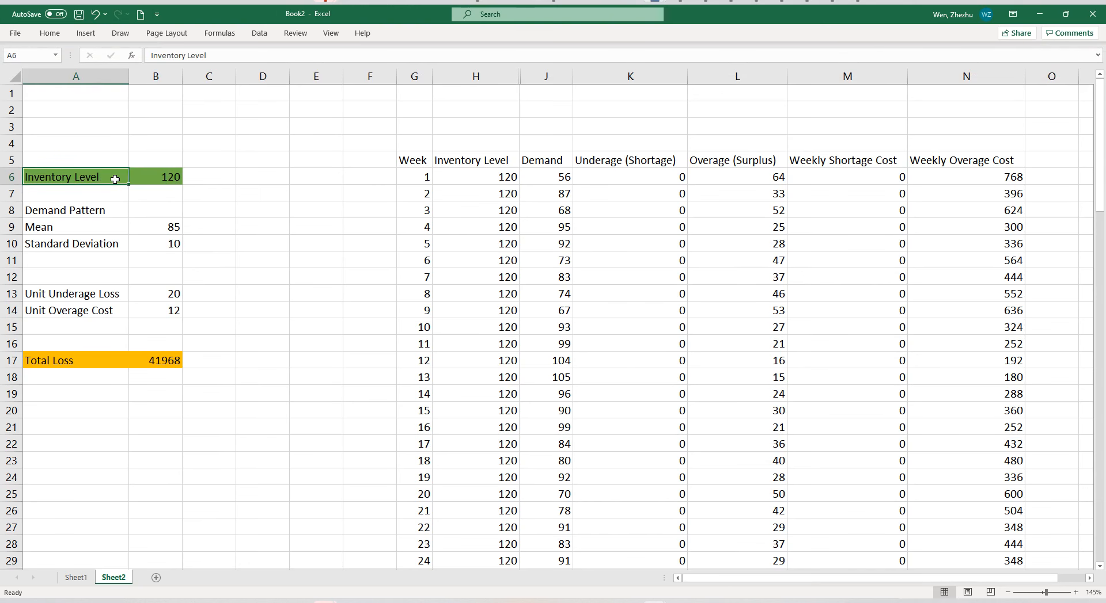
pyautogui.click(152, 359)
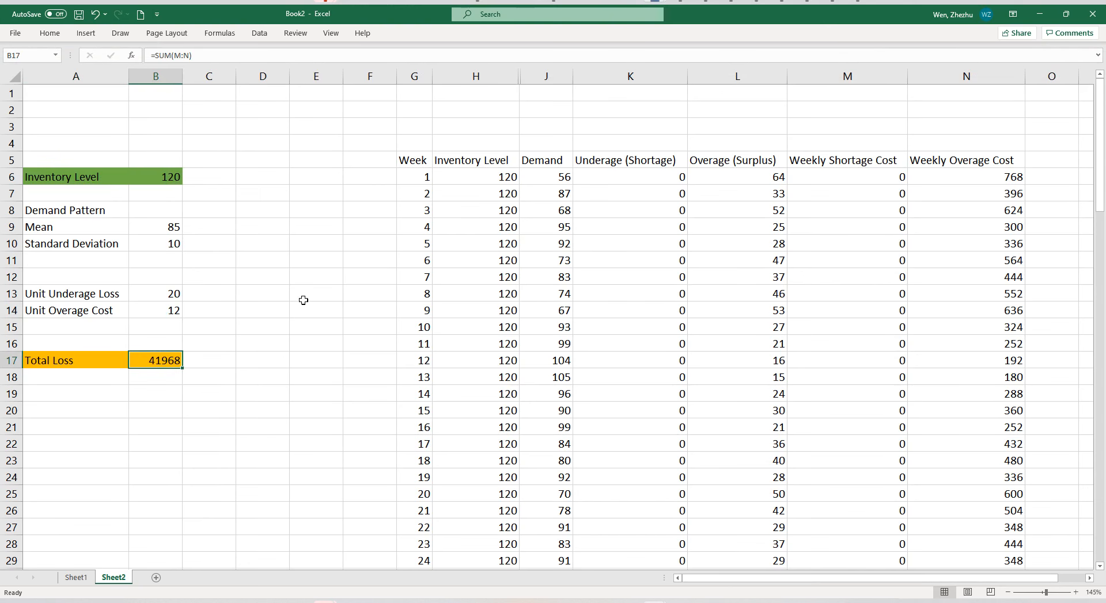
pyautogui.click(153, 179)
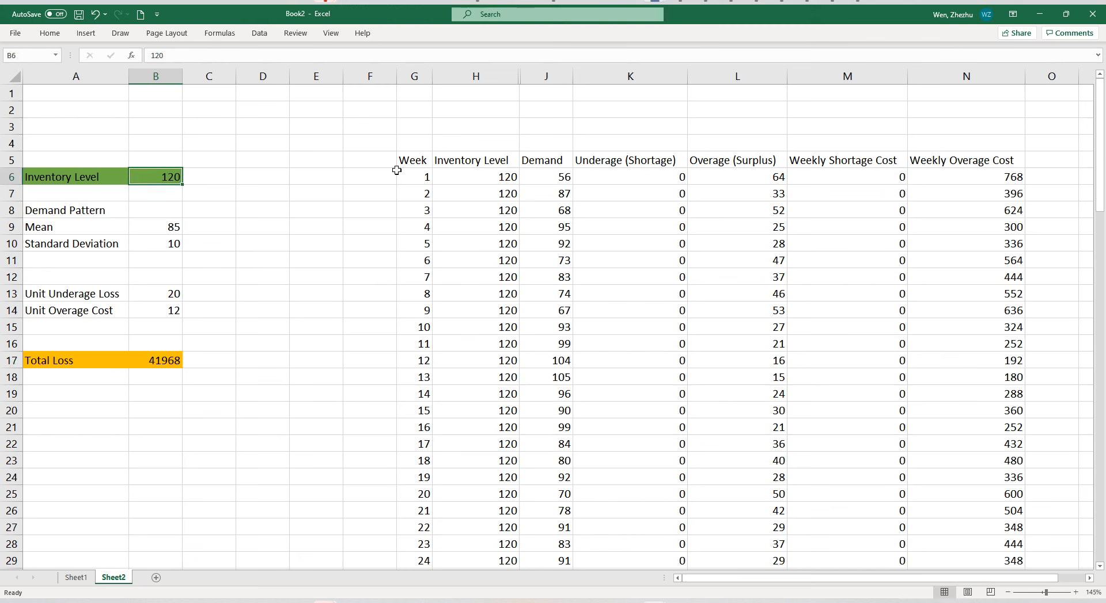
pyautogui.write('121')
pyautogui.press('Return')
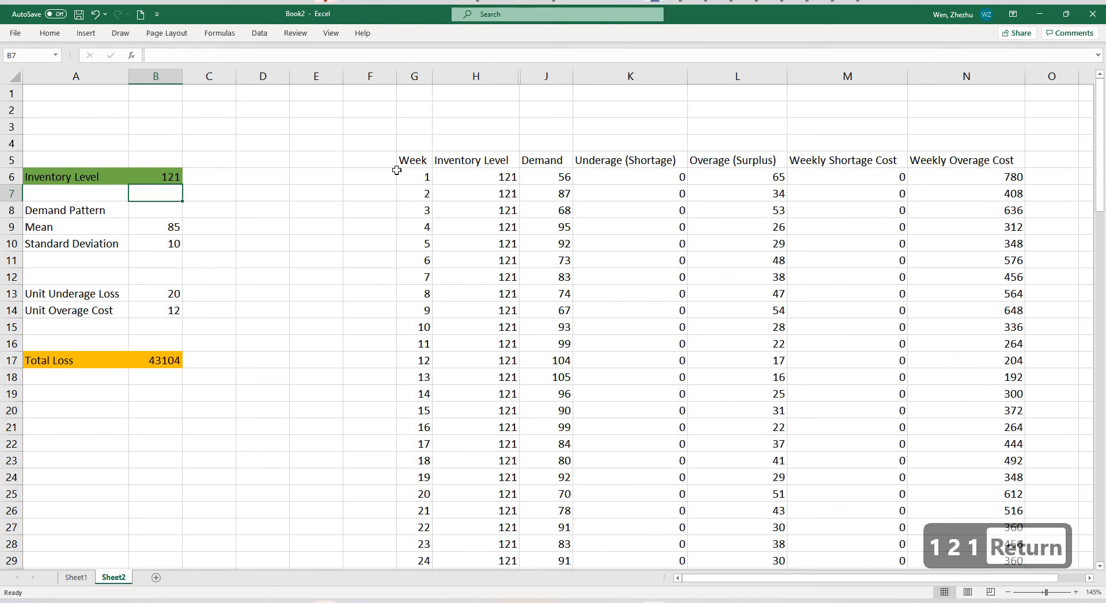
# Set the inventory level in B6 to 122 as another trial value.
pyautogui.press('Left')
pyautogui.press('Up')
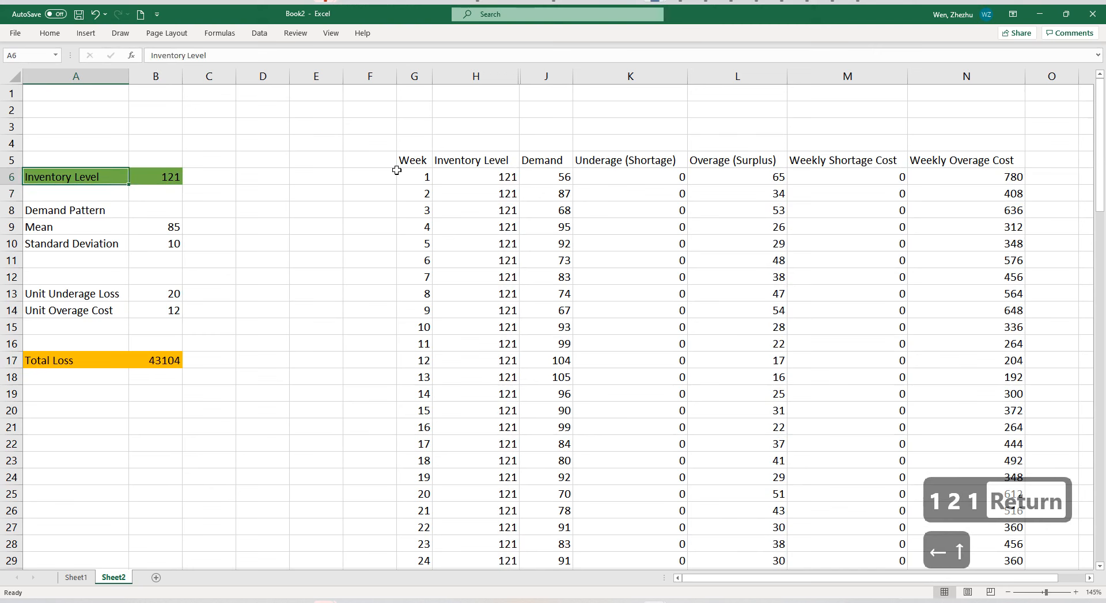
pyautogui.press('Right')
pyautogui.write('122')
pyautogui.press('Return')
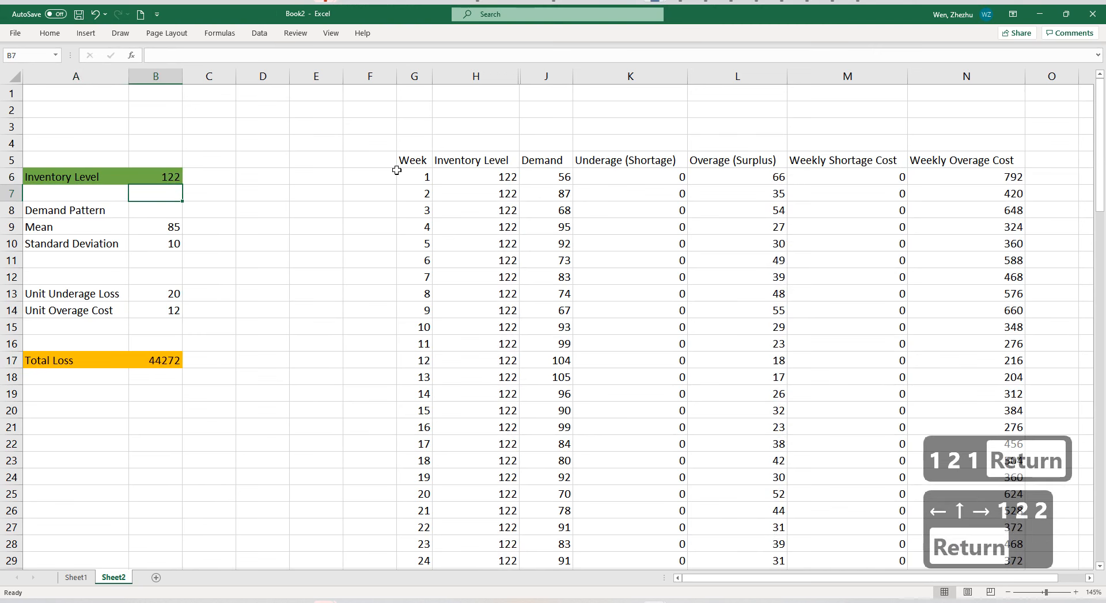
# Test much lower inventory levels in B6 by entering 40 and 68 in turn.
pyautogui.press('Up')
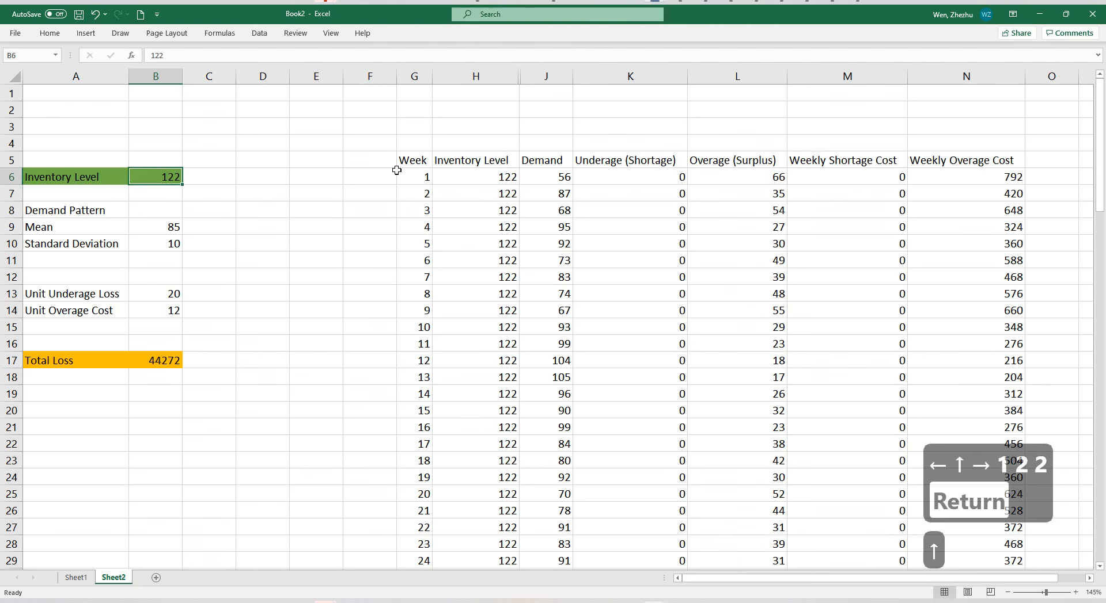
pyautogui.write('40')
pyautogui.press('Return')
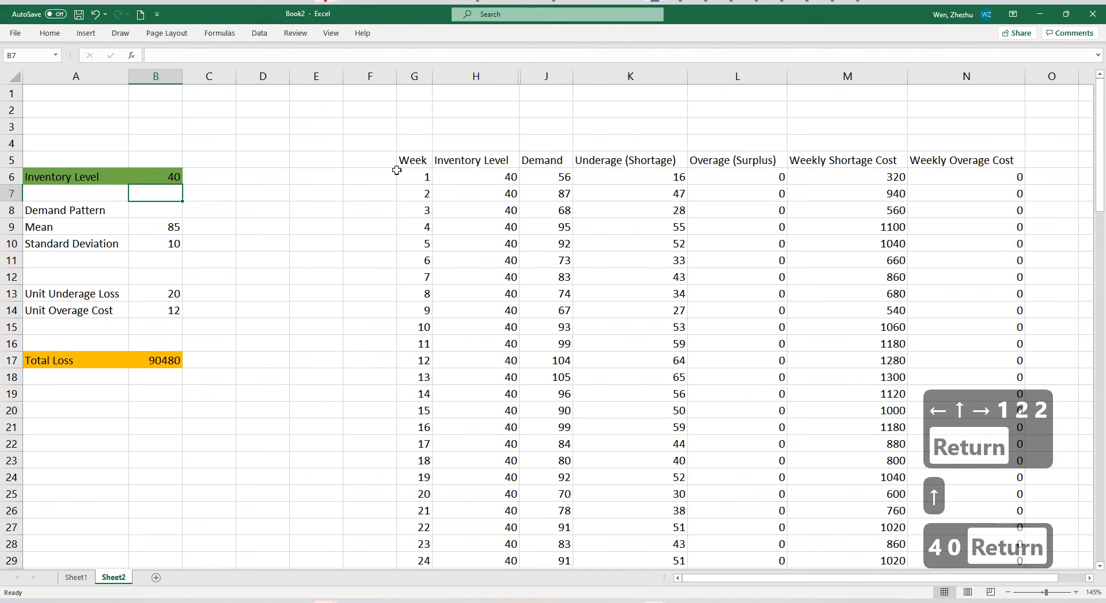
pyautogui.press('Up')
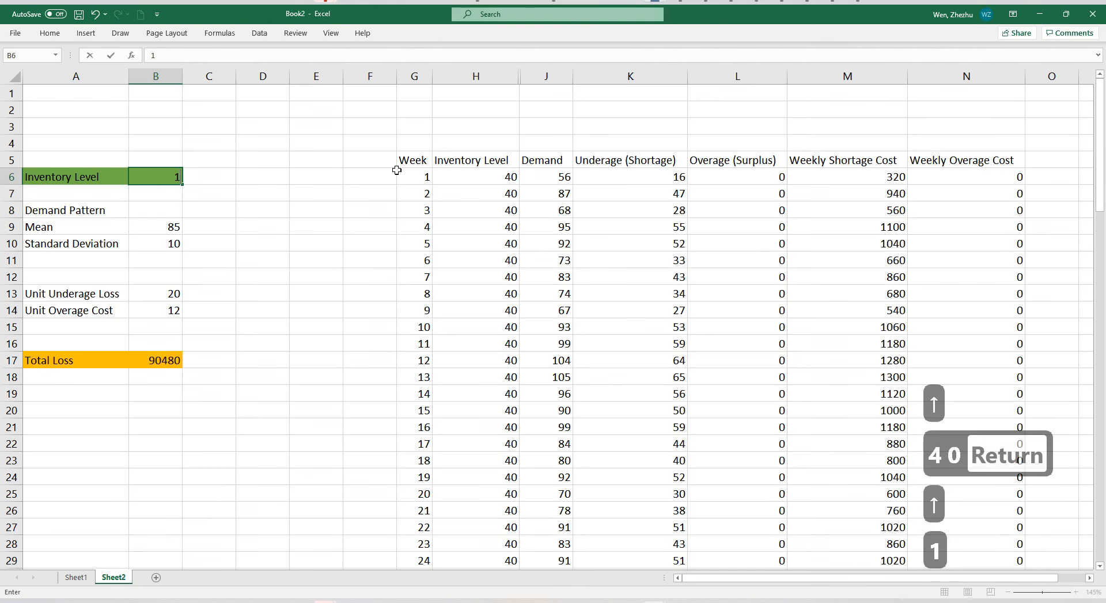
pyautogui.write('10')
pyautogui.press('BackSpace')
pyautogui.press('BackSpace')
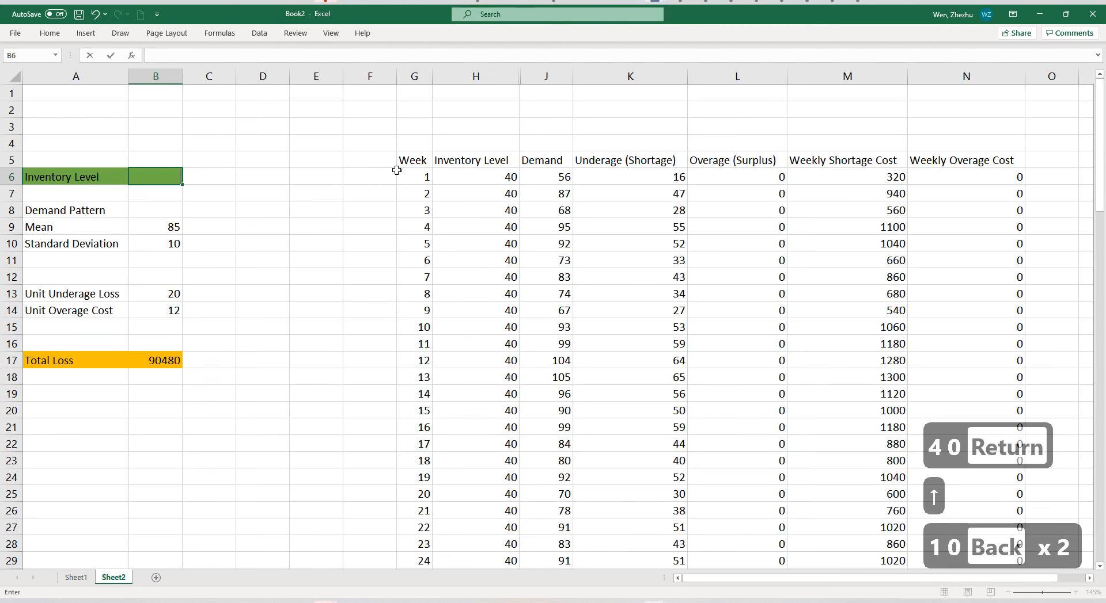
pyautogui.write('68')
pyautogui.press('Return')
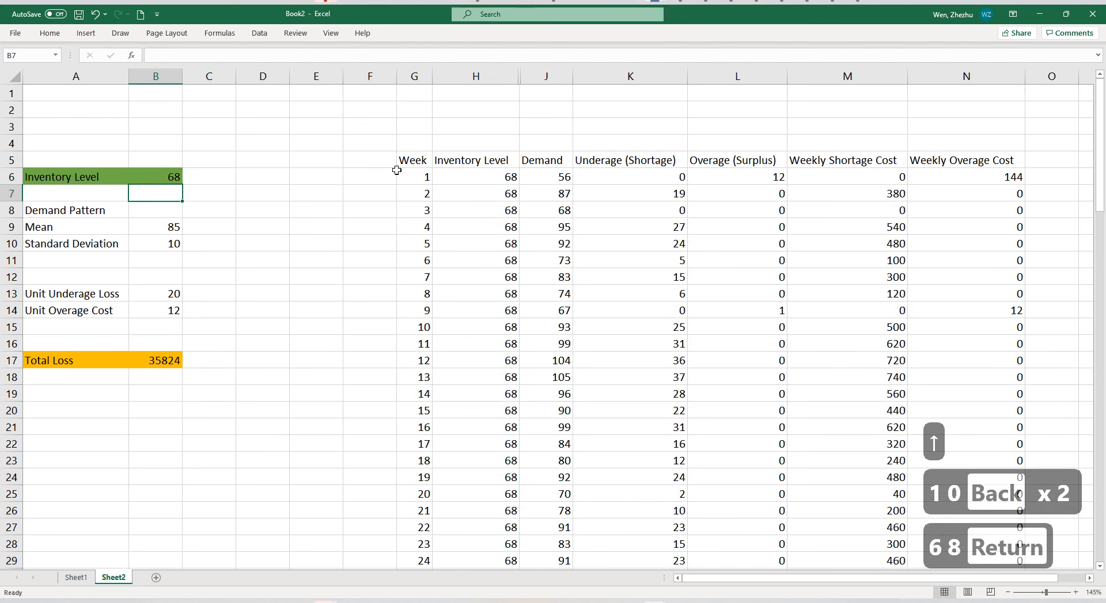
# Raise the inventory level in B6 to 69 and to 70, checking the total loss in B17.
pyautogui.press('Up')
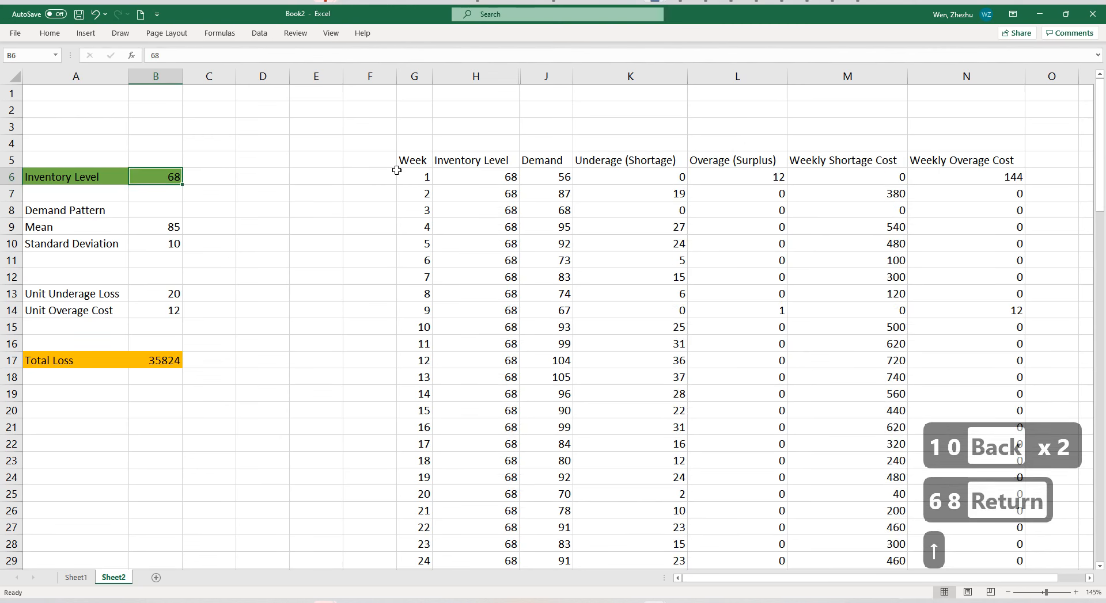
pyautogui.write('68')
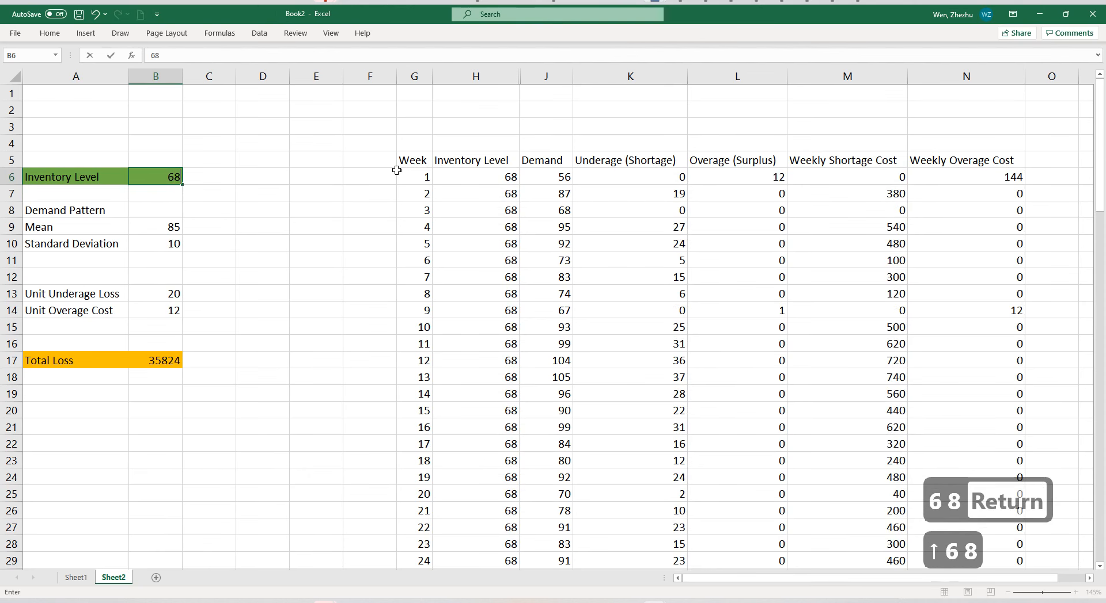
pyautogui.press('BackSpace')
pyautogui.write('9')
pyautogui.press('Return')
pyautogui.press('Up')
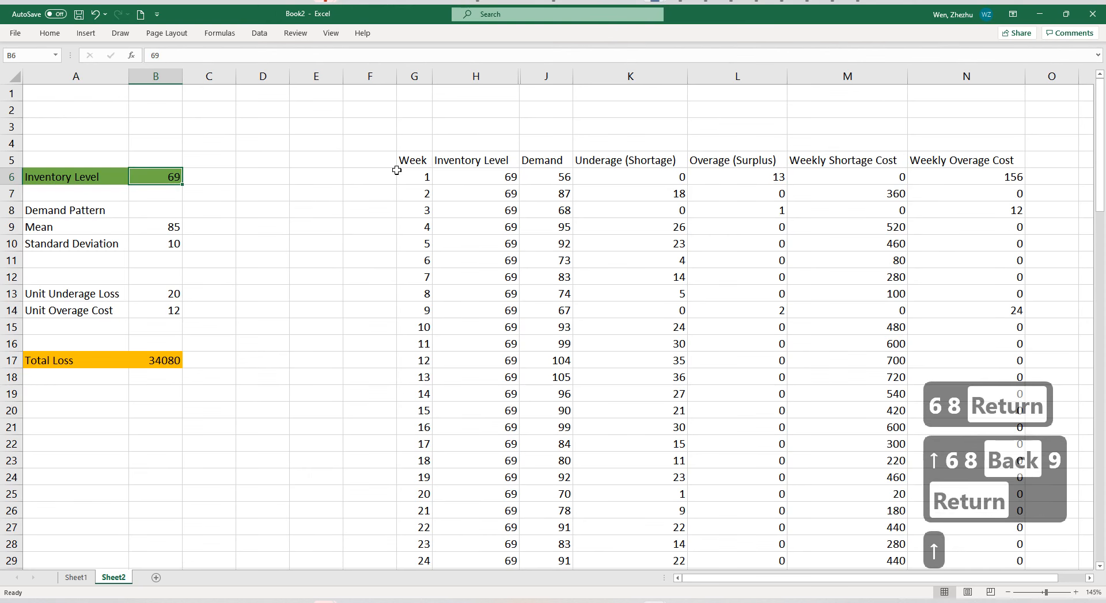
pyautogui.write('70')
pyautogui.press('Return')
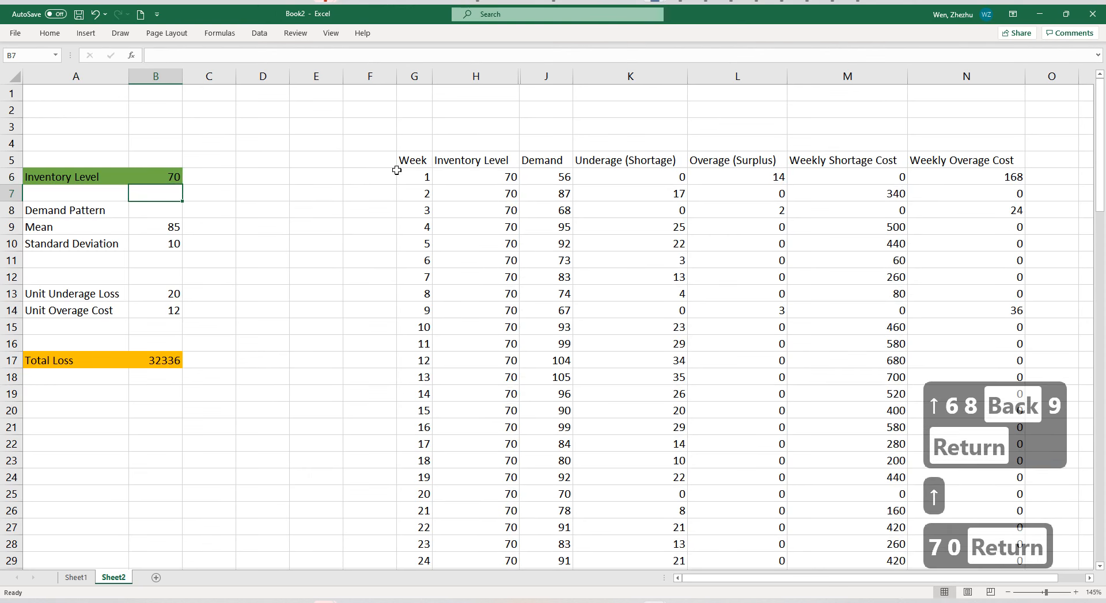
pyautogui.click(180, 177)
pyautogui.click(164, 363)
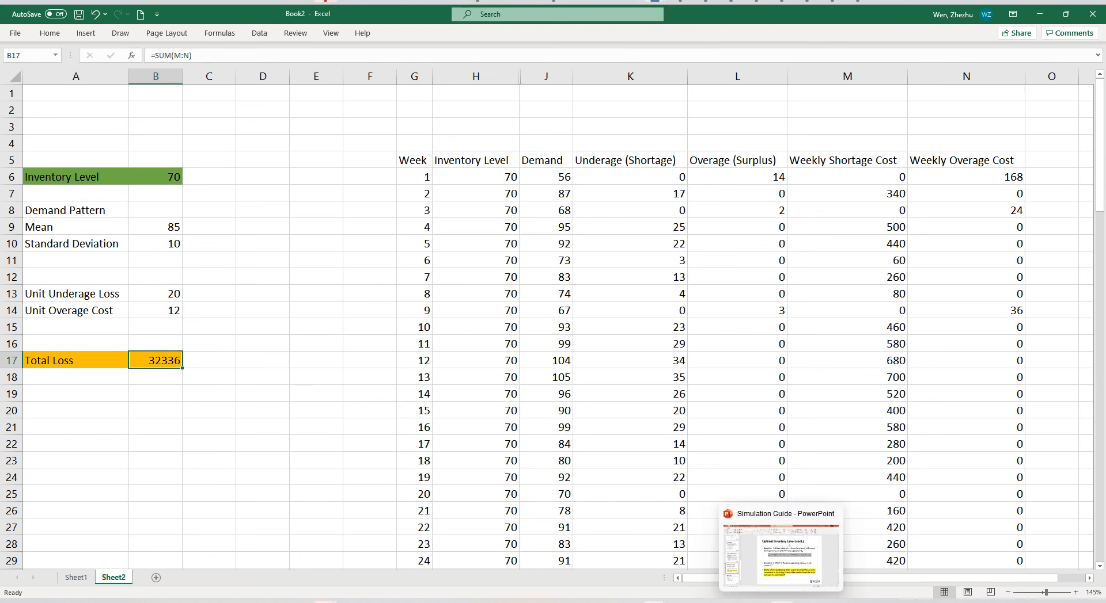
# Switch to the Simulation Guide presentation in PowerPoint to examine Question 2 about the service level on slide 9, and return to Excel.
pyautogui.click(780, 602)
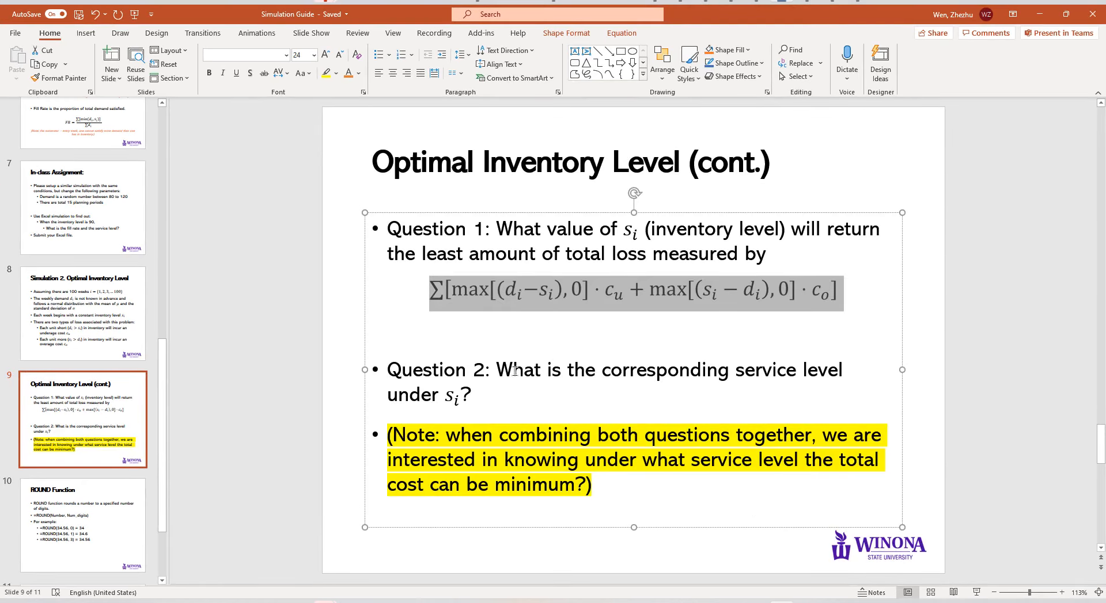
pyautogui.click(375, 368)
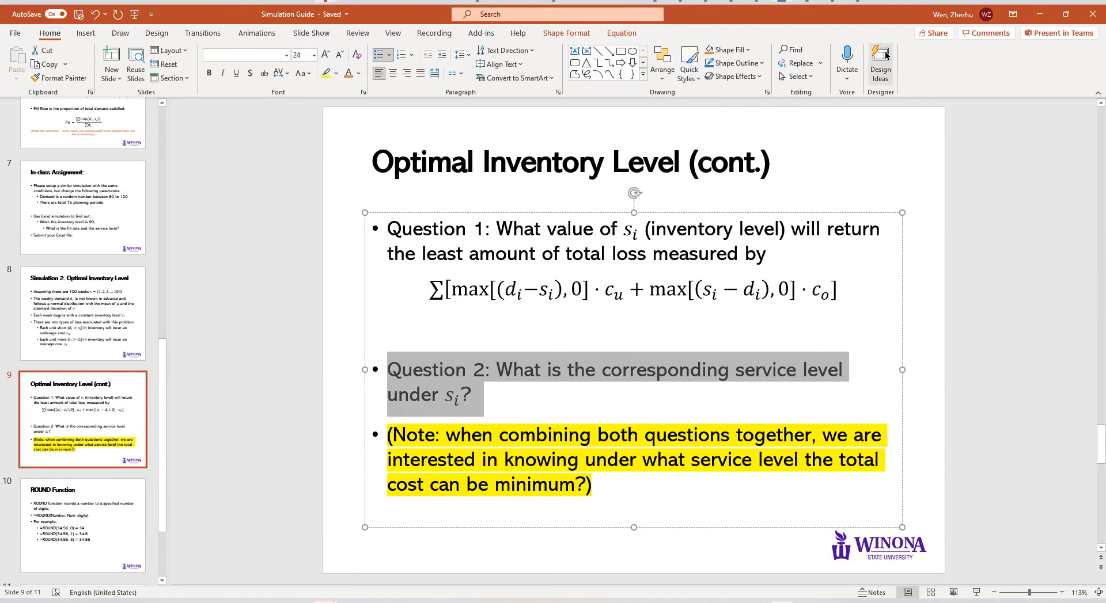
pyautogui.click(1034, 11)
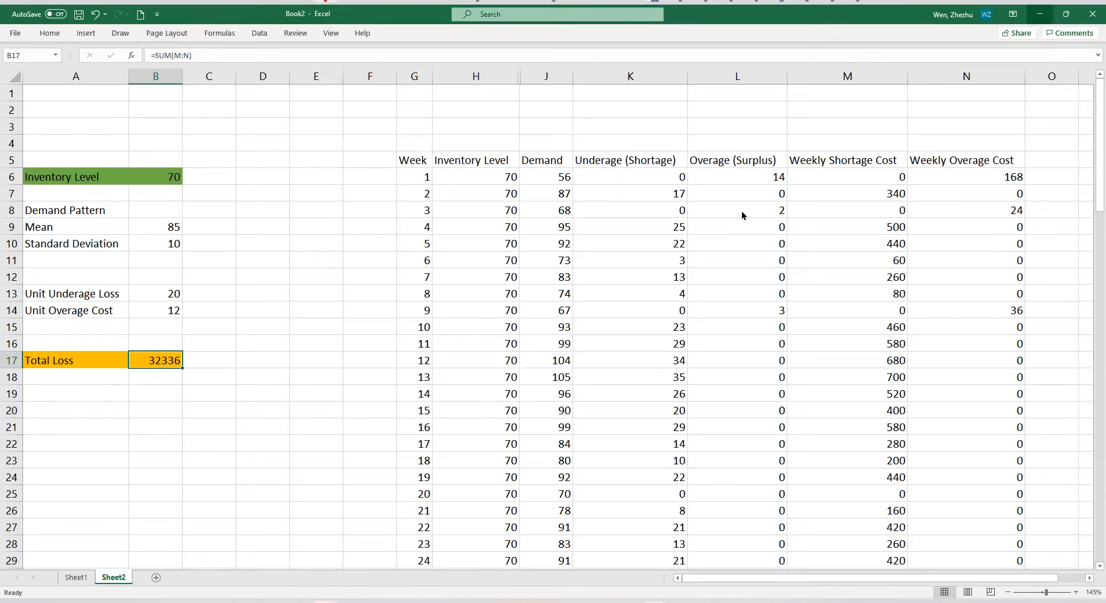
# Enter the label "Service Leve" in A19, below the Total Loss row.
pyautogui.click(219, 427)
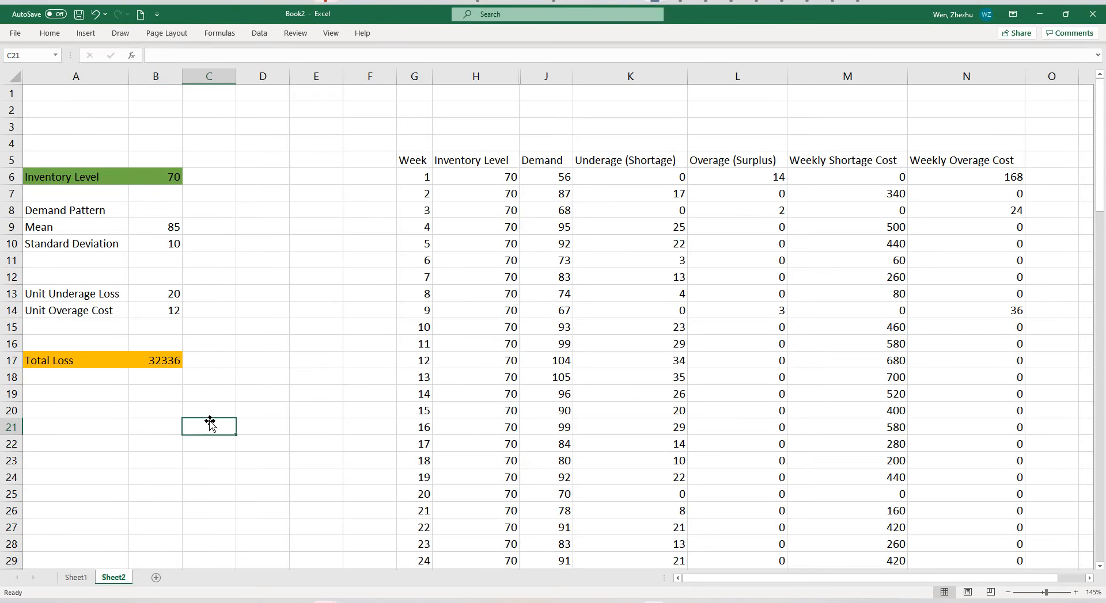
pyautogui.click(124, 396)
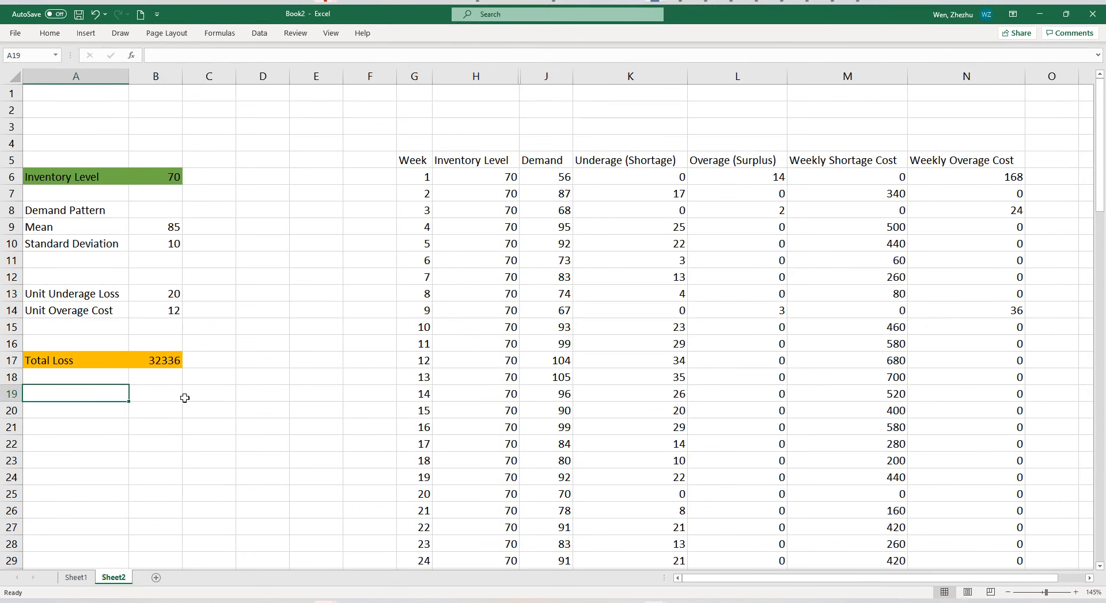
pyautogui.write('Servi')
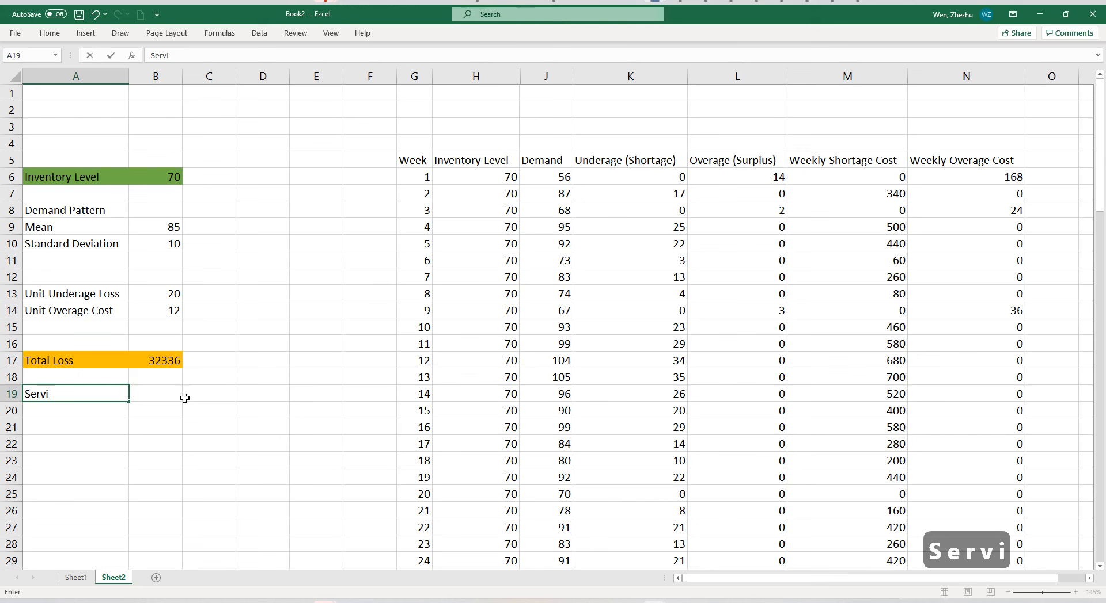
pyautogui.write('ce Leve')
pyautogui.press('Return')
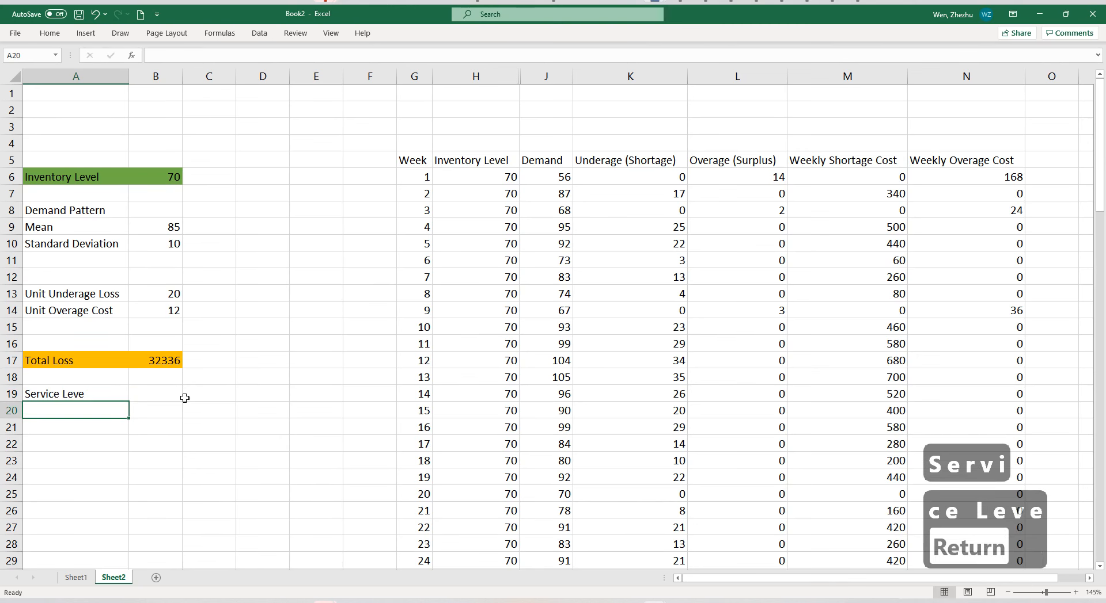
# Enter the text "- Number of Time Non-Stockout" in A20, below the service level label.
pyautogui.write('- N')
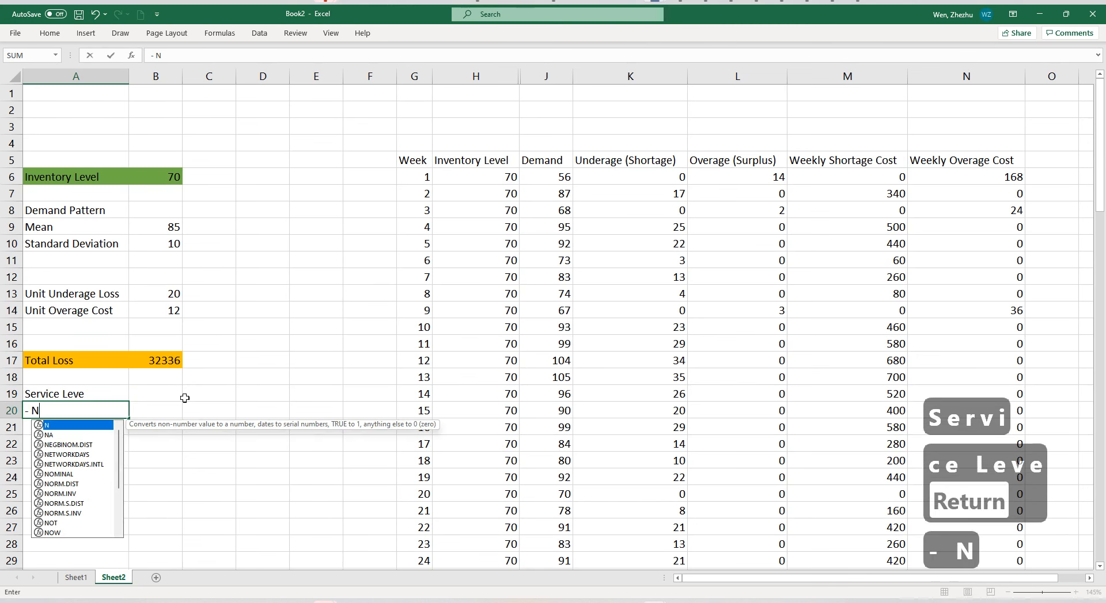
pyautogui.write('umber of ')
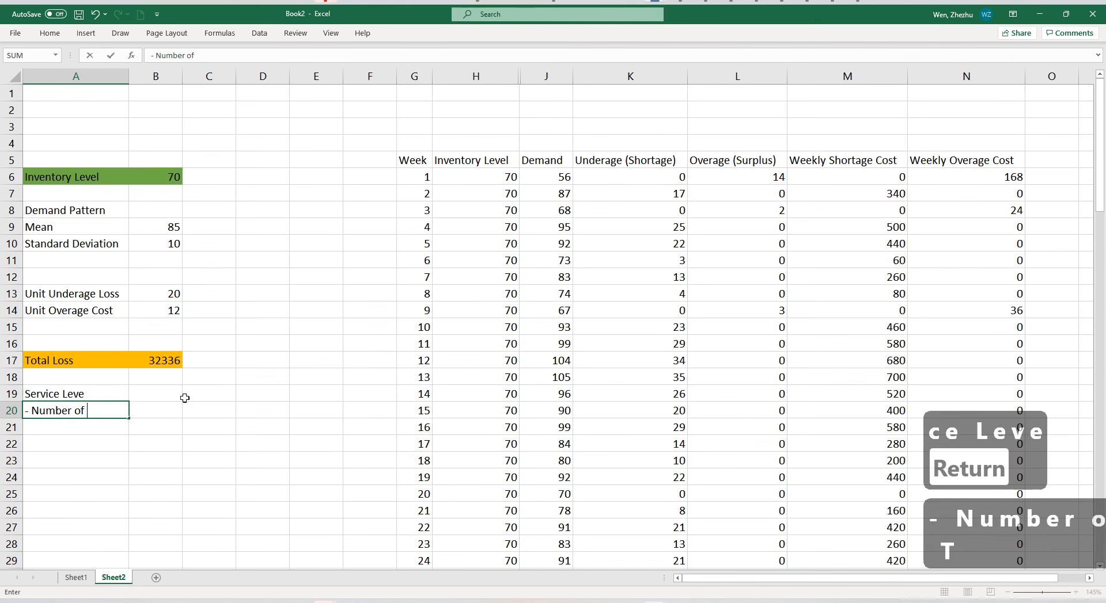
pyautogui.write('Time Non-')
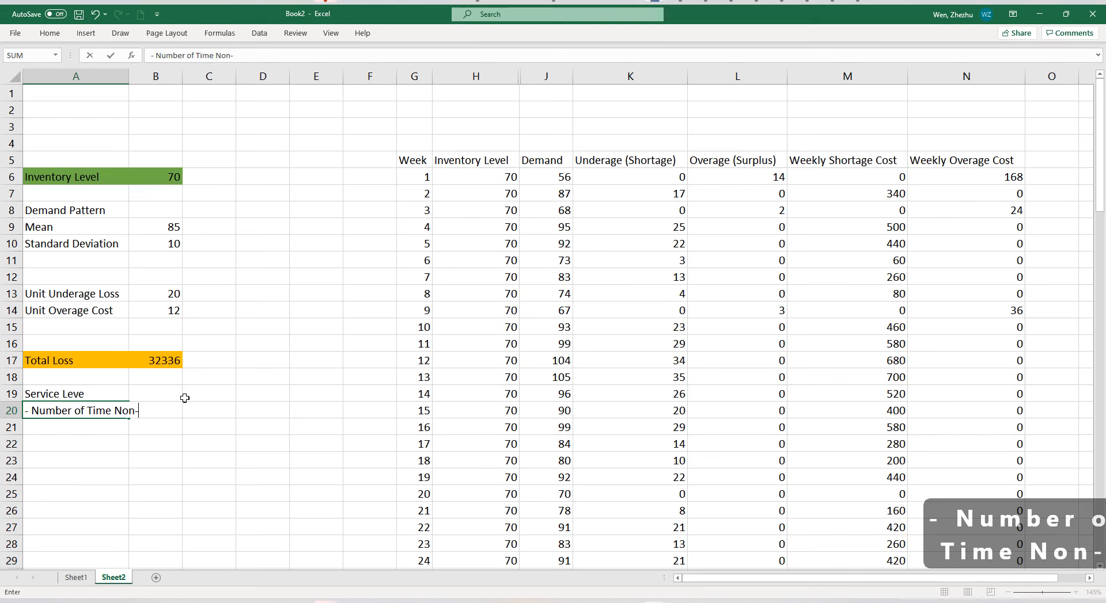
pyautogui.write('Stockout')
pyautogui.press('Return')
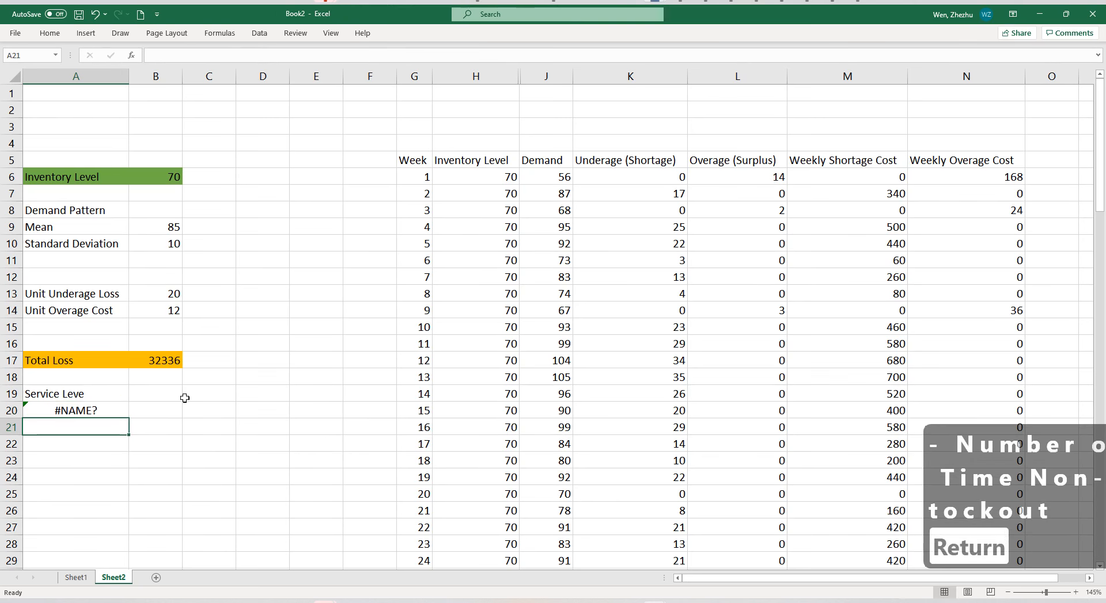
# Replace the leading hyphen in A20 with an asterisk and autofit column A to the label.
pyautogui.click(118, 413)
pyautogui.click(153, 56)
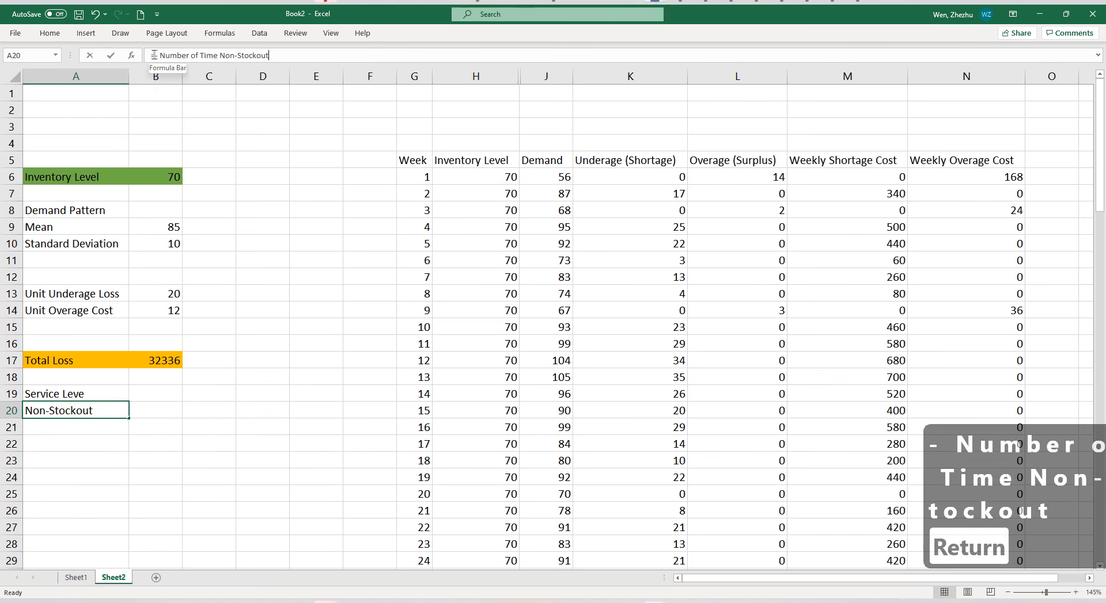
pyautogui.press('Delete')
pyautogui.press('Delete')
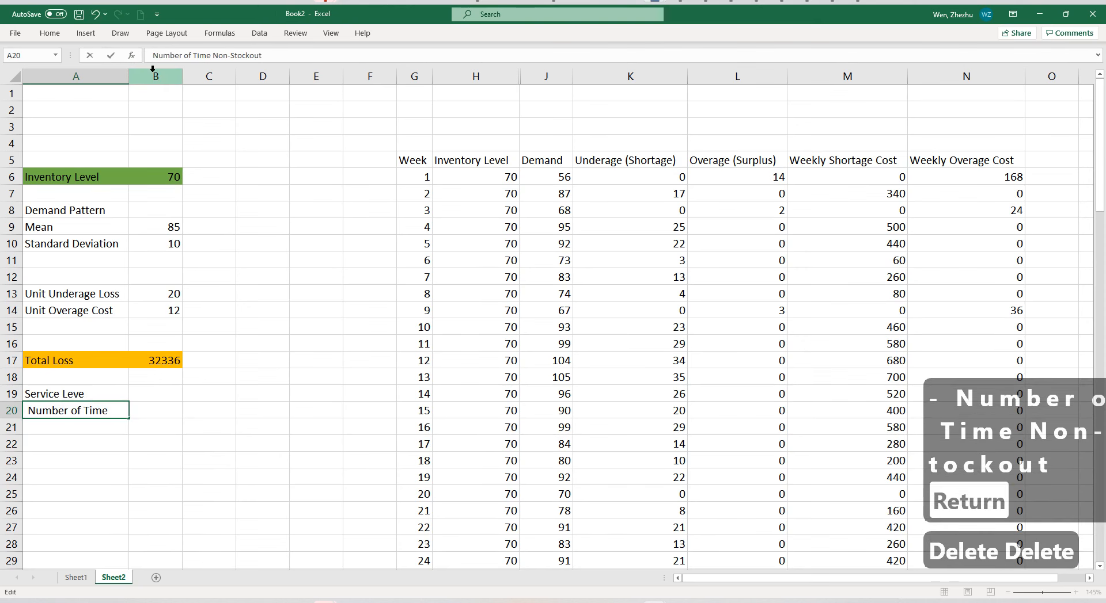
pyautogui.write('*')
pyautogui.press('Return')
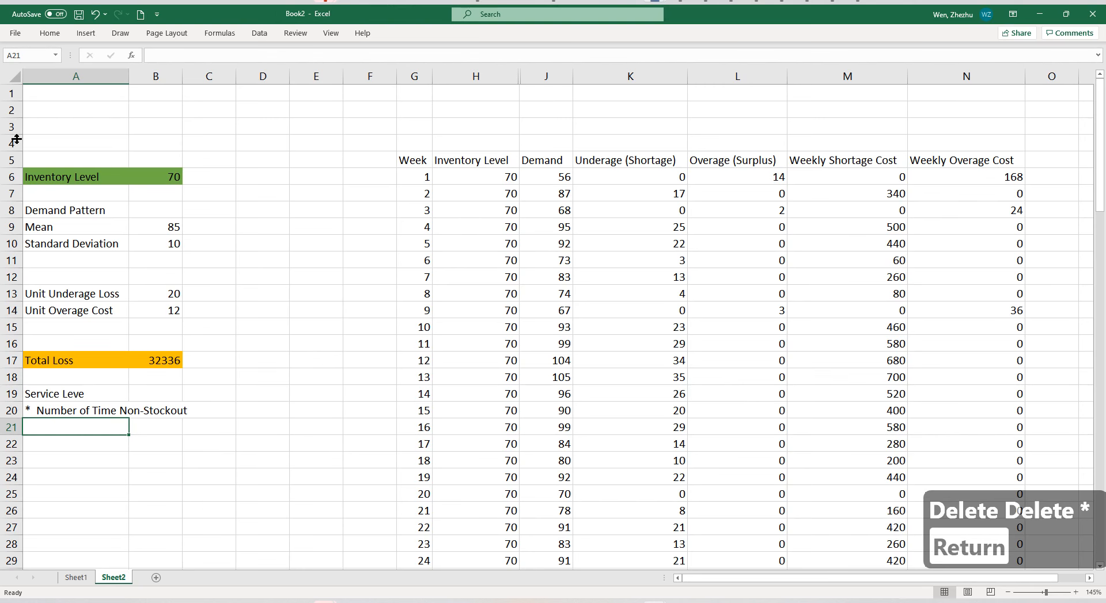
pyautogui.doubleClick(129, 76)
pyautogui.click(230, 410)
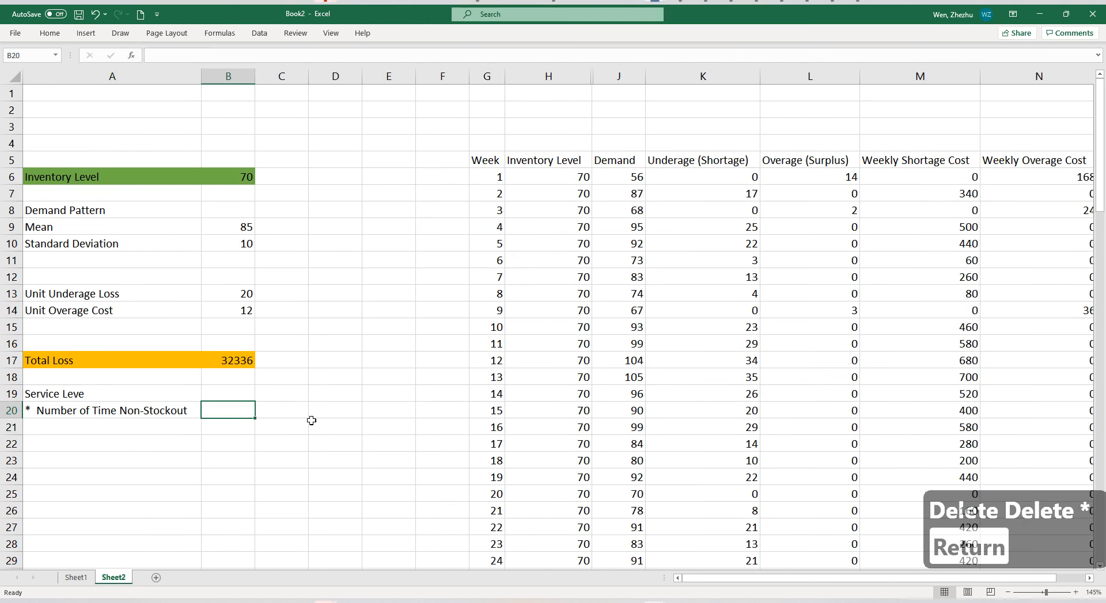
# Correct the label in A19 to "Service Level".
pyautogui.doubleClick(181, 391)
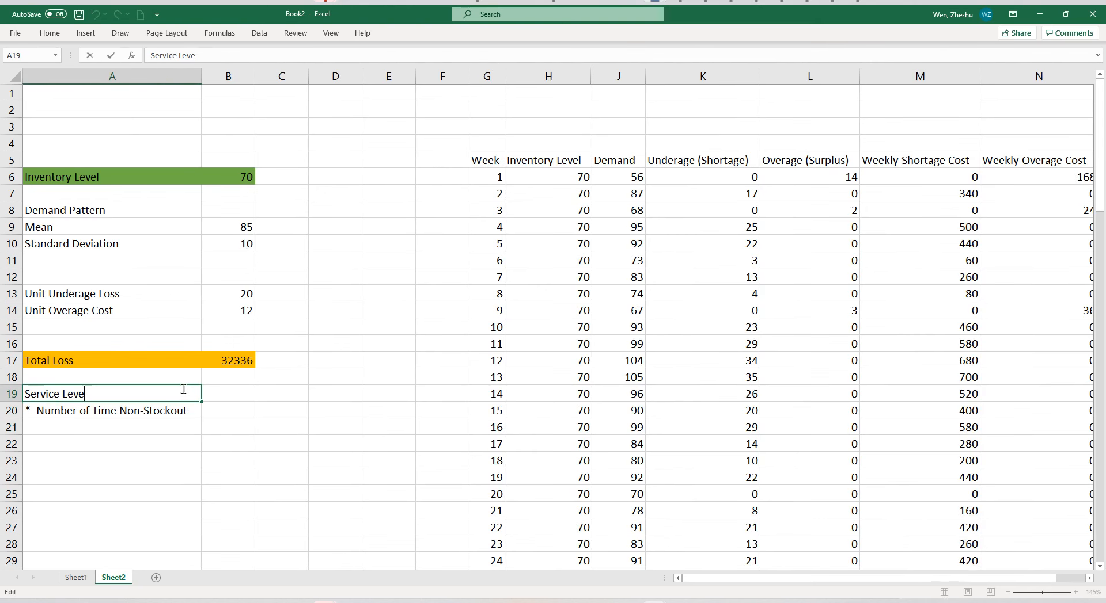
pyautogui.write('l')
pyautogui.press('Return')
pyautogui.click(218, 395)
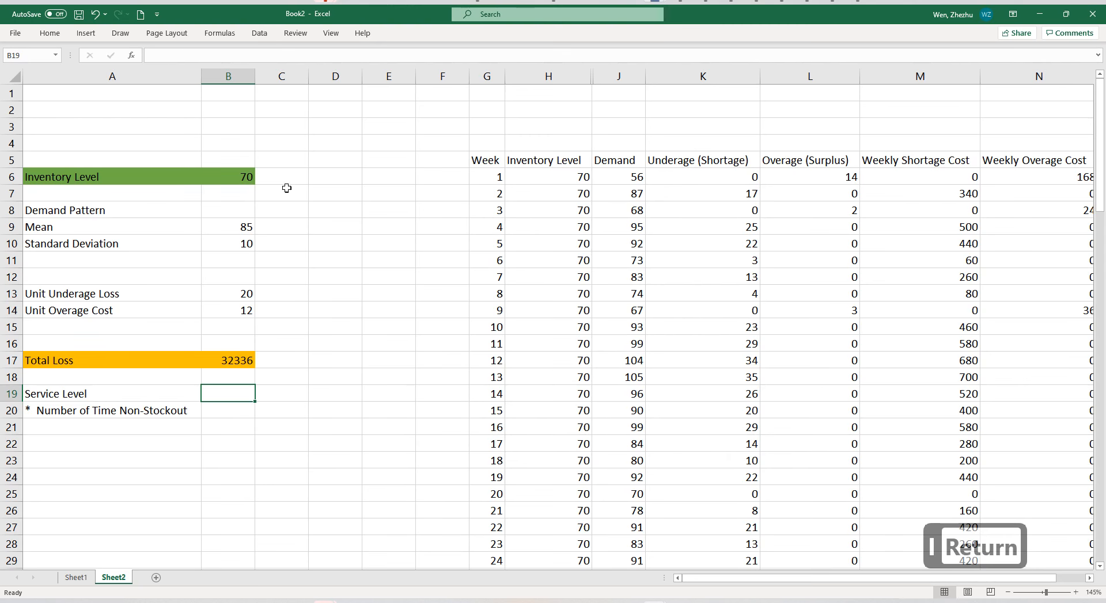
pyautogui.click(238, 180)
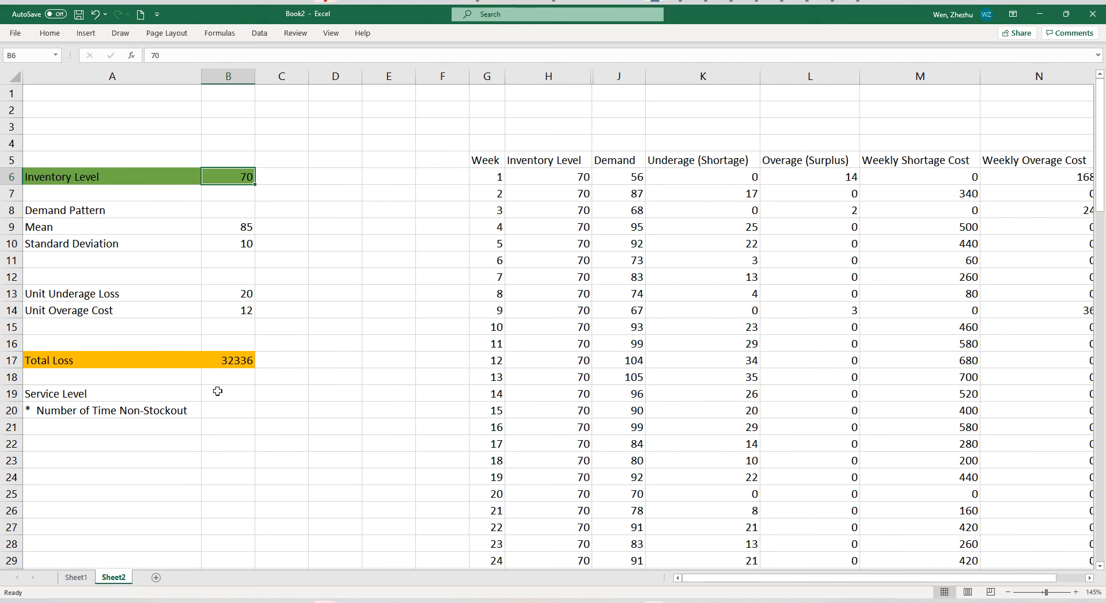
pyautogui.click(188, 405)
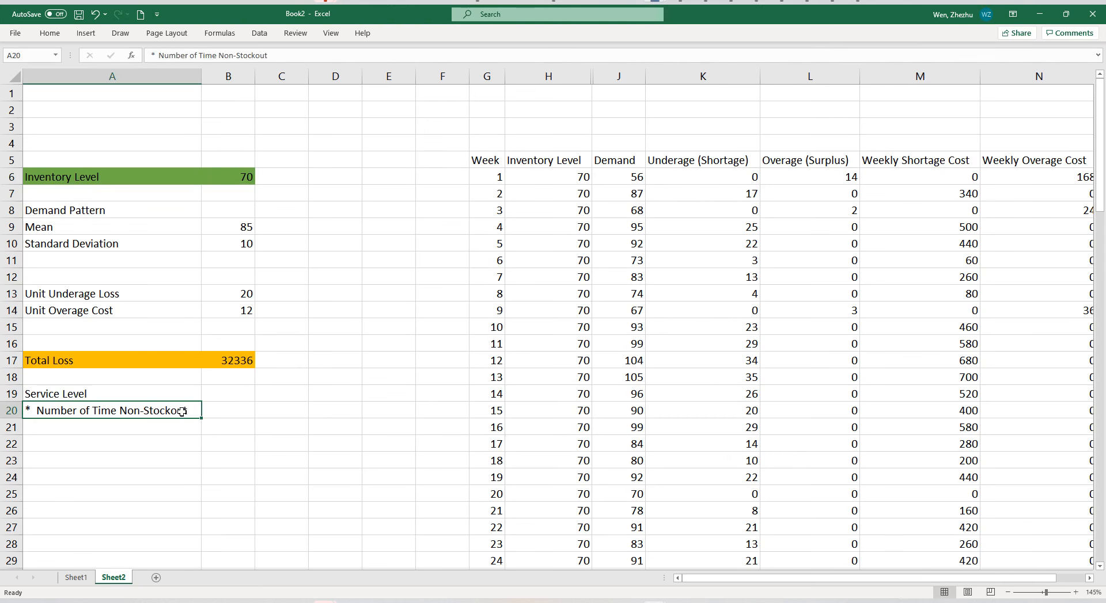
pyautogui.scroll(-1, 354, 386)
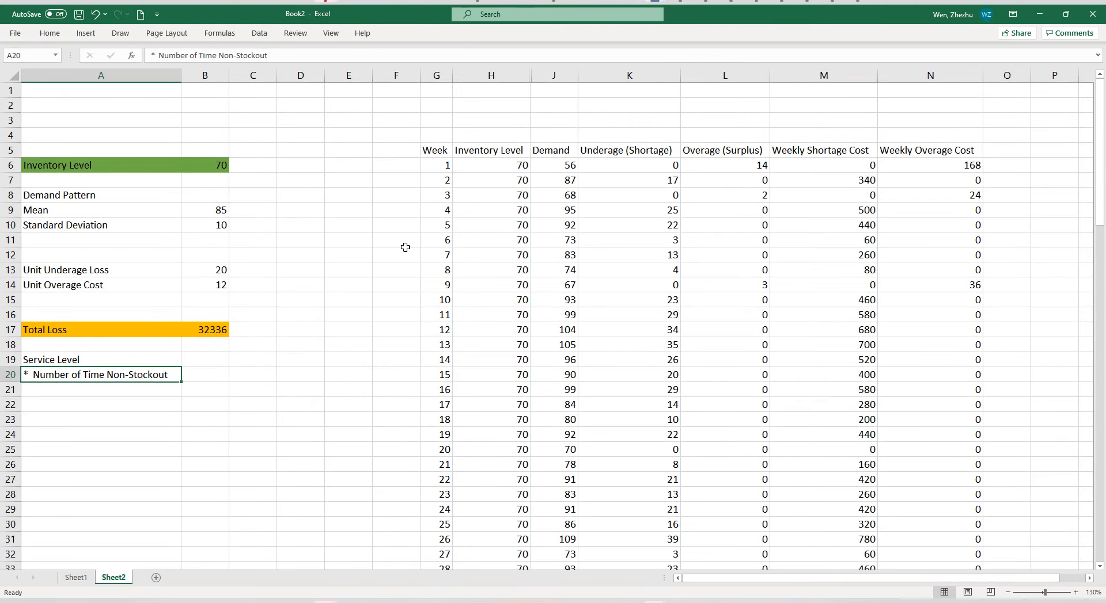
pyautogui.click(630, 151)
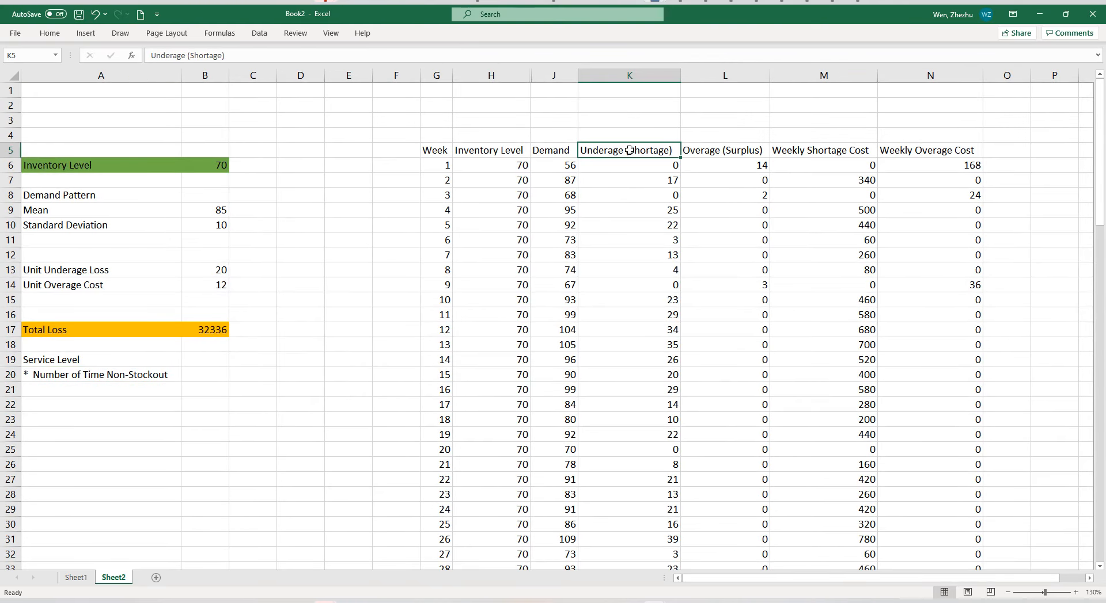
pyautogui.click(701, 153)
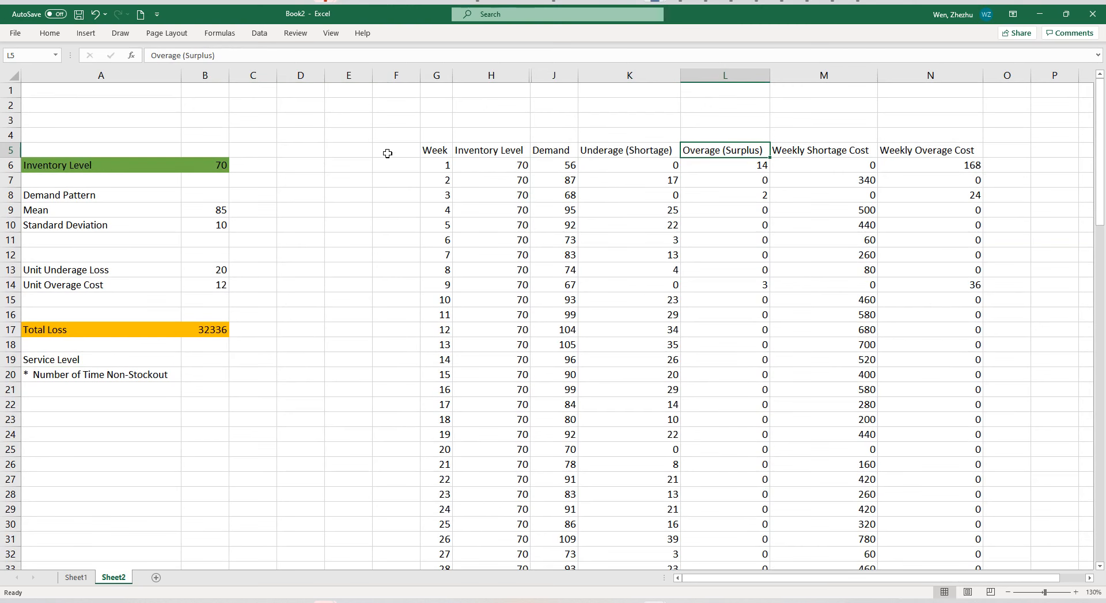
# Add the column header "Non-stockout?" in F5, beside the Week column, and autofit column F.
pyautogui.click(399, 153)
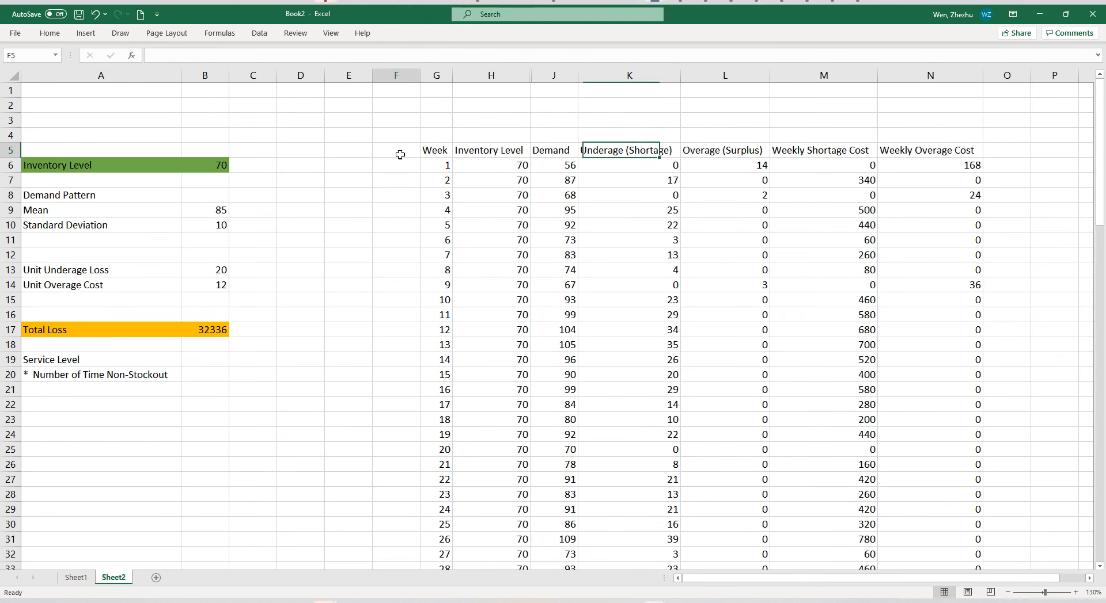
pyautogui.write('Stock')
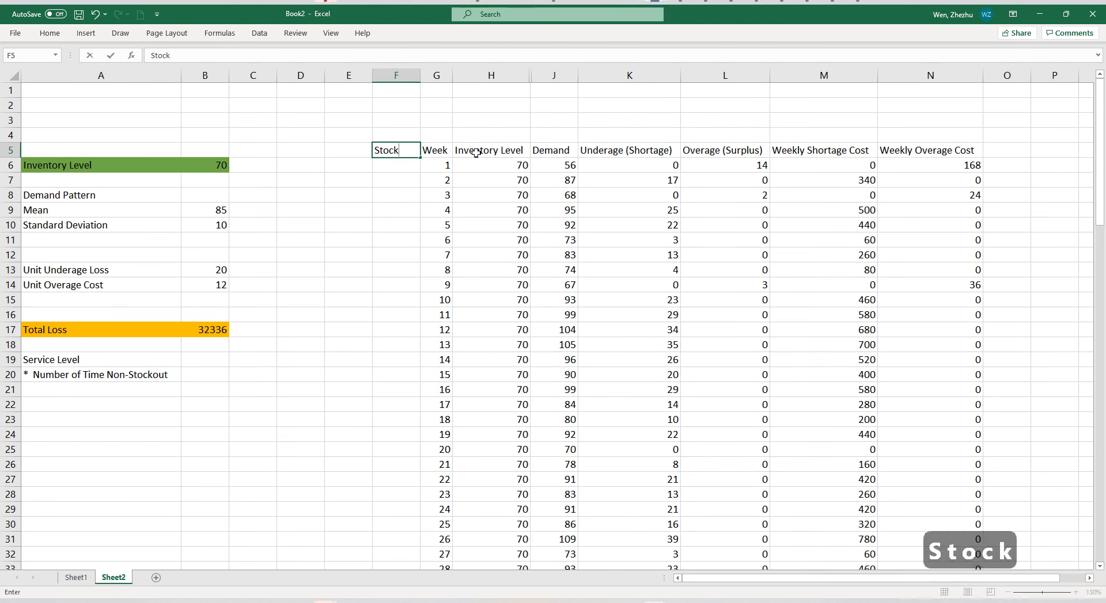
pyautogui.press('BackSpace')
pyautogui.press('BackSpace')
pyautogui.press('BackSpace')
pyautogui.press('BackSpace')
pyautogui.press('BackSpace')
pyautogui.write('N')
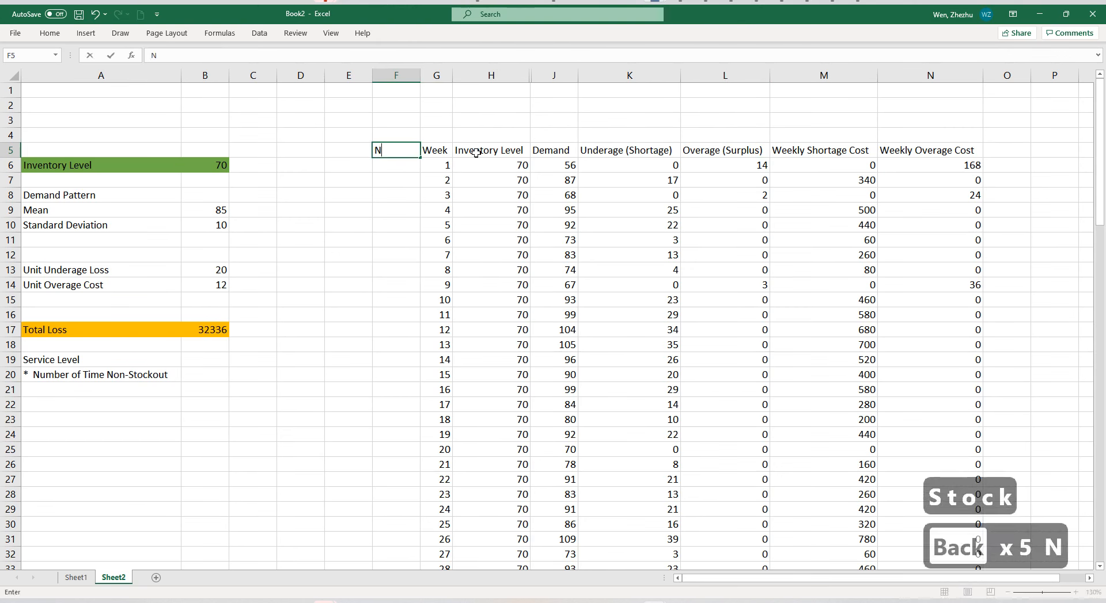
pyautogui.write('on-stockout?')
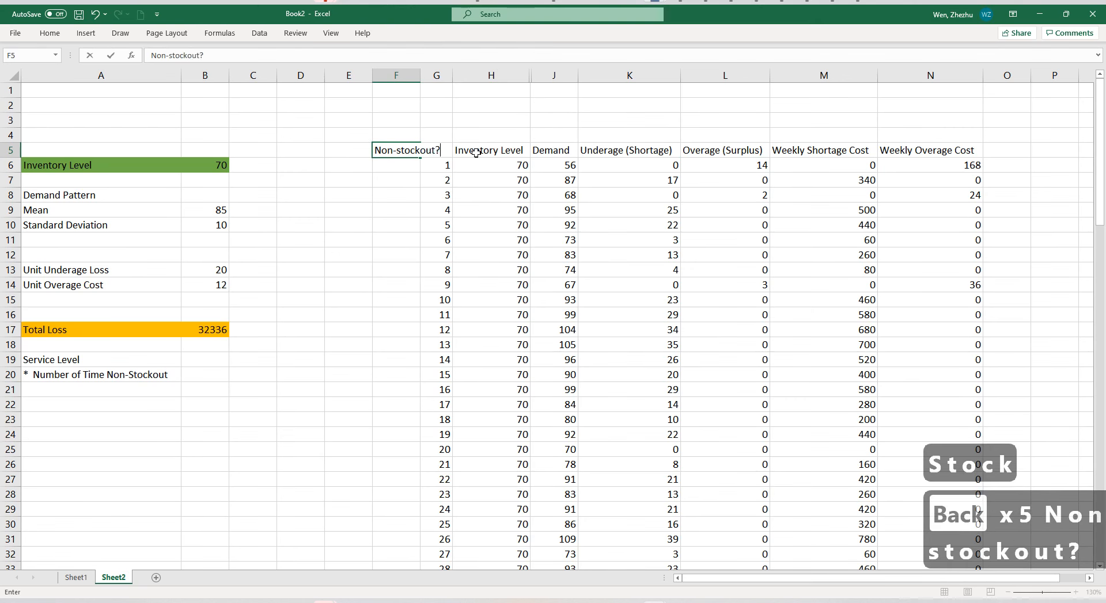
pyautogui.press('Return')
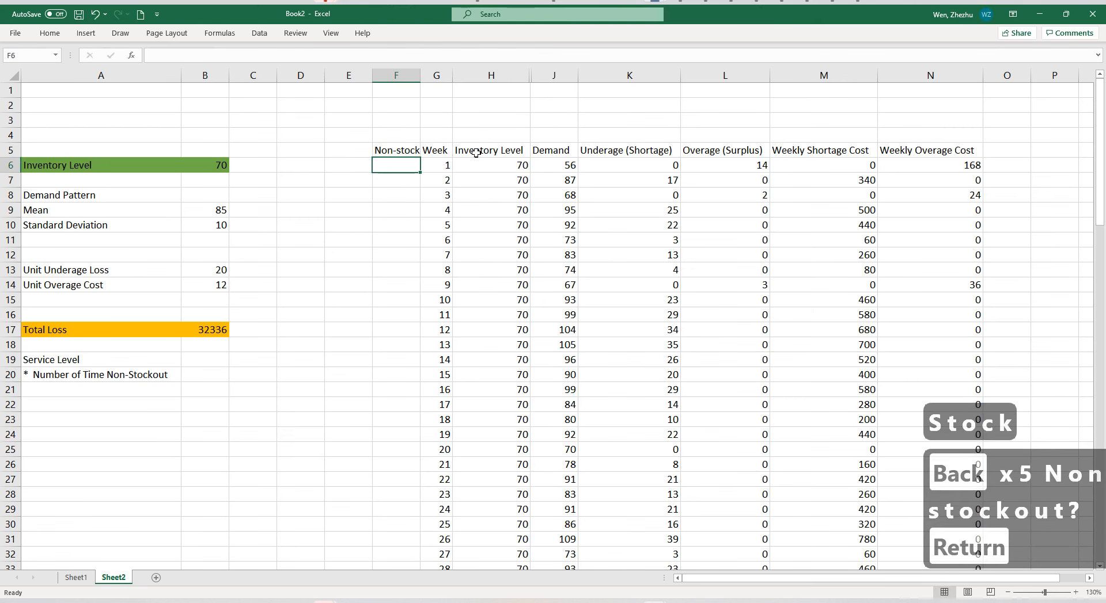
pyautogui.doubleClick(423, 79)
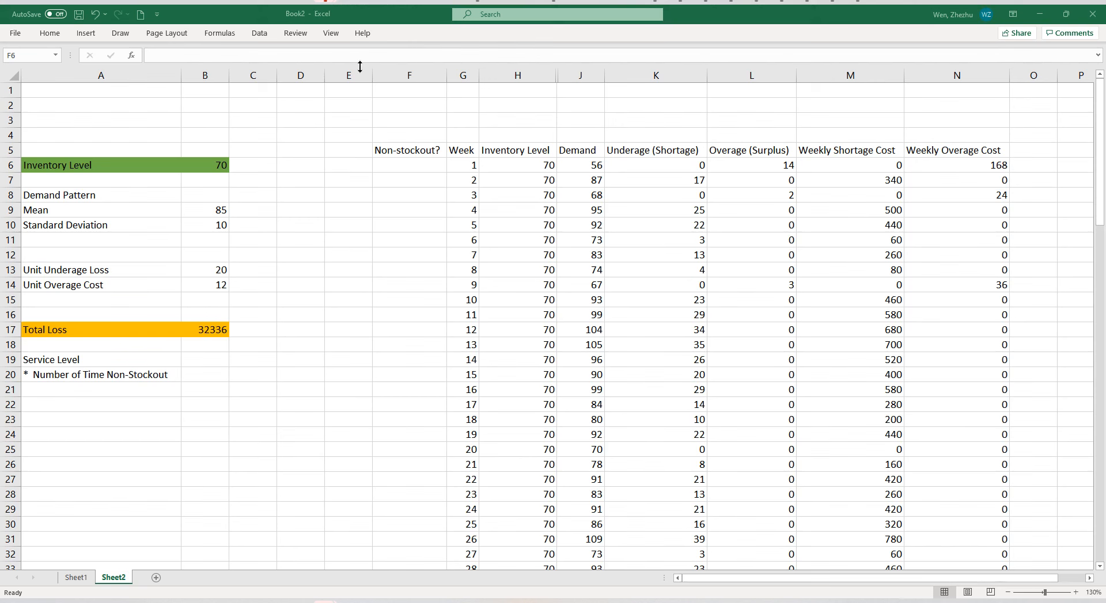
# Begin an IF formula in F6 using the Function Arguments dialog, keeping the first week's data row uncovered.
pyautogui.write('=if(')
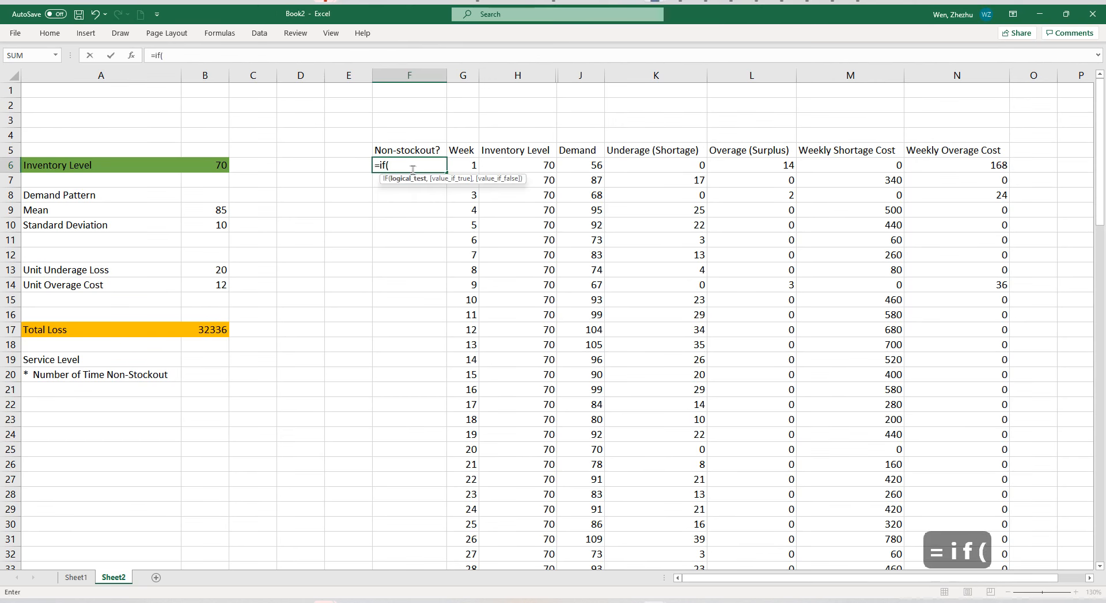
pyautogui.click(132, 55)
pyautogui.moveTo(683, 308); pyautogui.dragTo(497, 313)
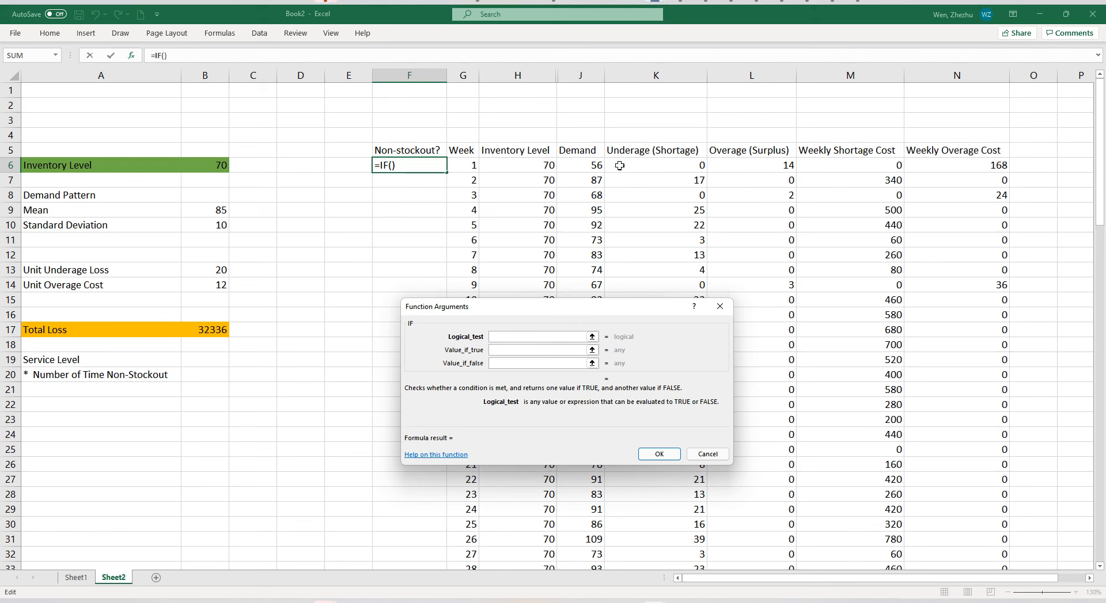
pyautogui.click(728, 172)
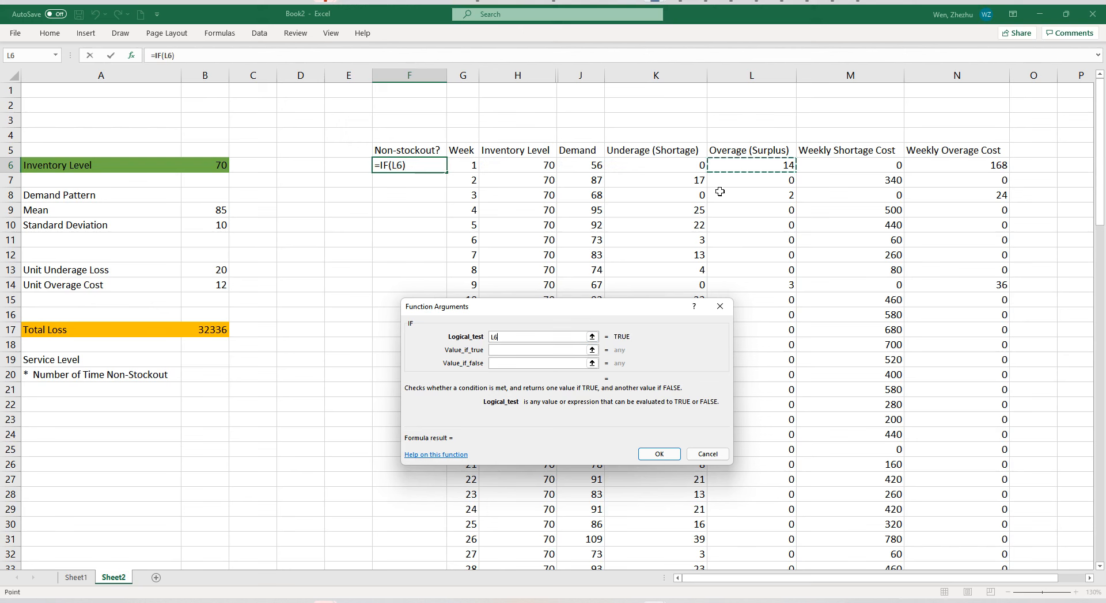
pyautogui.write('>=0')
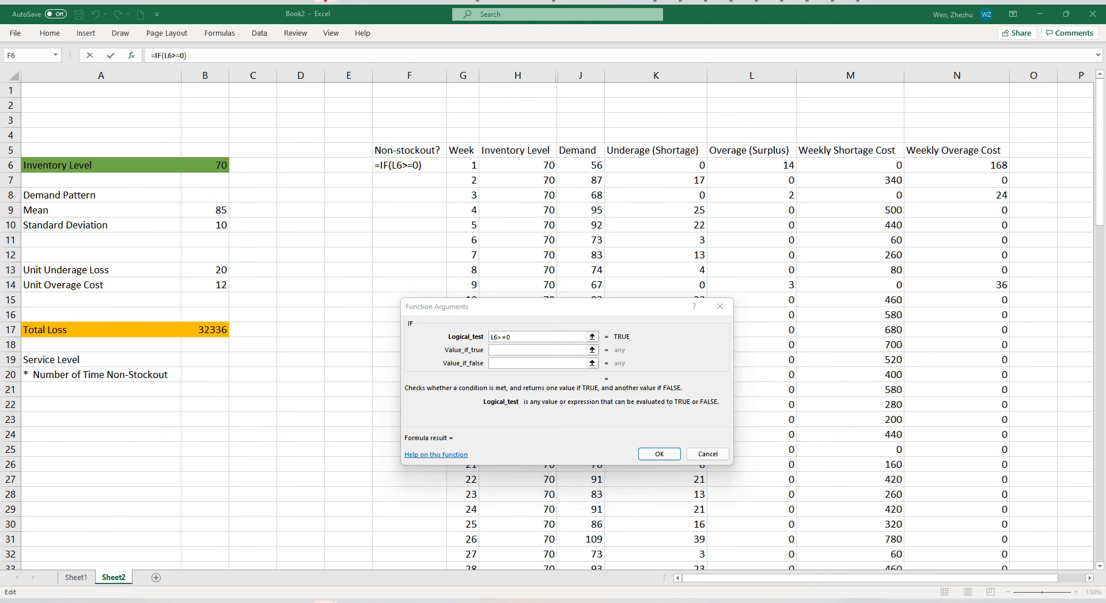
pyautogui.click(503, 338)
pyautogui.moveTo(506, 338); pyautogui.dragTo(484, 336)
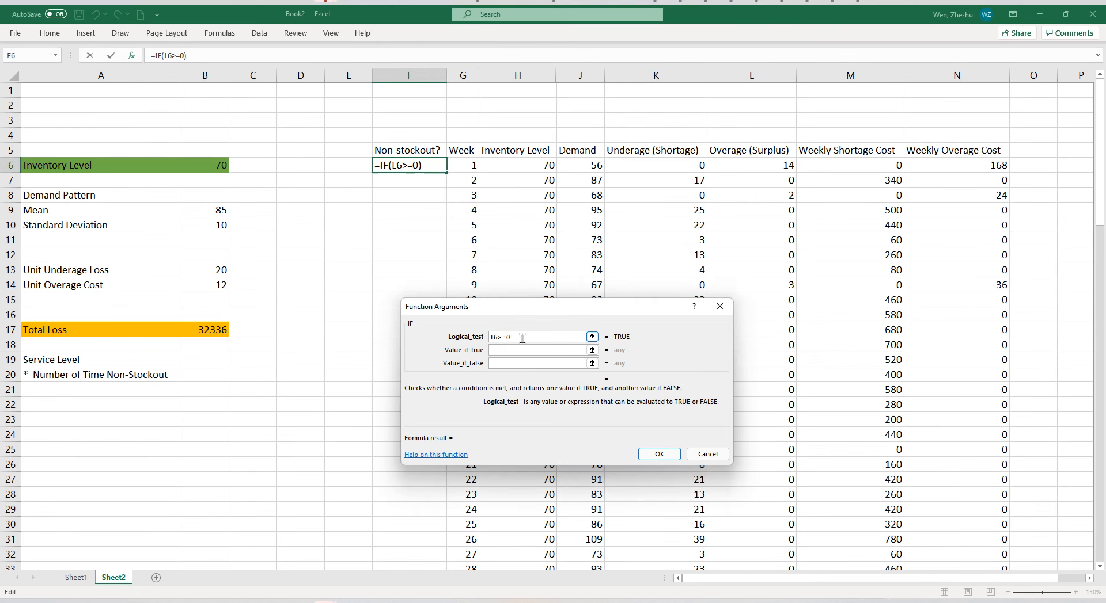
pyautogui.press('BackSpace')
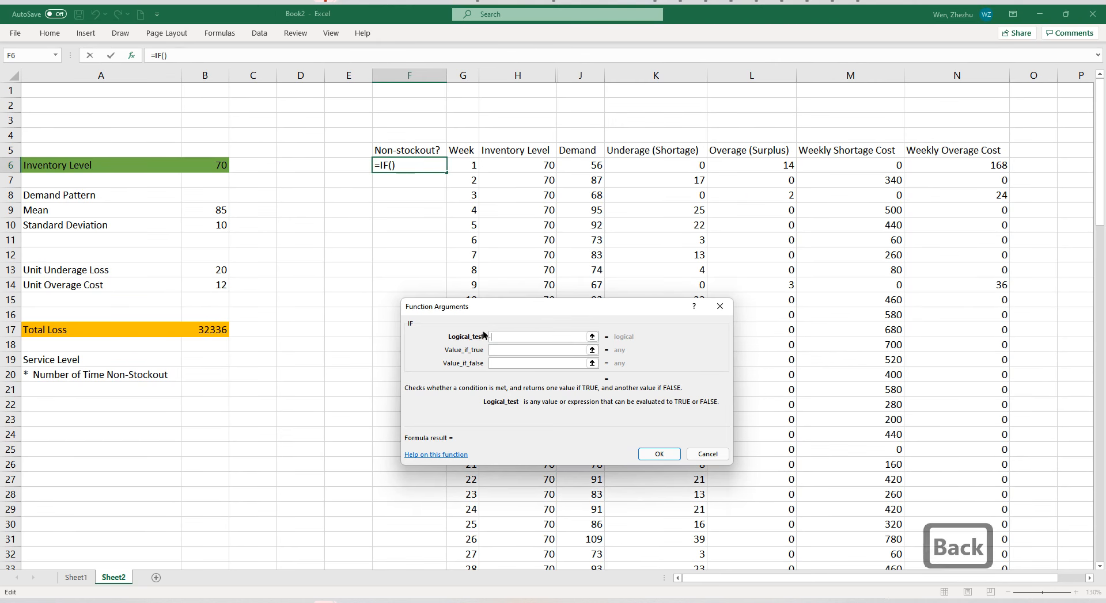
# Set the logical test of the IF formula in F6 to K6>1, based on the week's underage.
pyautogui.click(655, 168)
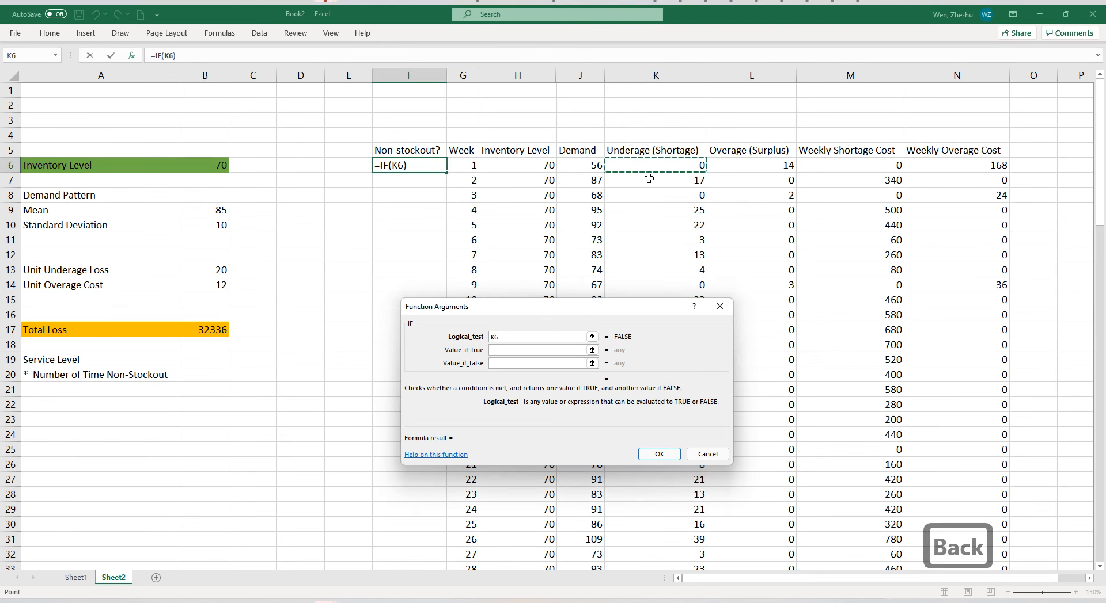
pyautogui.write('>1')
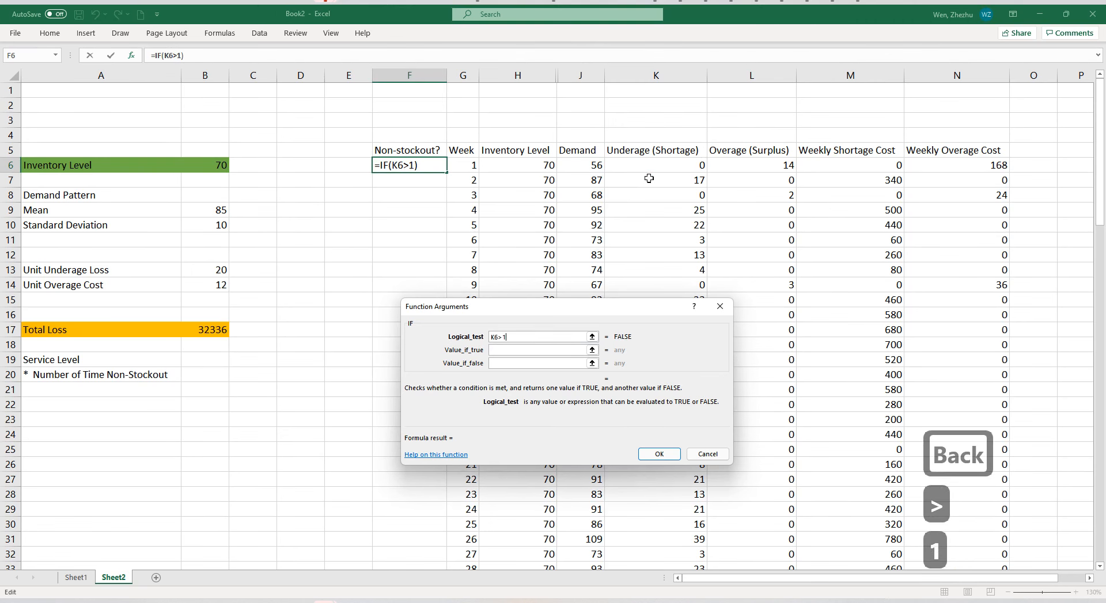
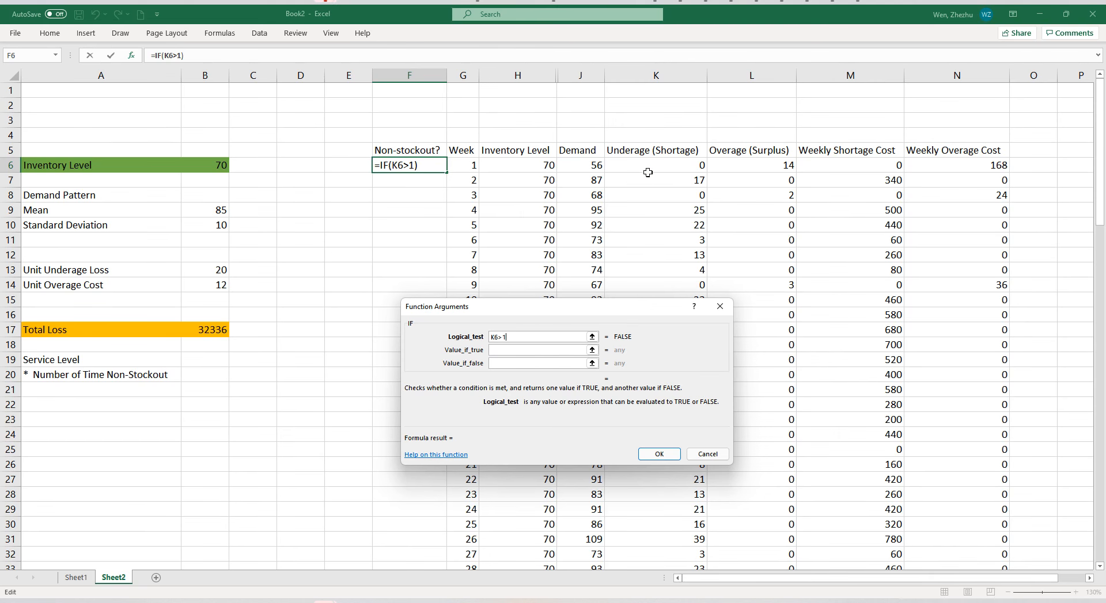
# Complete the IF formula in F6 so it returns 0 if K6>1 is true and 1 if false.
pyautogui.click(553, 349)
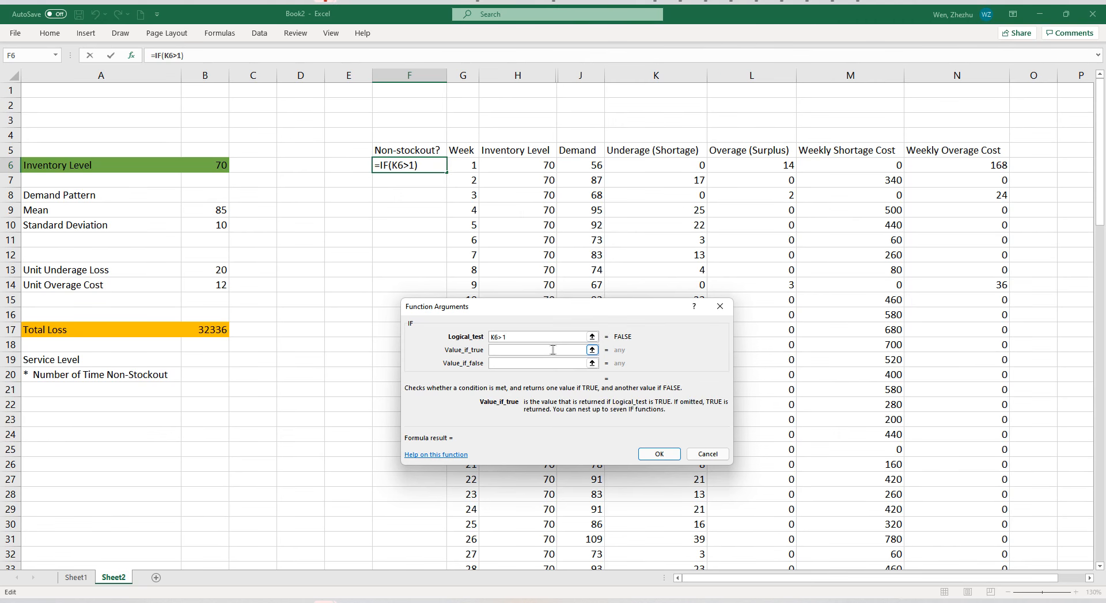
pyautogui.click(554, 343)
pyautogui.write('0')
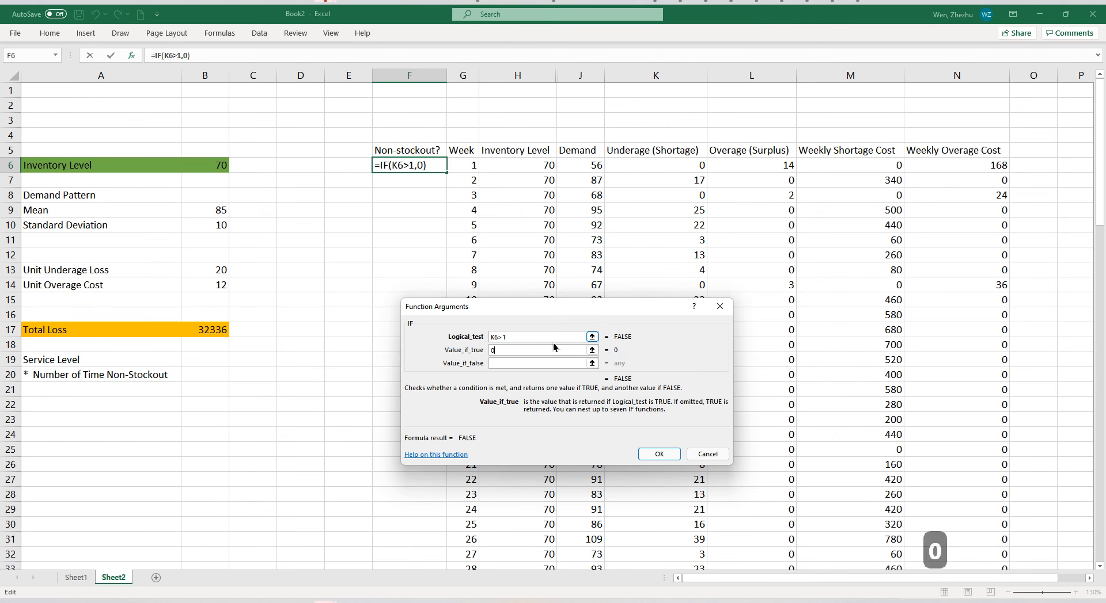
pyautogui.click(530, 363)
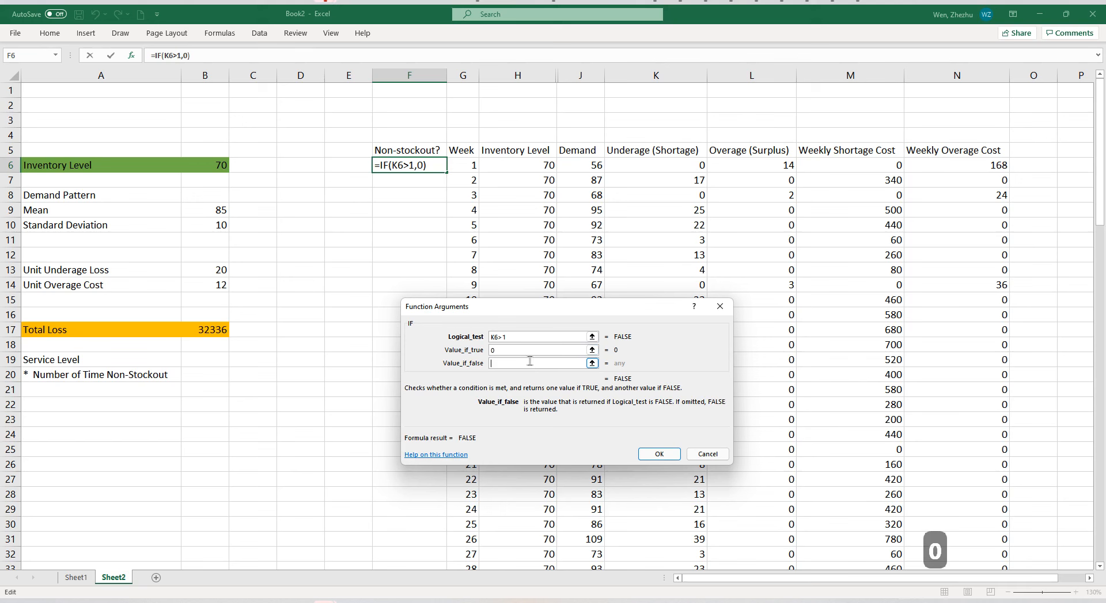
pyautogui.write('1')
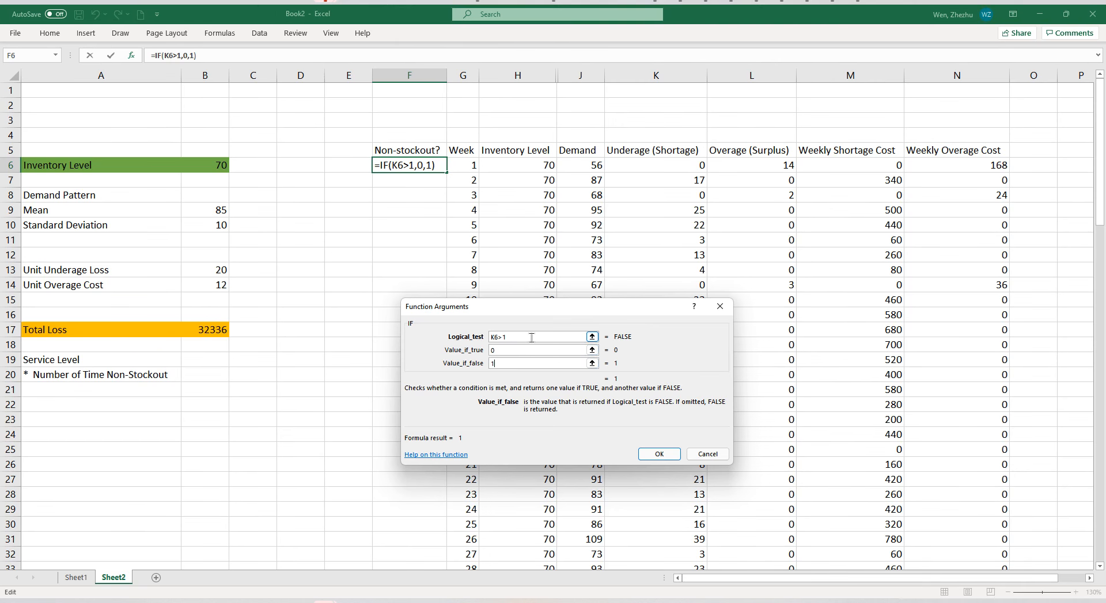
pyautogui.moveTo(532, 338); pyautogui.dragTo(486, 337)
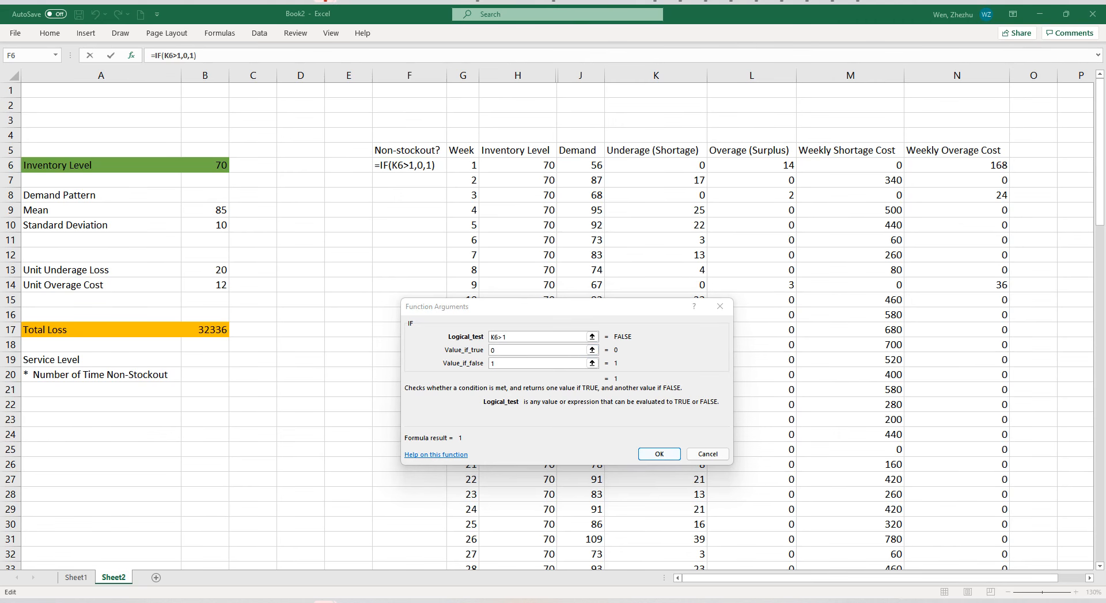
pyautogui.click(459, 312)
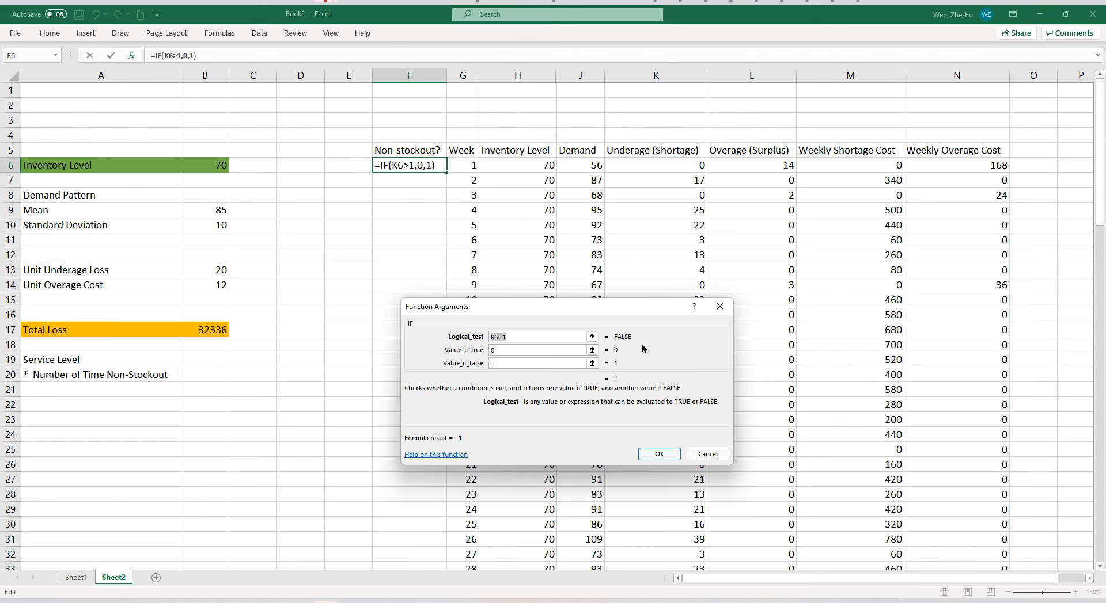
pyautogui.moveTo(629, 340); pyautogui.dragTo(629, 338)
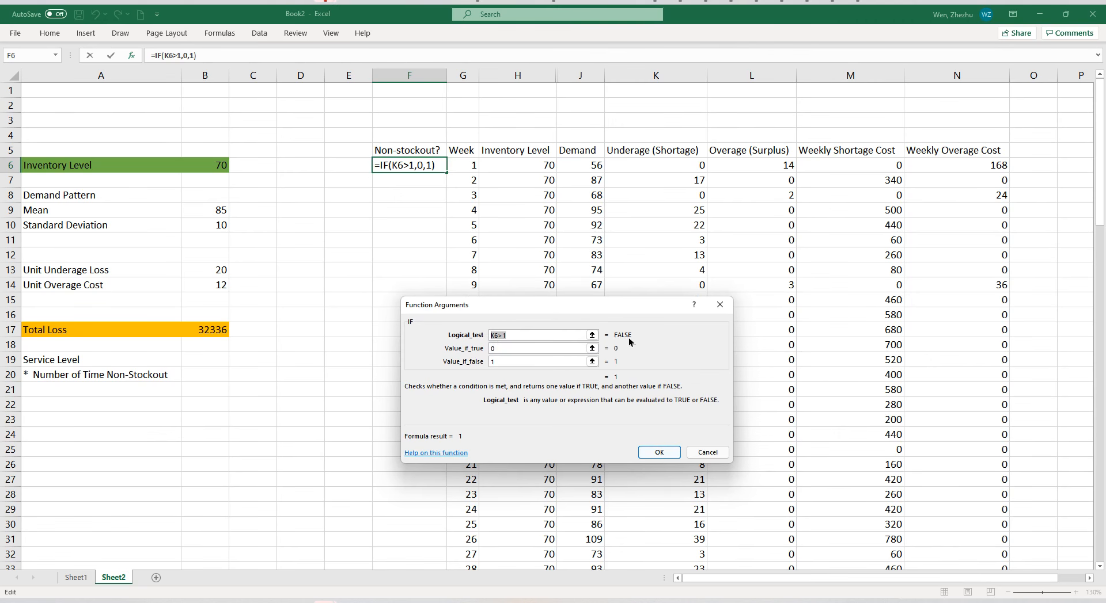
pyautogui.click(553, 362)
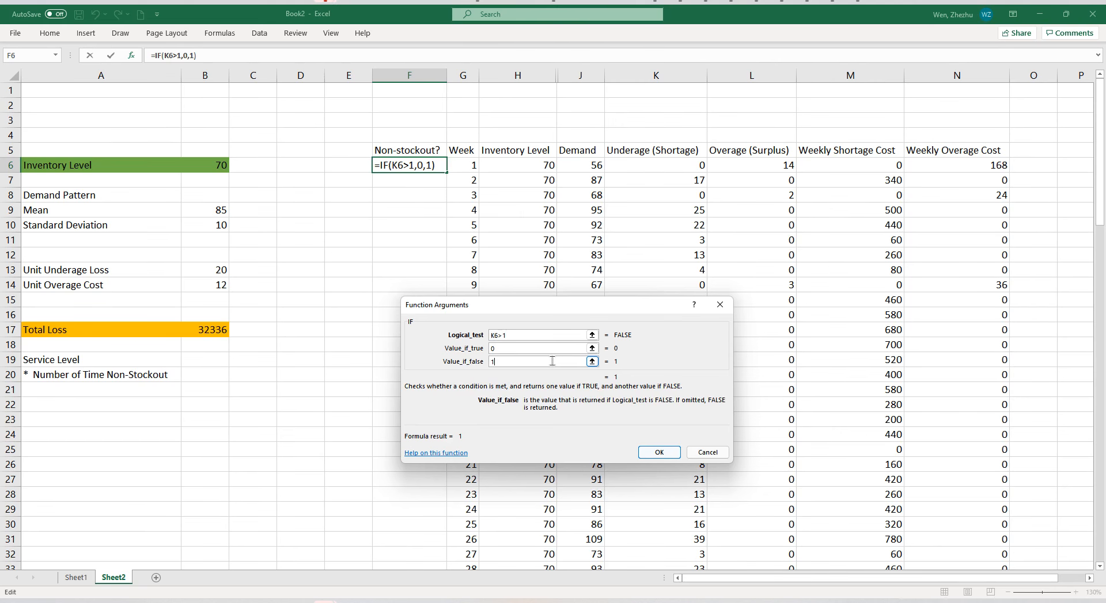
pyautogui.click(523, 335)
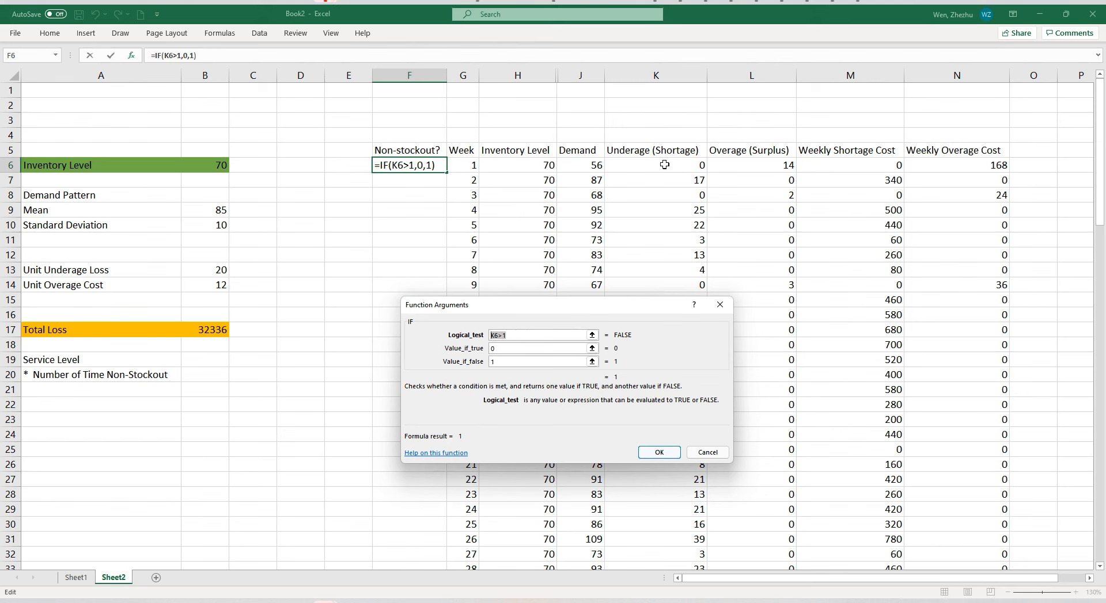
pyautogui.click(658, 452)
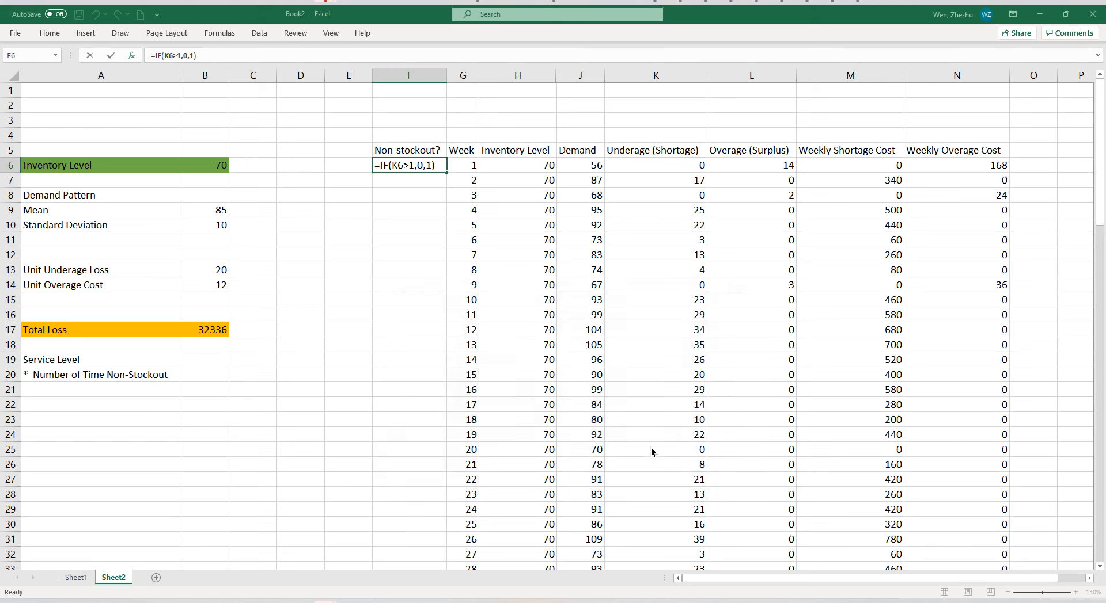
# Fill the IF formula from F6 down the Non-stockout? column for all simulated weeks.
pyautogui.doubleClick(446, 171)
pyautogui.moveTo(431, 286); pyautogui.dragTo(726, 286)
pyautogui.moveTo(422, 199); pyautogui.dragTo(747, 202)
pyautogui.moveTo(418, 449); pyautogui.dragTo(820, 456)
# Enter =SUM(F:F) in B20 to count the weeks without a stockout.
pyautogui.click(222, 373)
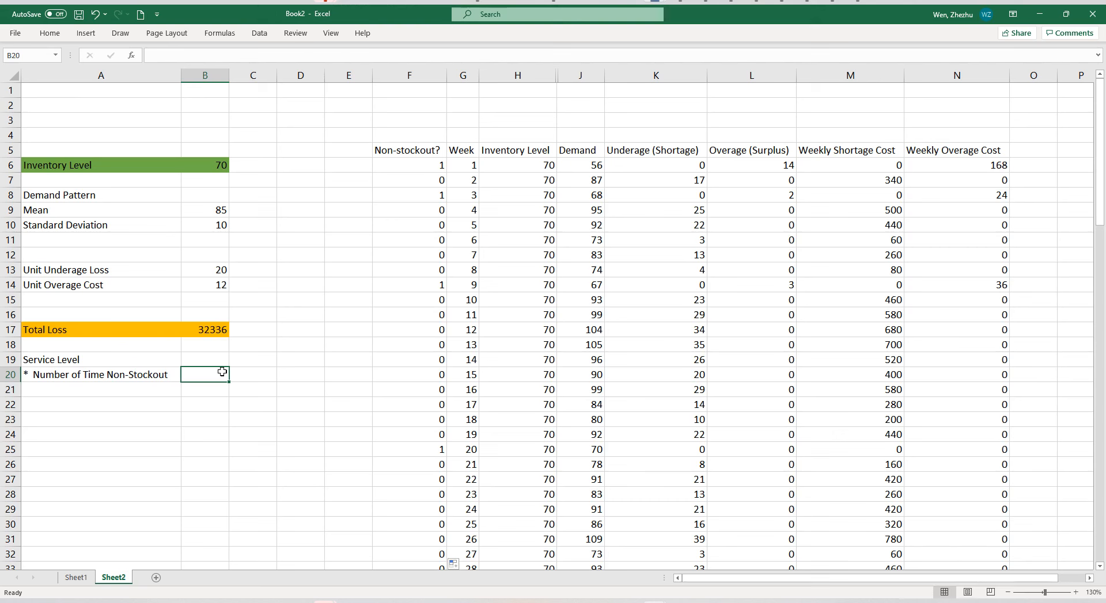
pyautogui.write('=sum(')
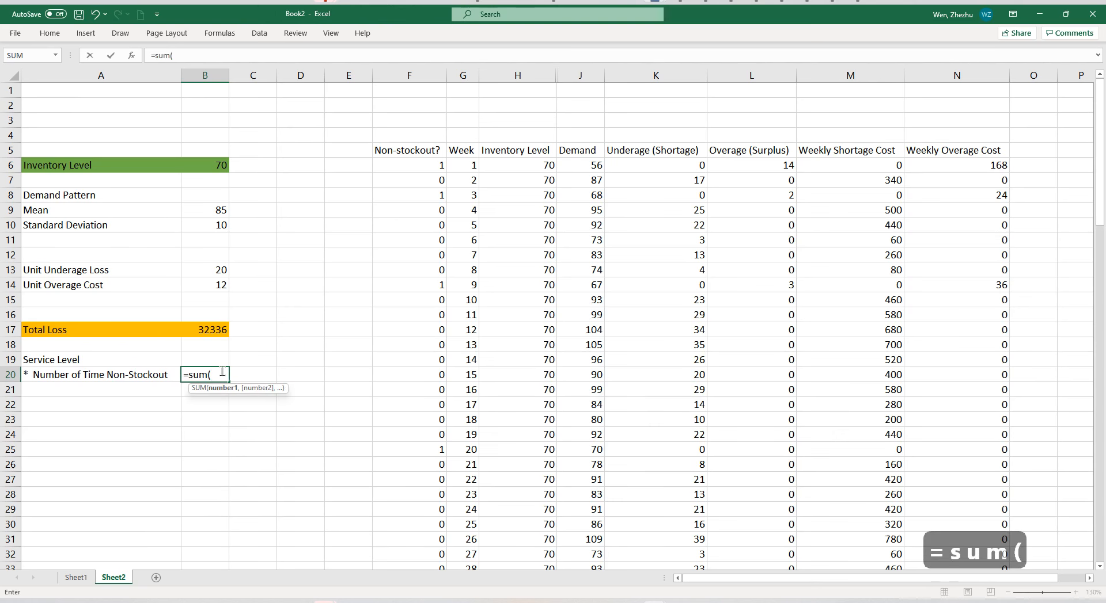
pyautogui.write('F:F)')
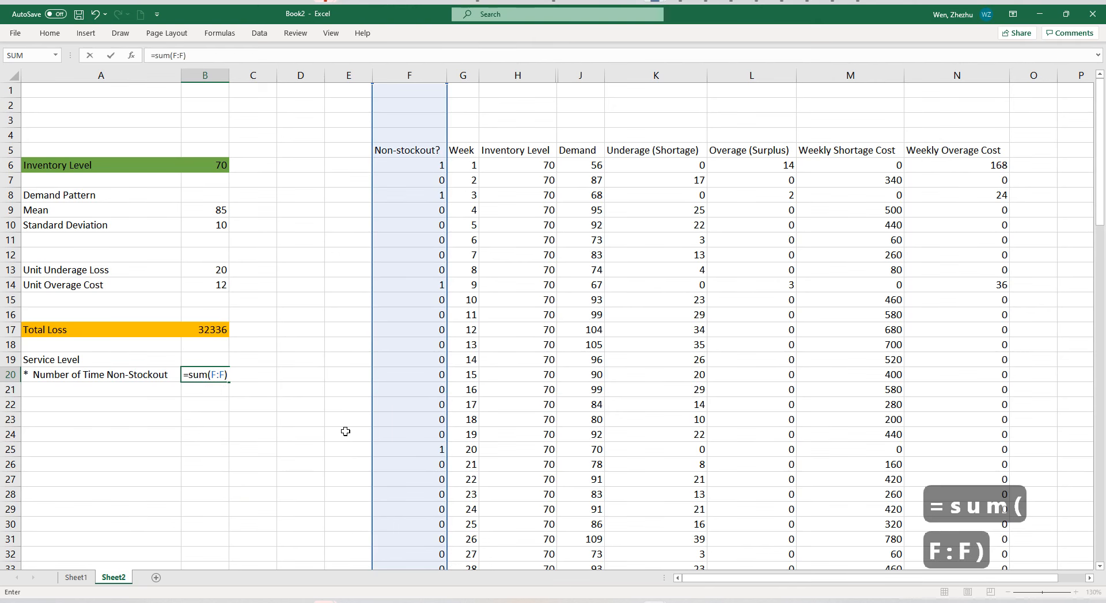
pyautogui.press('Return')
# Compute the service level in B19 as =B20/100, dividing the non-stockout weeks by the 100 simulated weeks.
pyautogui.click(226, 360)
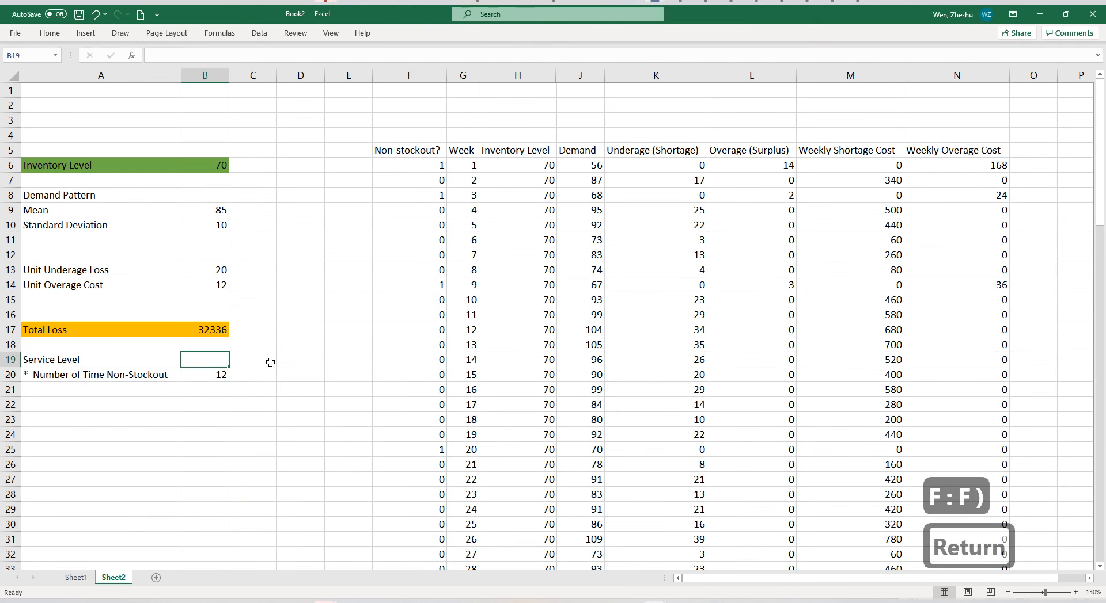
pyautogui.write('=su')
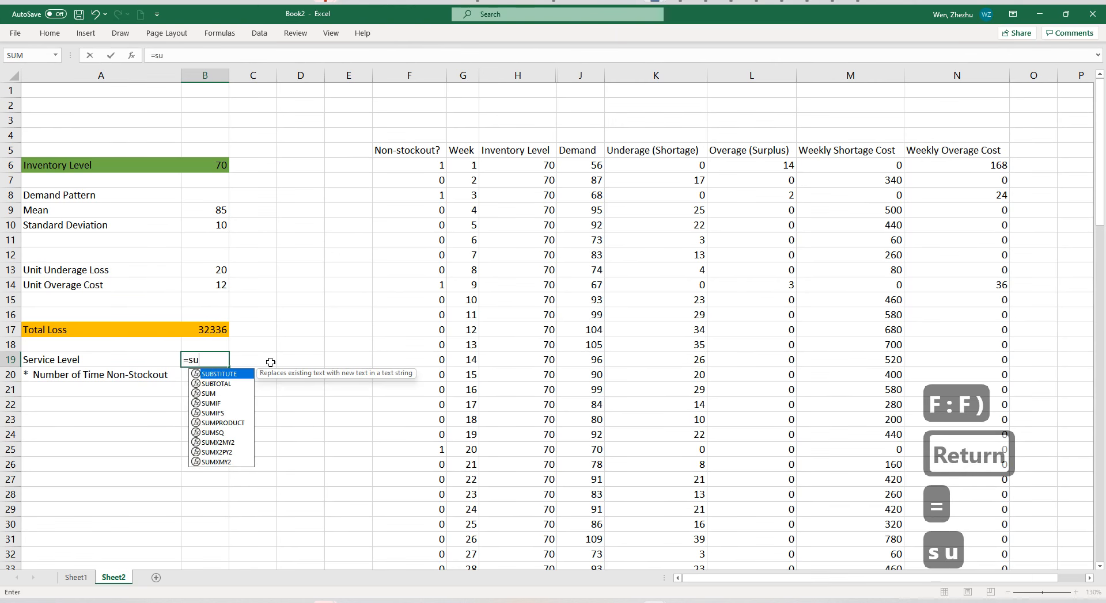
pyautogui.press('BackSpace')
pyautogui.press('BackSpace')
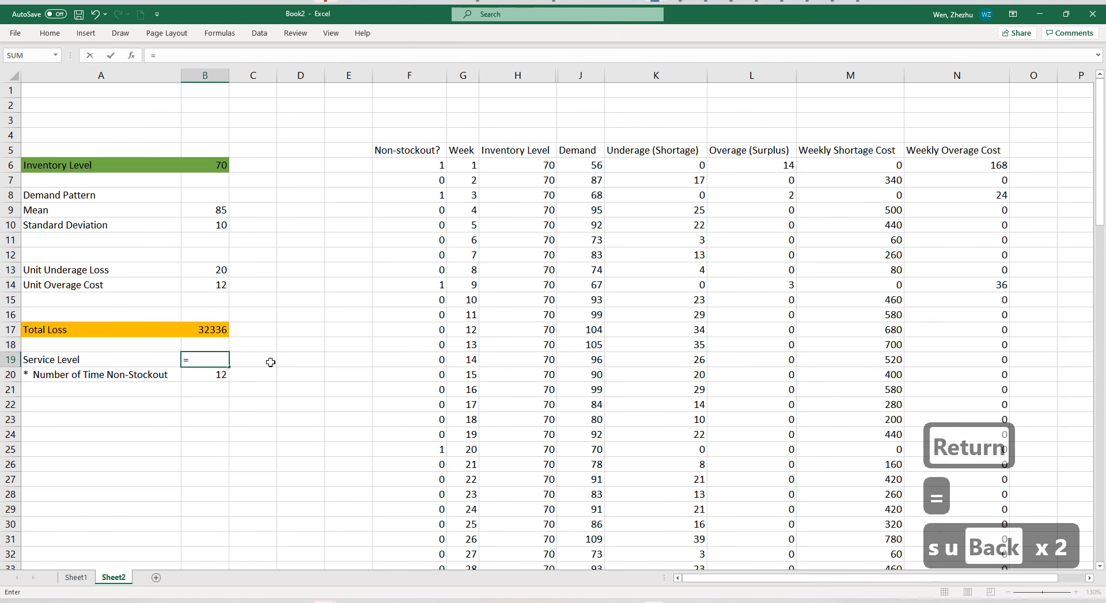
pyautogui.press('Down')
pyautogui.write('/')
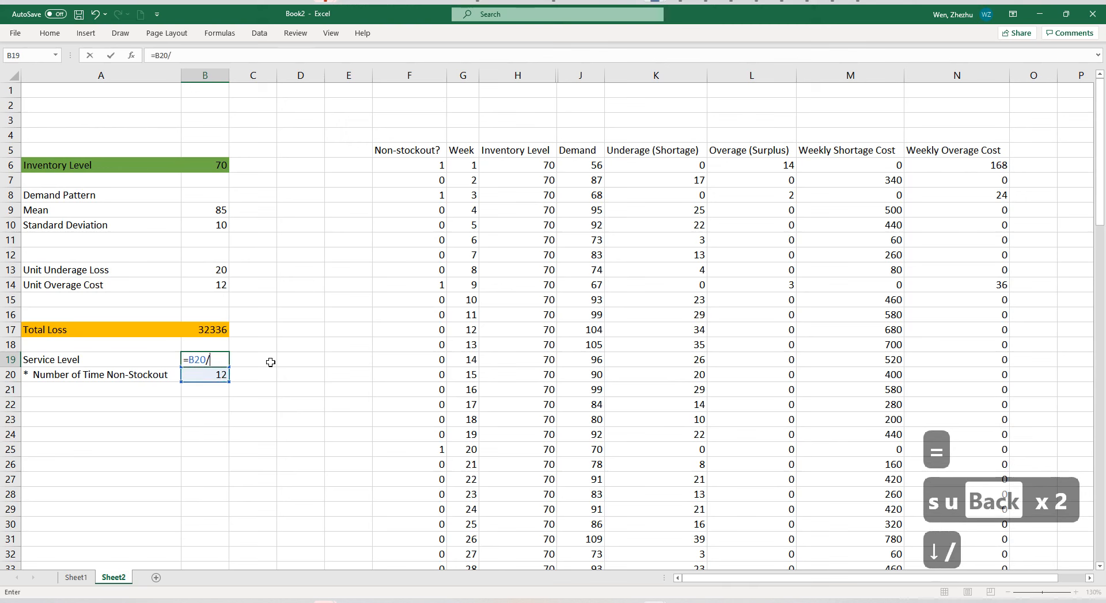
pyautogui.write('100')
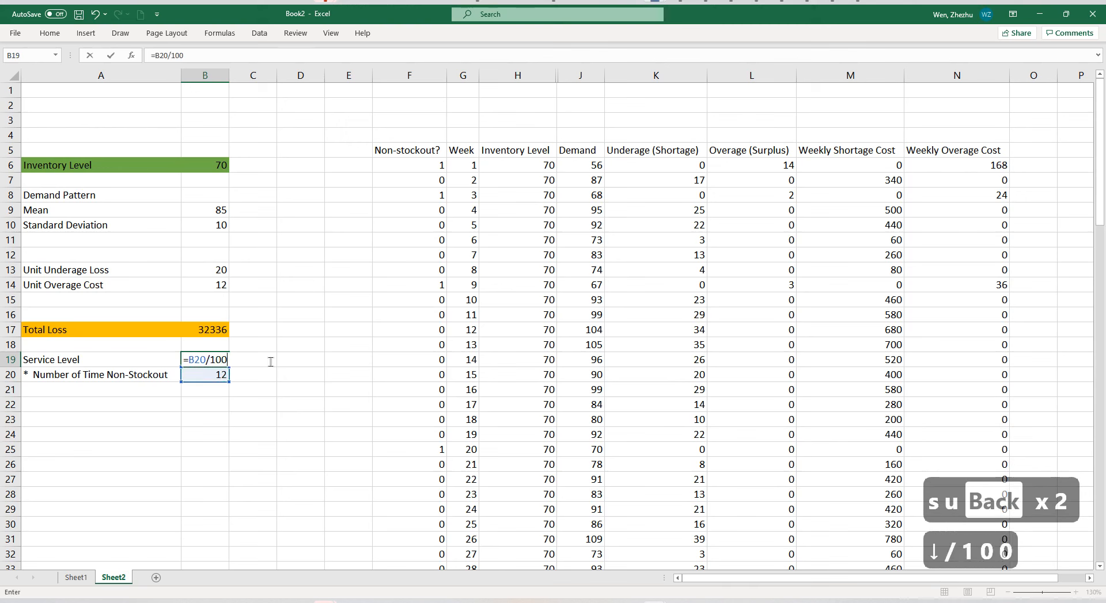
pyautogui.press('Return')
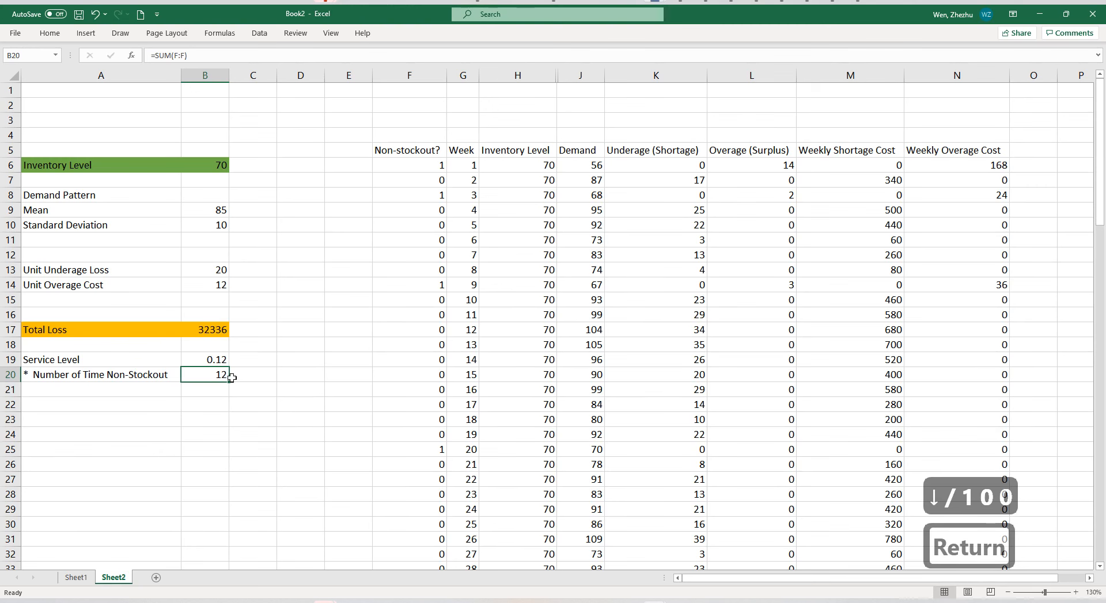
pyautogui.click(201, 360)
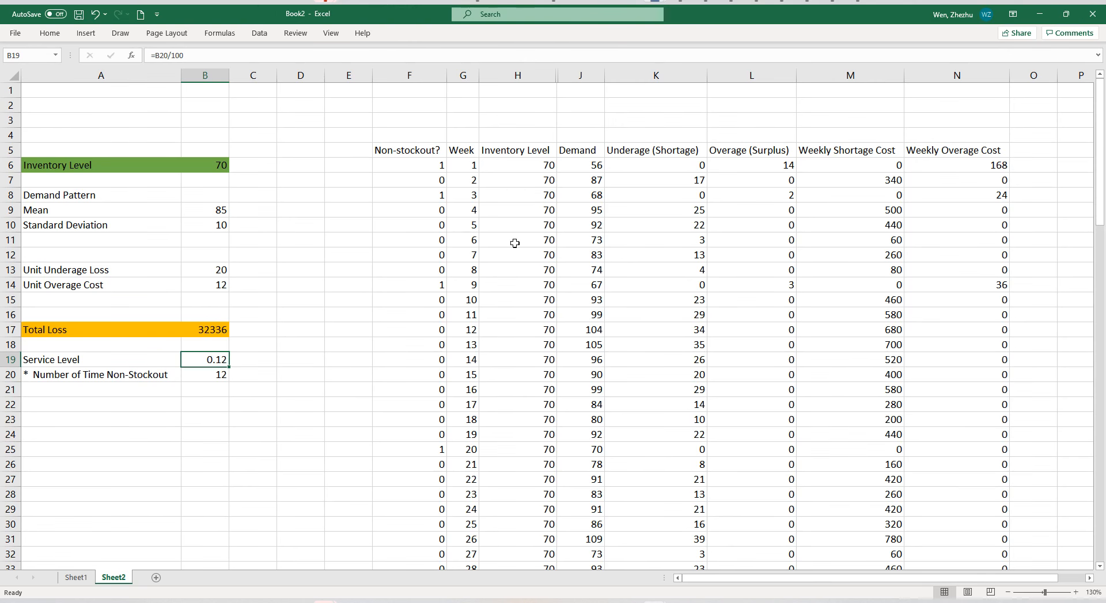
pyautogui.click(503, 317)
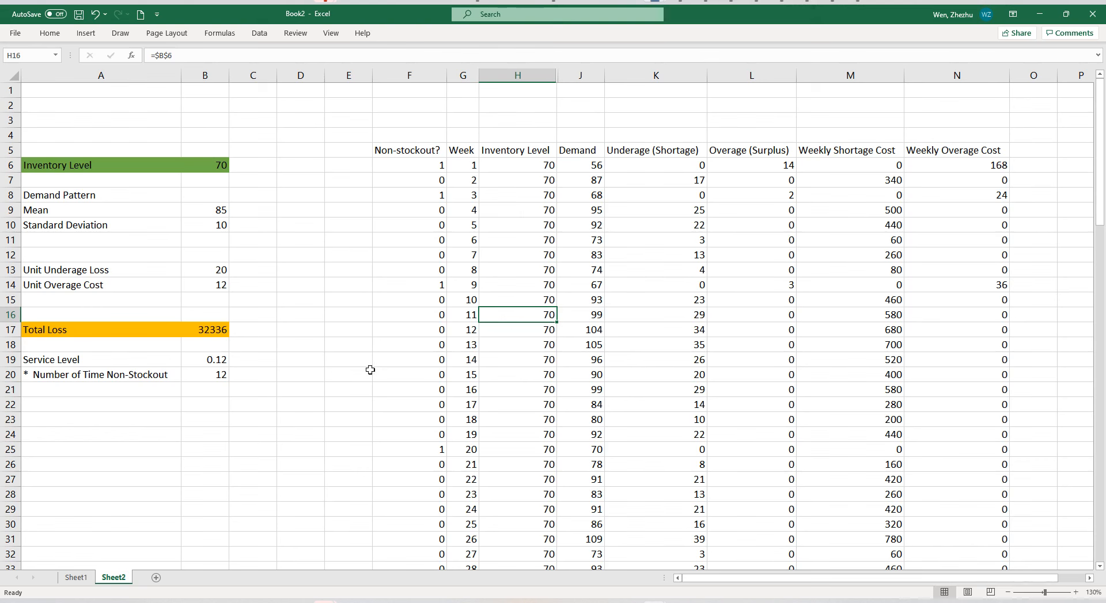
pyautogui.click(352, 379)
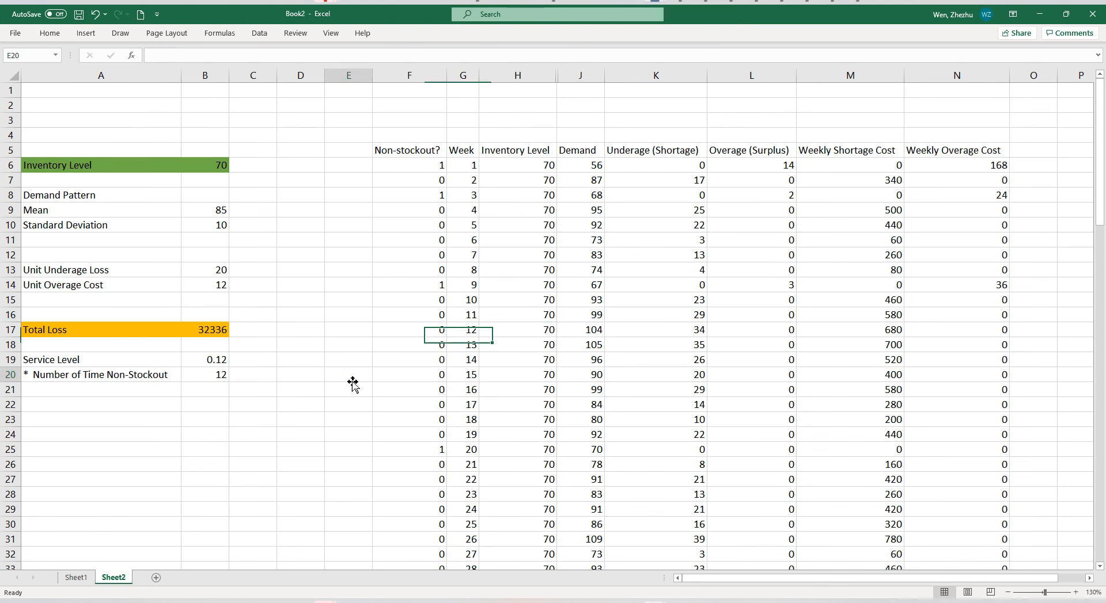
pyautogui.click(241, 403)
# Test inventory levels of 85, 86 and 87 in B6 in turn, comparing the total loss and ending on 87.
pyautogui.click(211, 211)
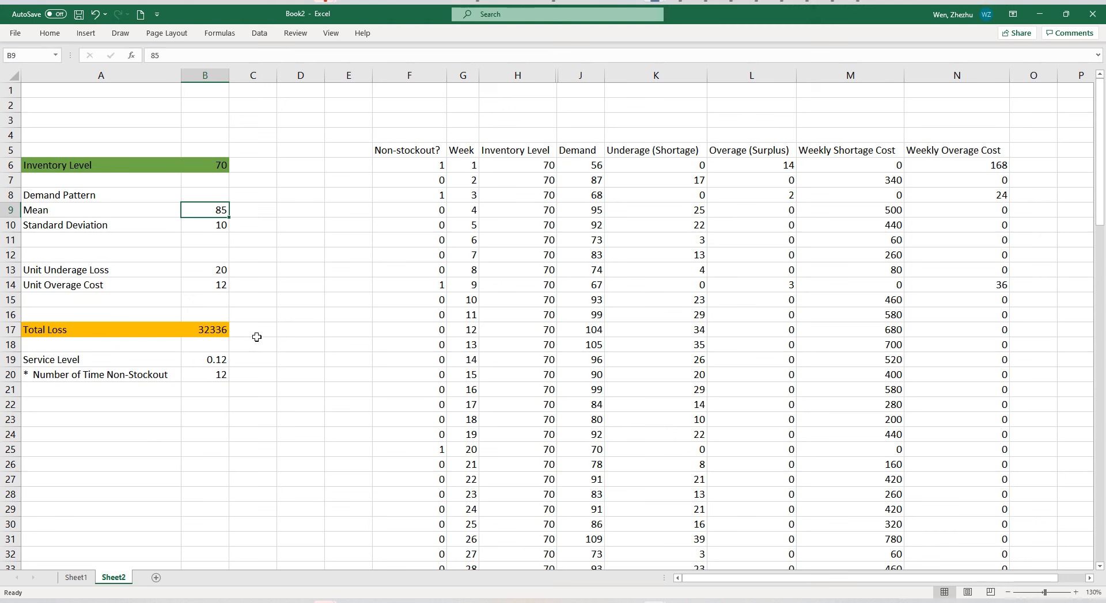
pyautogui.click(205, 172)
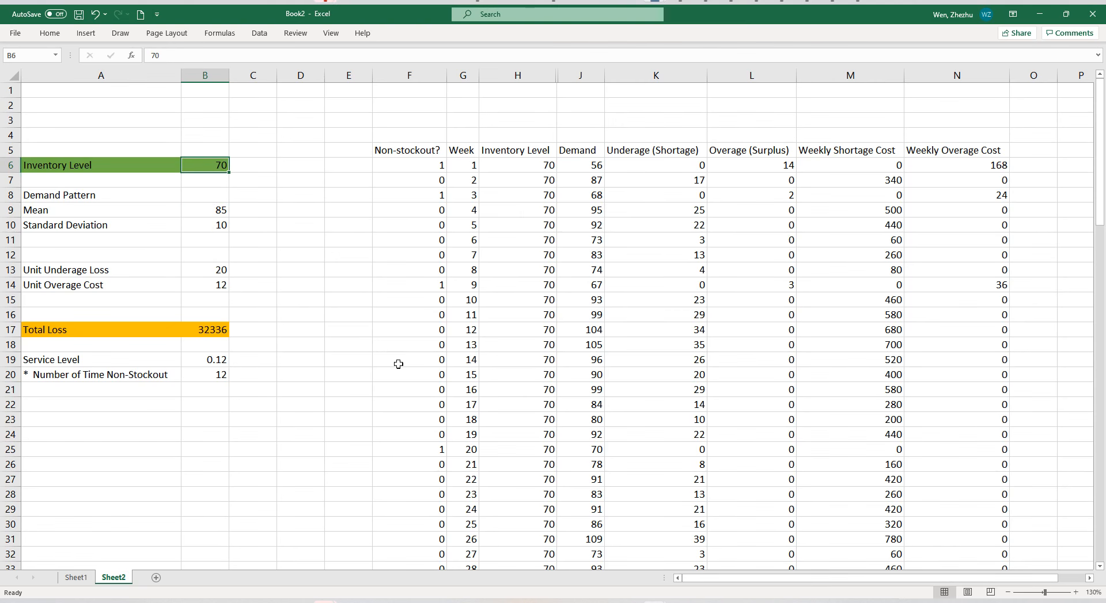
pyautogui.write('85')
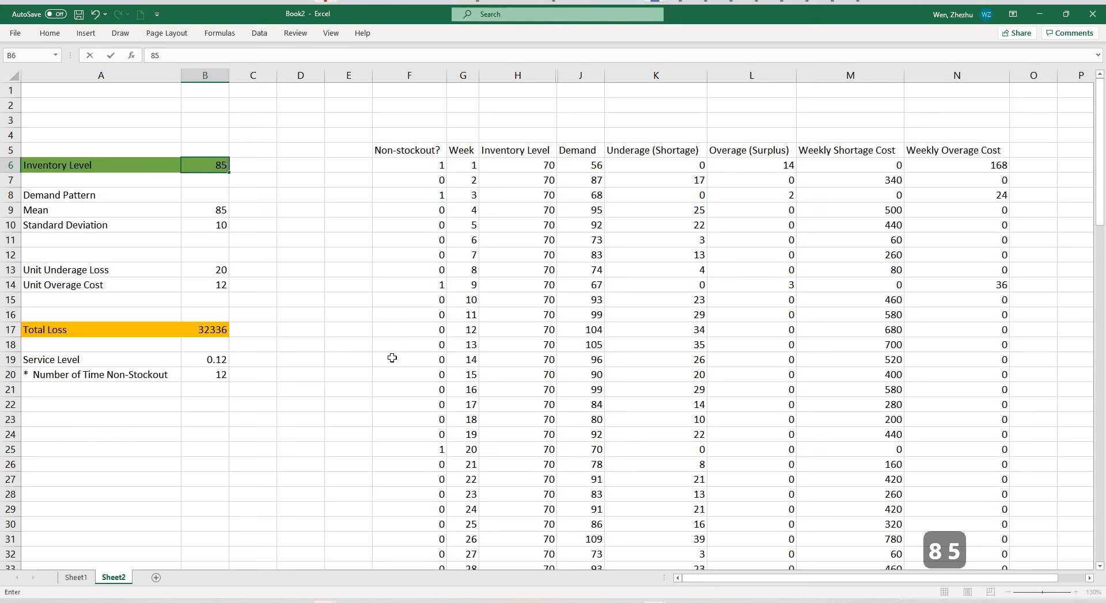
pyautogui.press('Return')
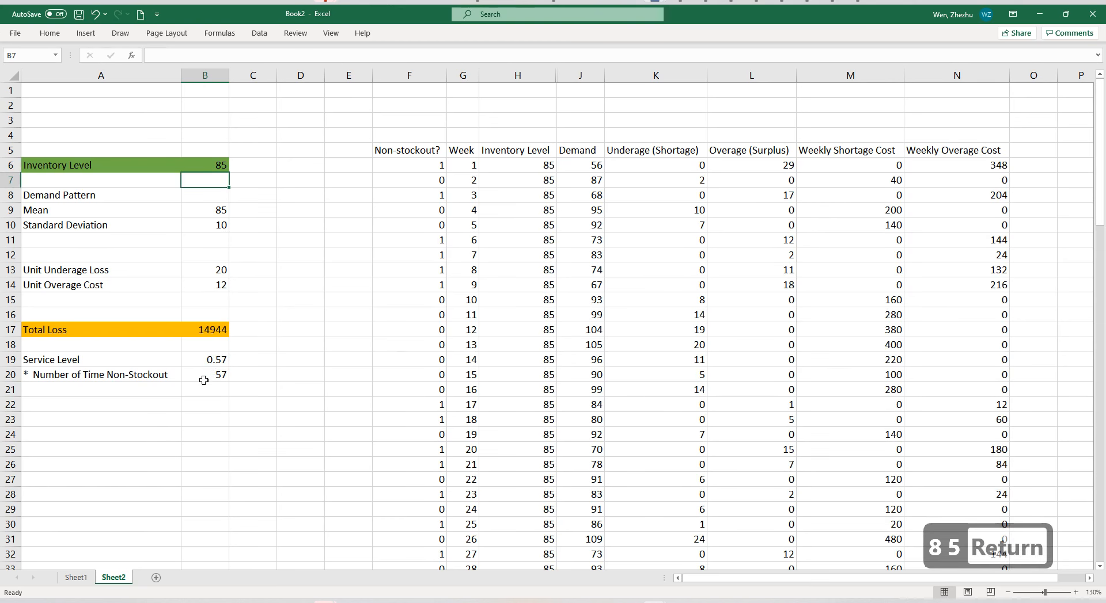
pyautogui.click(215, 330)
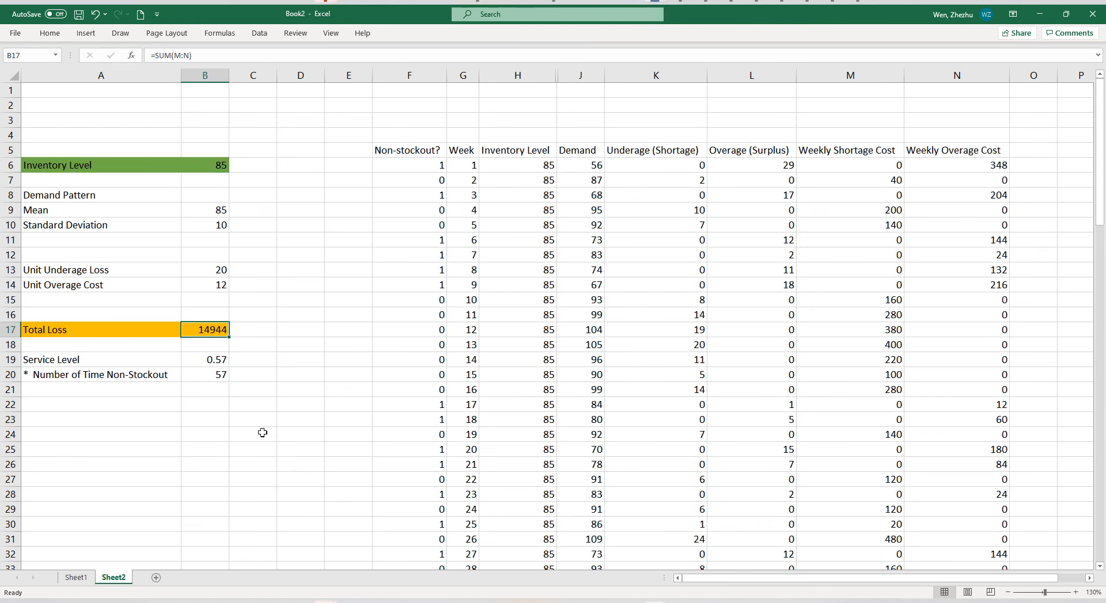
pyautogui.click(209, 162)
pyautogui.write('86')
pyautogui.press('Return')
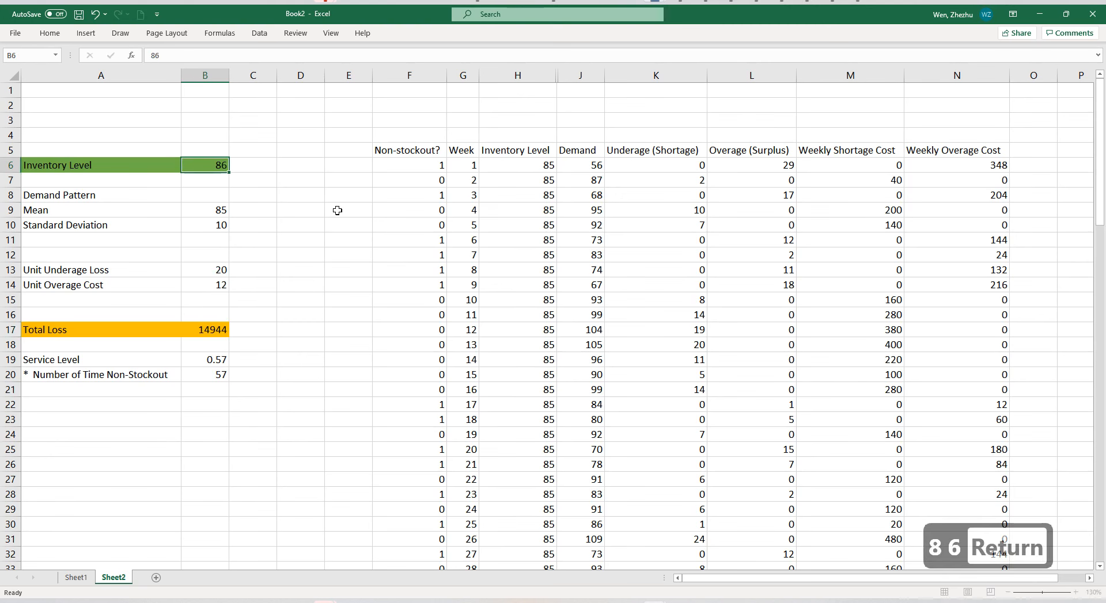
pyautogui.press('Up')
pyautogui.write('87')
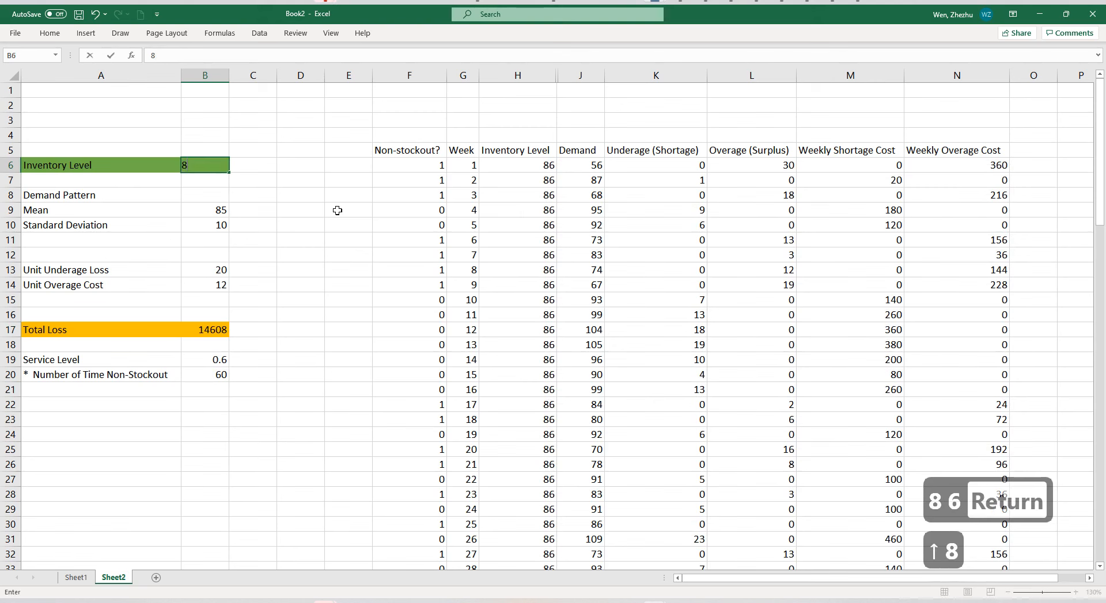
pyautogui.press('Return')
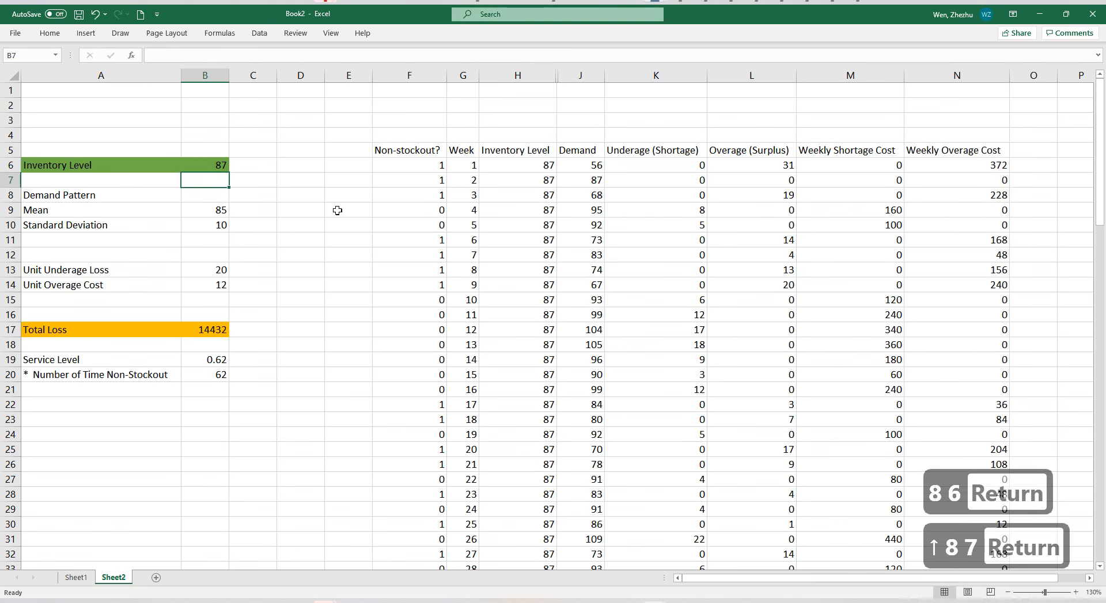
# Examine the total loss in B17 against the inventory level in B6 and the service level in B19.
pyautogui.press('Up')
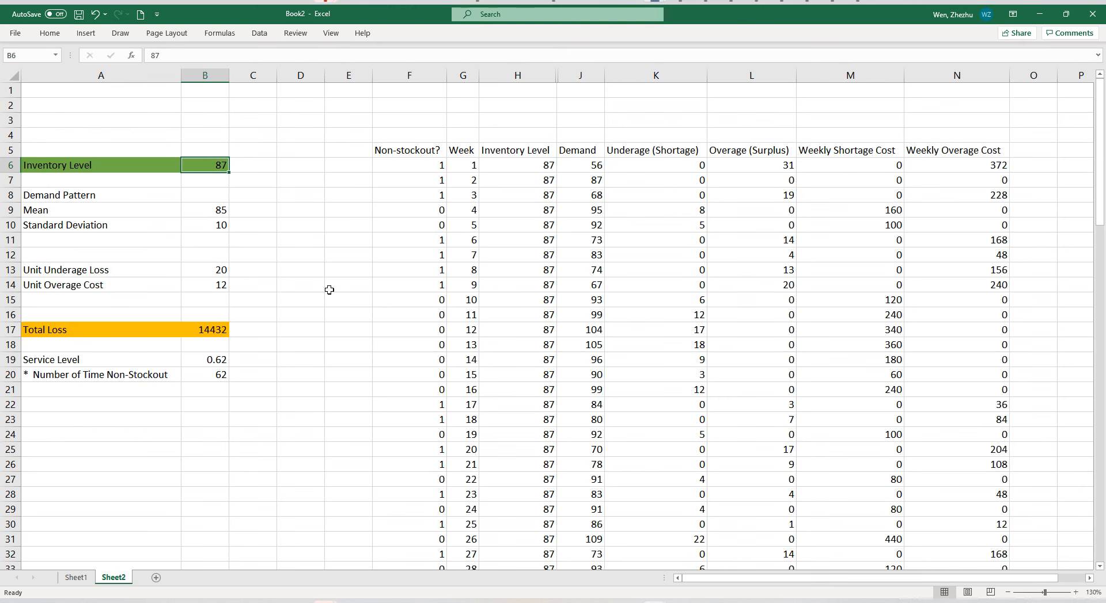
pyautogui.click(266, 311)
pyautogui.click(233, 361)
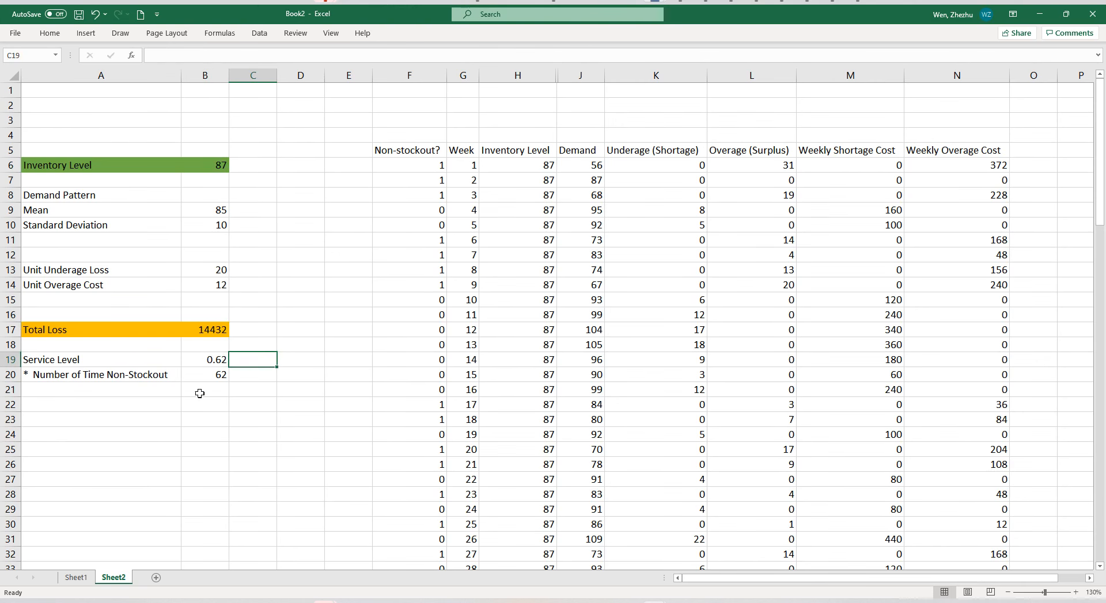
pyautogui.click(211, 326)
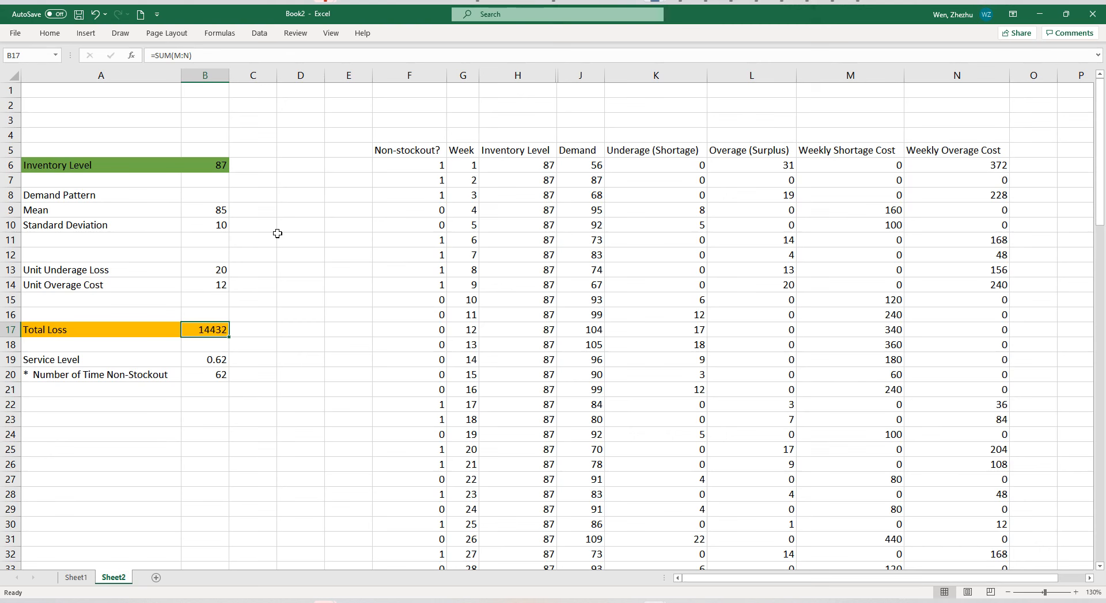
pyautogui.click(214, 167)
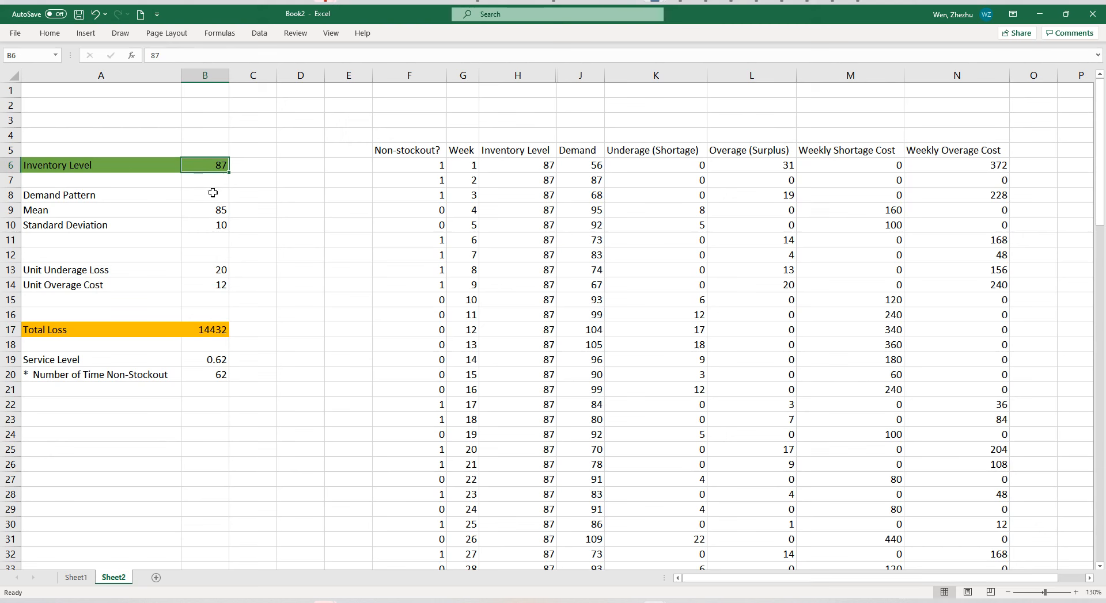
pyautogui.click(210, 329)
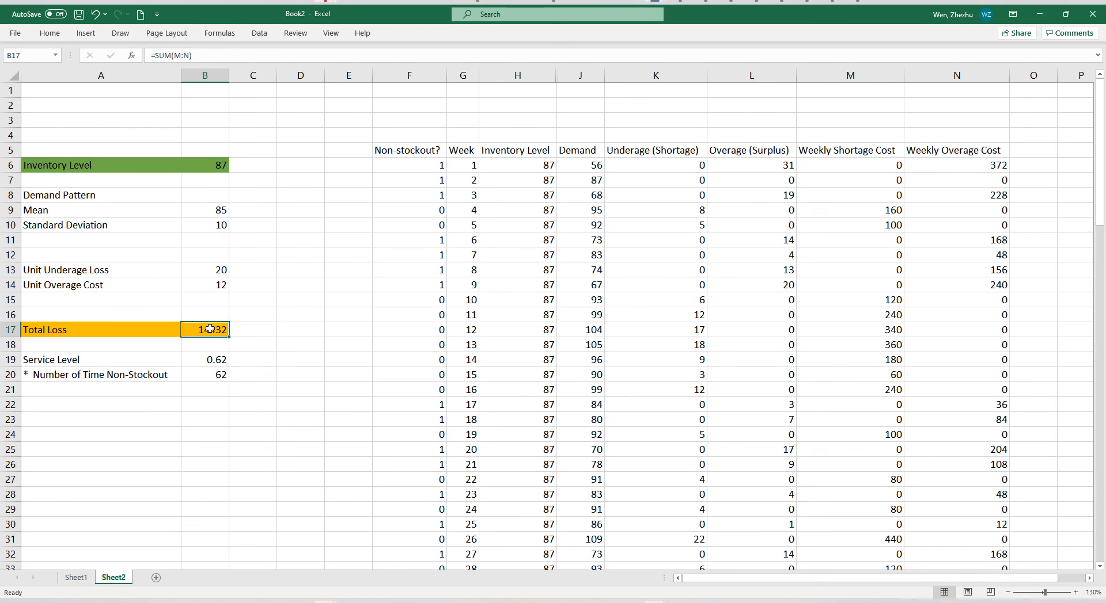
# Fill the service level cell B19 with the same orange as the Total Loss cells.
pyautogui.click(212, 359)
pyautogui.click(49, 33)
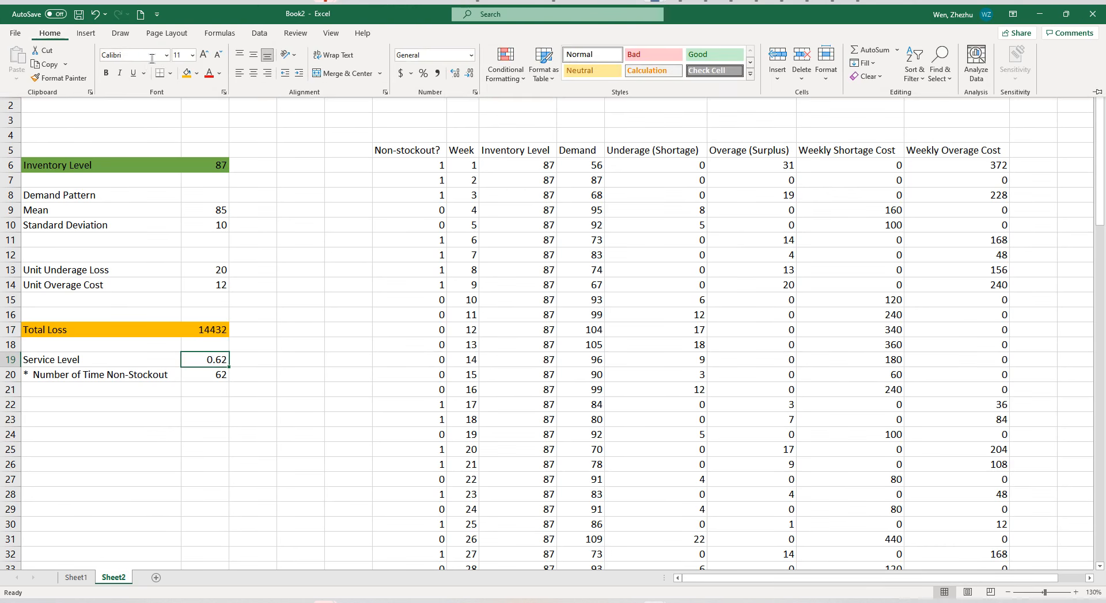
pyautogui.click(189, 77)
pyautogui.click(432, 318)
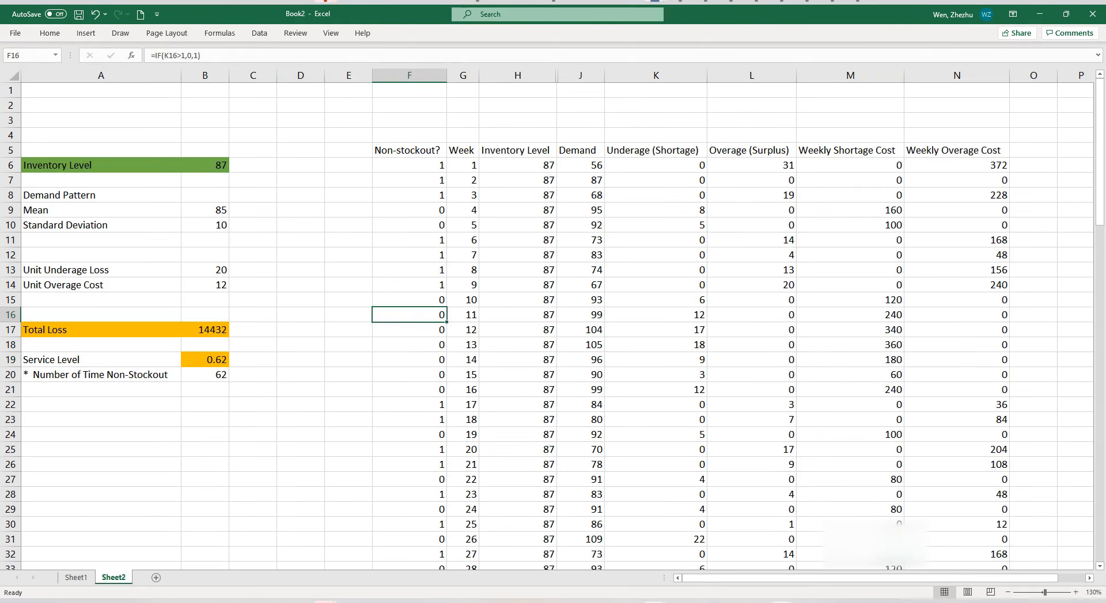
# Switch to the Simulation Guide presentation in PowerPoint and bold "under what service level the total cost can be minimum" in the highlighted note on slide 9.
pyautogui.click(781, 602)
pyautogui.click(608, 491)
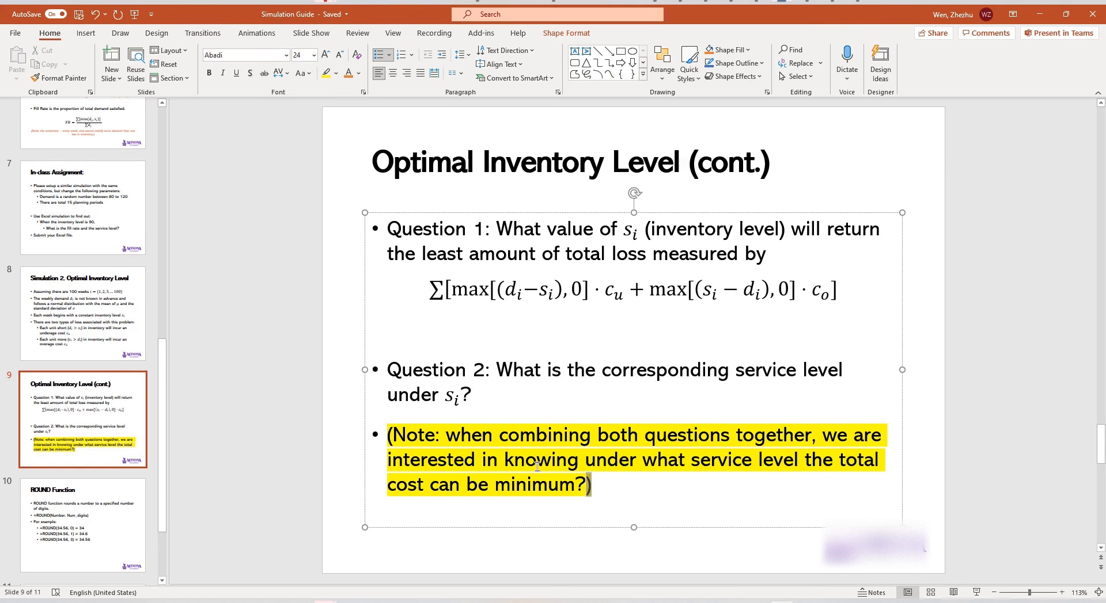
pyautogui.tripleClick(555, 474)
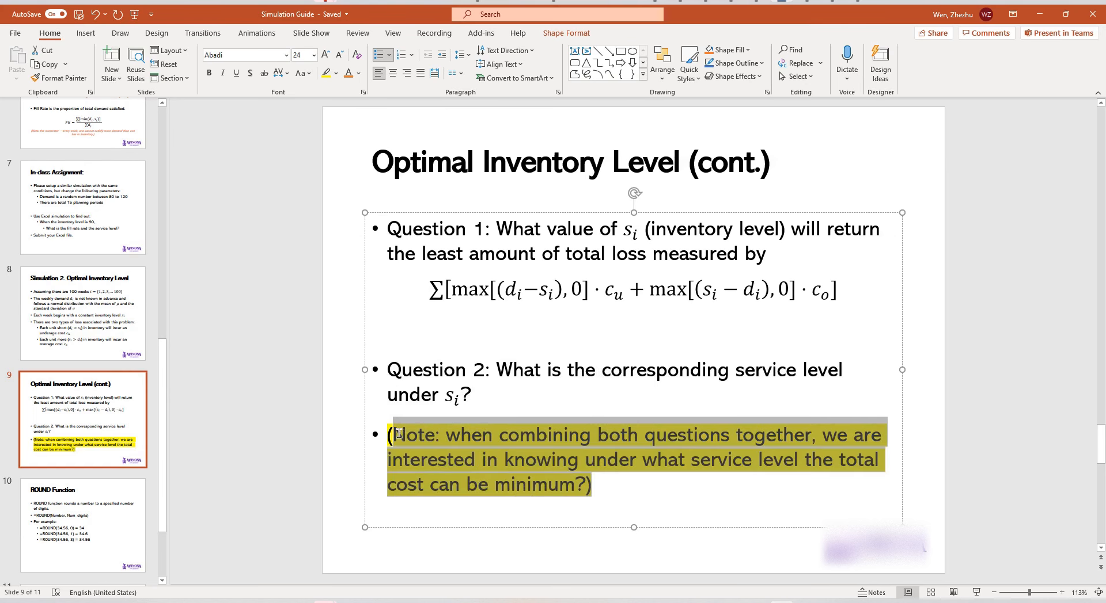
pyautogui.click(490, 409)
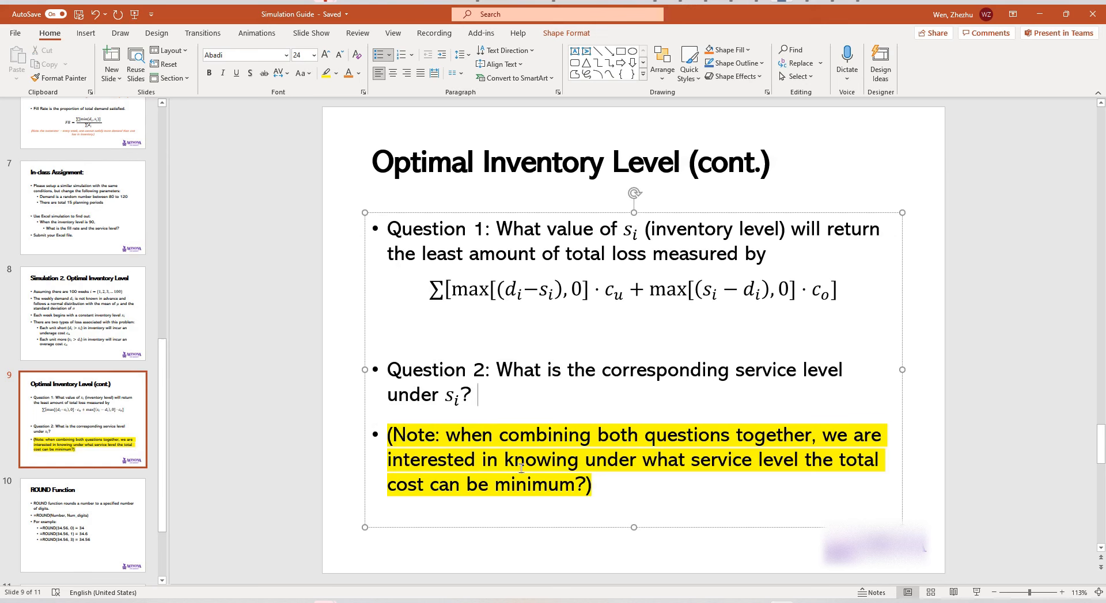
pyautogui.moveTo(585, 461); pyautogui.dragTo(579, 484)
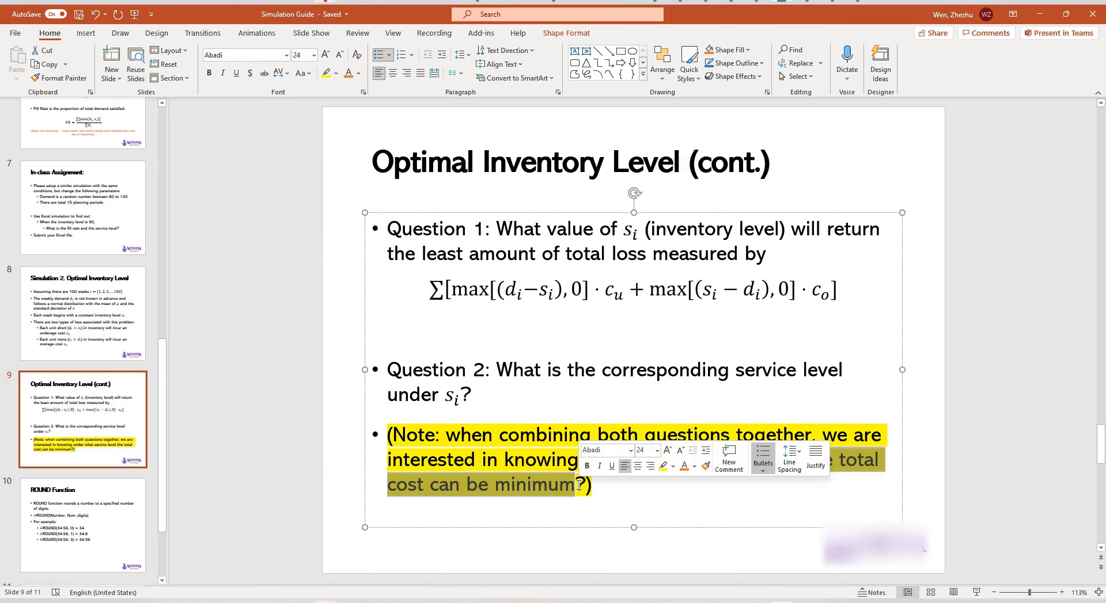
pyautogui.hotkey('ctrl', 'b')
pyautogui.click(626, 493)
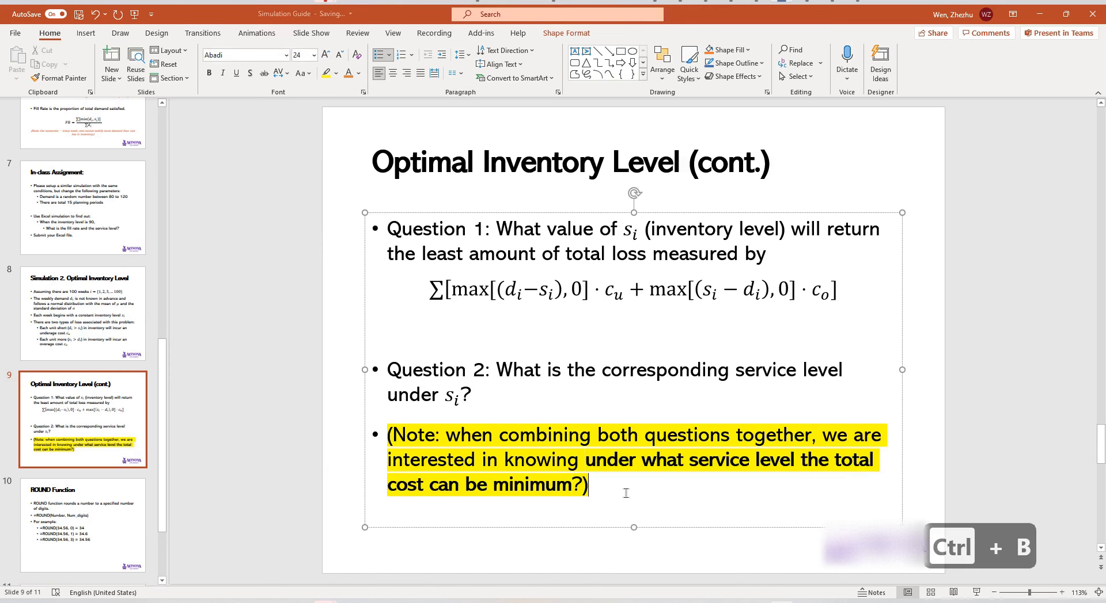
pyautogui.click(248, 484)
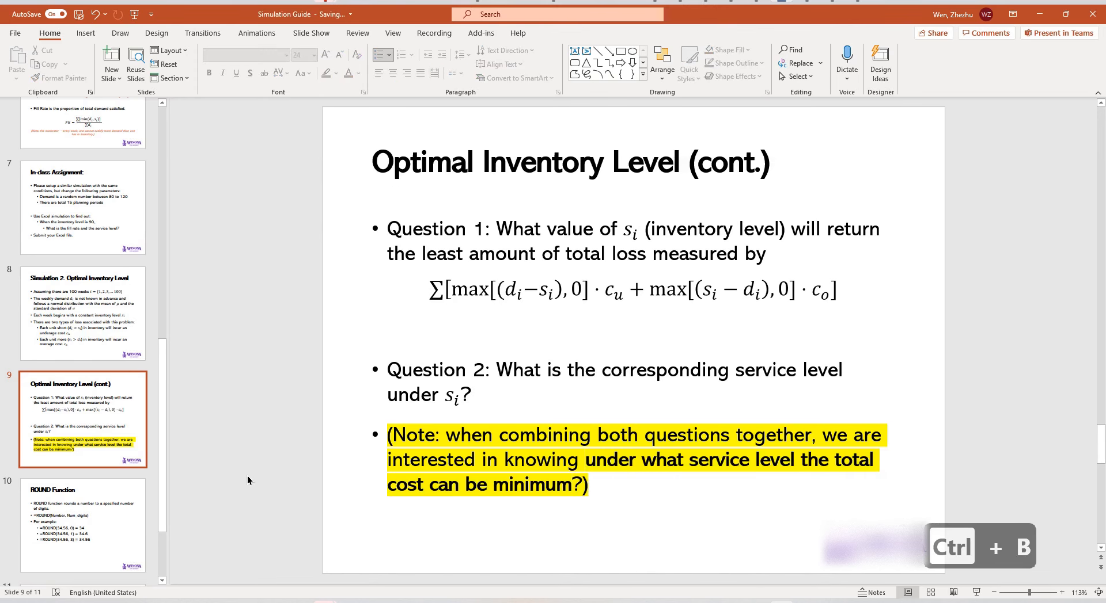
# Return to the Excel workbook and compare the inventory level in B6, the service level in B19 and the total loss in B17.
pyautogui.click(1040, 13)
pyautogui.click(313, 228)
pyautogui.click(224, 169)
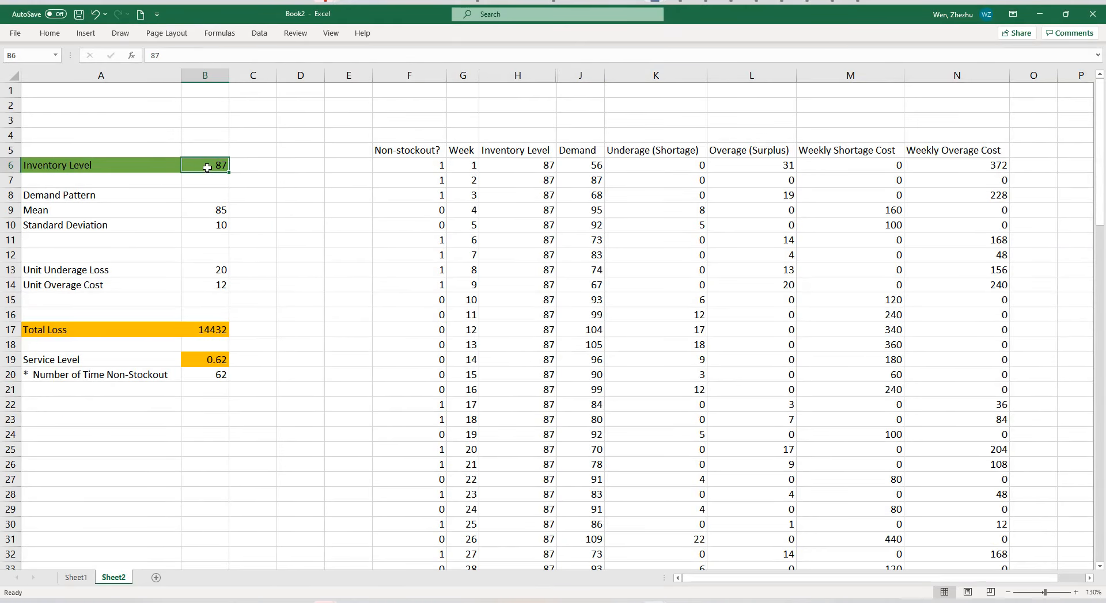
pyautogui.click(203, 360)
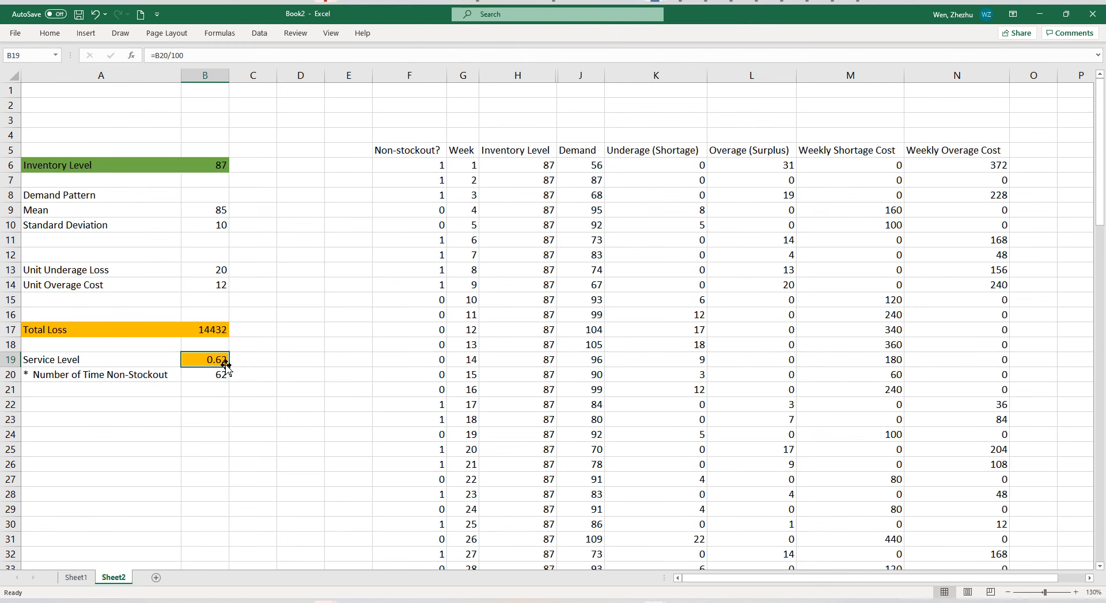
pyautogui.click(200, 327)
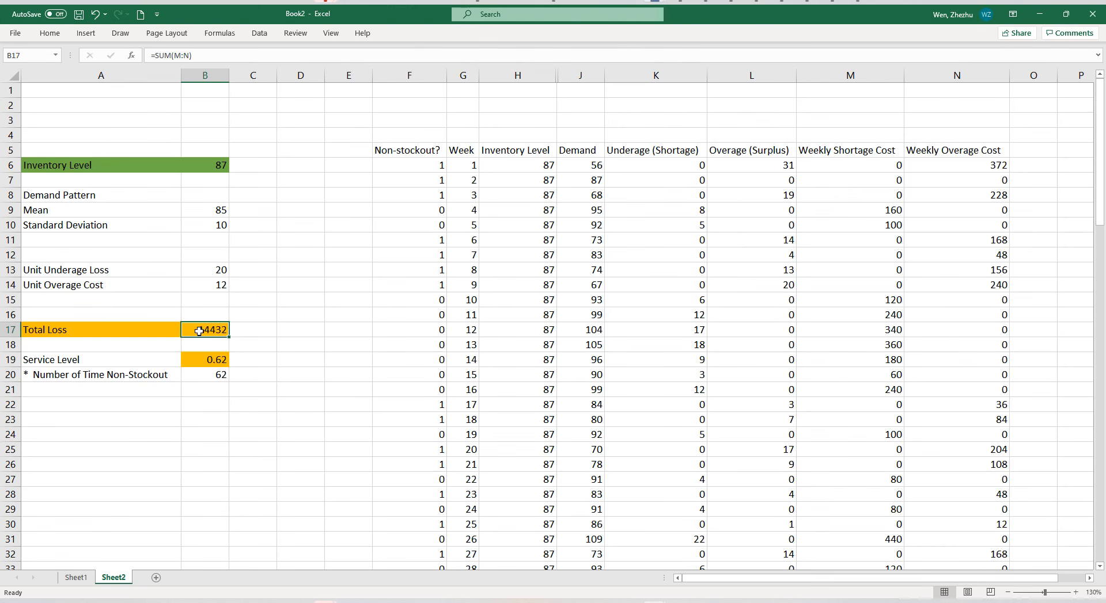
pyautogui.click(201, 358)
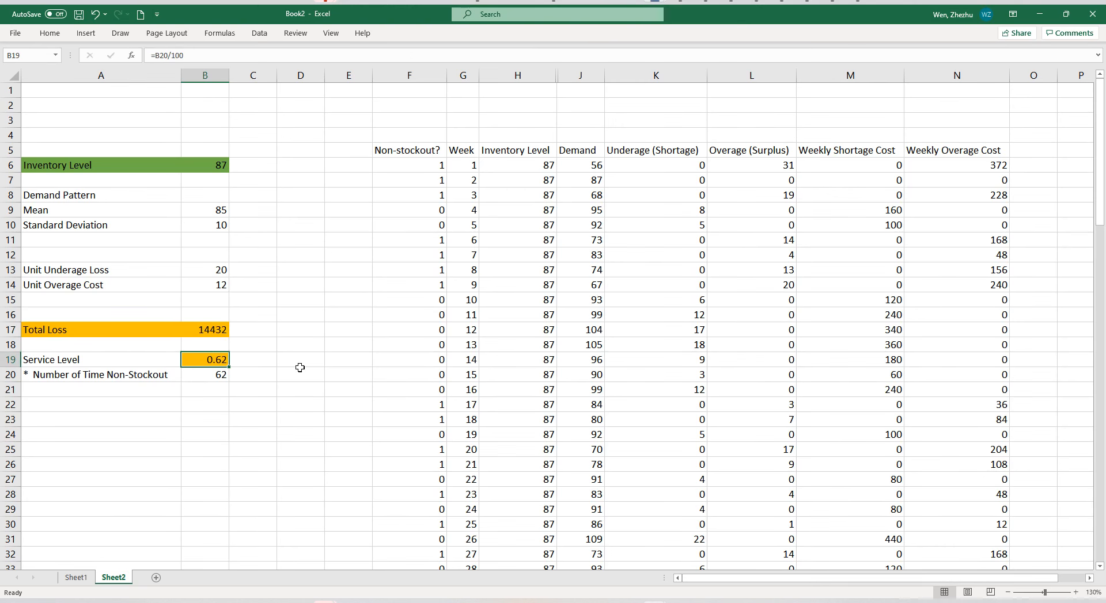